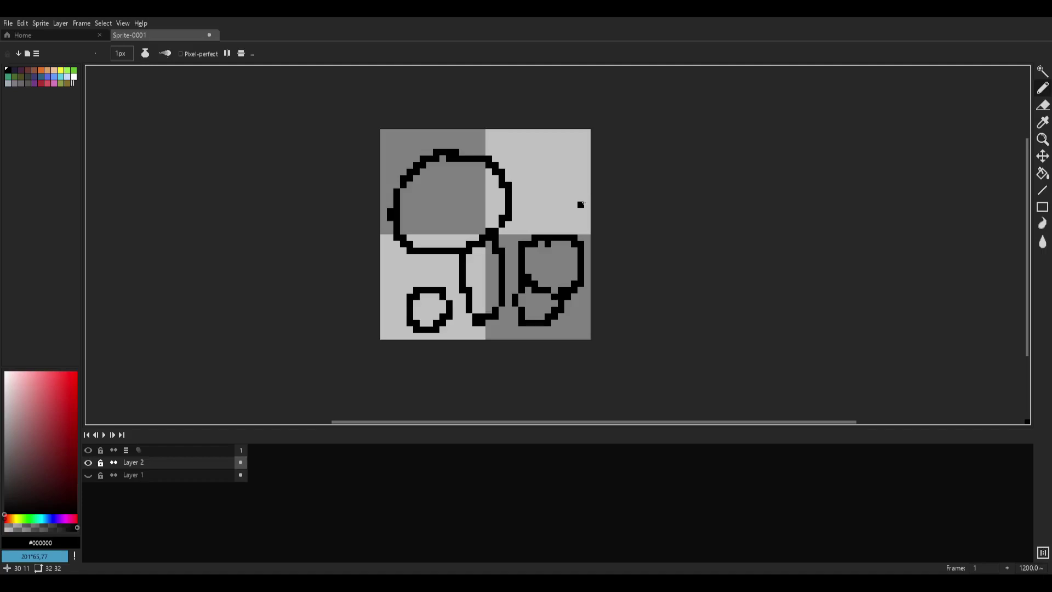
left_click_drag(62, 381, 72, 371)
mouse_move(383, 250)
left_mouse_down()
mouse_move(403, 133)
mouse_move(502, 337)
mouse_move(442, 144)
left_mouse_up()
key("ctrl+z")
key("ctrl+z")
scroll(471, 154, "up", 2)
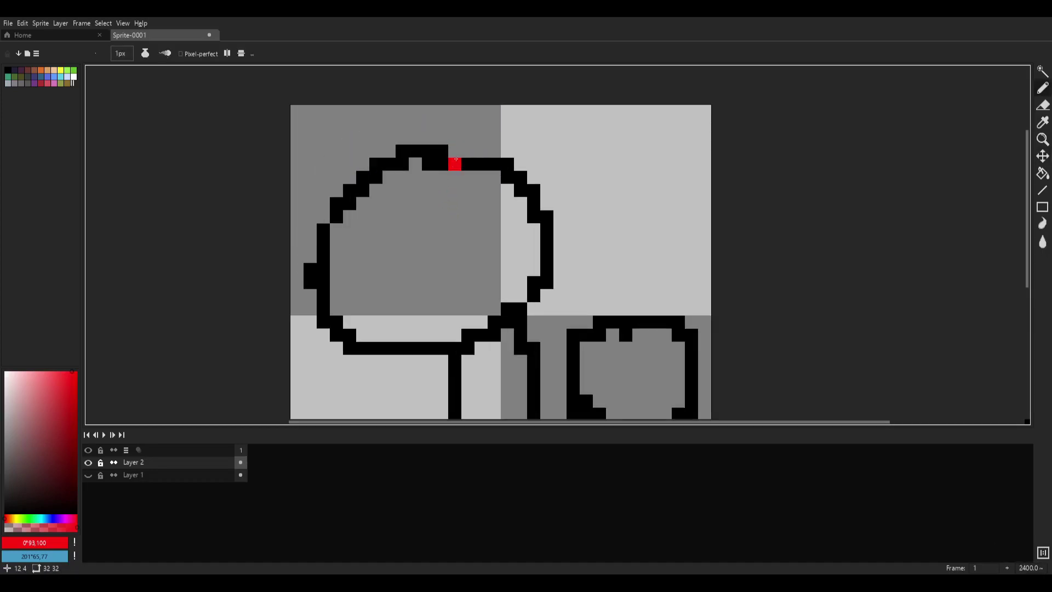
left_click_drag(555, 232, 521, 97)
mouse_move(408, 250)
left_mouse_down()
mouse_move(483, 311)
mouse_move(473, 185)
left_mouse_up()
key("ctrl+z")
mouse_move(620, 186)
left_mouse_down()
mouse_move(605, 186)
mouse_move(605, 173)
left_mouse_up()
key("ctrl+z")
mouse_move(512, 317)
left_mouse_down()
mouse_move(567, 369)
mouse_move(627, 317)
left_mouse_up()
mouse_move(316, 304)
left_mouse_down()
mouse_move(381, 357)
mouse_move(408, 317)
left_mouse_up()
key("ctrl+z")
key("ctrl+z")
scroll(589, 258, "down", 3)
left_click_drag(596, 253, 529, 288)
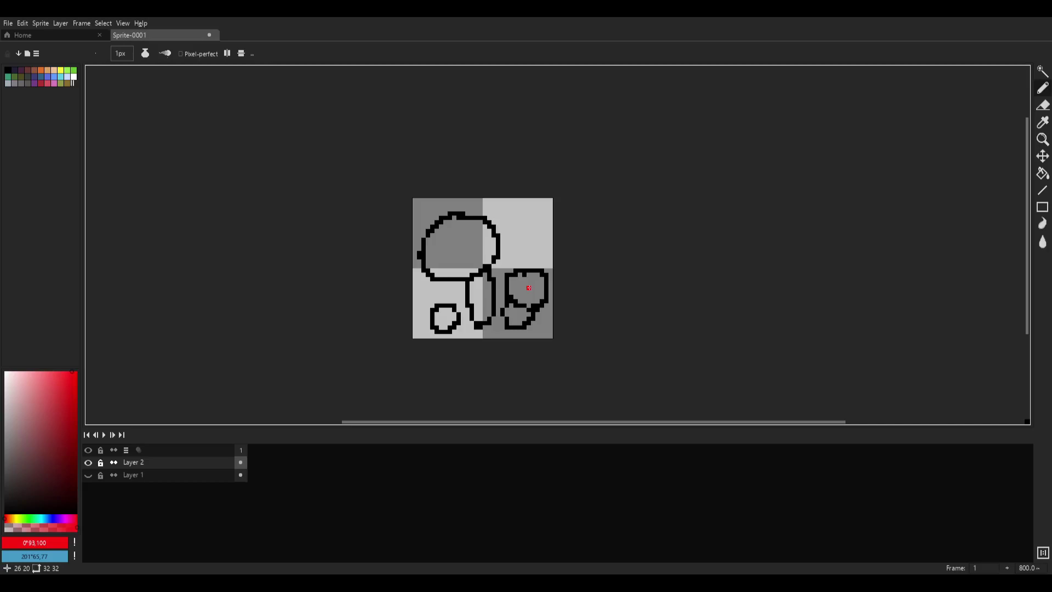
- Compare the mushroom outlines on Layer 1 and Layer 2 by alternately showing and hiding each layer
left_click(89, 475)
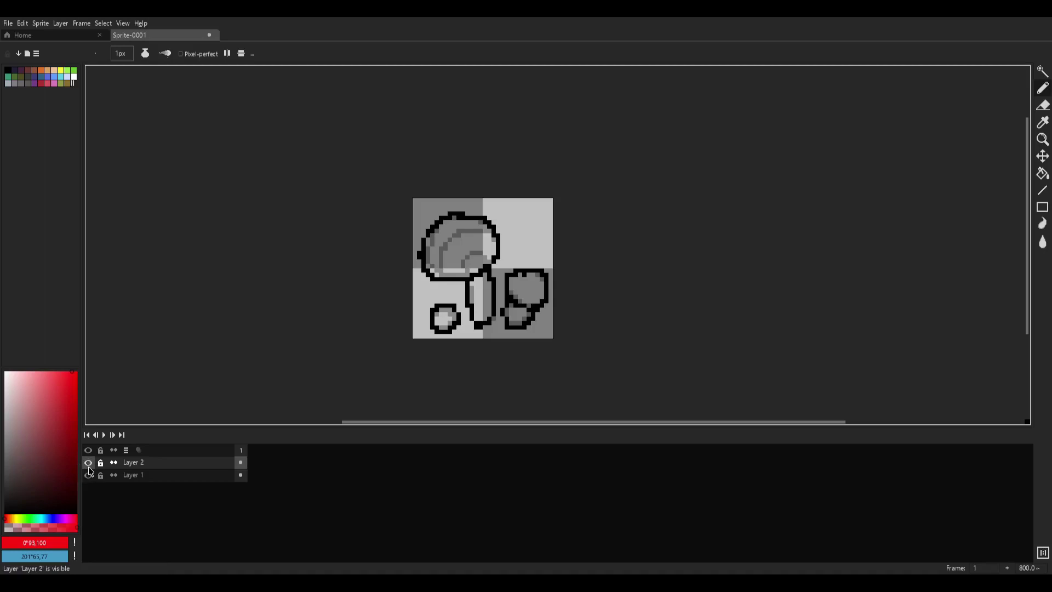
left_click(88, 464)
right_click(149, 476)
left_click(174, 472)
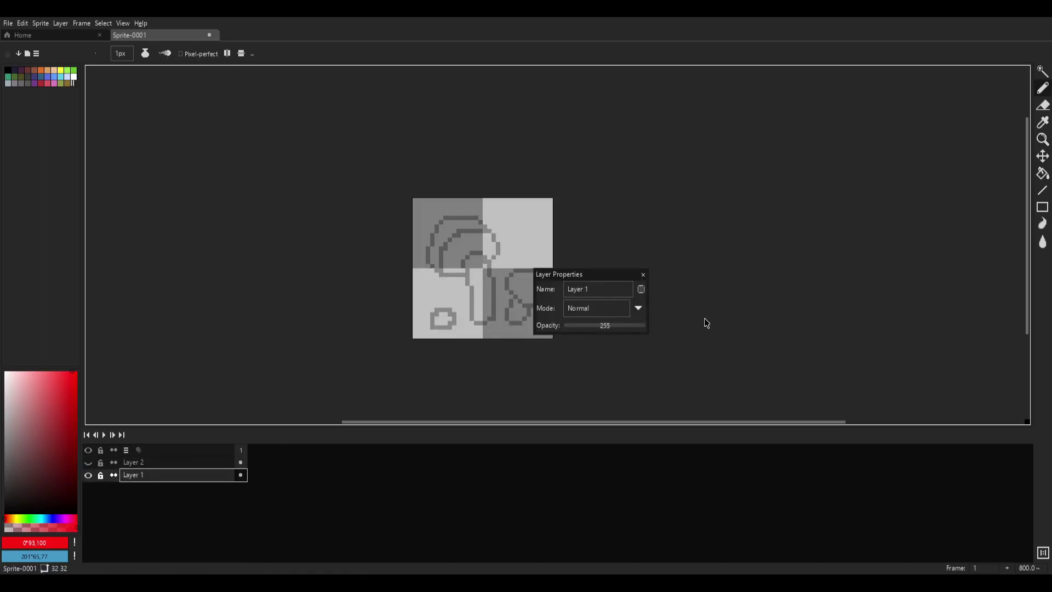
left_click(643, 275)
scroll(542, 282, "up", 2)
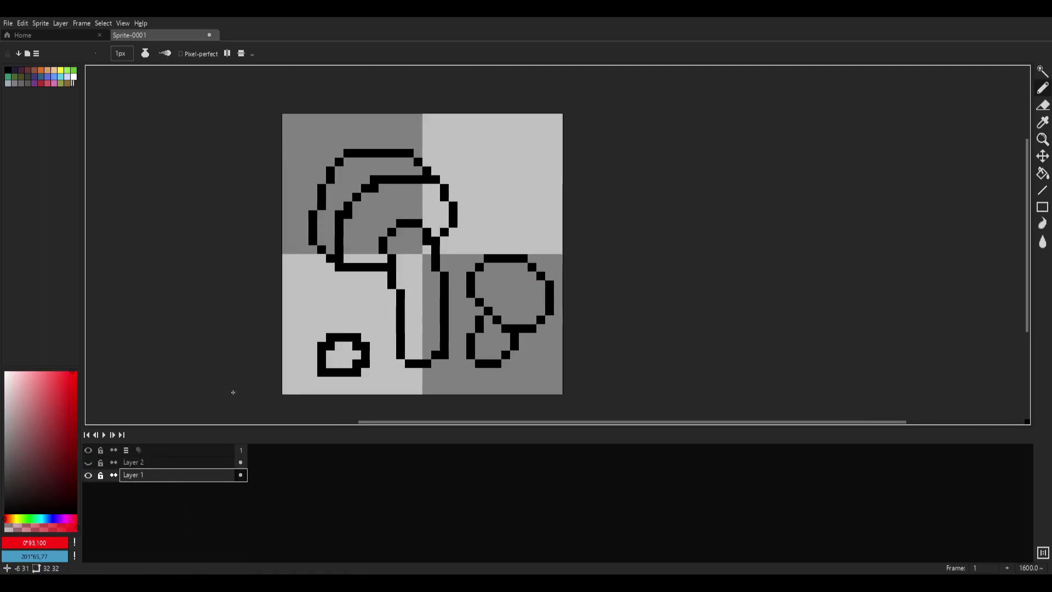
left_click(88, 463)
left_click(88, 475)
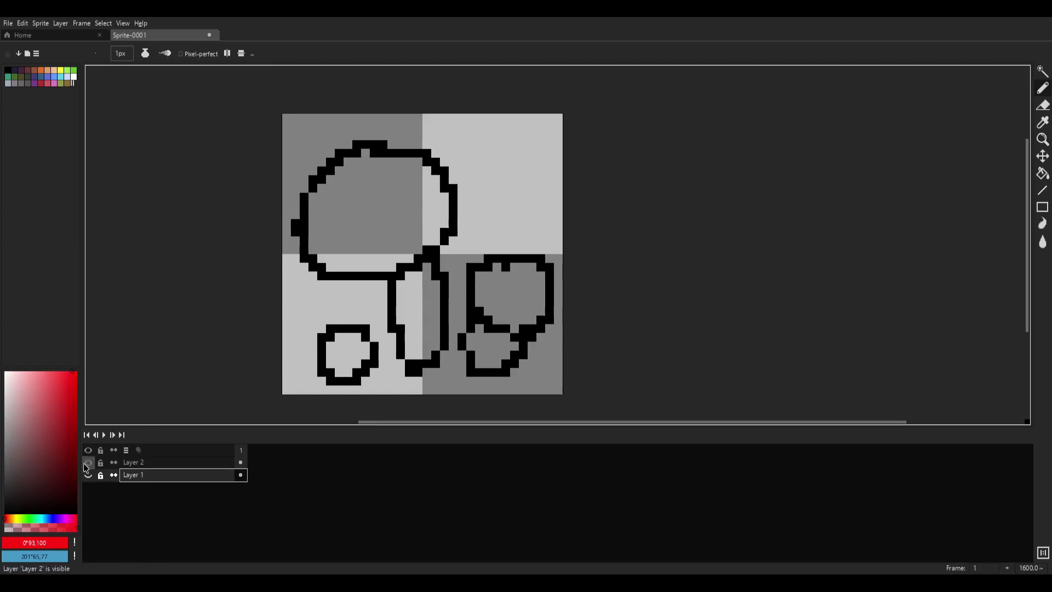
left_click(88, 463)
left_click(88, 474)
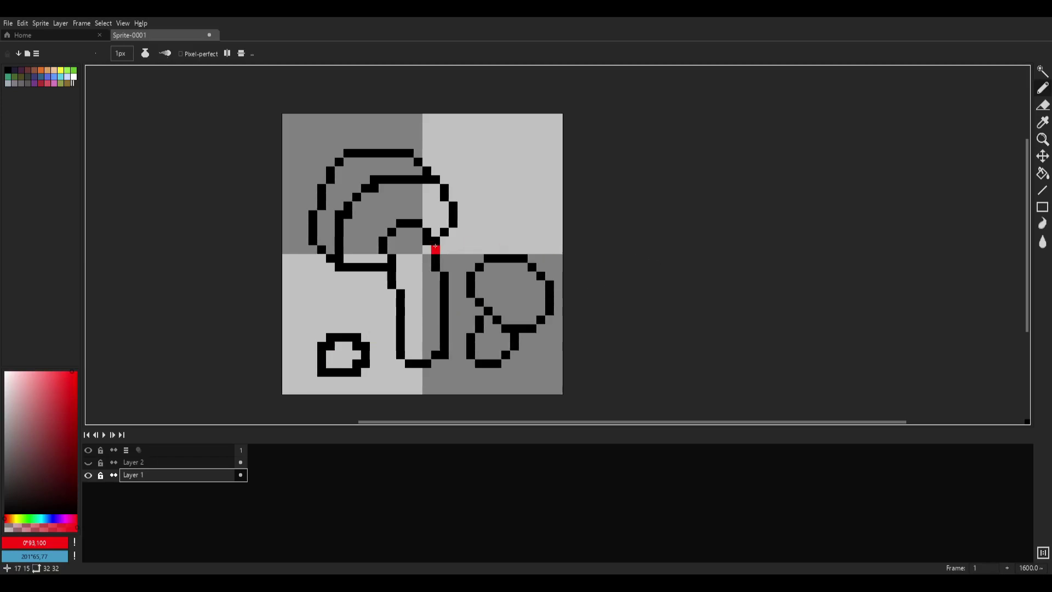
- Hide Layer 1, show Layer 2 and make Layer 2 the active layer
left_click(89, 474)
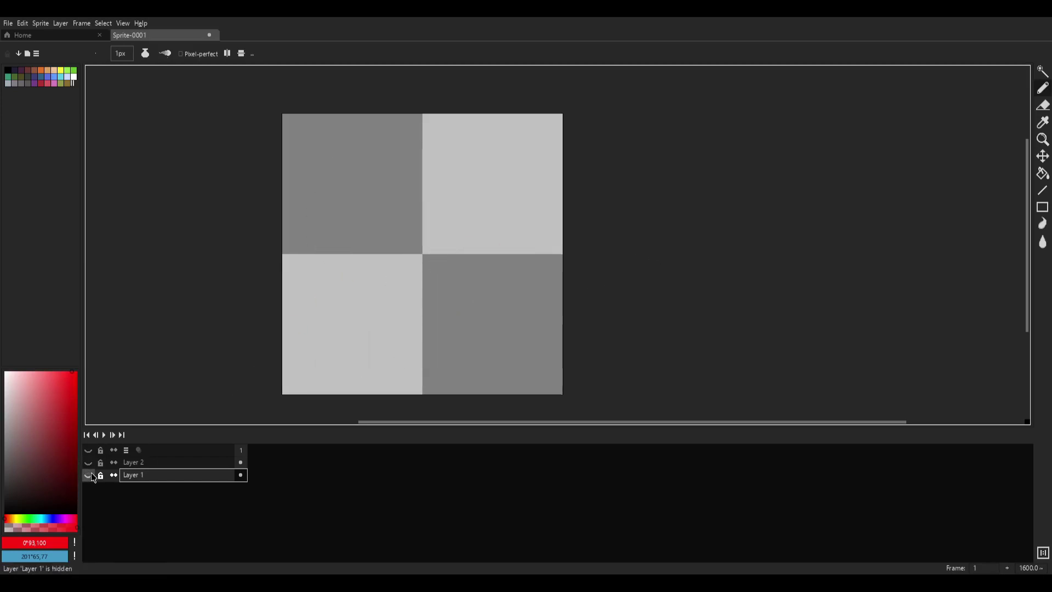
left_click(88, 462)
left_click(134, 462)
left_click(89, 474)
- Erase the doubled corner pixels and the stray inner pixel along the upper edge of the small right mushroom's cap
key("e")
scroll(381, 205, "up", 2)
left_click_drag(563, 273, 521, 153)
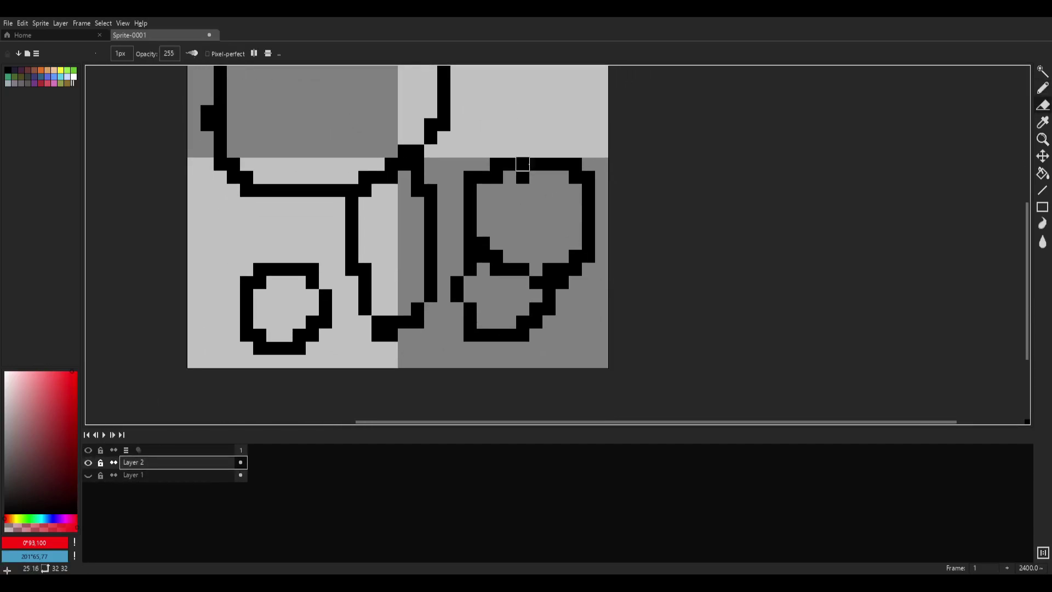
scroll(548, 189, "up", 1)
left_click(582, 154)
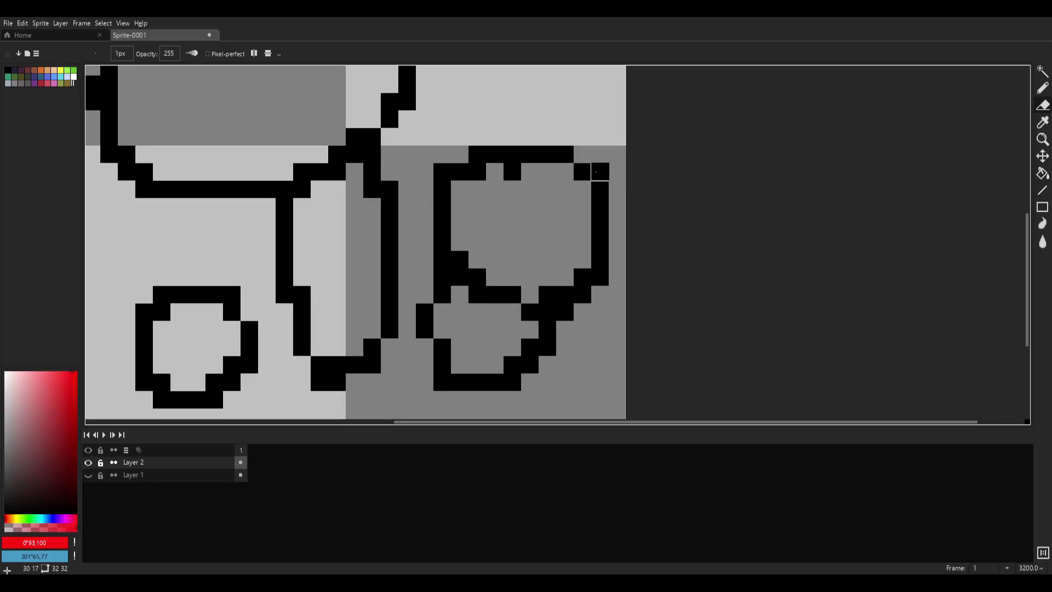
scroll(709, 239, "down", 6)
scroll(556, 216, "up", 6)
left_click(575, 216)
left_click(504, 216)
left_click(540, 216)
- Erase the doubled pixels on the lower-left side of the small right mushroom's cap, where it meets the stem
left_click_drag(574, 270, 540, 223)
left_click(470, 258)
left_click(470, 275)
left_click(505, 275)
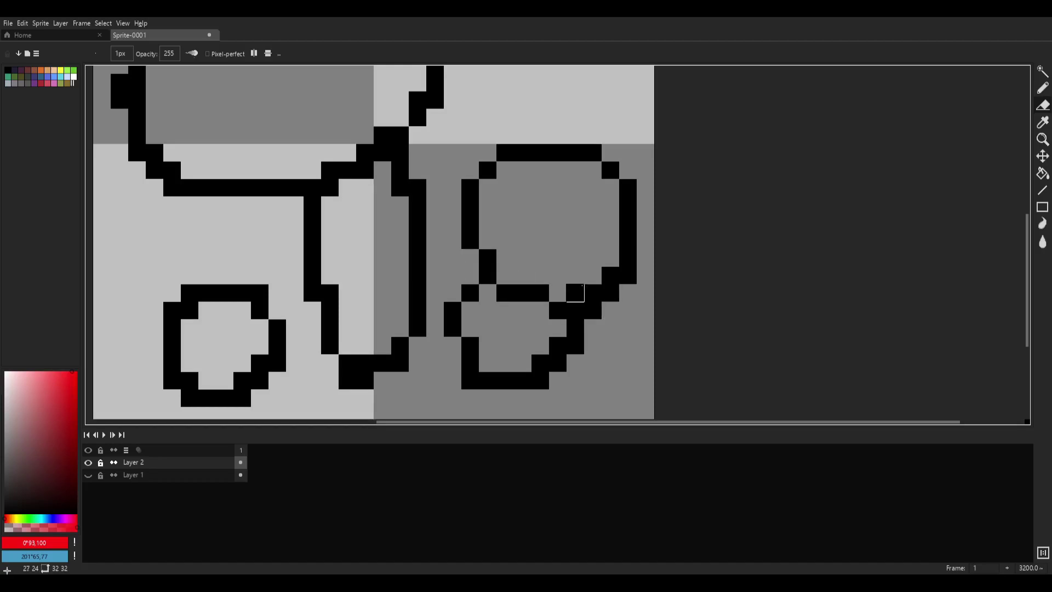
key("ctrl+z")
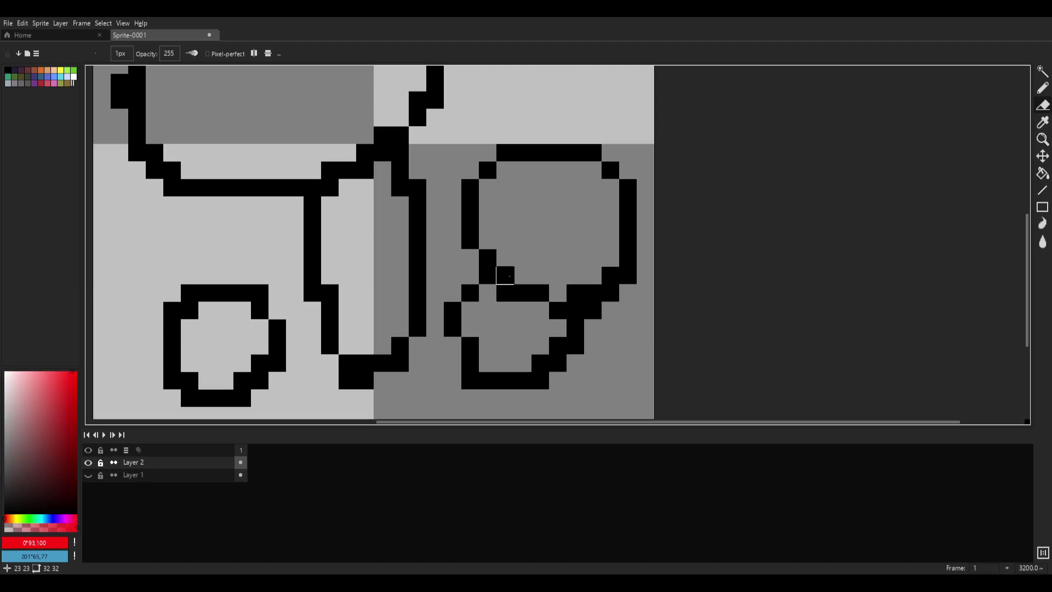
scroll(505, 293, "down", 3)
scroll(547, 282, "up", 1)
scroll(546, 282, "up", 6)
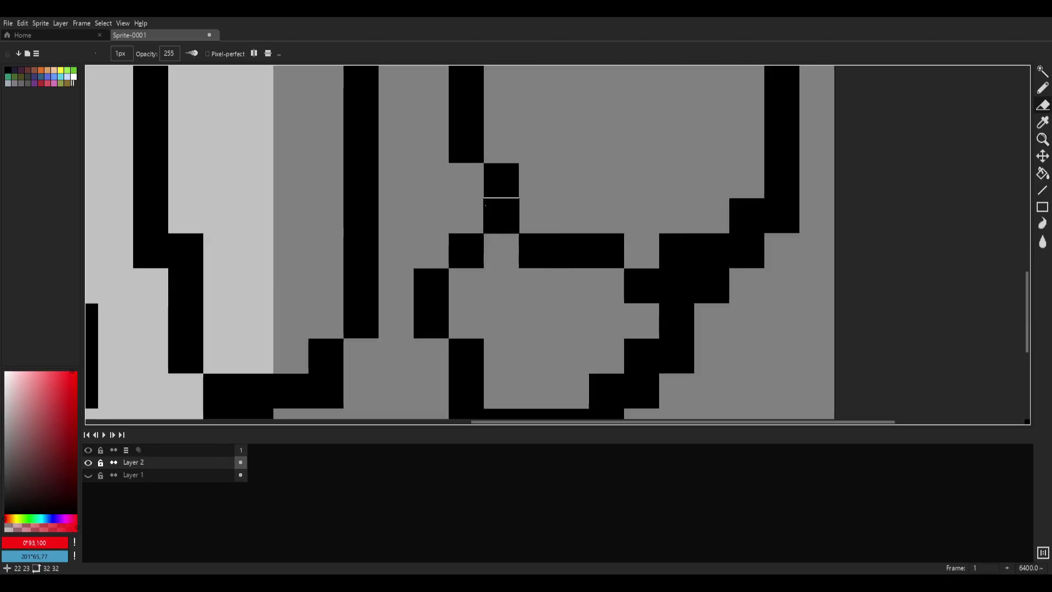
scroll(637, 321, "down", 9)
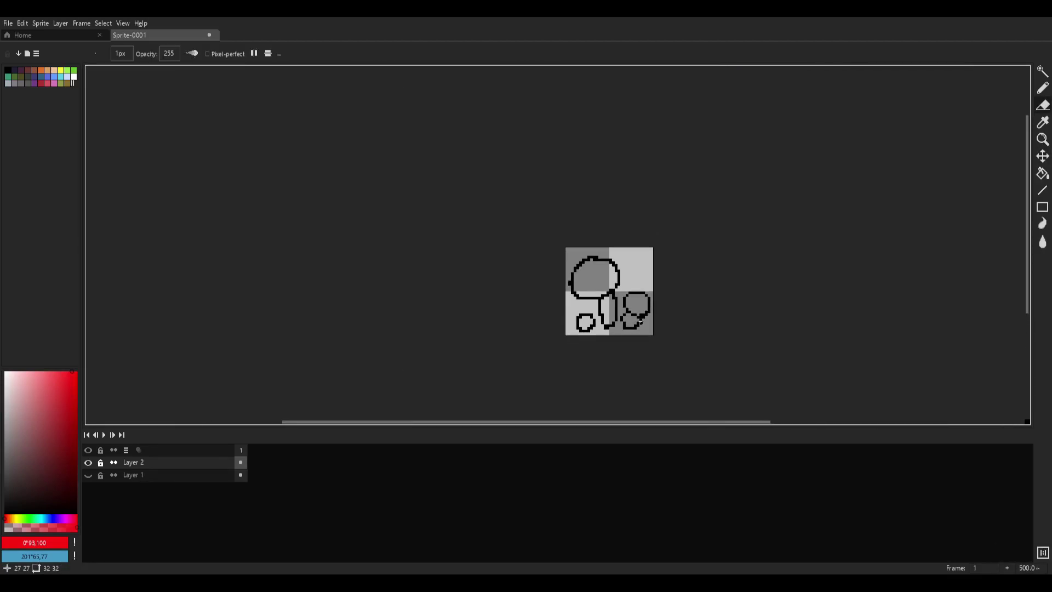
scroll(637, 321, "up", 6)
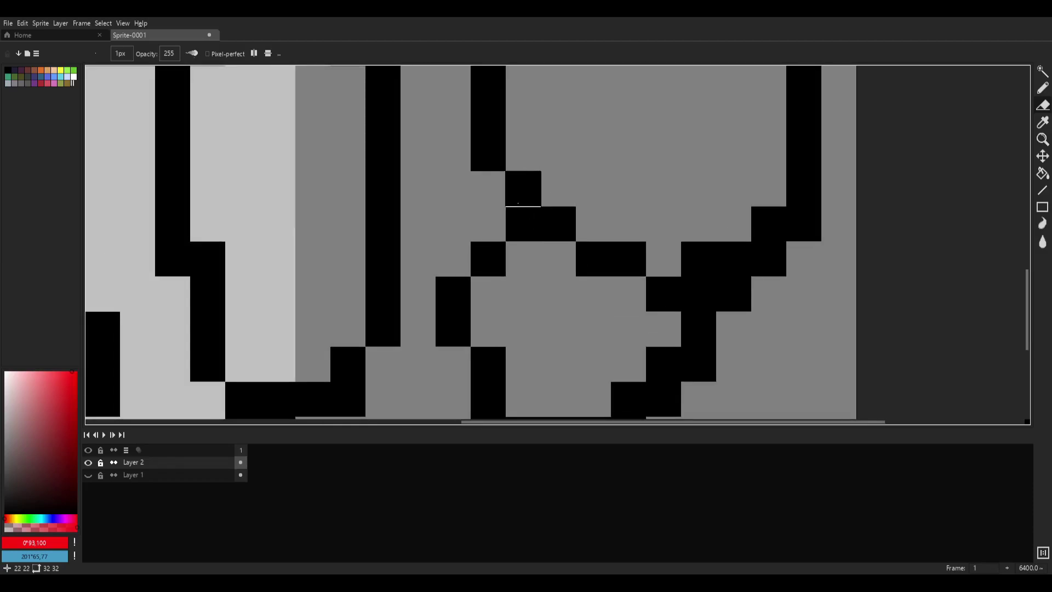
key("ctrl+z")
scroll(593, 223, "down", 7)
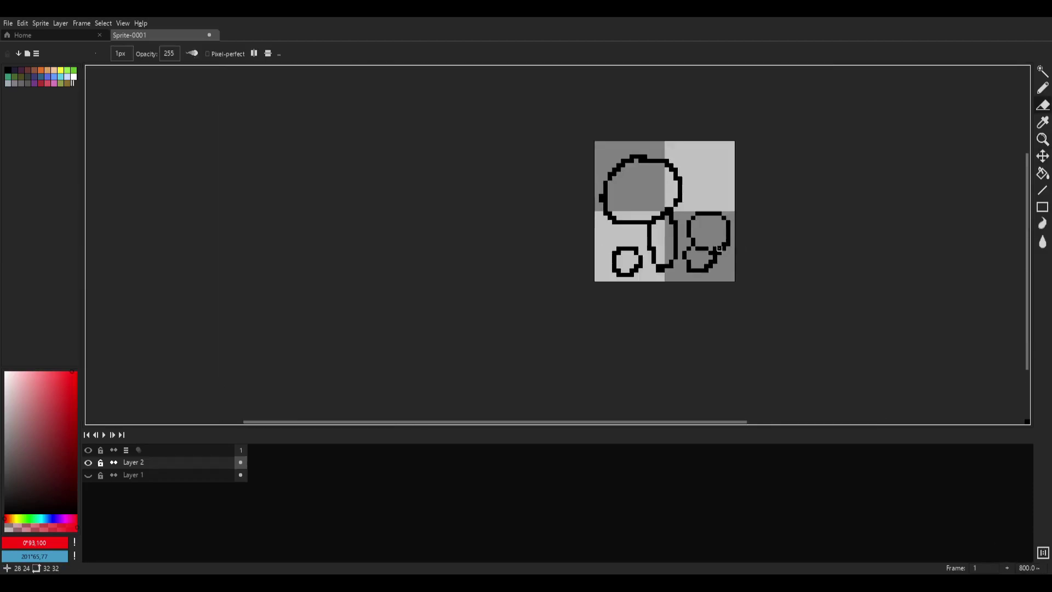
- Erase the small right mushroom's protruding left stem pixels and redraw that edge one pixel further in with black sampled from the outline
scroll(669, 296, "up", 6)
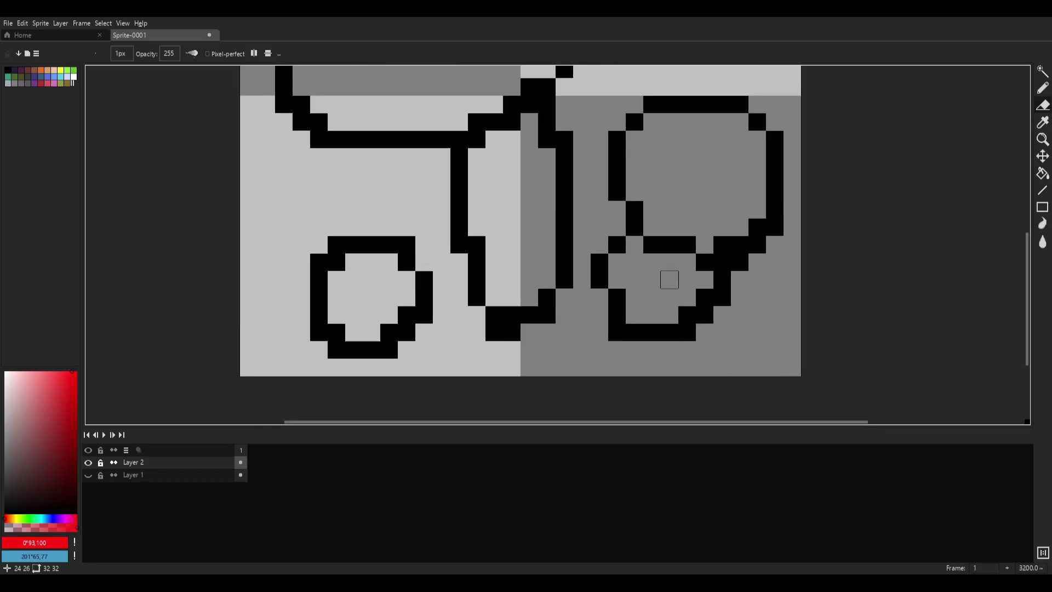
scroll(669, 279, "up", 2)
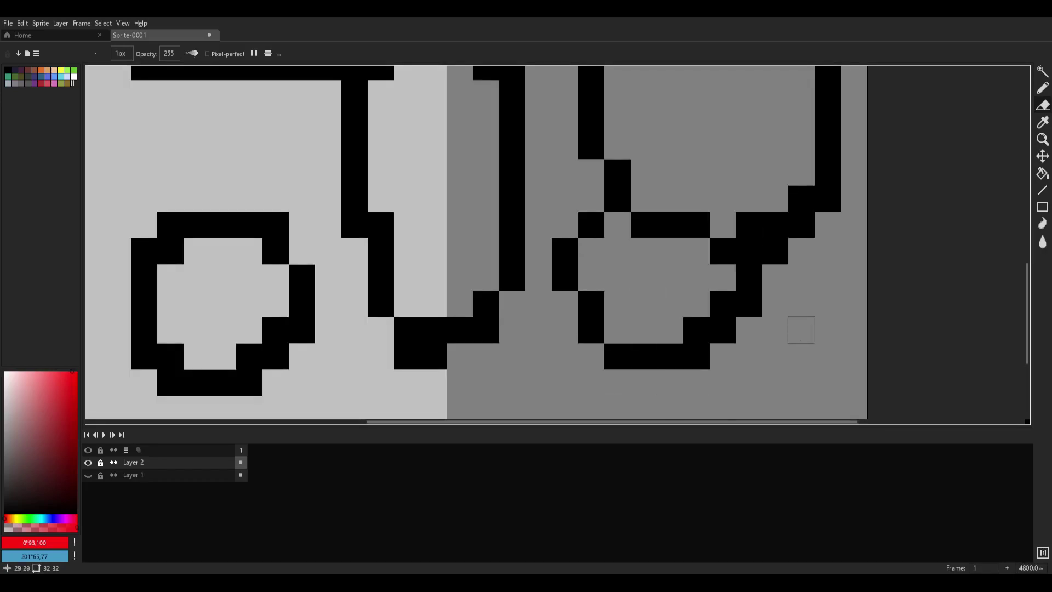
scroll(801, 356, "down", 8)
scroll(525, 233, "up", 8)
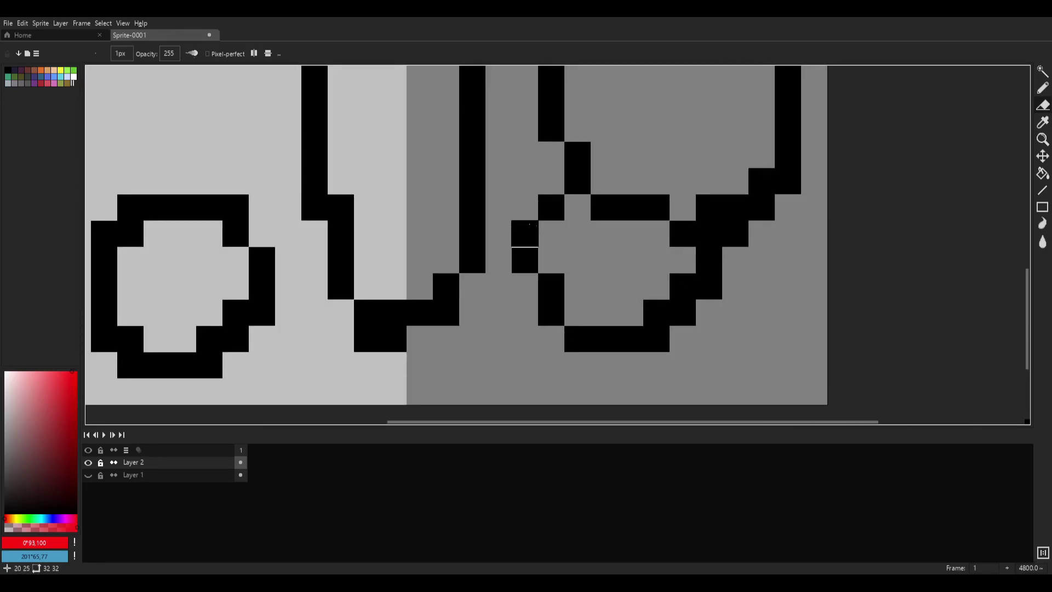
key("i")
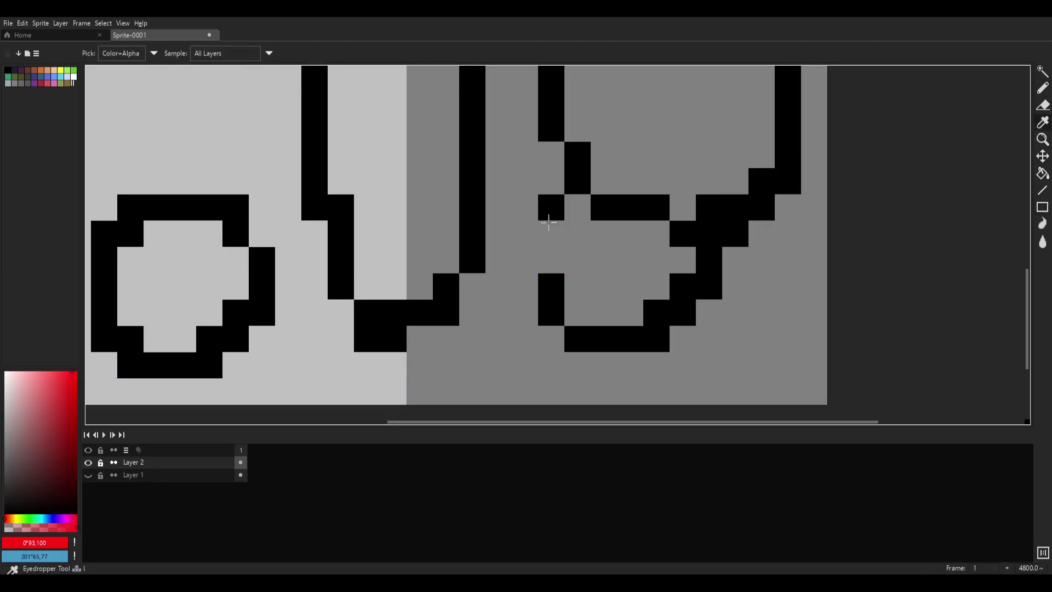
left_click(548, 215)
key("b")
left_click_drag(549, 233, 553, 260)
scroll(711, 283, "down", 8)
scroll(712, 281, "up", 8)
key("ctrl+z")
scroll(577, 269, "down", 8)
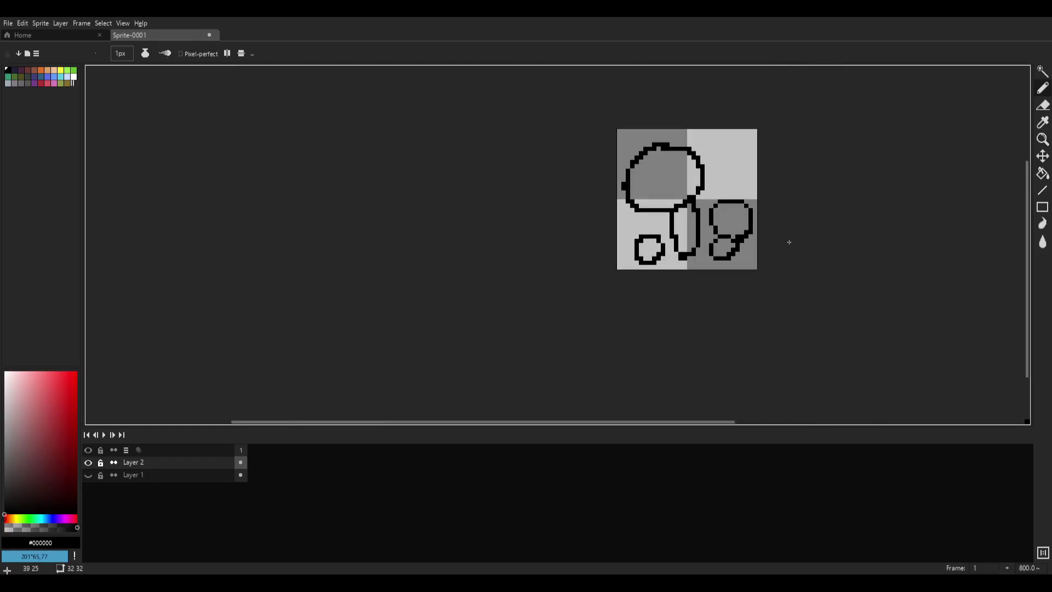
scroll(789, 240, "up", 8)
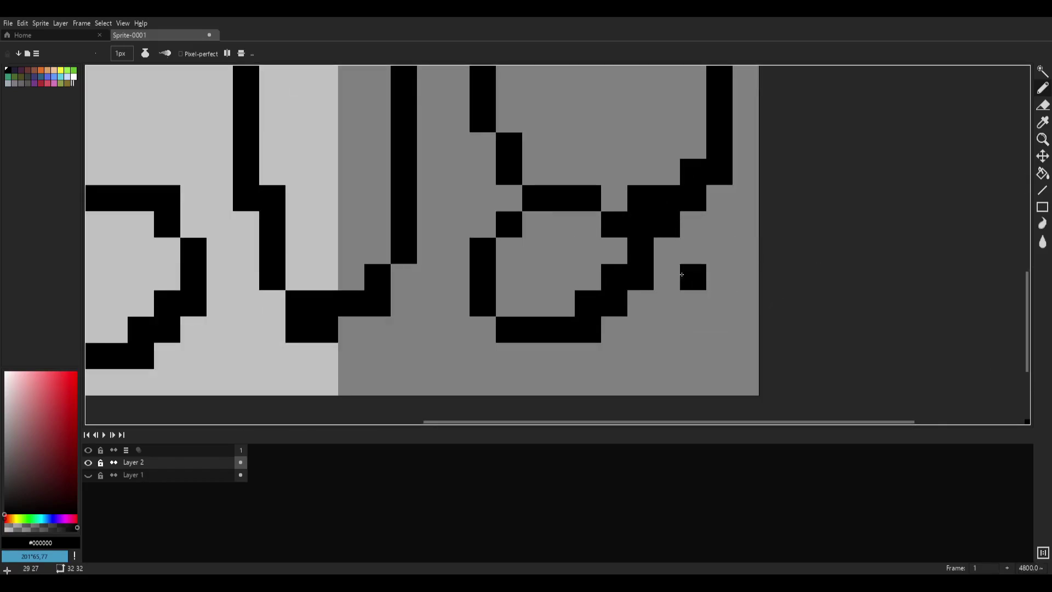
left_click_drag(712, 254, 691, 220)
left_click_drag(674, 176, 612, 202)
scroll(611, 188, "up", 1)
mouse_move(575, 122)
left_mouse_down()
mouse_move(679, 220)
mouse_move(539, 86)
left_mouse_up()
key("ctrl+z")
mouse_move(676, 258)
left_mouse_down()
mouse_move(635, 244)
mouse_move(644, 244)
left_mouse_up()
key("d")
key("e")
left_click(547, 212)
left_click(576, 176)
left_click(609, 143)
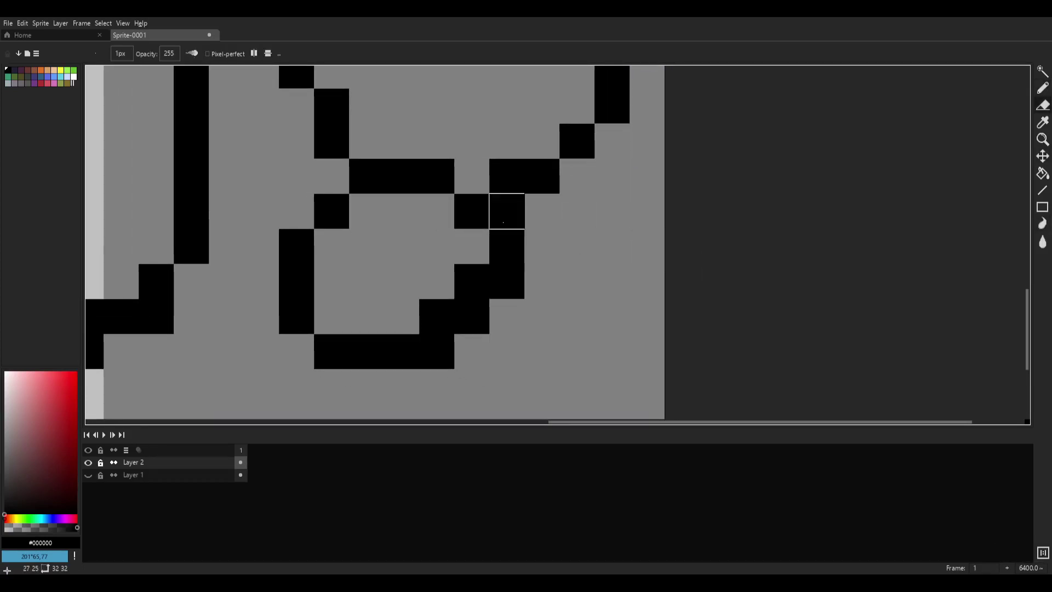
key("ctrl+z")
key("ctrl+z")
key("ctrl+z")
- Erase the three inner corner pixels along the lower-right curve of the small right mushroom's cap
left_click(507, 188)
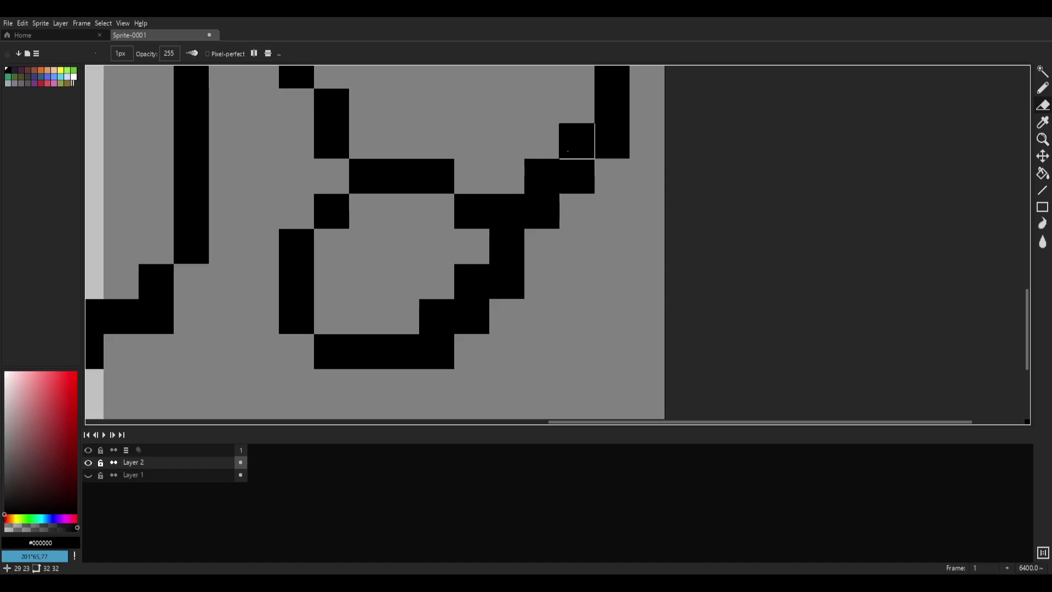
left_click(577, 143)
left_click(542, 176)
scroll(634, 251, "down", 4)
scroll(669, 223, "down", 3)
scroll(665, 226, "up", 6)
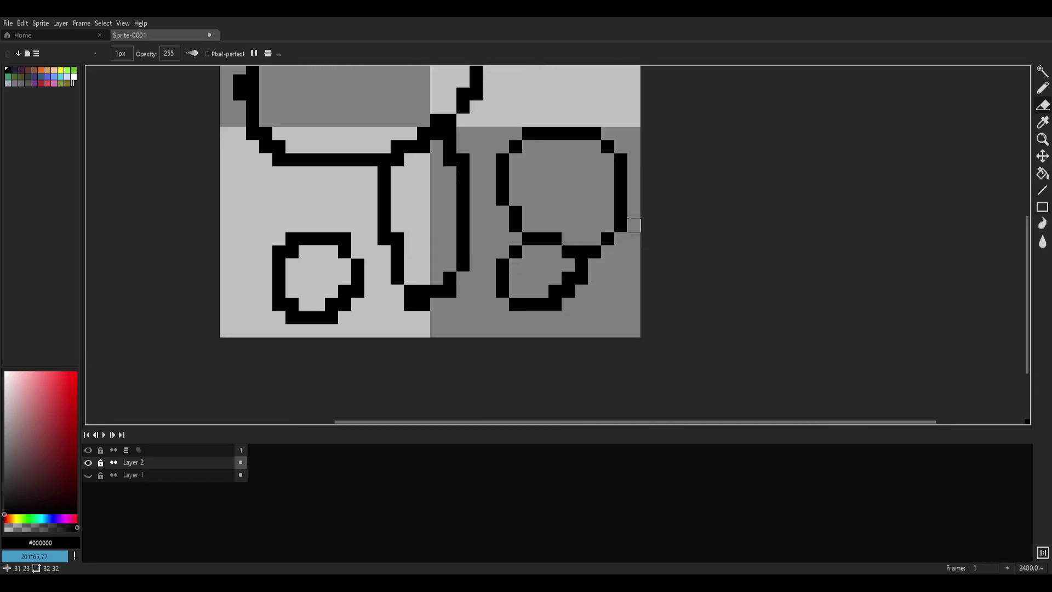
- Shift one pixel of the small right mushroom cap's bottom edge down a row to smooth the curve
key("b")
left_click(515, 256)
scroll(672, 254, "down", 5)
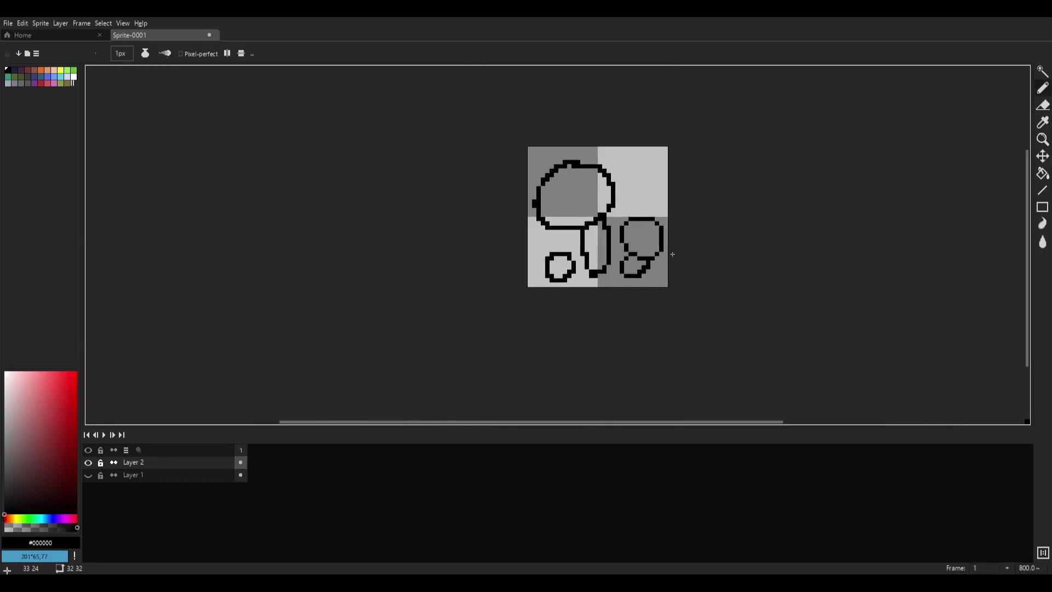
scroll(669, 248, "up", 5)
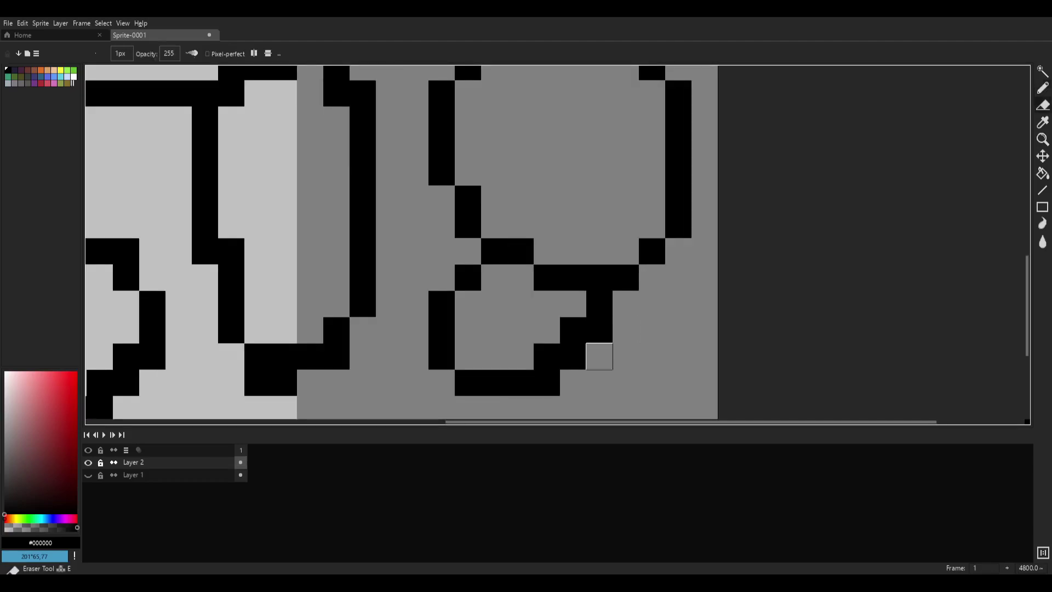
left_click_drag(567, 330, 547, 355)
scroll(758, 352, "down", 4)
scroll(759, 351, "up", 3)
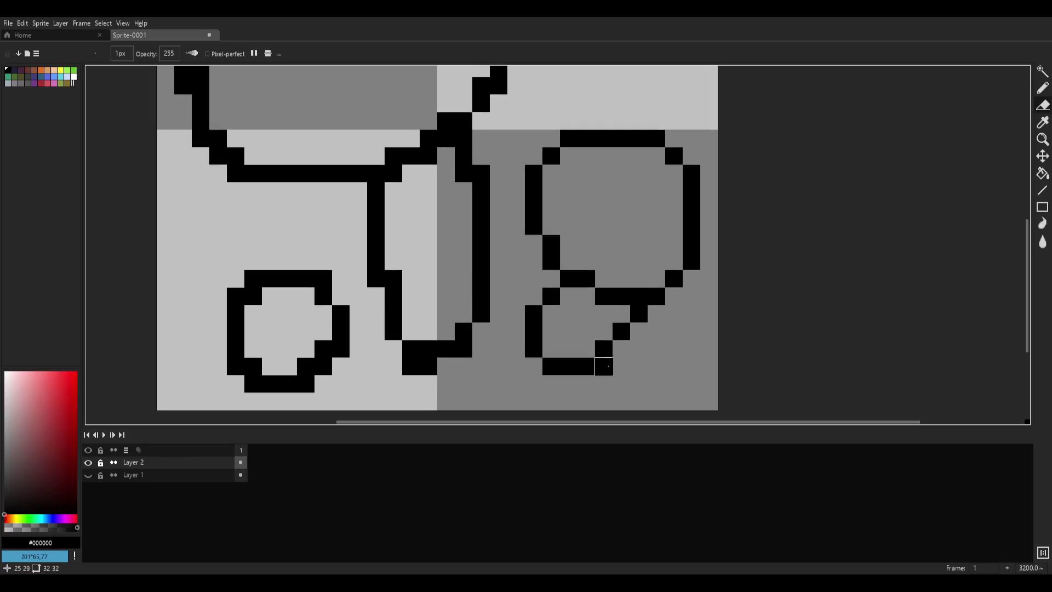
scroll(752, 308, "down", 5)
scroll(752, 307, "up", 5)
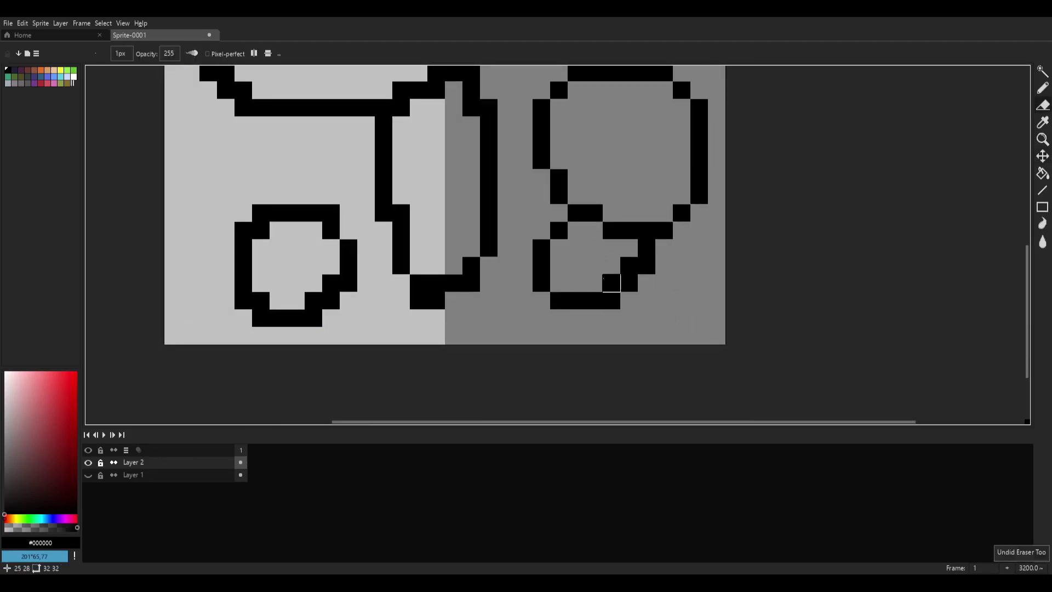
- Erase the doubled pixels where the large mushroom's cap outline meets the top of its stem
scroll(758, 262, "down", 4)
scroll(763, 262, "up", 4)
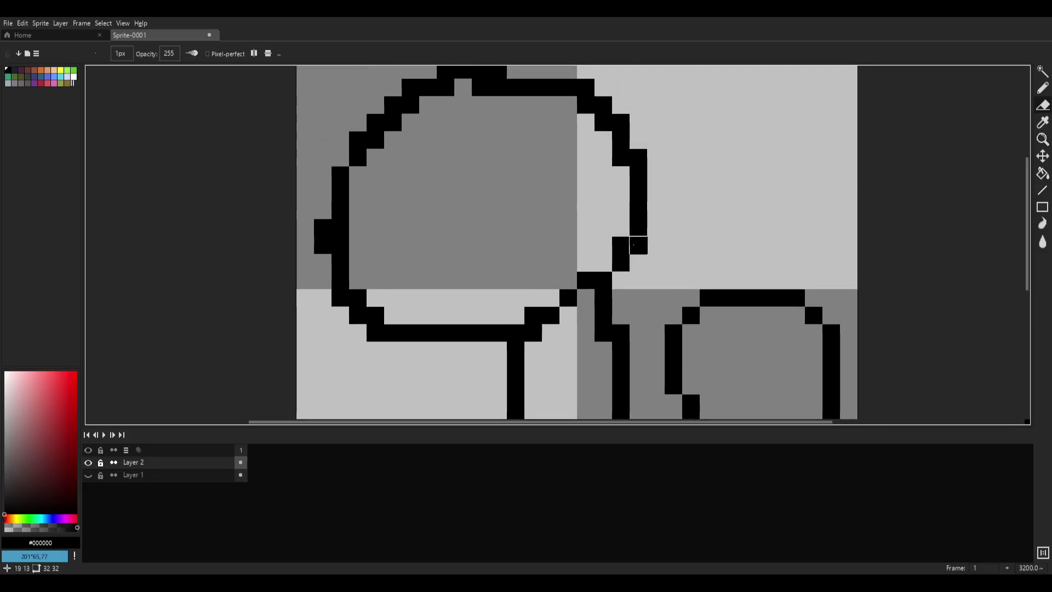
scroll(443, 178, "down", 3)
- Hide Layer 2, show Layer 1 and make Layer 1 the active layer
left_click(88, 462)
left_click(88, 475)
left_click_drag(622, 223, 590, 242)
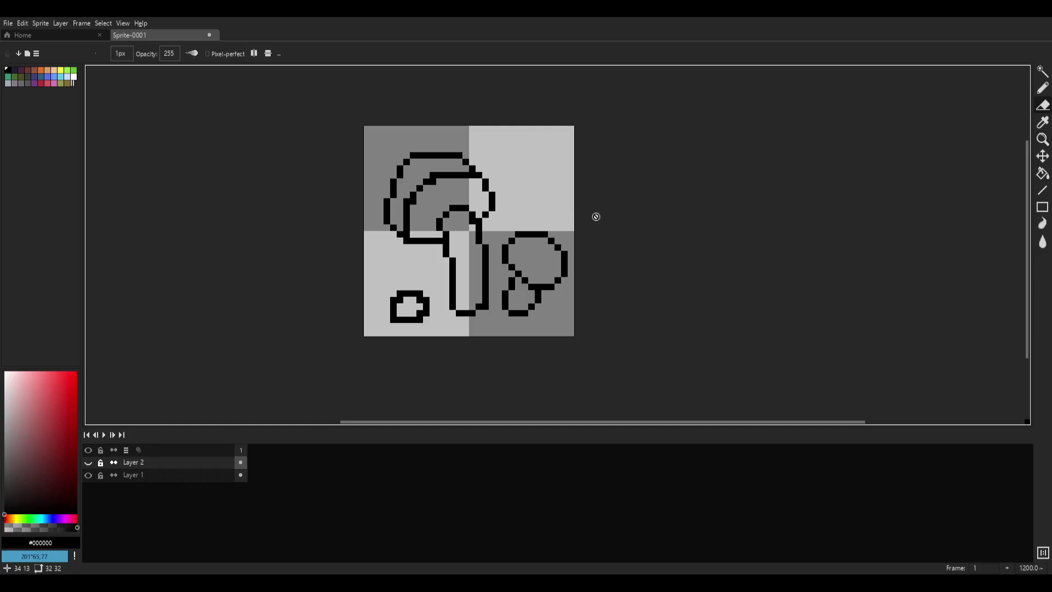
scroll(466, 185, "up", 4)
left_click(164, 475)
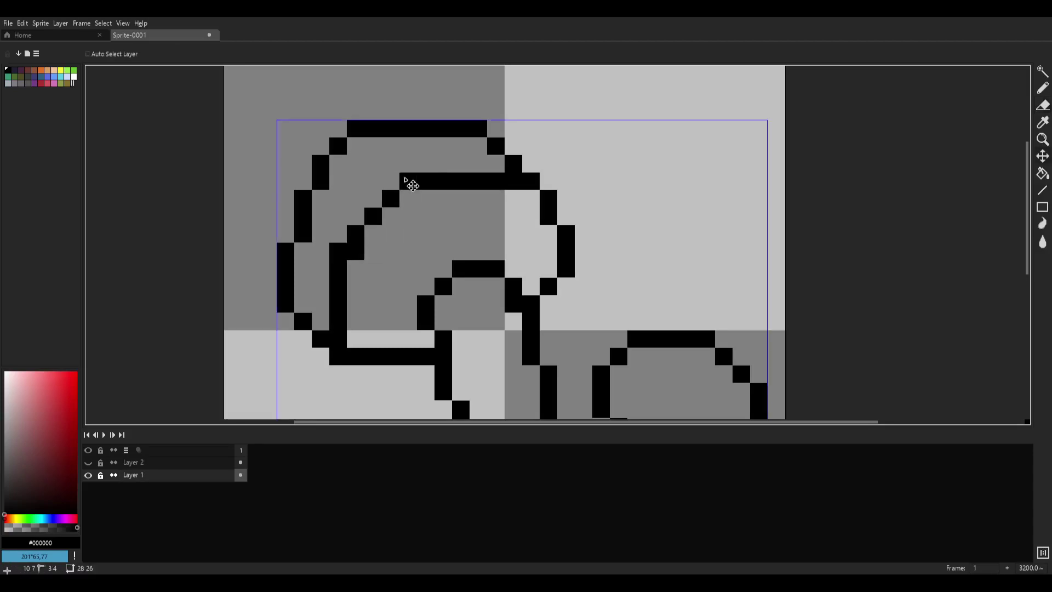
- Smooth the large mushroom's inner cap curve on Layer 1 by shifting its upper-left pixel down a row and erasing the doubled pixel below
scroll(558, 239, "down", 6)
scroll(561, 234, "down", 2)
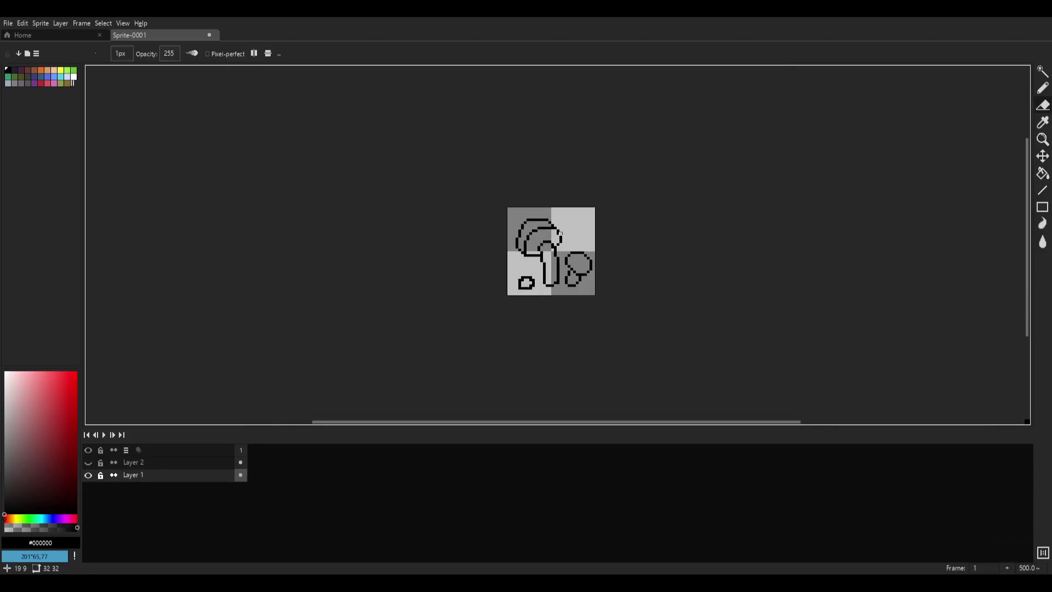
scroll(526, 236, "up", 6)
key("e")
key("b")
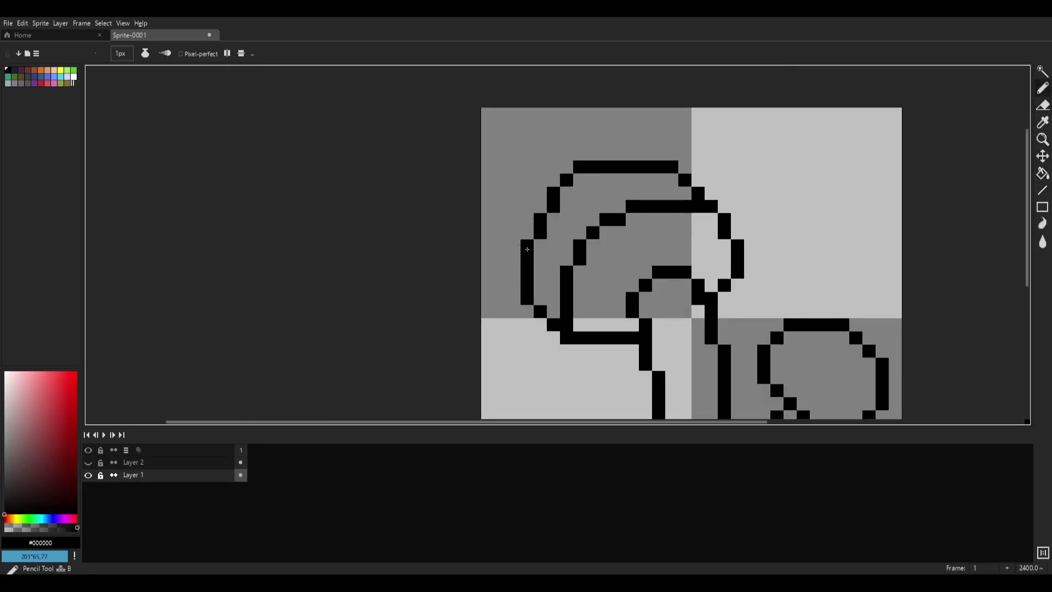
left_click(750, 246)
scroll(751, 246, "down", 5)
scroll(657, 241, "up", 6)
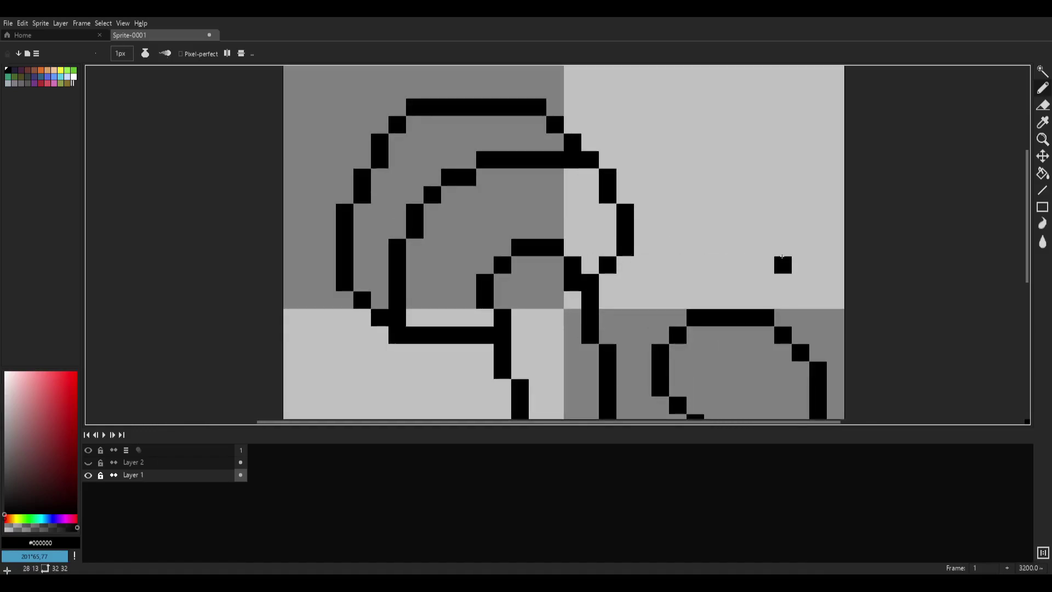
- Erase the doubled pixel where the large mushroom's cap outline meets the upper-right edge of its stem
left_click_drag(761, 249, 683, 164)
key("e")
left_click(497, 197)
scroll(665, 214, "down", 8)
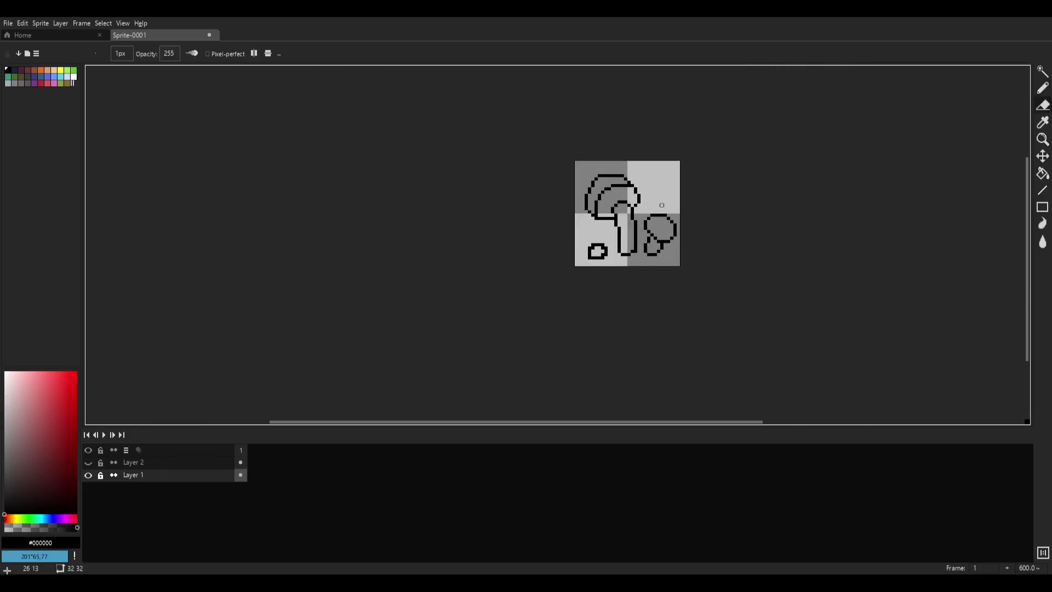
scroll(663, 207, "up", 7)
- Smooth the large stem's left edge by shifting the pixel at the step in its outline one column outward
scroll(691, 195, "down", 6)
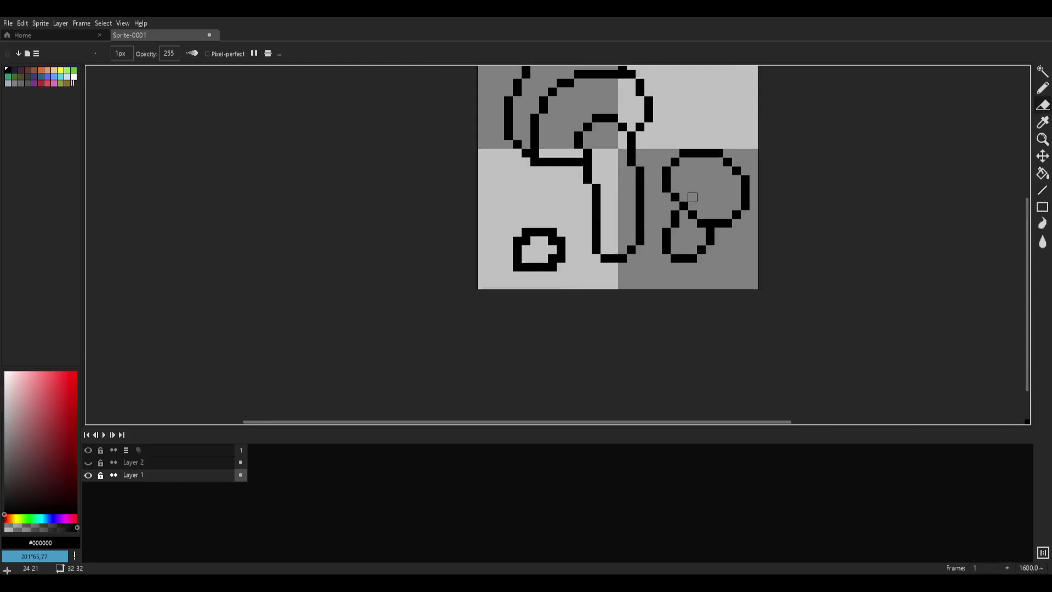
scroll(663, 185, "up", 6)
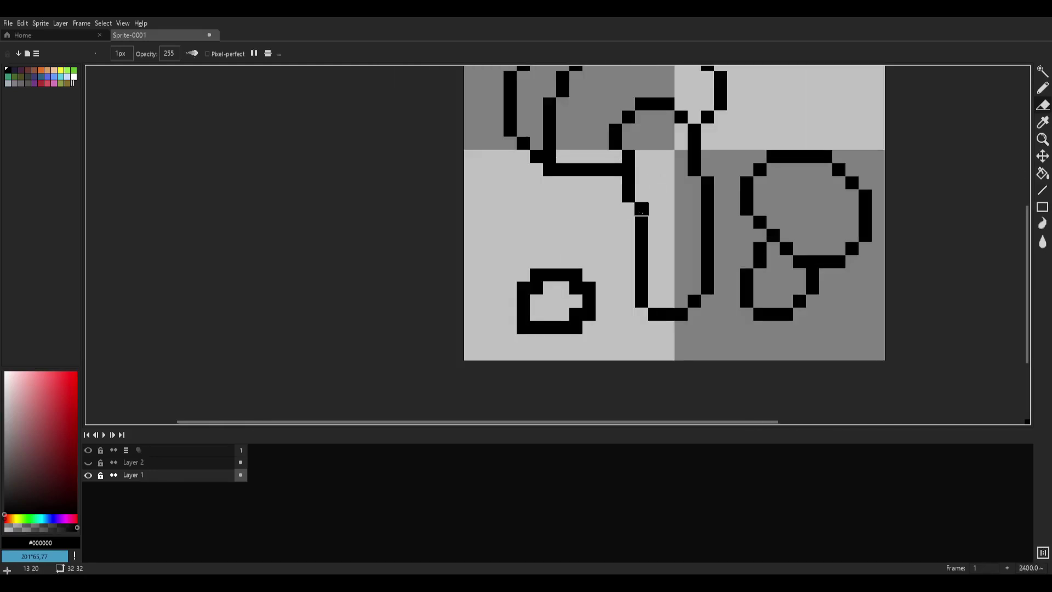
scroll(784, 207, "down", 6)
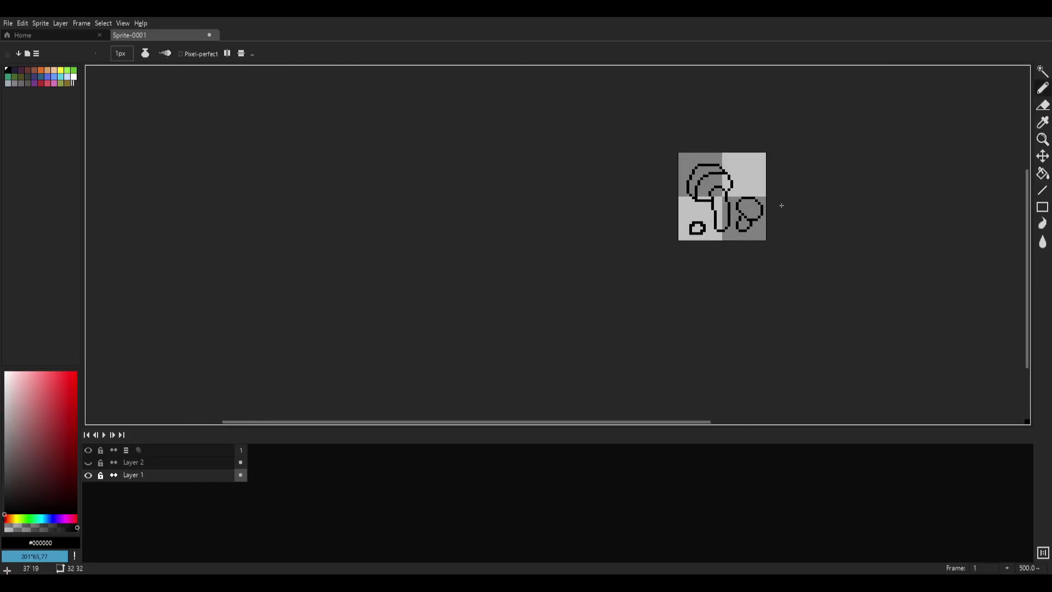
- Erase the doubled corner pixels of the small round shape at the sprite's lower left to leave a one-pixel outline
scroll(782, 205, "up", 8)
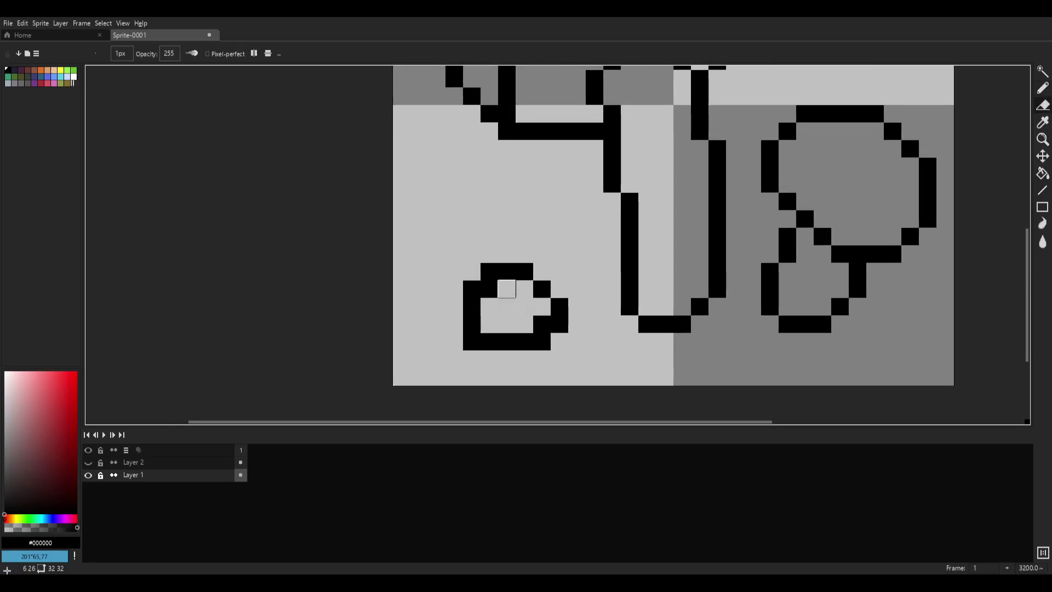
scroll(644, 306, "down", 6)
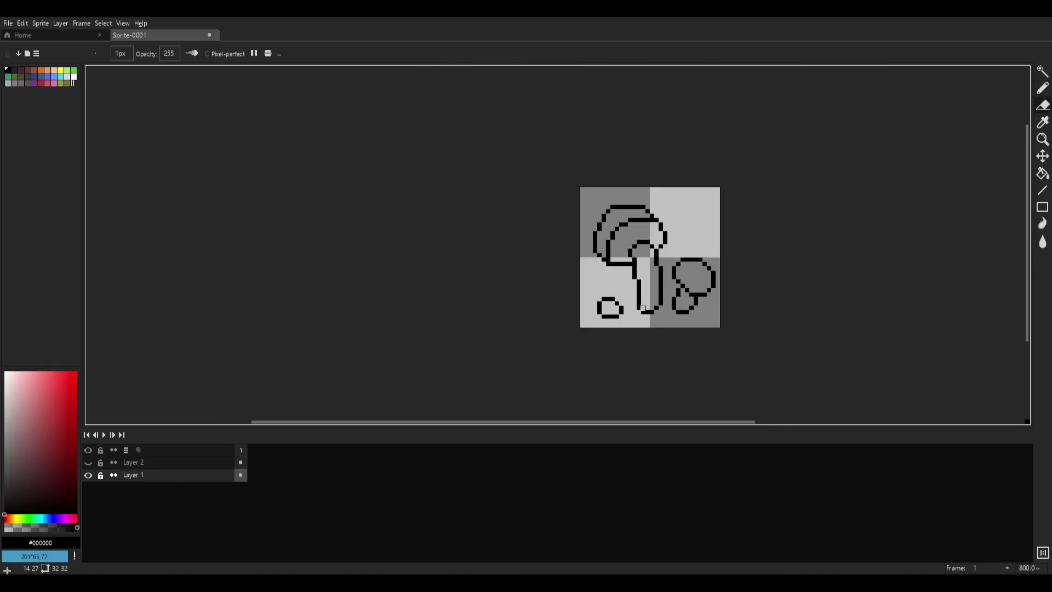
scroll(643, 307, "down", 2)
scroll(744, 300, "up", 5)
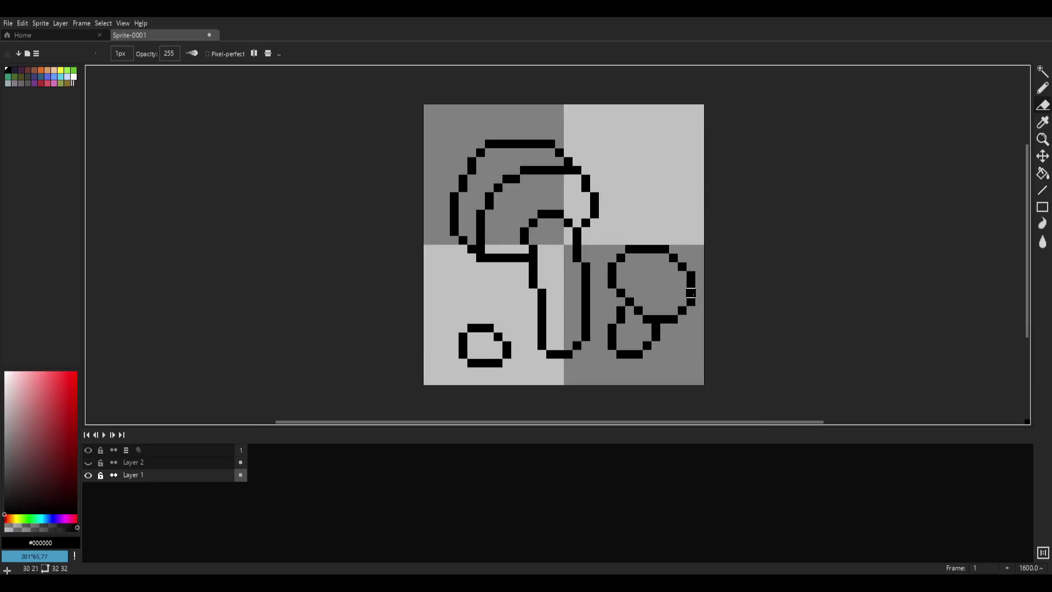
- Erase the doubled corner pixel where the large cap's inner curve meets its bottom edge
scroll(651, 307, "up", 5)
key("e")
scroll(656, 314, "down", 4)
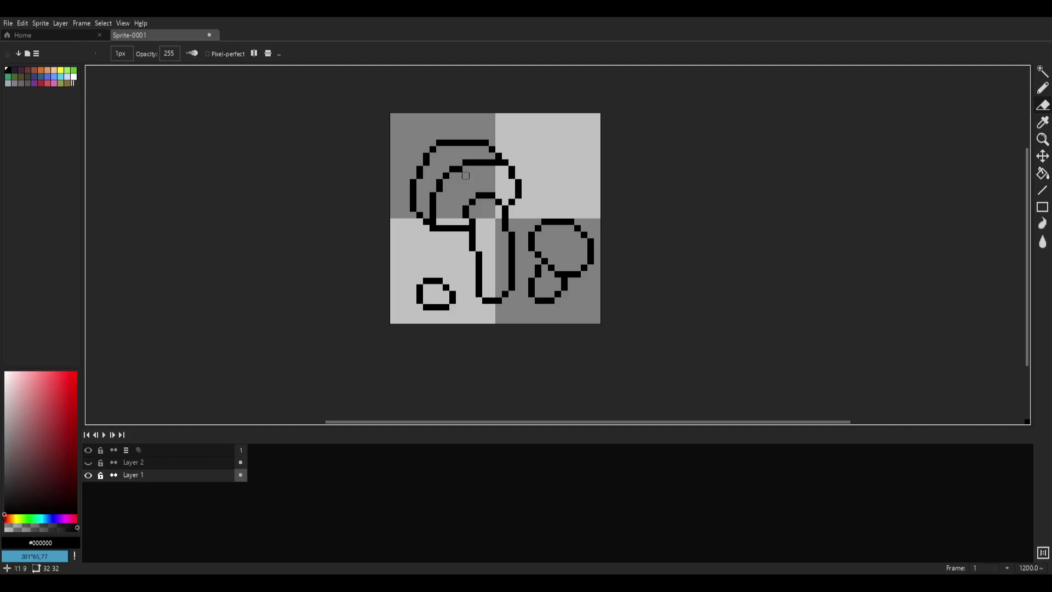
scroll(416, 175, "up", 4)
scroll(750, 206, "down", 8)
scroll(551, 247, "up", 6)
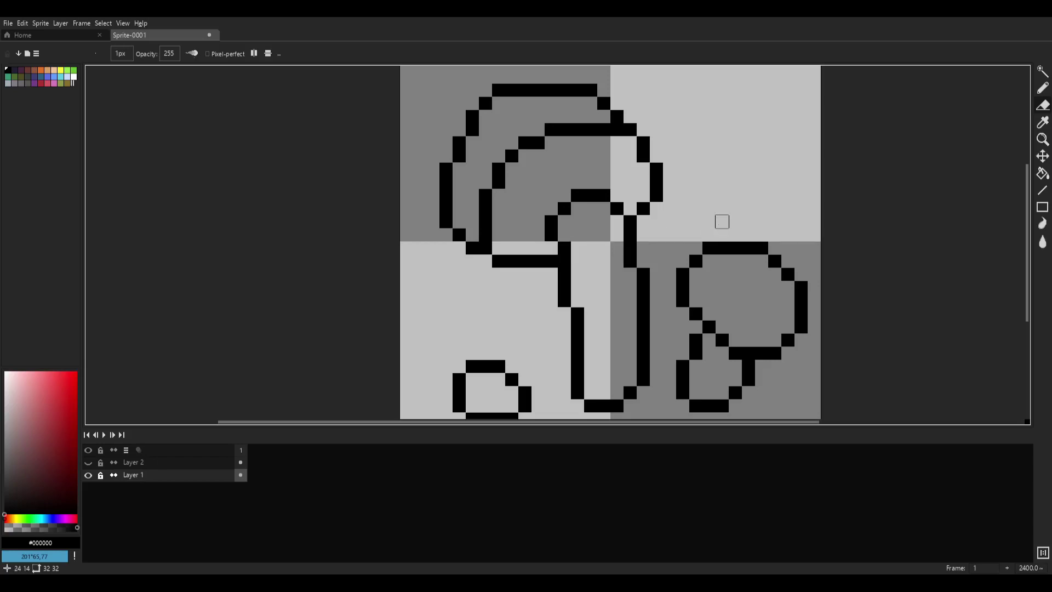
- Undo the last pencil edit on the sprite
scroll(722, 221, "down", 2)
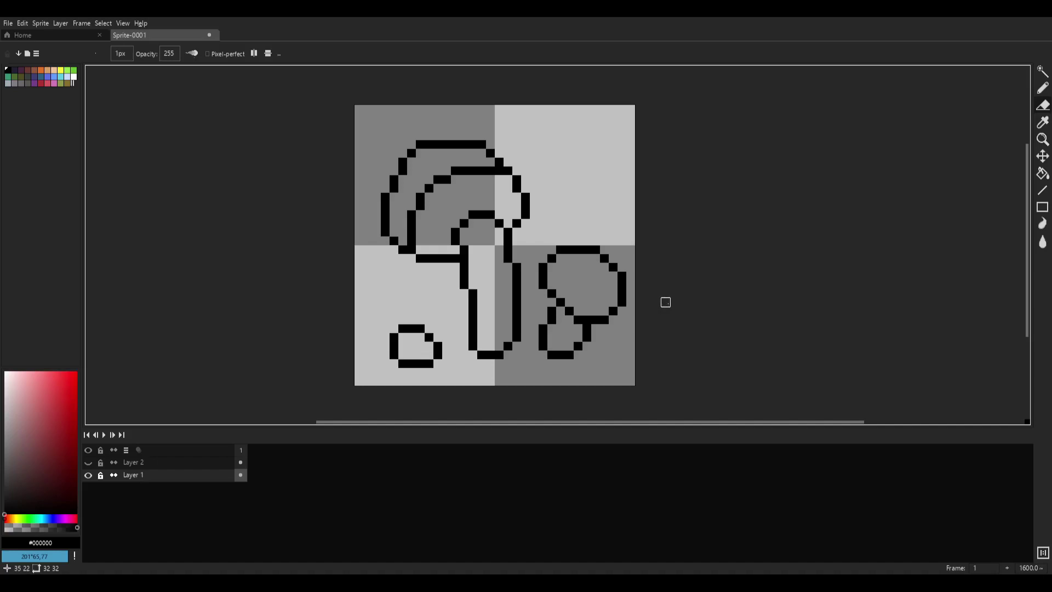
scroll(482, 232, "up", 2)
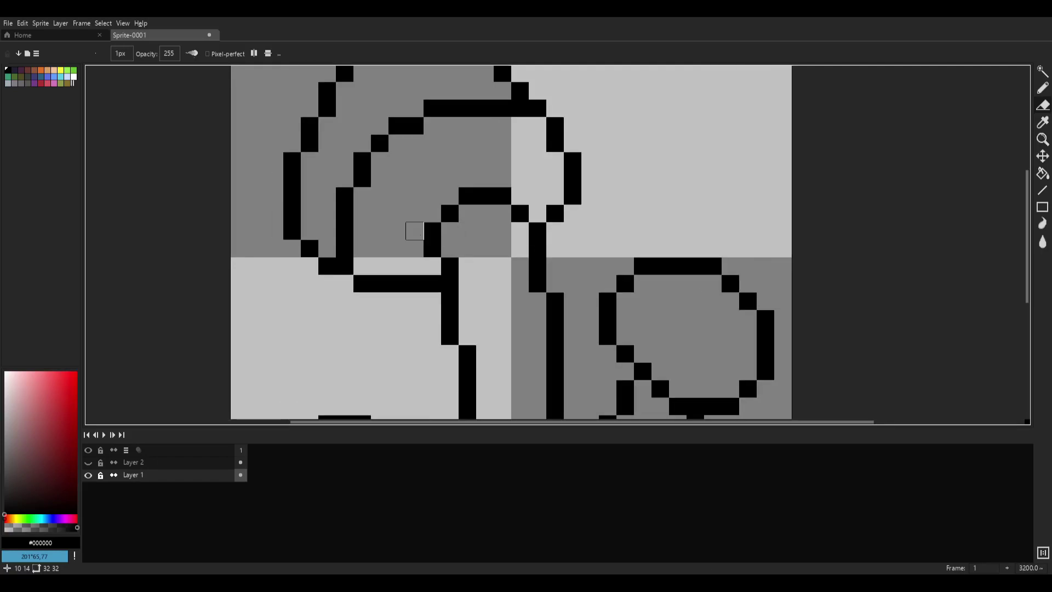
scroll(689, 221, "down", 5)
scroll(689, 220, "down", 3)
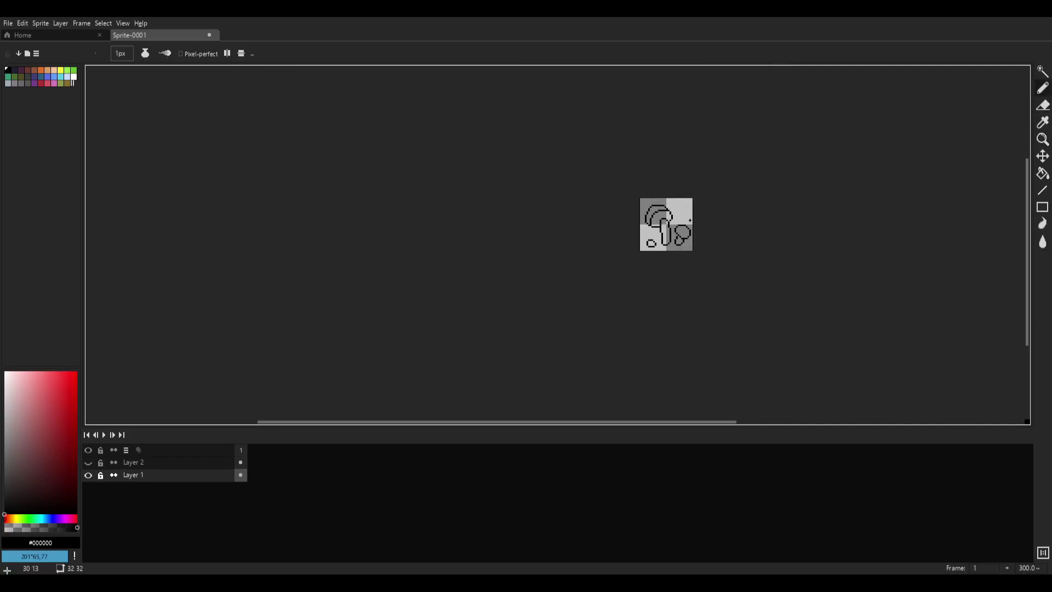
key("ctrl+z")
scroll(679, 213, "up", 7)
left_click_drag(566, 284, 461, 266)
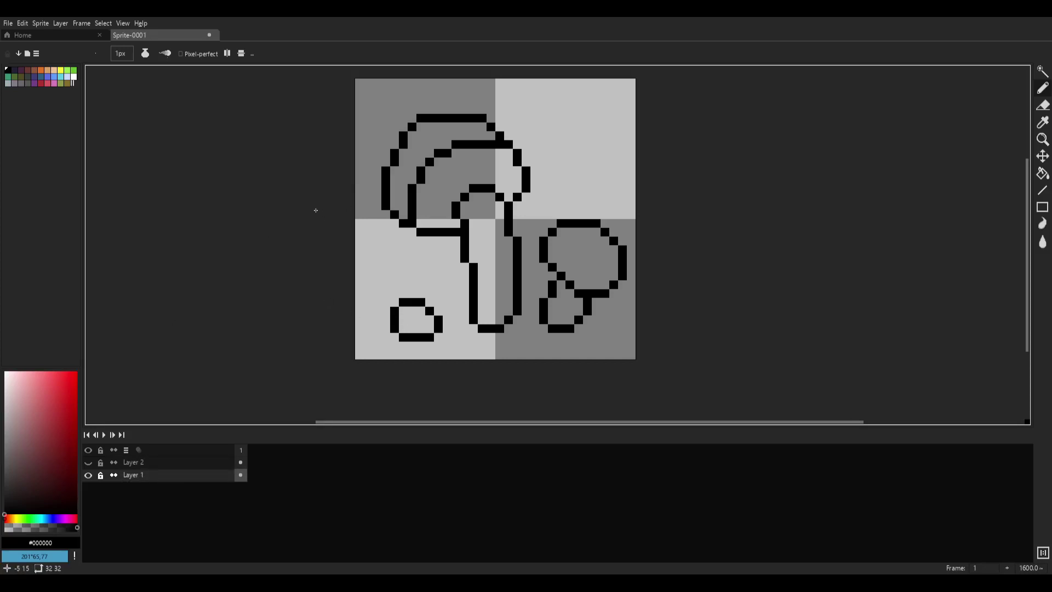
- Fill the large mushroom's outer cap band and the small mushroom's cap with pure red, HSV 0°, 100, 100
left_click_drag(50, 379, 233, 228)
left_click(480, 189)
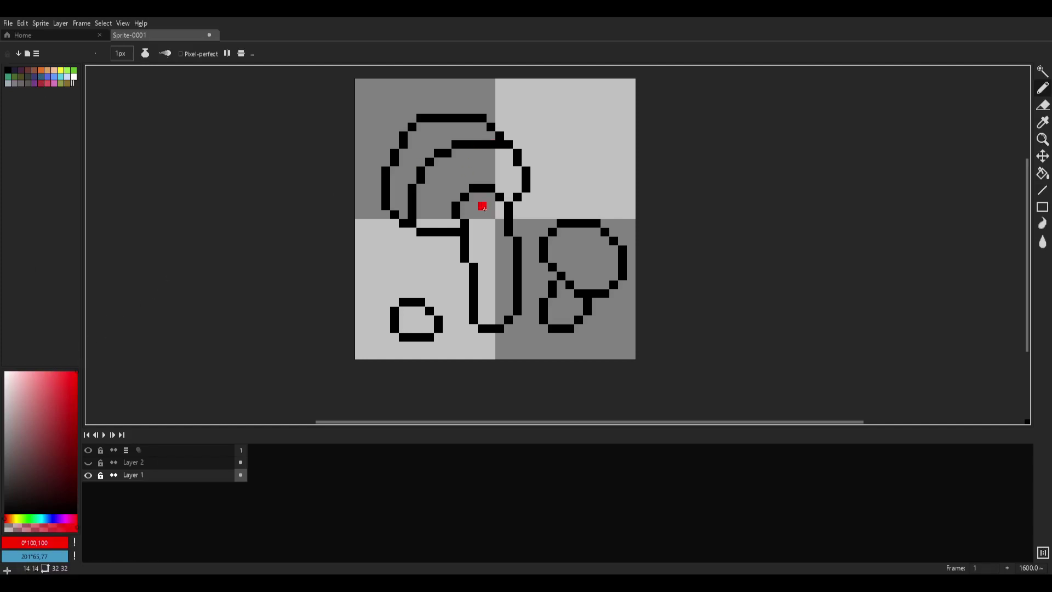
key("g")
left_click(422, 135)
scroll(422, 135, "up", 3)
left_click(568, 286)
scroll(606, 260, "down", 3)
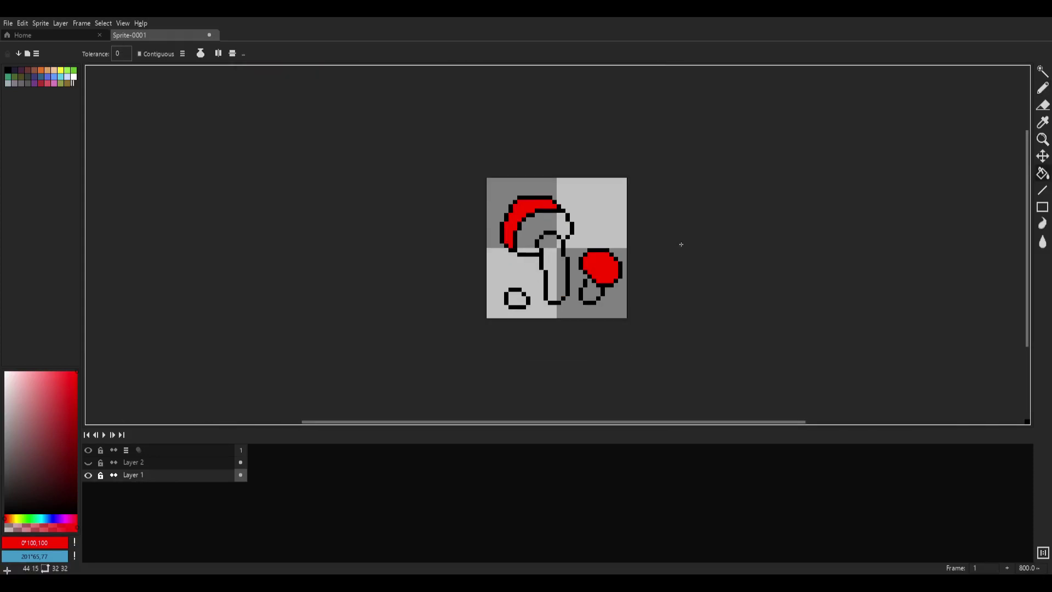
scroll(611, 257, "up", 3)
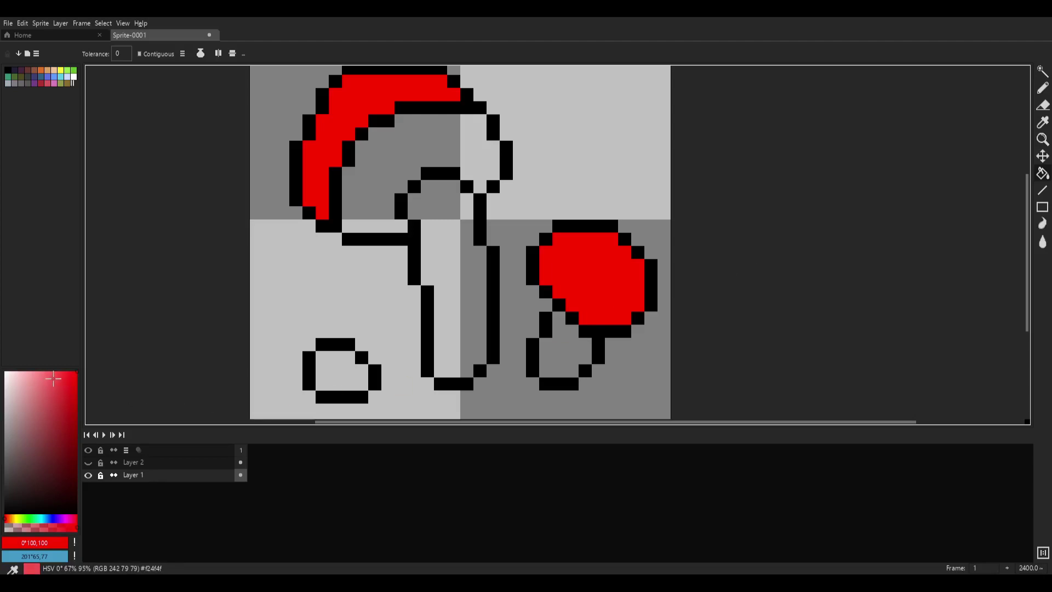
- Refill the small mushroom's cap and the large cap's outer band with a softer red, HSV 0°, 65, 90
mouse_move(63, 374)
left_mouse_down()
mouse_move(53, 364)
mouse_move(53, 384)
left_mouse_up()
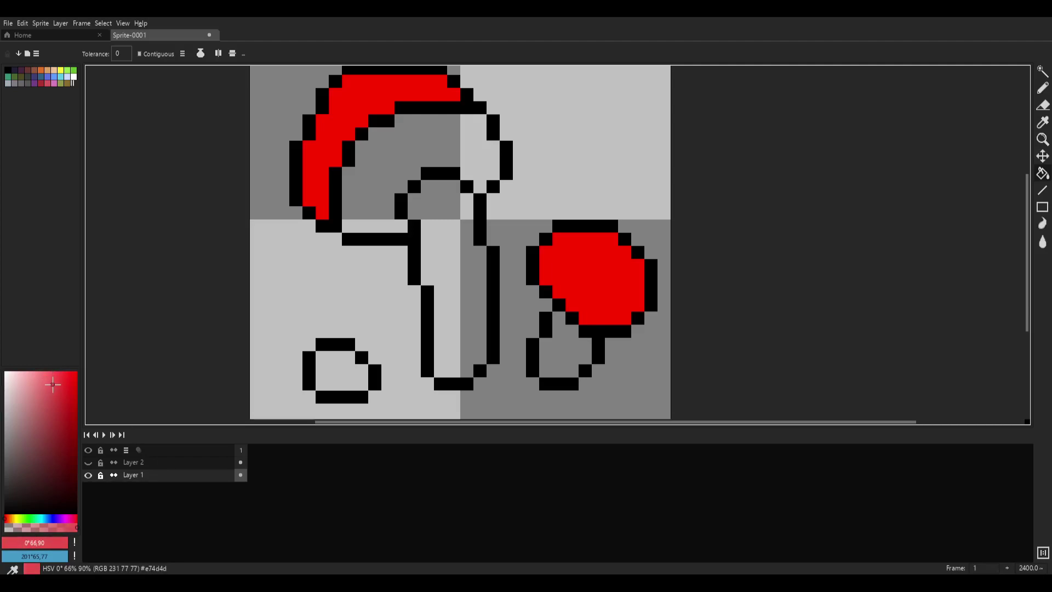
left_click(582, 270)
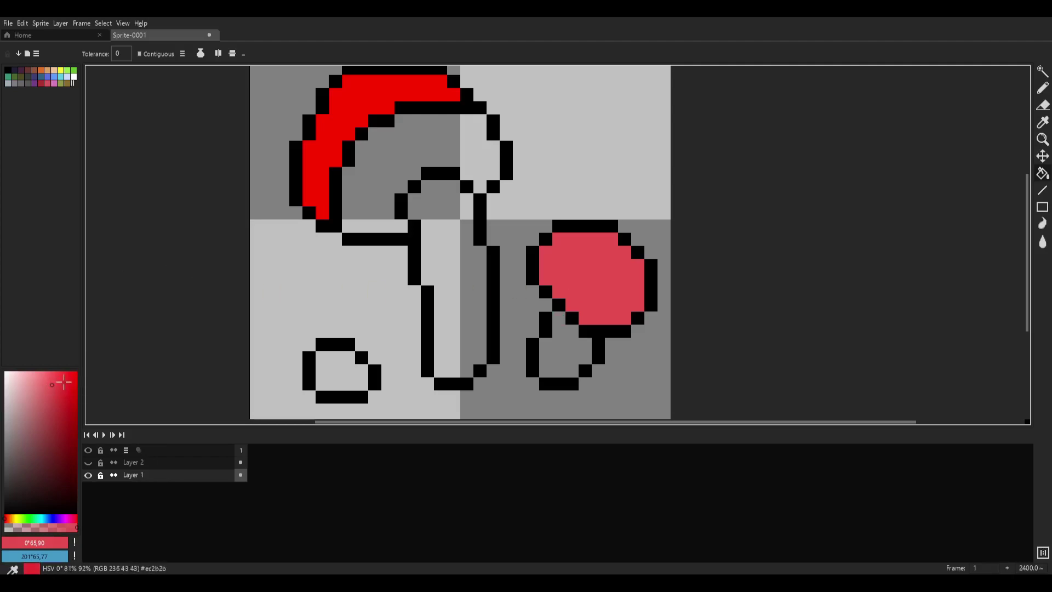
scroll(444, 215, "up", 2)
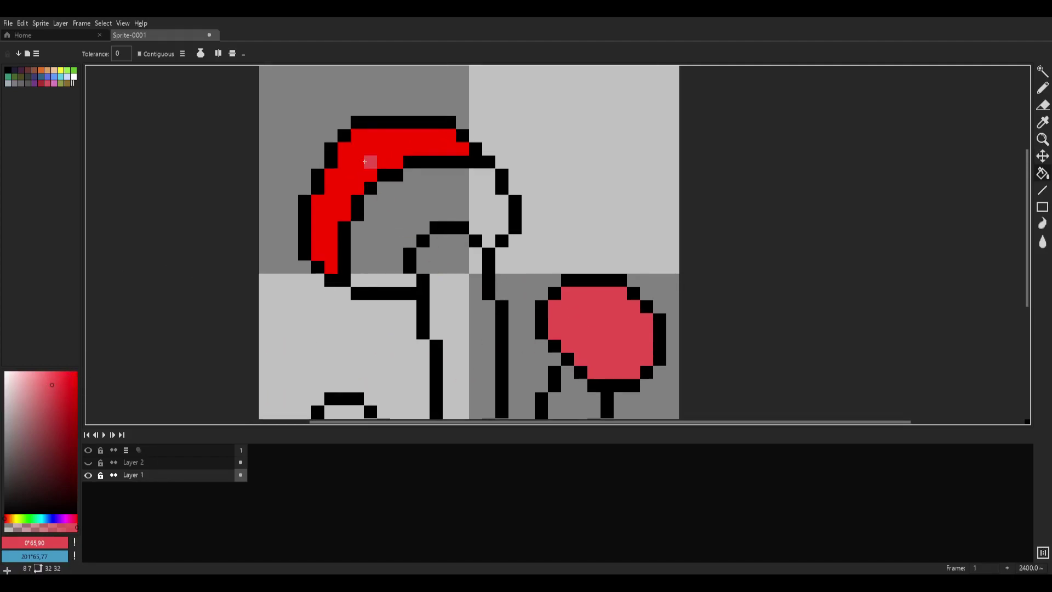
left_click(365, 159)
scroll(578, 307, "down", 5)
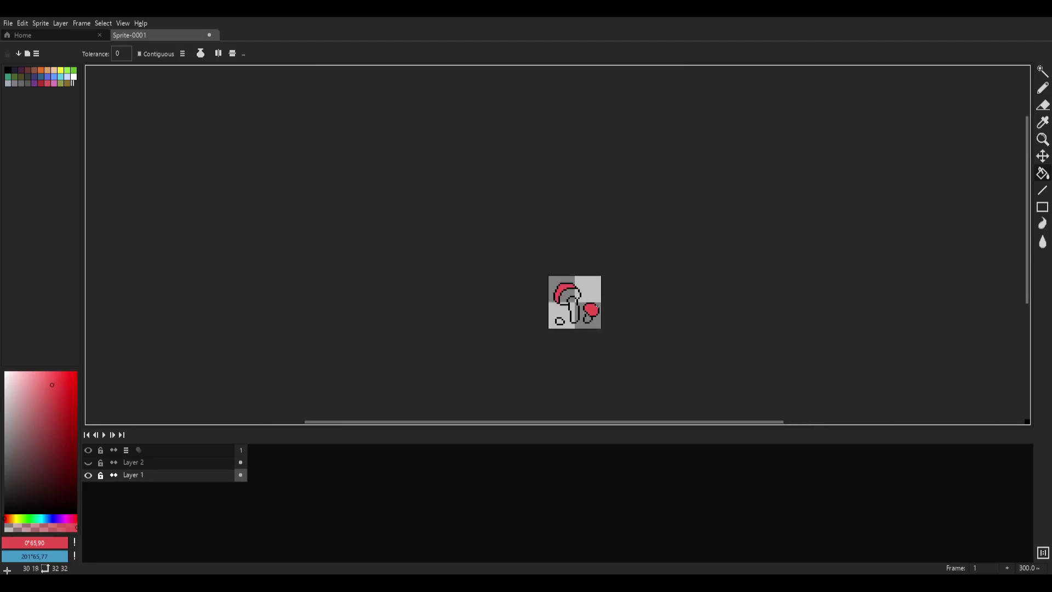
- Recolour the large cap's outer band and the small mushroom's cap with a pinkish red, HSV 354°, 71, 93
scroll(577, 306, "up", 3)
scroll(577, 306, "up", 3)
scroll(540, 250, "down", 2)
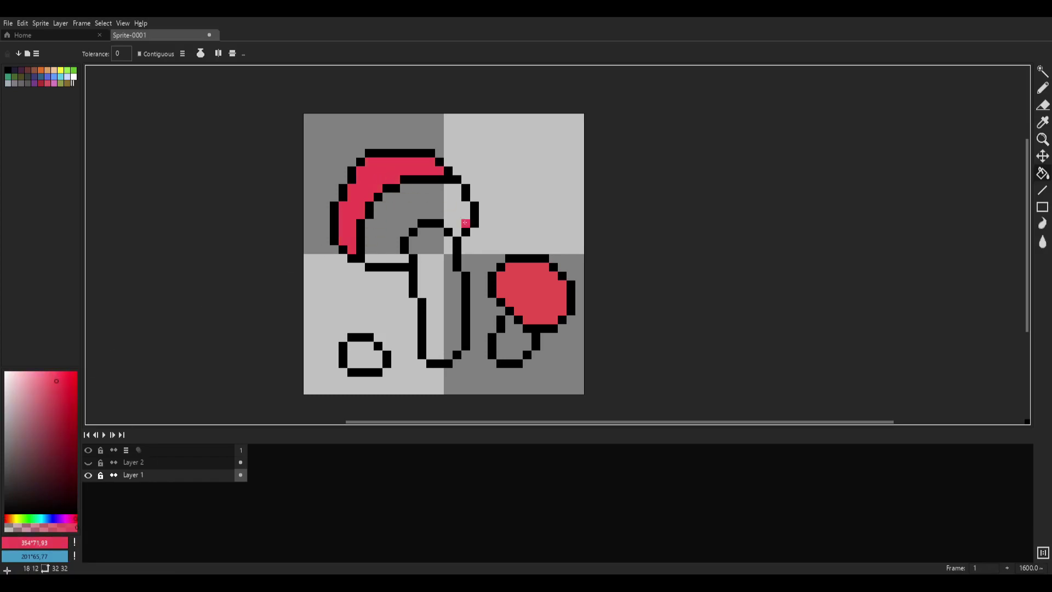
scroll(583, 339, "down", 3)
scroll(580, 338, "up", 4)
scroll(573, 338, "down", 1)
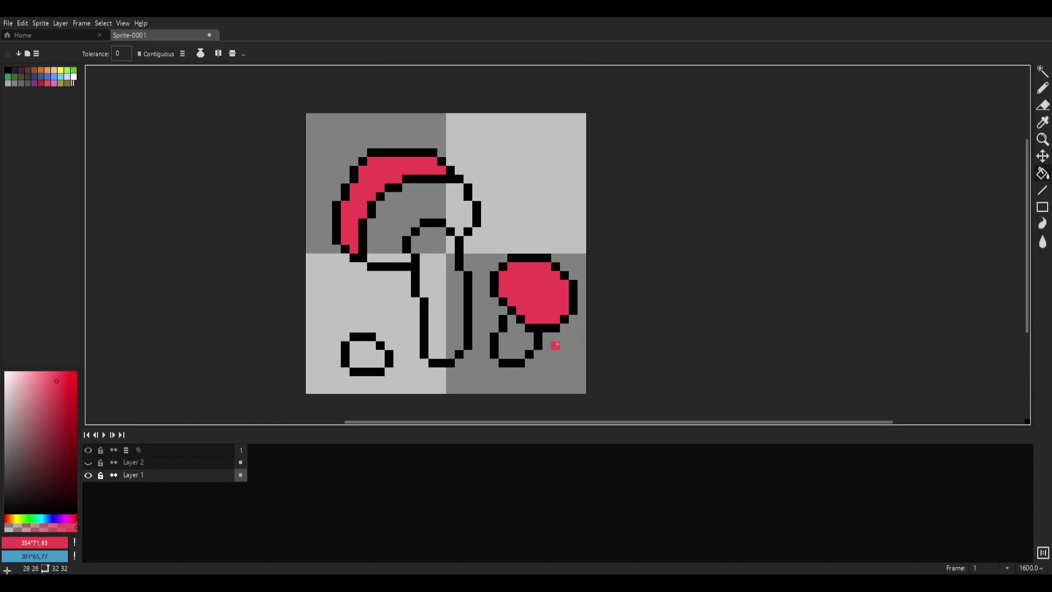
- Choose a greyish beige, HSV 54°, 12, 71, and fill the stems of both mushrooms with it
mouse_move(30, 416)
left_mouse_down()
mouse_move(13, 405)
mouse_move(10, 415)
left_mouse_up()
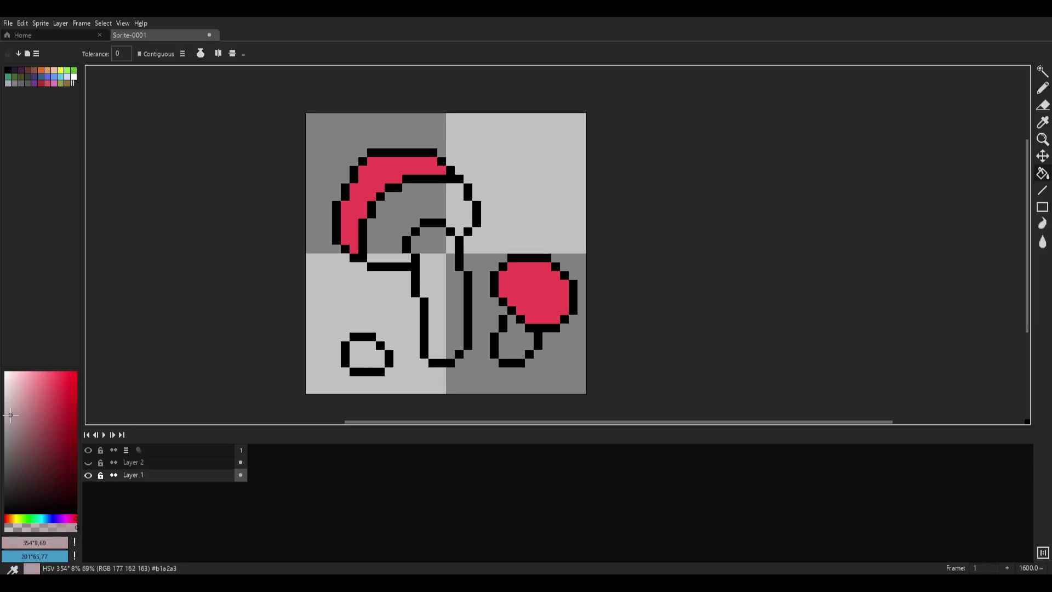
left_click(16, 518)
left_click(22, 406)
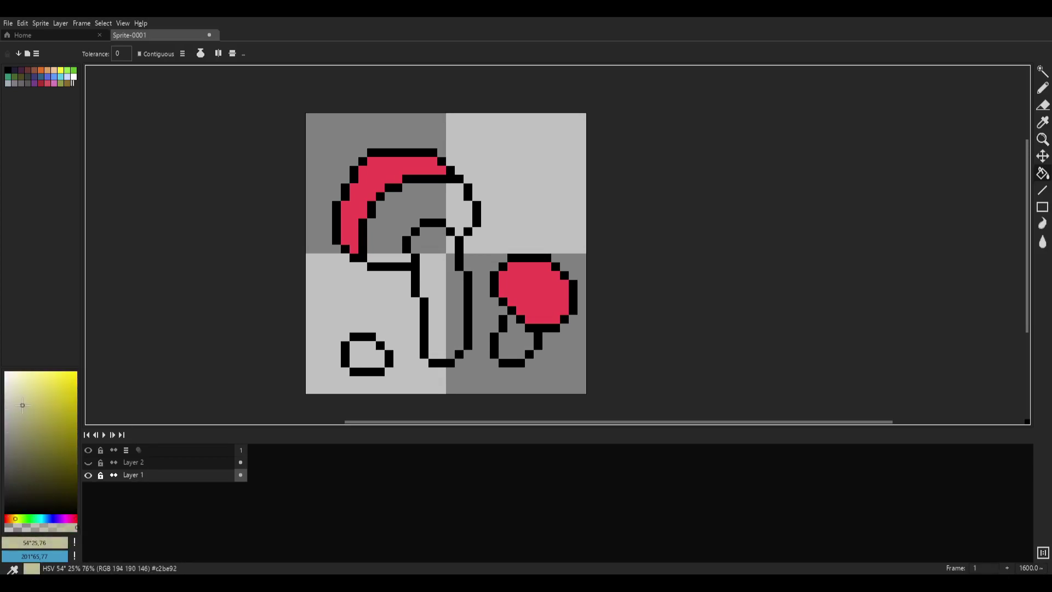
left_click(450, 307)
left_click(511, 346)
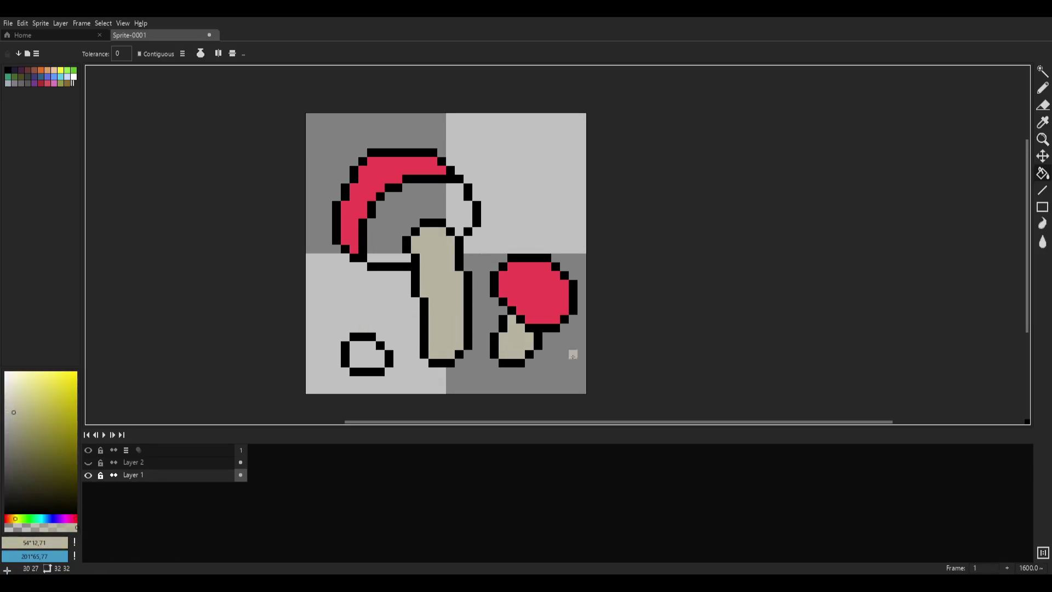
scroll(502, 342, "down", 3)
scroll(502, 342, "up", 4)
- Try to sample the small mushroom cap's red and fill the empty round shape at the sprite's lower left
key("i")
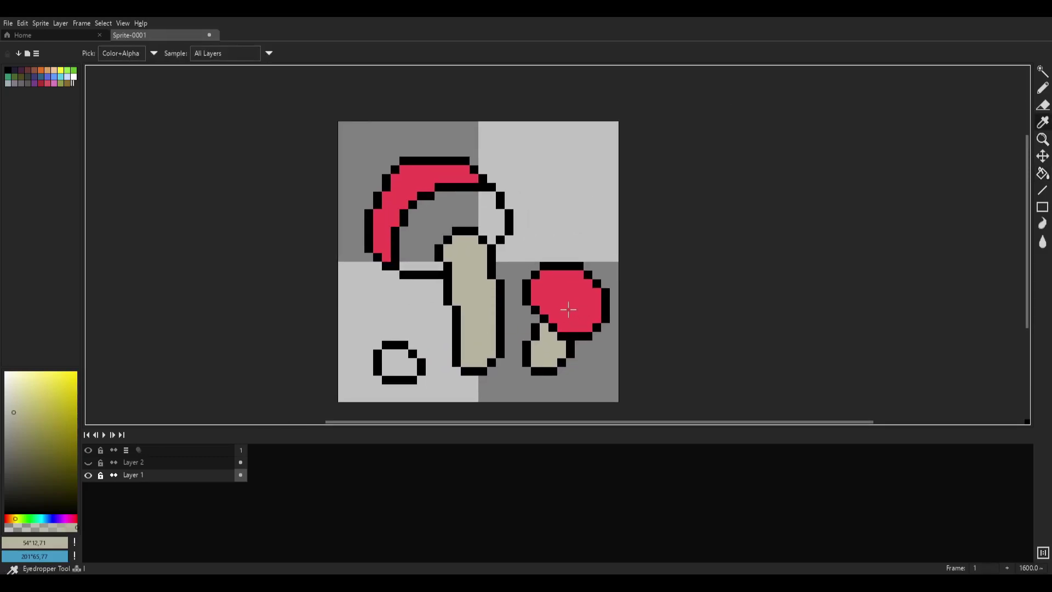
left_click(575, 315)
left_click(397, 362)
key("g")
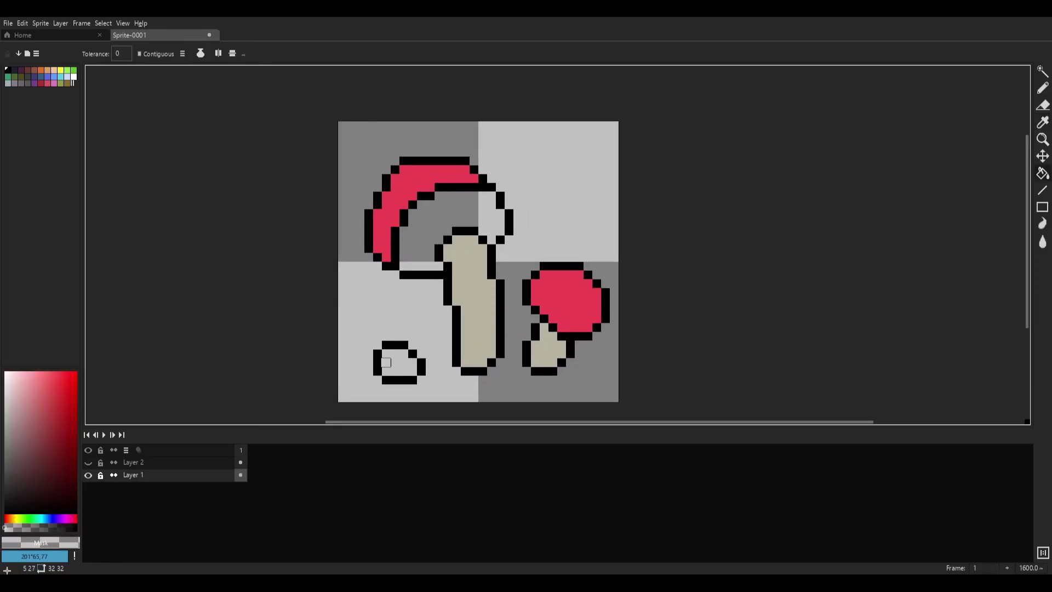
key("i")
left_click(567, 296)
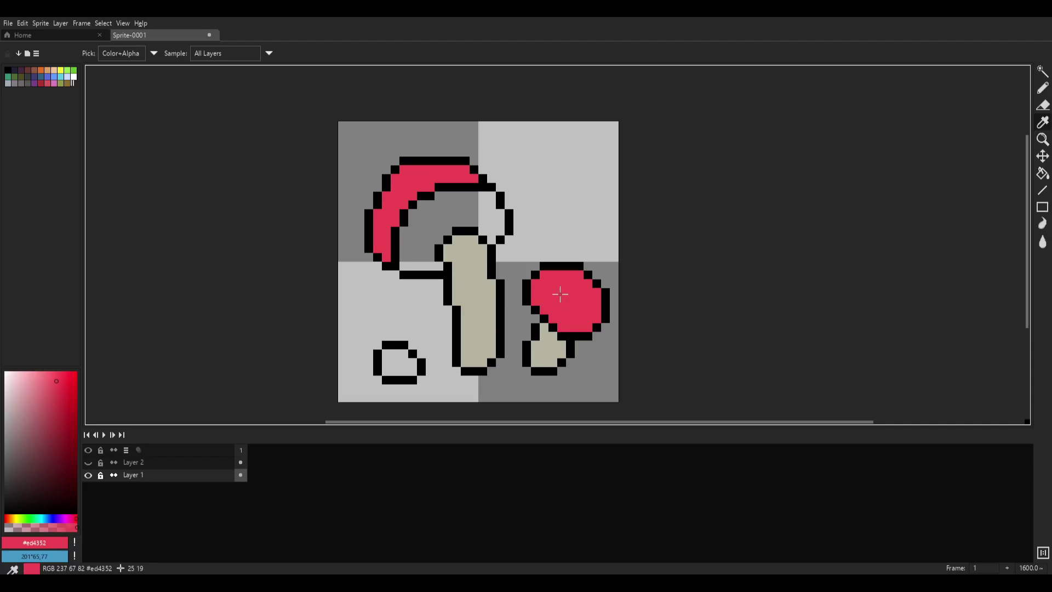
left_click(395, 362)
key("g")
key("i")
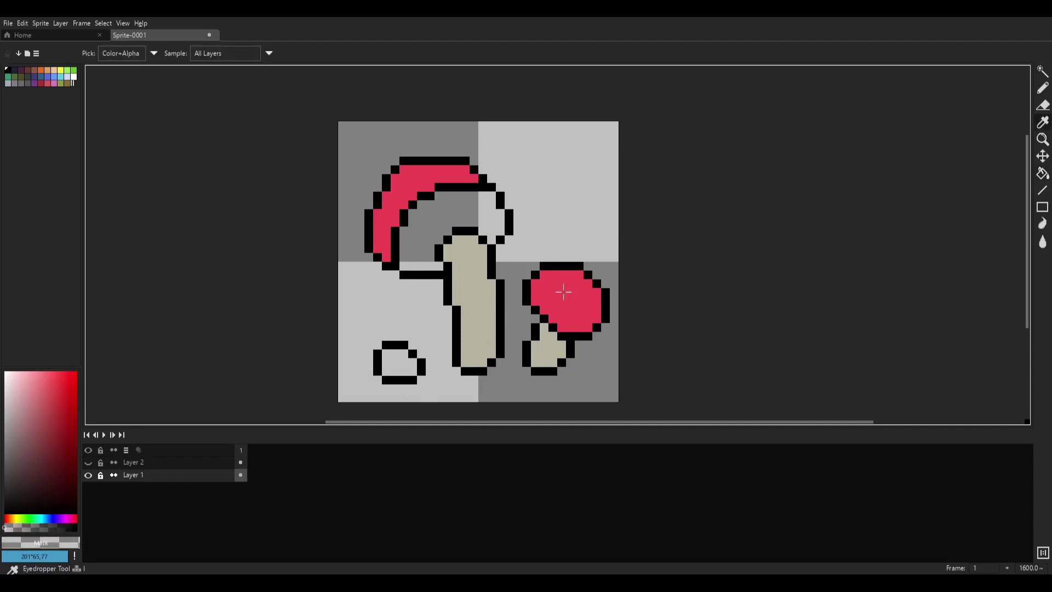
left_click(563, 290)
left_click(395, 363)
- Sample the small mushroom cap's red, #ed4352, and fill the round shape at the sprite's lower left with it
left_click(563, 302)
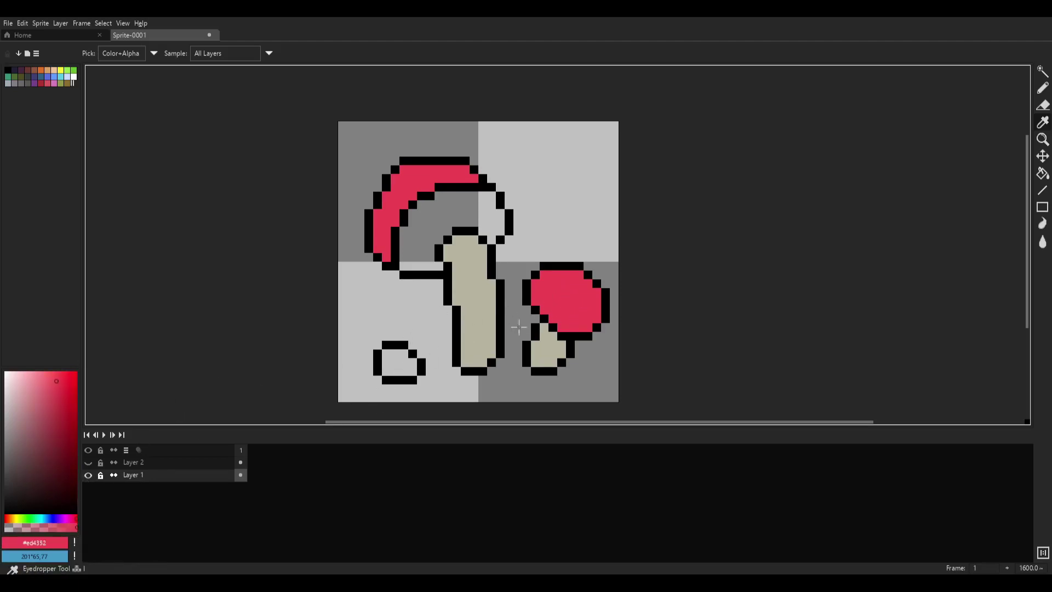
scroll(353, 353, "up", 1)
left_click_drag(432, 339, 415, 281)
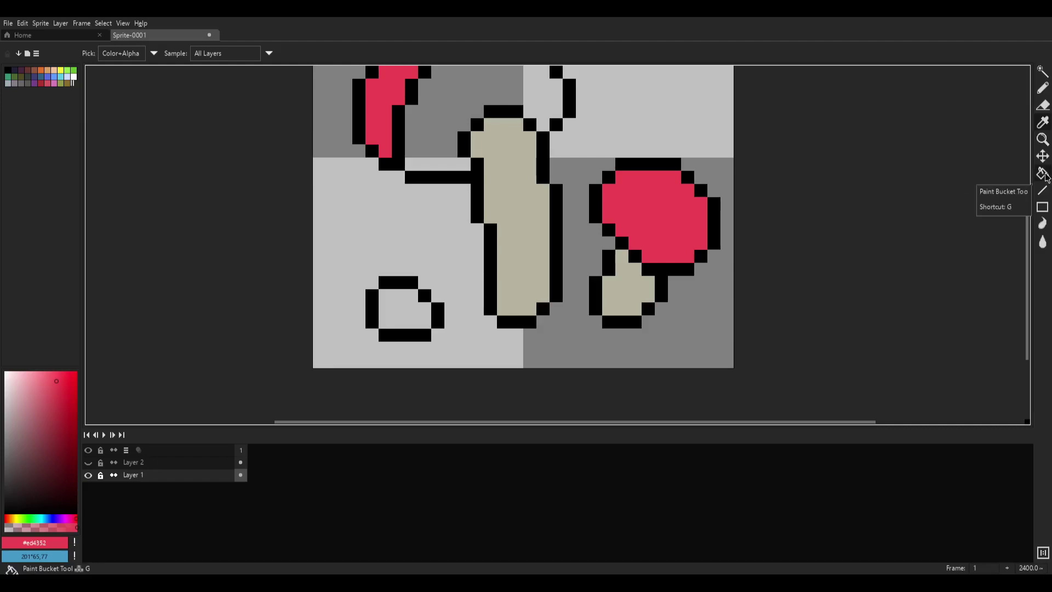
left_click(1044, 174)
left_click(408, 308)
- Choose a dark muted red, HSV 354°, 50, 52, and fill the underside of the large mushroom's cap with it
left_click_drag(553, 269, 507, 335)
left_click_drag(362, 394, 356, 355)
left_click_drag(611, 264, 639, 385)
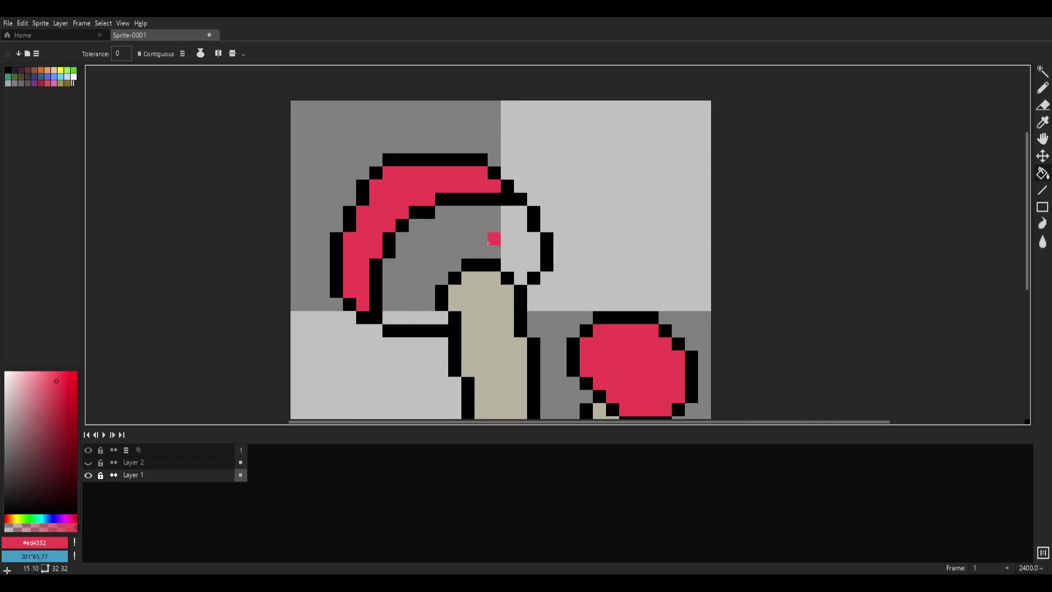
key("i")
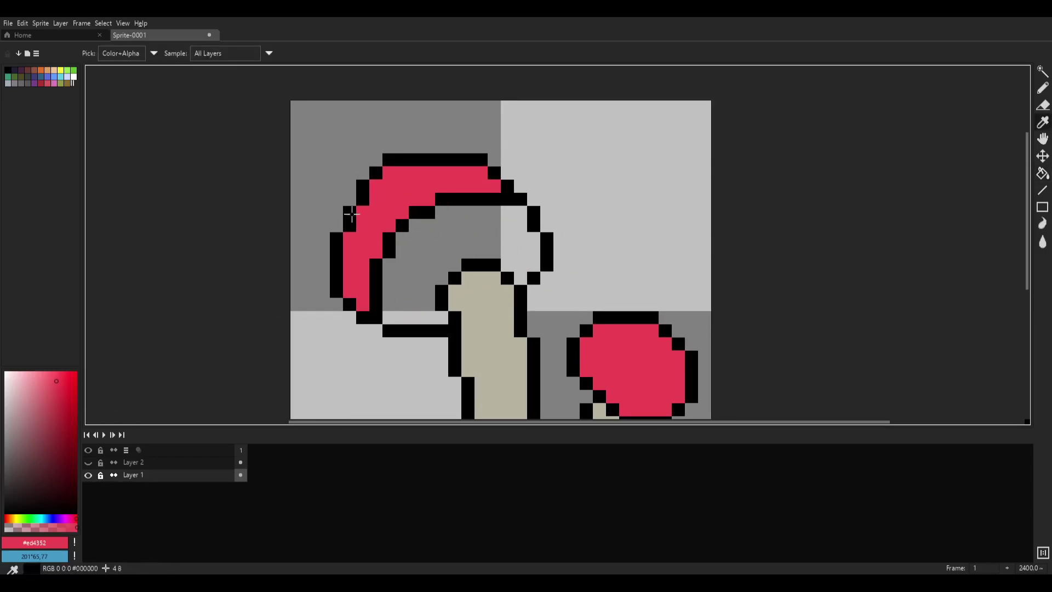
left_click(37, 433)
left_click(40, 437)
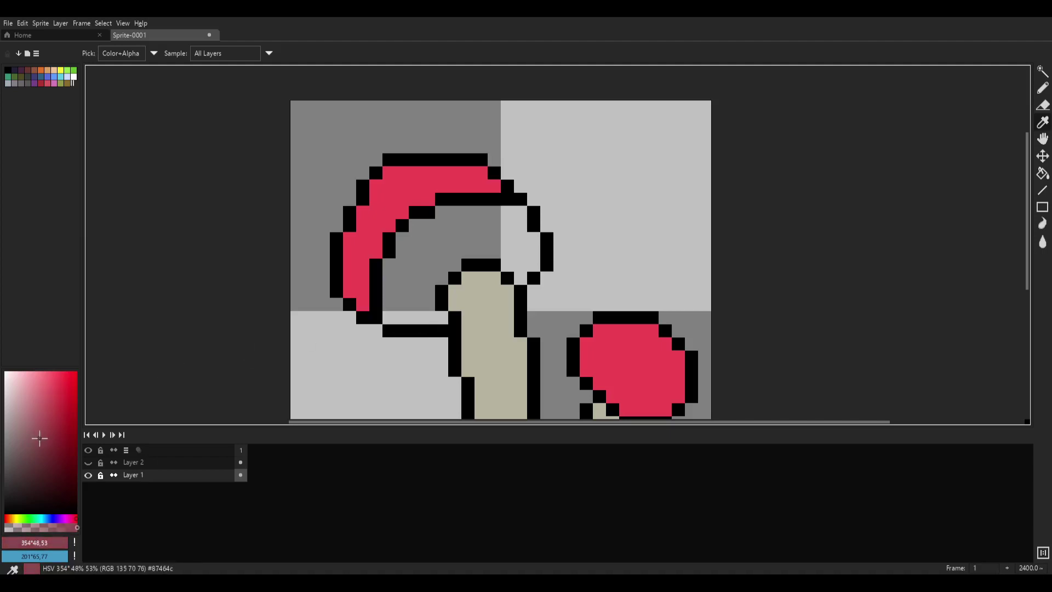
left_click(40, 439)
key("g")
left_click(471, 241)
key("1")
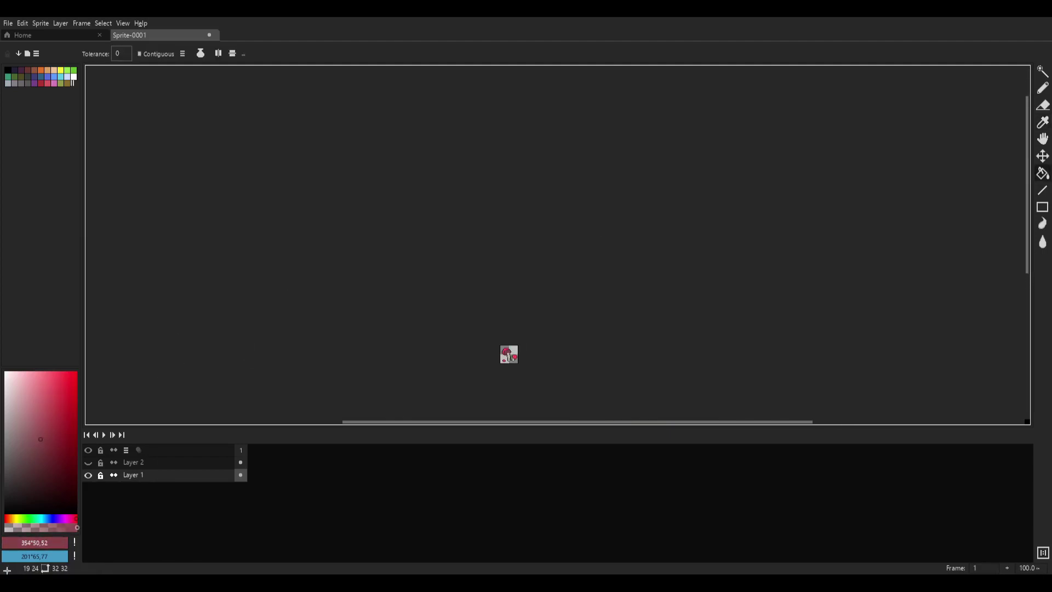
- Sample the stem's beige, darken it to HSV 54°, 16, 39, and fill the underside of the large mushroom's cap with it
scroll(510, 358, "up", 8)
scroll(470, 286, "up", 1)
key("i")
left_click(471, 282)
left_click(17, 458)
key("g")
left_click(458, 237)
scroll(526, 299, "down", 8)
scroll(532, 302, "up", 5)
scroll(532, 302, "down", 4)
scroll(500, 300, "up", 8)
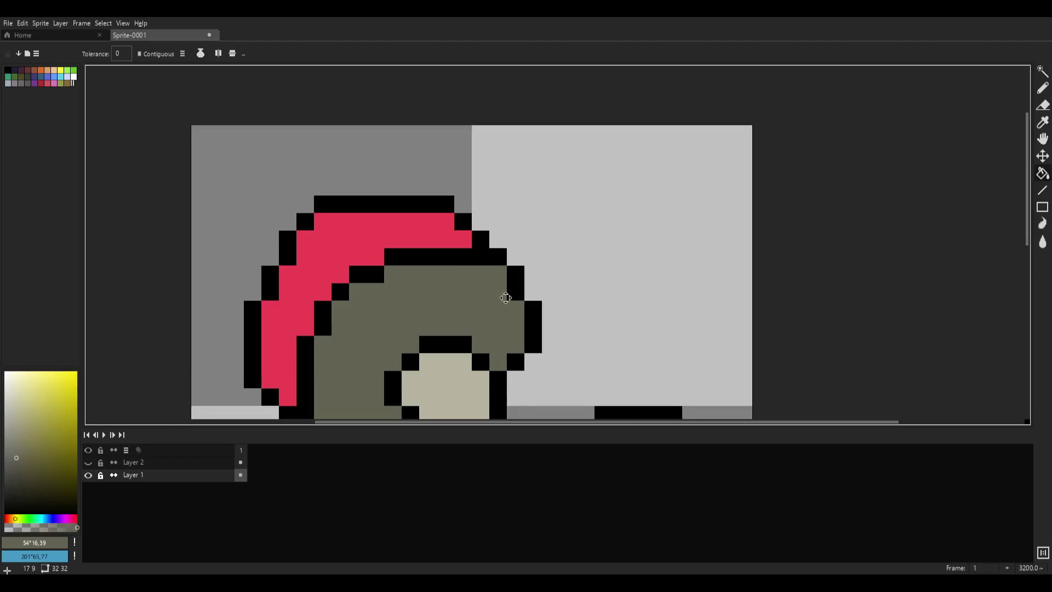
left_click_drag(500, 301, 596, 242)
- Choose an off-white, HSV 54°, 3, 96, and paint several large spots on the small mushroom's red cap
key("i")
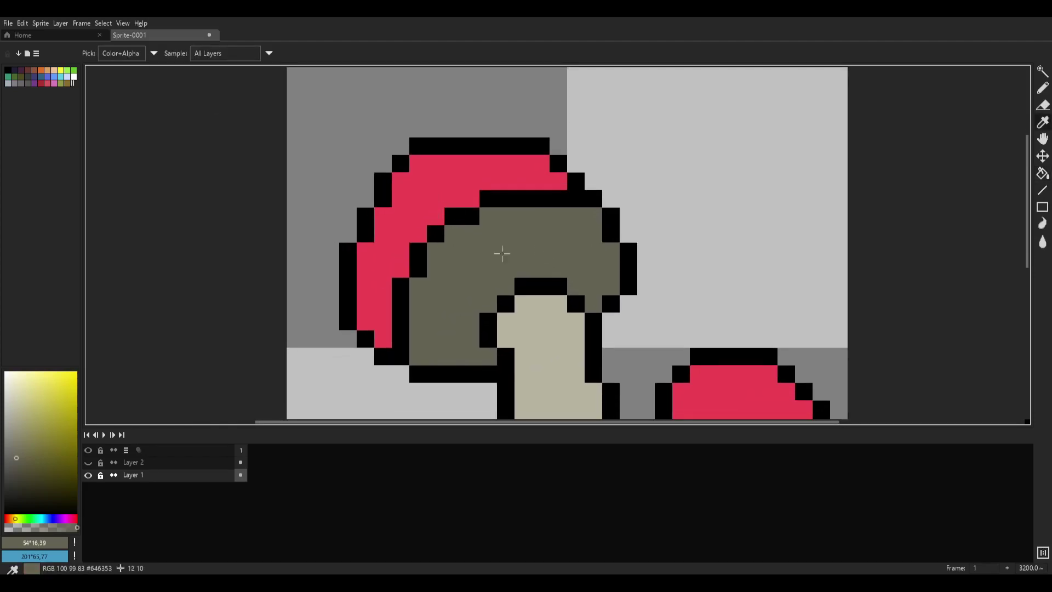
scroll(469, 240, "down", 3)
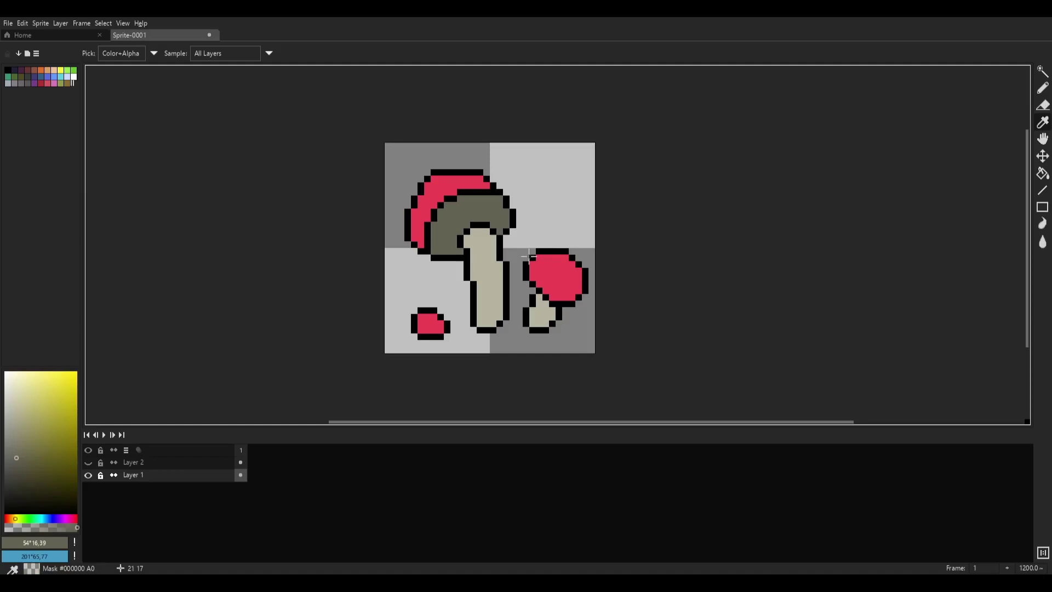
left_click(11, 379)
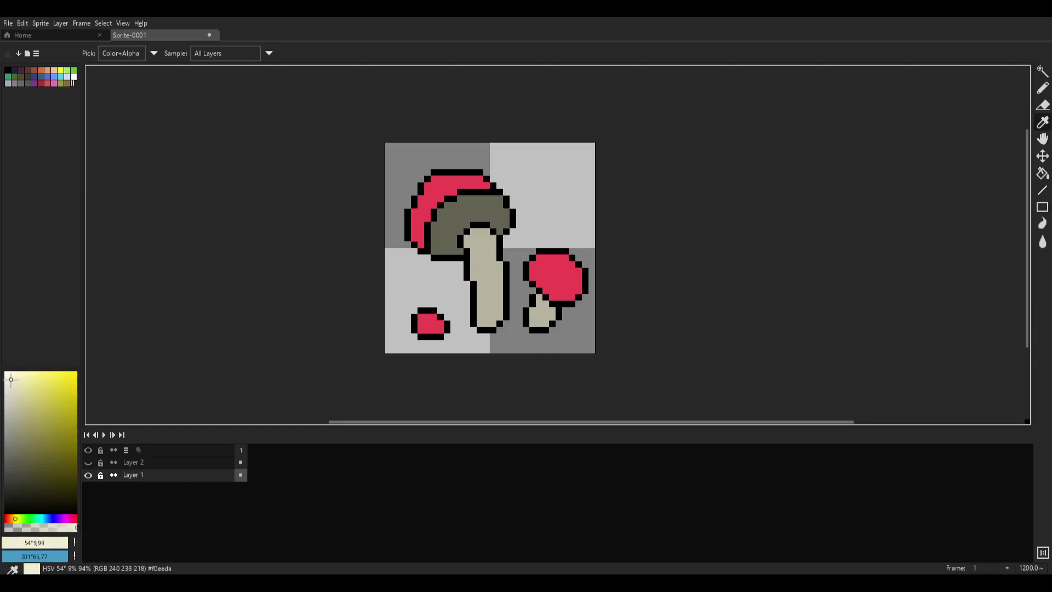
key("b")
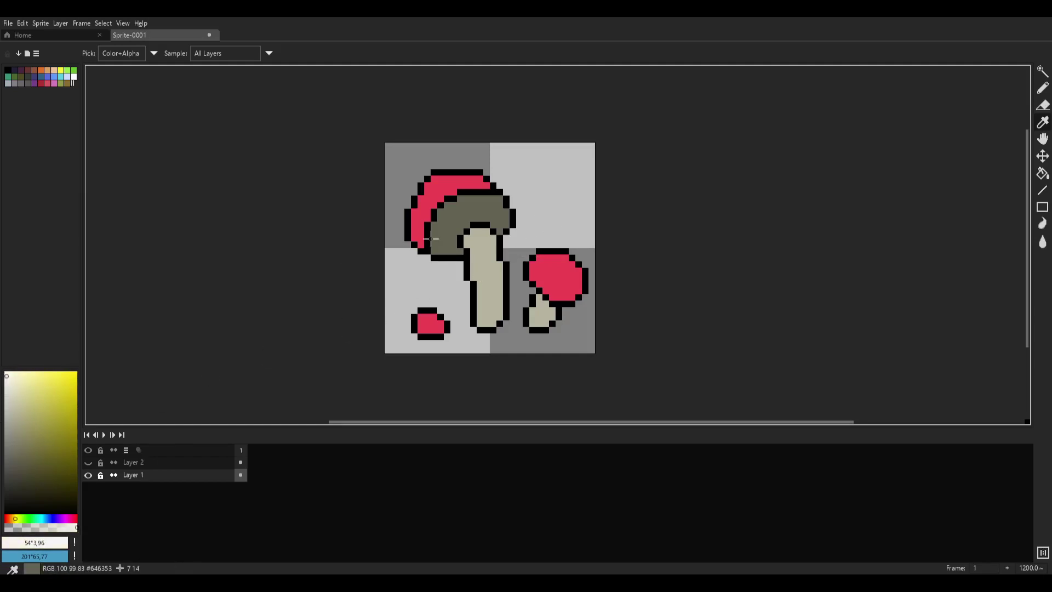
scroll(558, 262, "up", 4)
left_click(413, 167)
mouse_move(448, 169)
left_mouse_down()
mouse_move(493, 188)
mouse_move(467, 199)
mouse_move(512, 199)
mouse_move(466, 170)
left_mouse_up()
mouse_move(448, 257)
left_mouse_down()
mouse_move(501, 253)
mouse_move(496, 269)
mouse_move(471, 260)
mouse_move(449, 275)
left_mouse_up()
mouse_move(397, 205)
left_mouse_down()
mouse_move(415, 215)
mouse_move(413, 240)
mouse_move(395, 223)
left_mouse_up()
- Resample the cap's red and off-white, and extend the small cap's lower spot at its right edge
left_click(413, 188, "alt")
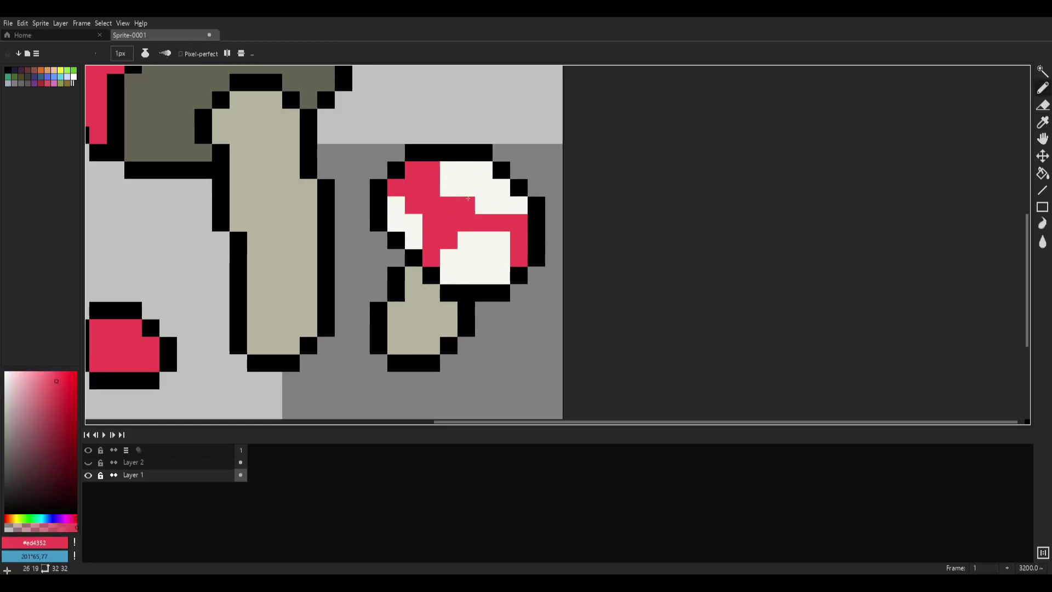
left_click(495, 242, "alt")
left_click_drag(516, 257, 512, 240)
scroll(518, 219, "down", 5)
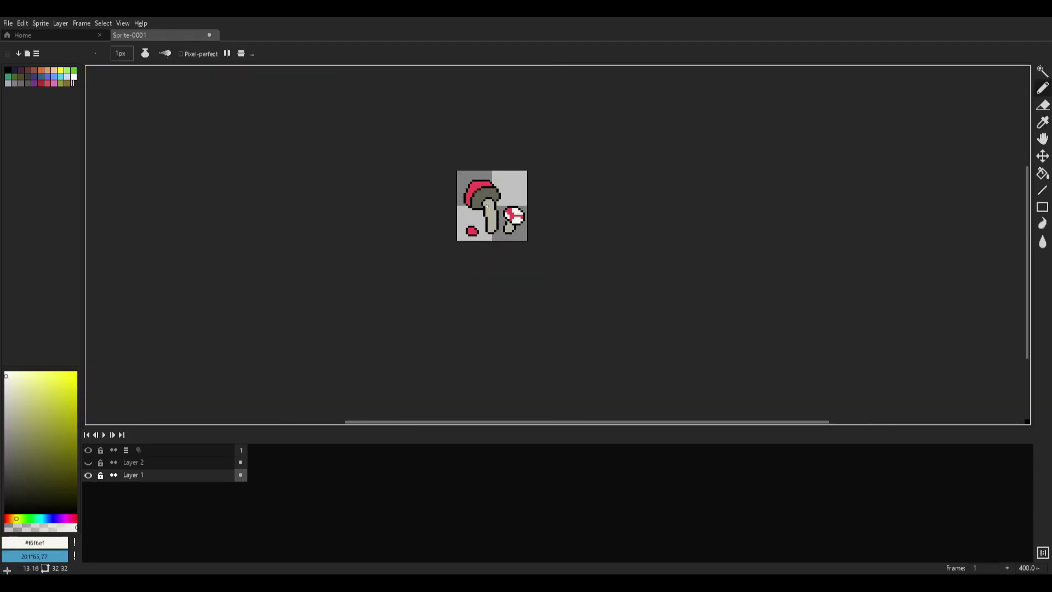
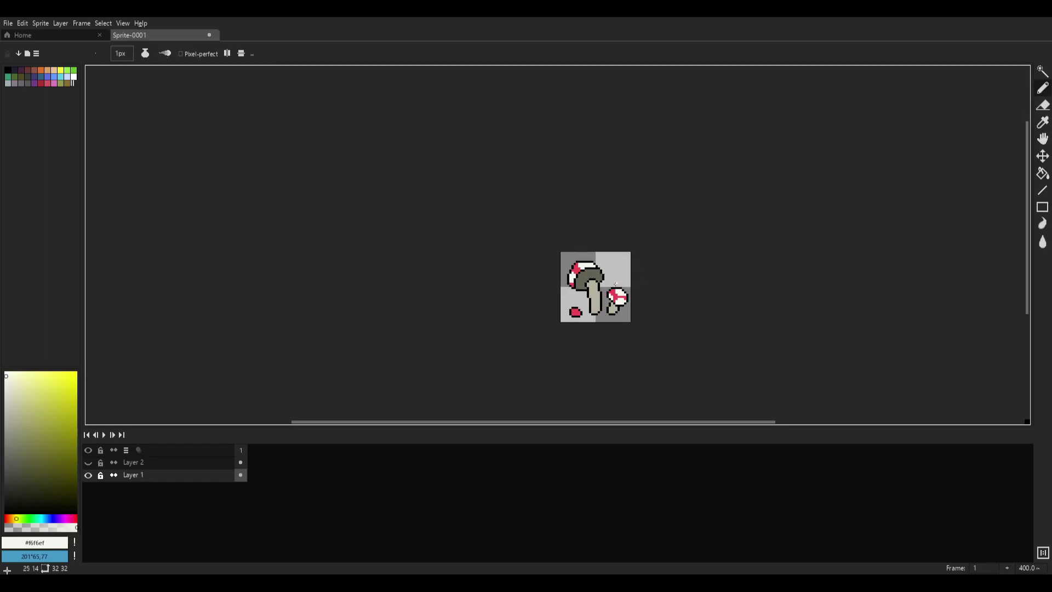
- Paint off-white spots on the upper-left and lower-right parts of the small round red shape
scroll(506, 383, "up", 4)
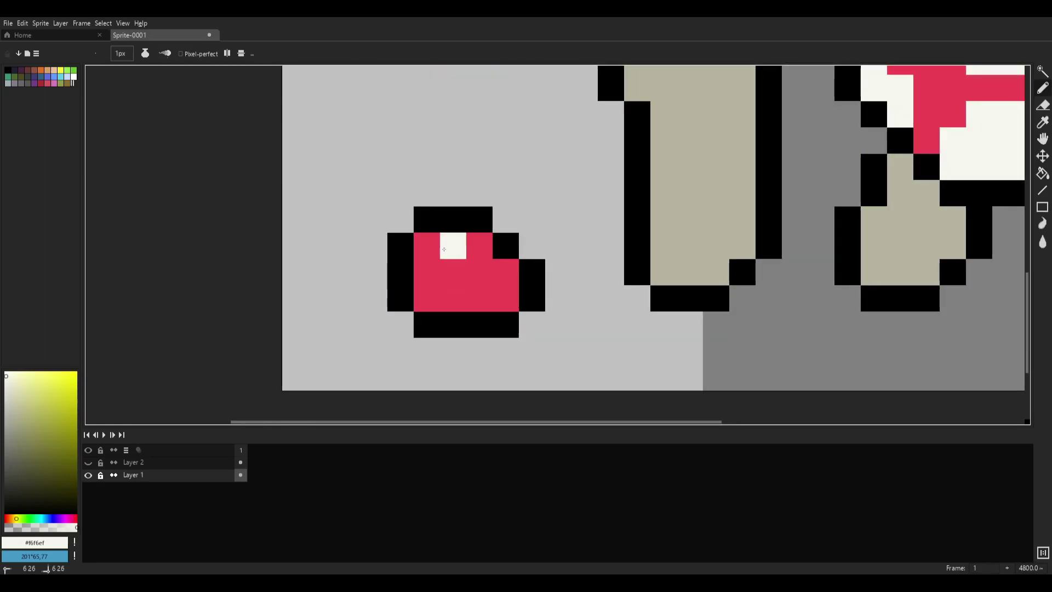
left_click_drag(453, 246, 426, 271)
scroll(504, 297, "down", 8)
scroll(663, 233, "up", 6)
mouse_move(530, 143)
left_mouse_down()
mouse_move(563, 222)
mouse_move(560, 185)
left_mouse_up()
- Select the area around the small round shape and move it up one pixel
key("m")
left_click_drag(439, 363, 320, 270)
left_click_drag(394, 335, 395, 322)
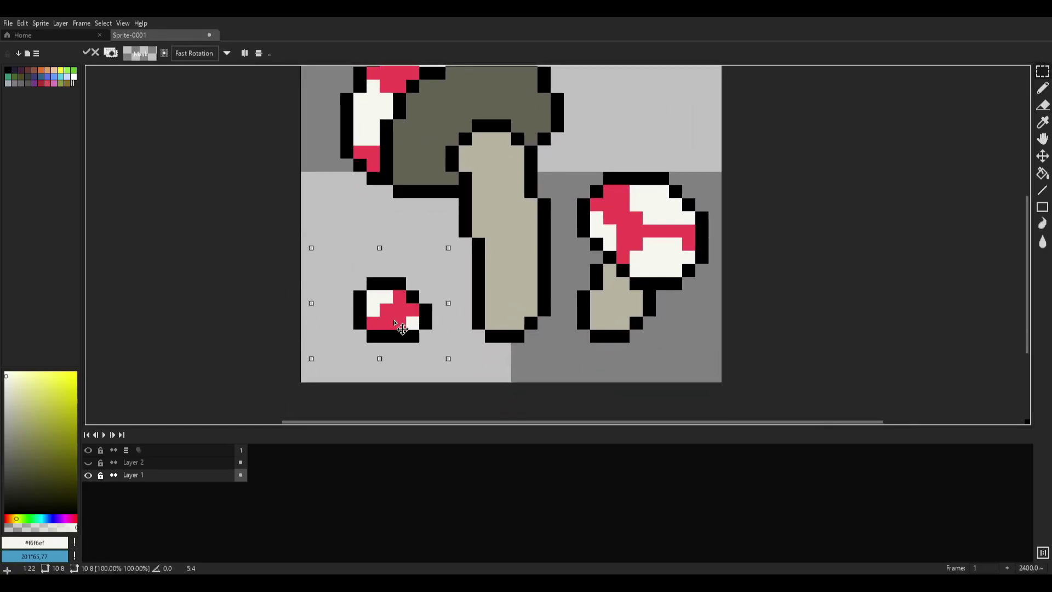
left_click(583, 310)
mouse_move(439, 363)
left_mouse_down()
mouse_move(360, 284)
mouse_move(285, 165)
left_mouse_up()
left_click_drag(440, 325, 431, 316)
left_click(465, 362)
key("ctrl+z")
key("ctrl+z")
key("ctrl+z")
- Move the round shape up another pixel, and move the small mushroom up one pixel
left_click_drag(452, 362, 334, 283)
mouse_move(389, 323)
left_mouse_down()
mouse_move(345, 302)
mouse_move(402, 323)
mouse_move(380, 330)
mouse_move(392, 333)
left_mouse_up()
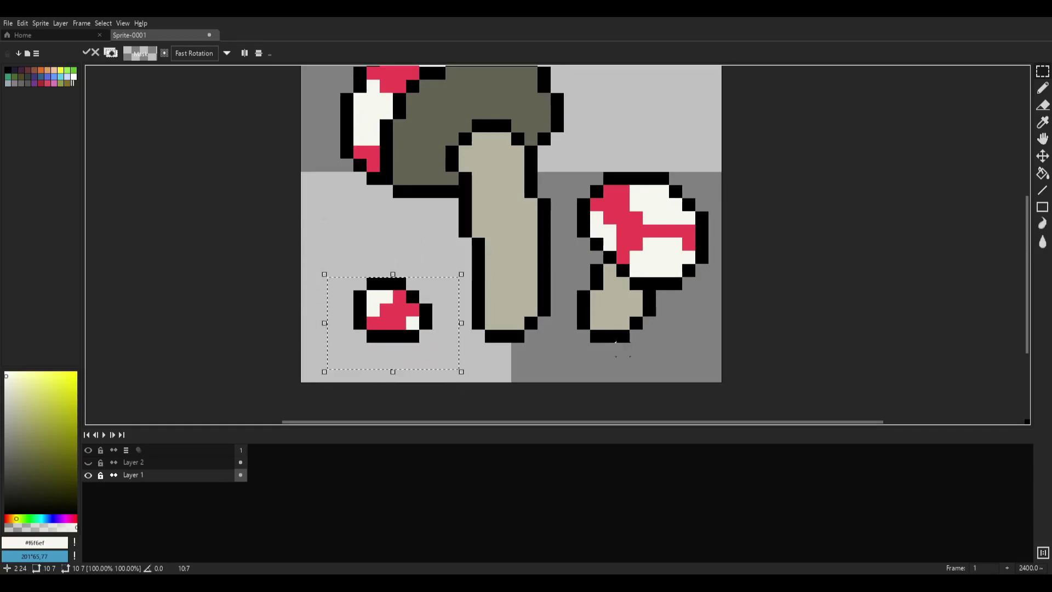
left_click_drag(403, 314, 404, 302)
left_click_drag(781, 350, 556, 151)
mouse_move(622, 235)
left_mouse_down()
mouse_move(624, 221)
mouse_move(603, 228)
left_mouse_up()
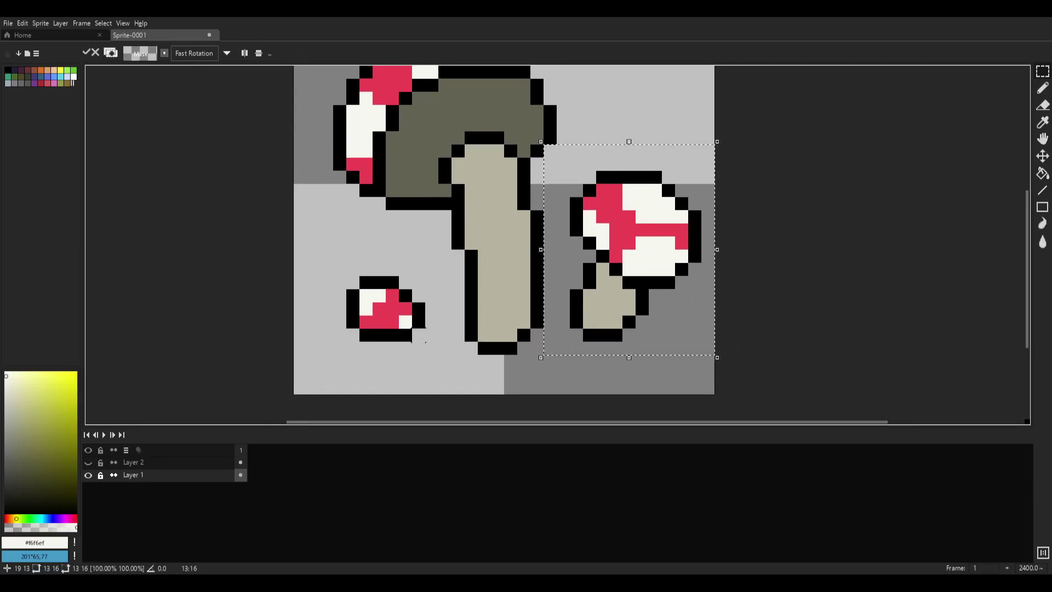
- Reselect the round shape alone, raise it by one more pixel and clear the selection
left_click_drag(432, 350, 365, 278)
left_click(313, 282)
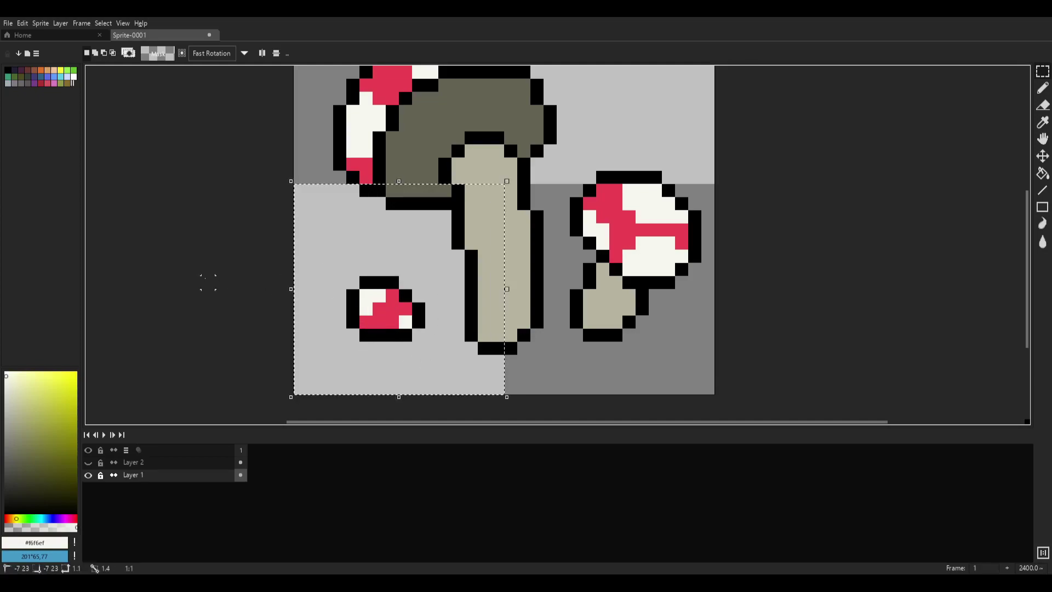
left_click_drag(331, 247, 428, 370)
mouse_move(395, 327)
left_mouse_down()
mouse_move(414, 320)
mouse_move(396, 313)
left_mouse_up()
scroll(482, 300, "down", 5)
scroll(578, 275, "up", 3)
left_click(100, 23)
left_click(120, 49)
scroll(501, 243, "down", 3)
scroll(536, 277, "up", 5)
mouse_move(116, 169)
left_mouse_down()
mouse_move(236, 262)
mouse_move(234, 240)
left_mouse_up()
left_click_drag(234, 240, 360, 306)
left_click(104, 24)
left_click(119, 50)
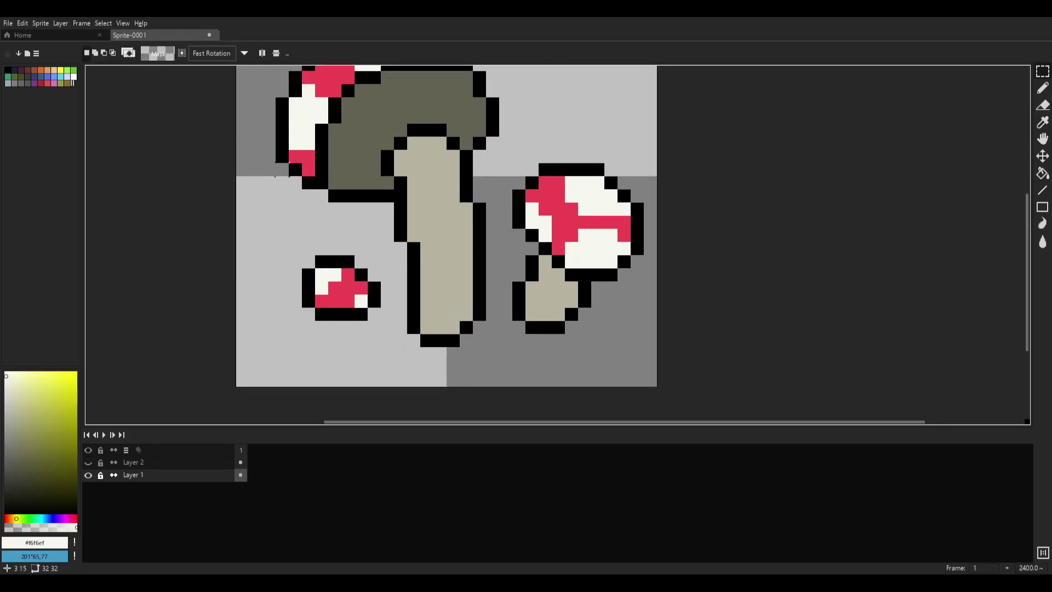
- Try shifting the whole artwork one pixel to the left, and clear the selection
scroll(243, 143, "down", 6)
scroll(502, 277, "up", 3)
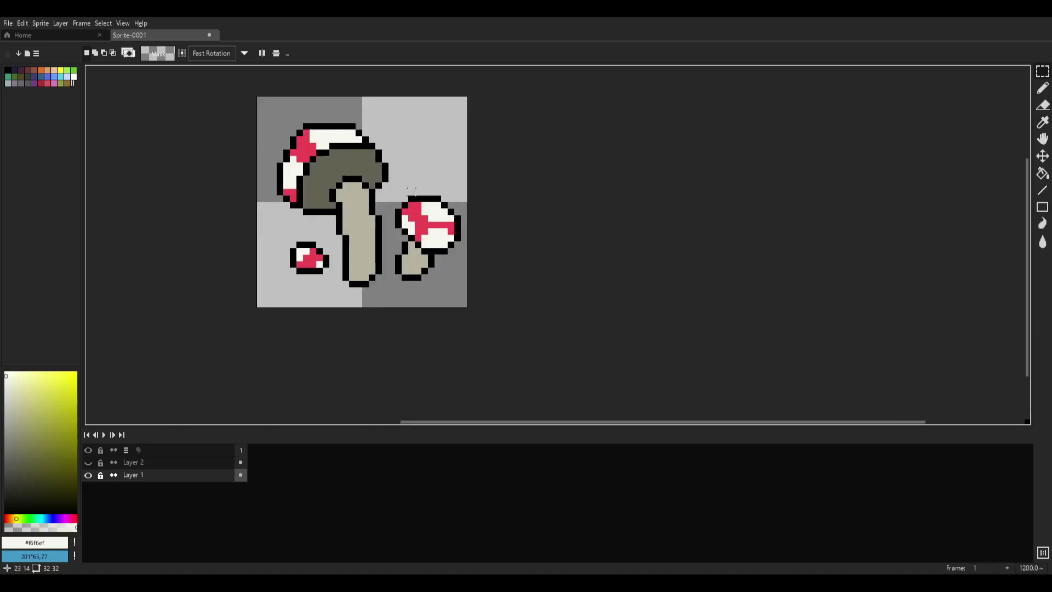
scroll(444, 204, "up", 1)
key("ctrl+a")
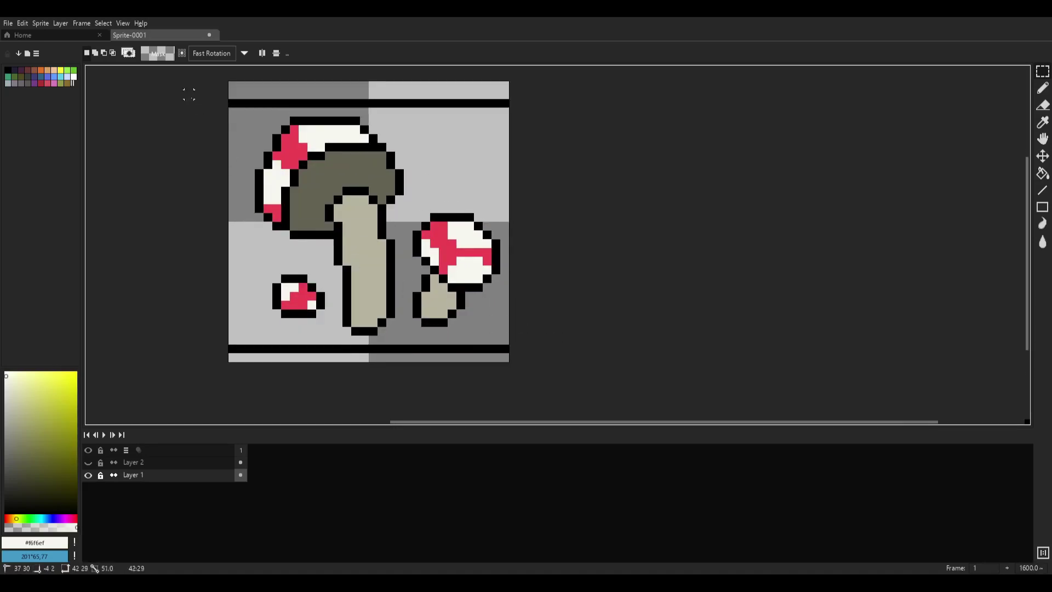
left_click_drag(365, 173, 357, 172)
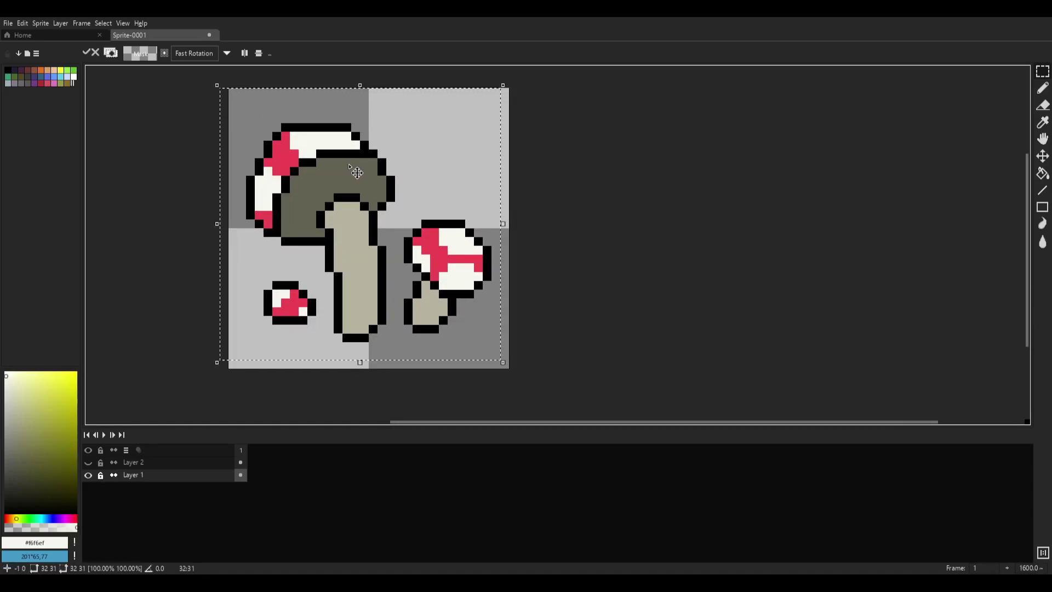
key("Right")
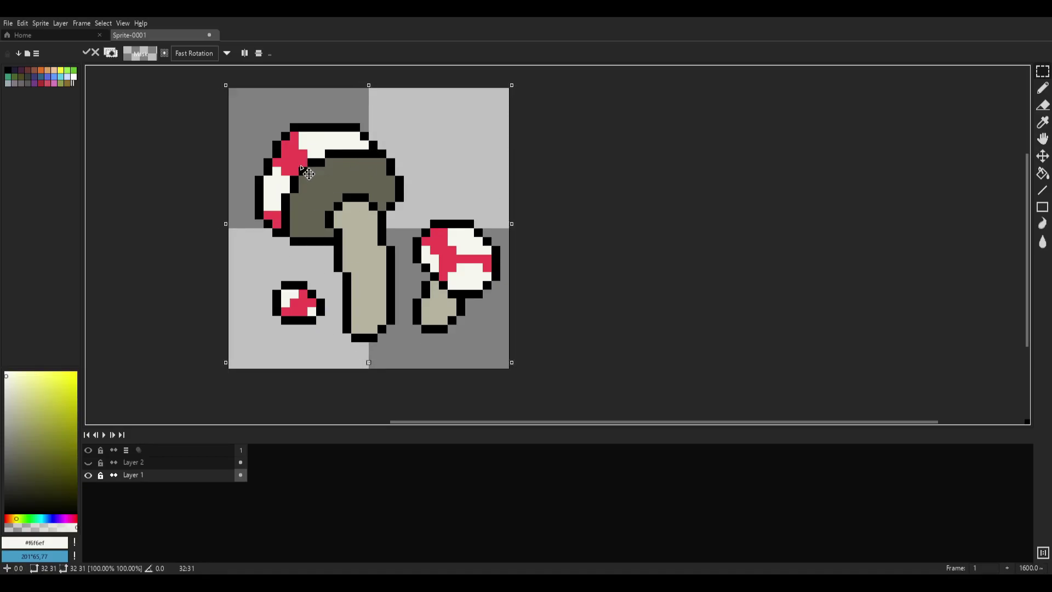
key("Left")
left_click(104, 24)
left_click(118, 50)
scroll(526, 189, "down", 6)
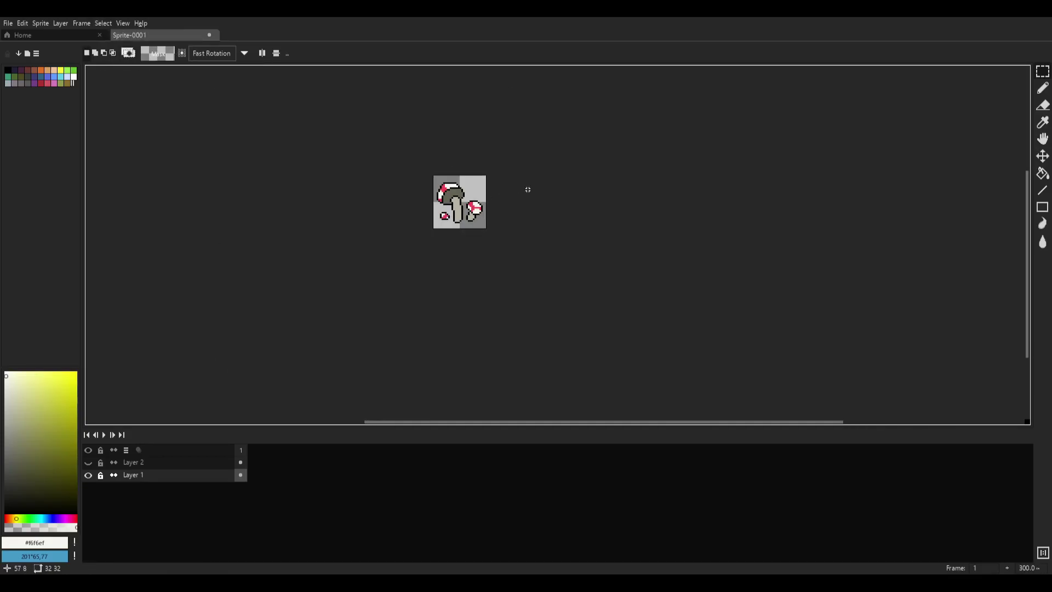
- Undo the shift of the whole artwork and clear the selection
key("ctrl+z")
left_click(104, 24)
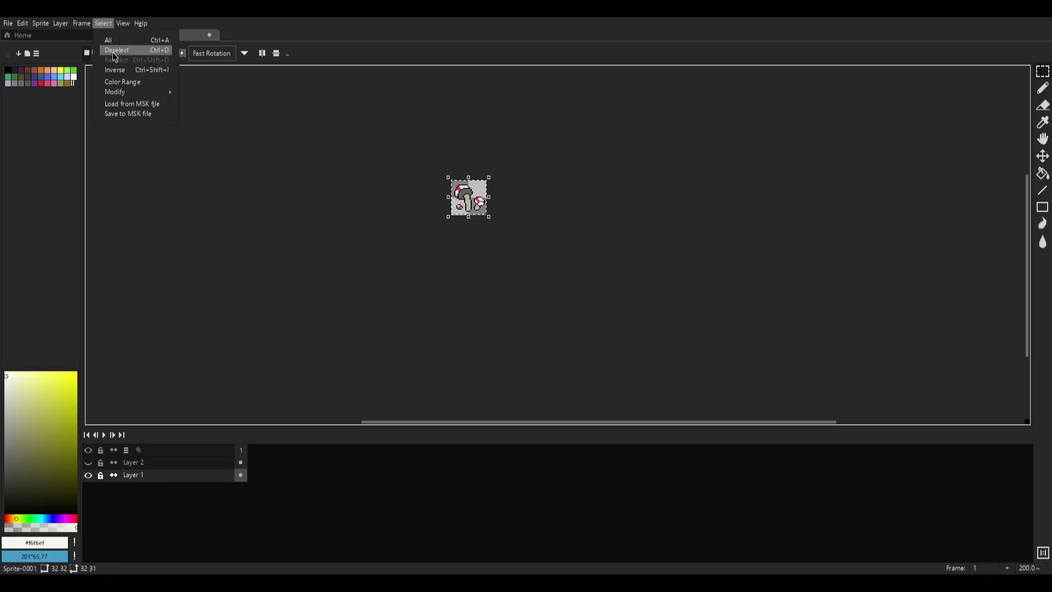
left_click(113, 41)
scroll(452, 187, "up", 2)
scroll(462, 189, "up", 2)
left_click(103, 23)
left_click(118, 46)
- Sample the large cap's red and darken it to HSV 349°, 62, 71 for drawing with the Pencil tool
scroll(525, 175, "up", 4)
left_click_drag(599, 154, 554, 134)
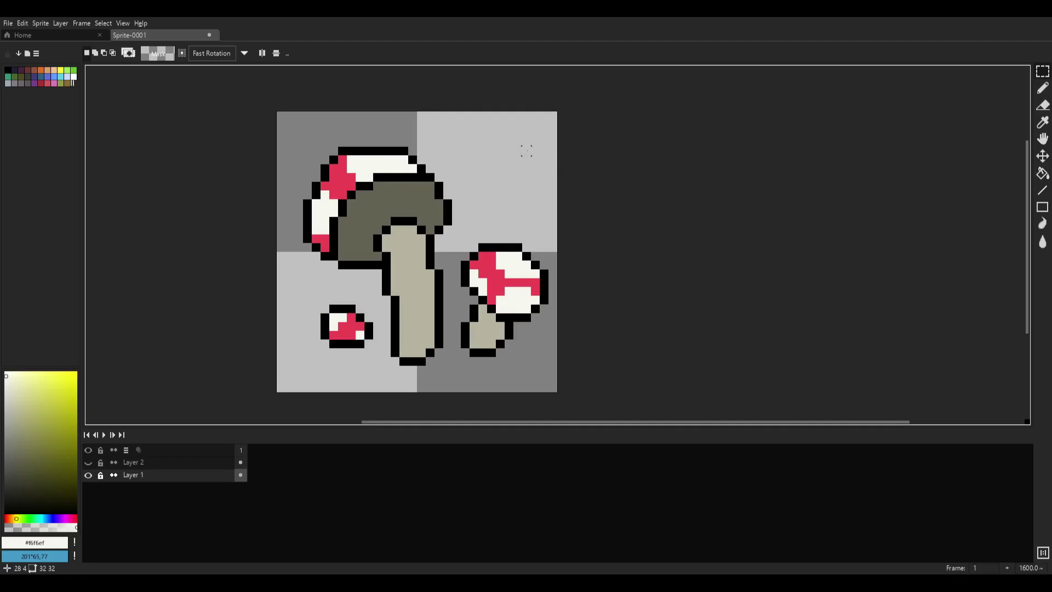
scroll(394, 186, "up", 5)
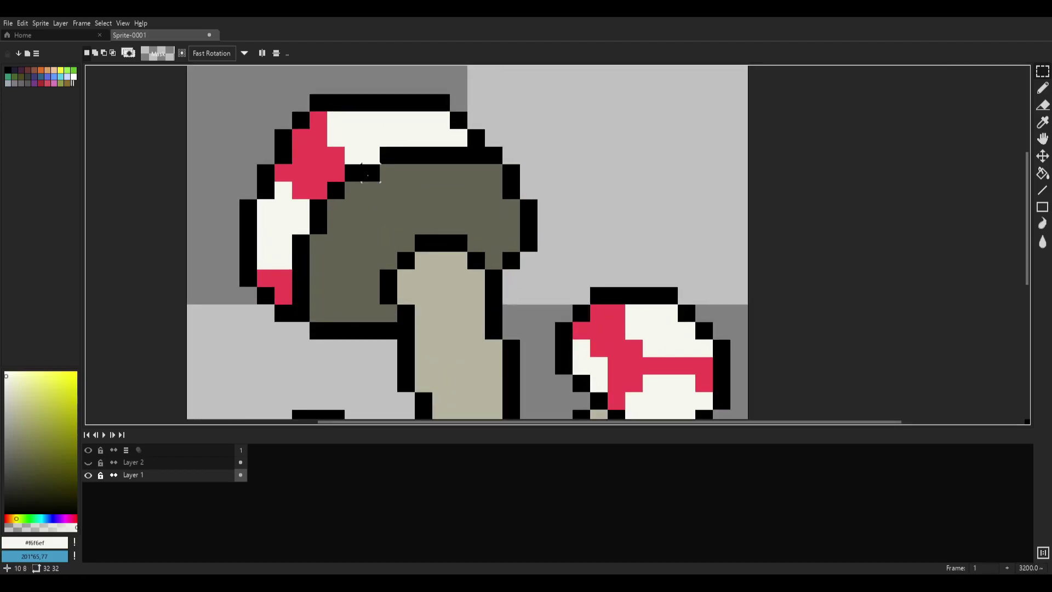
scroll(578, 191, "down", 3)
left_click_drag(579, 192, 551, 119)
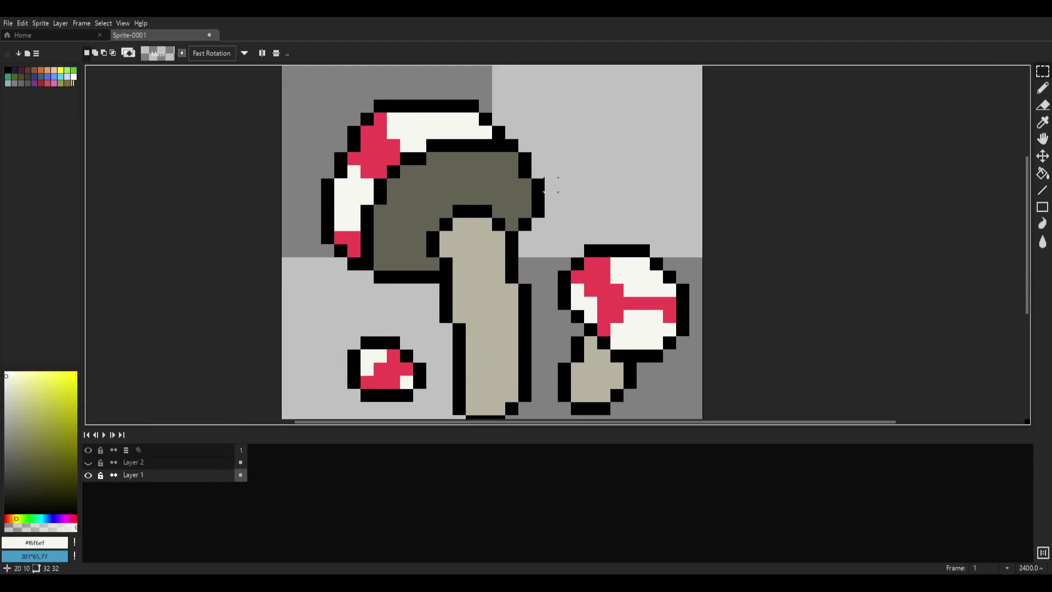
key("i")
left_click(391, 156)
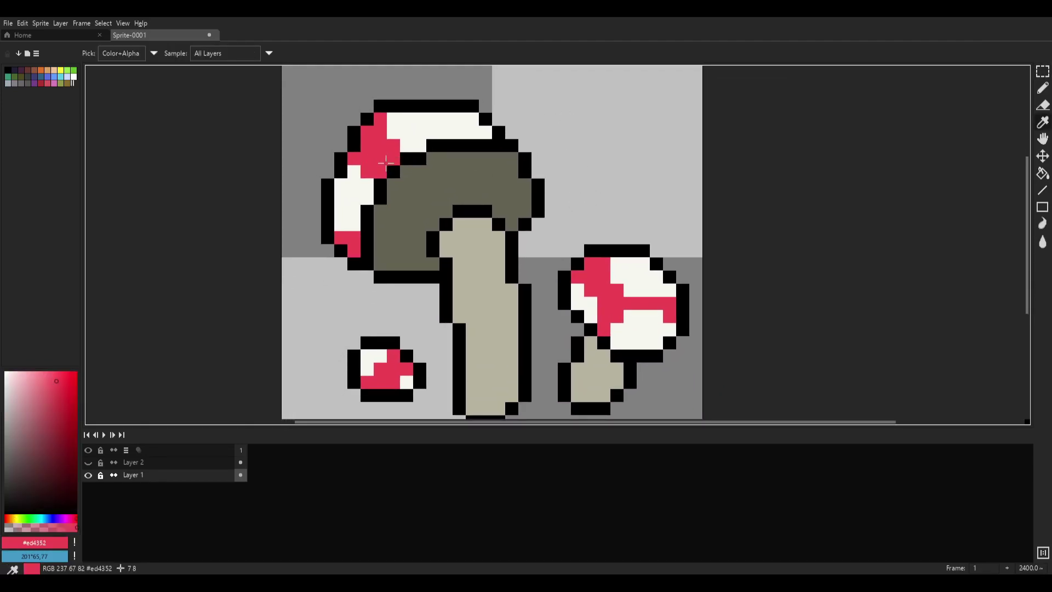
left_click_drag(57, 394, 48, 409)
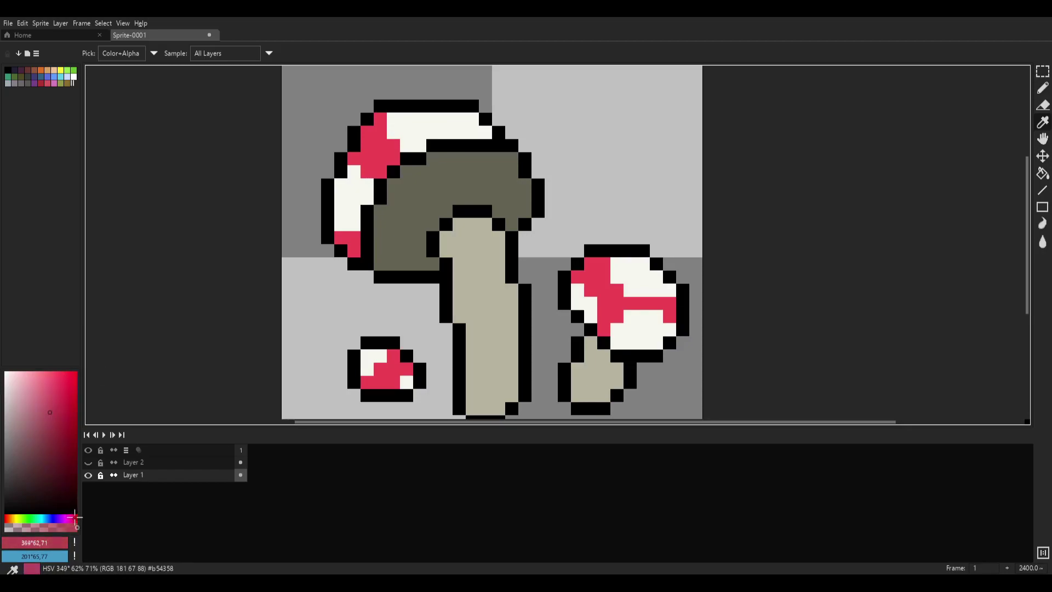
key("b")
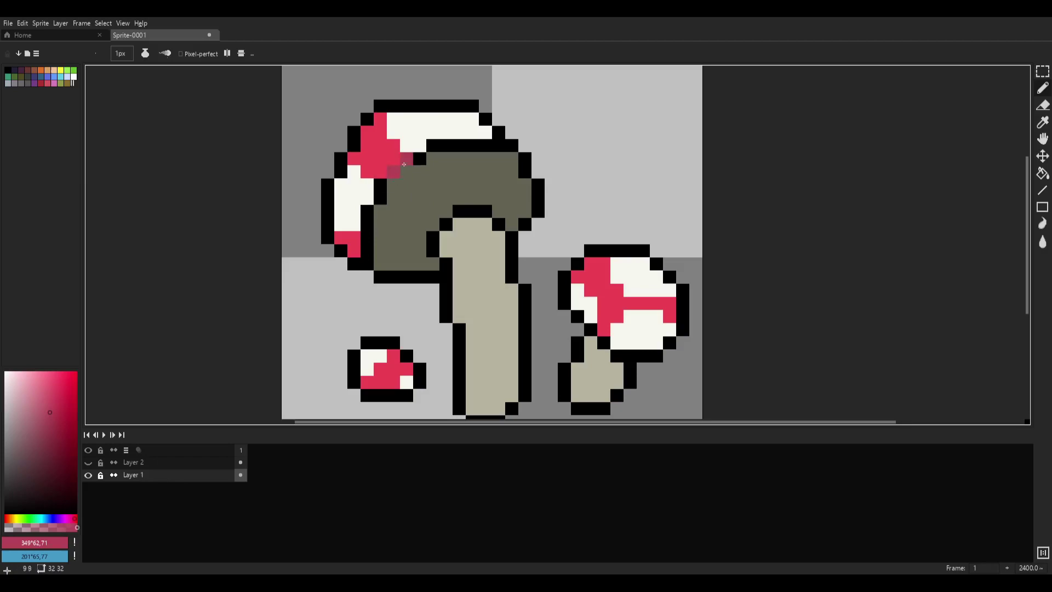
- Adjust the dark red to HSV 349°, 66, 68 and recolour the inner outline pixels beside the large cap's red patches
left_click(52, 415)
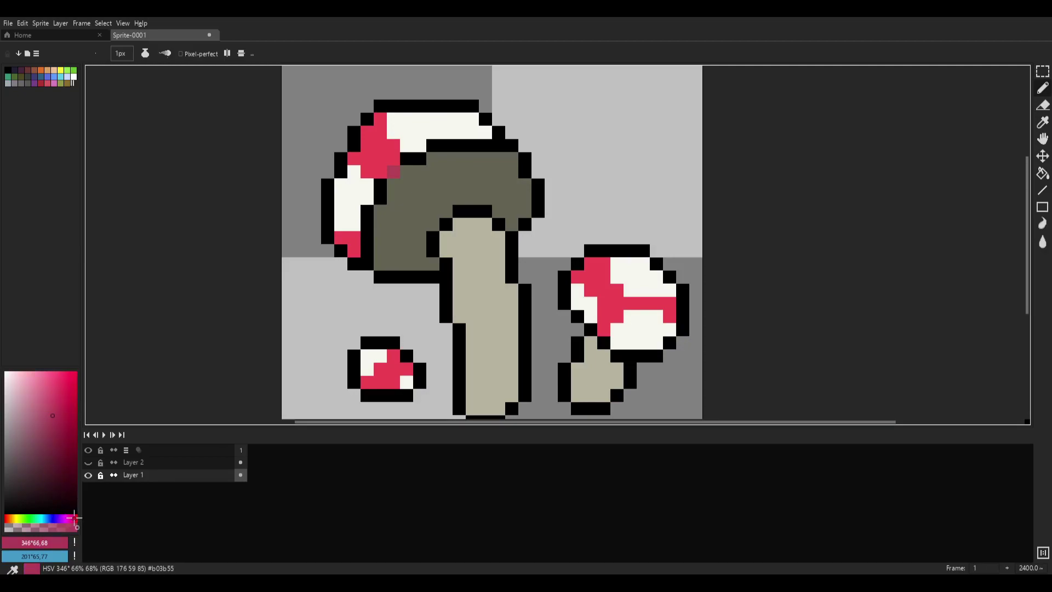
scroll(416, 156, "up", 3)
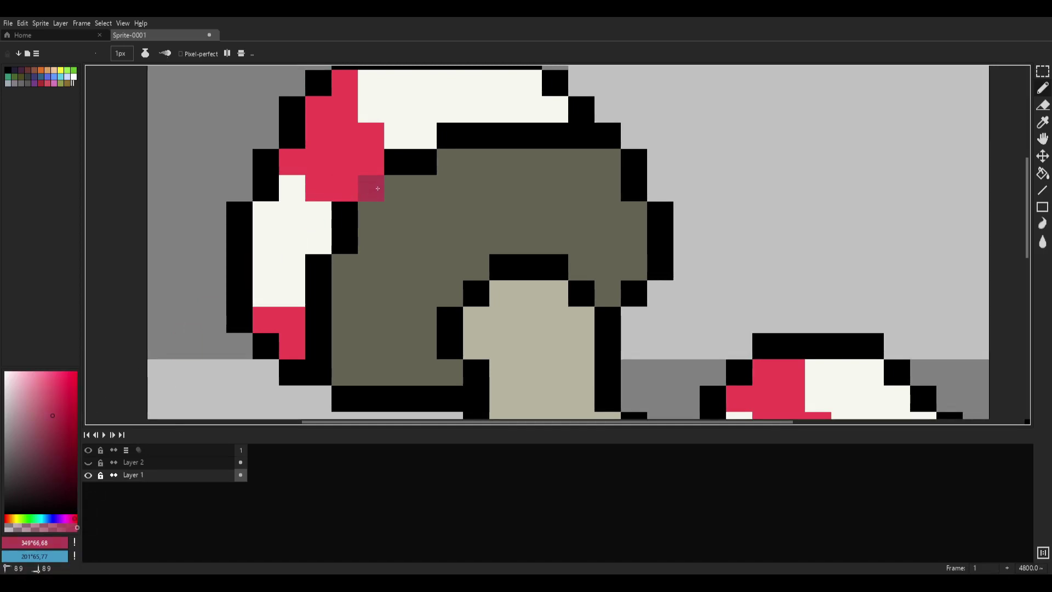
left_click_drag(378, 189, 397, 162)
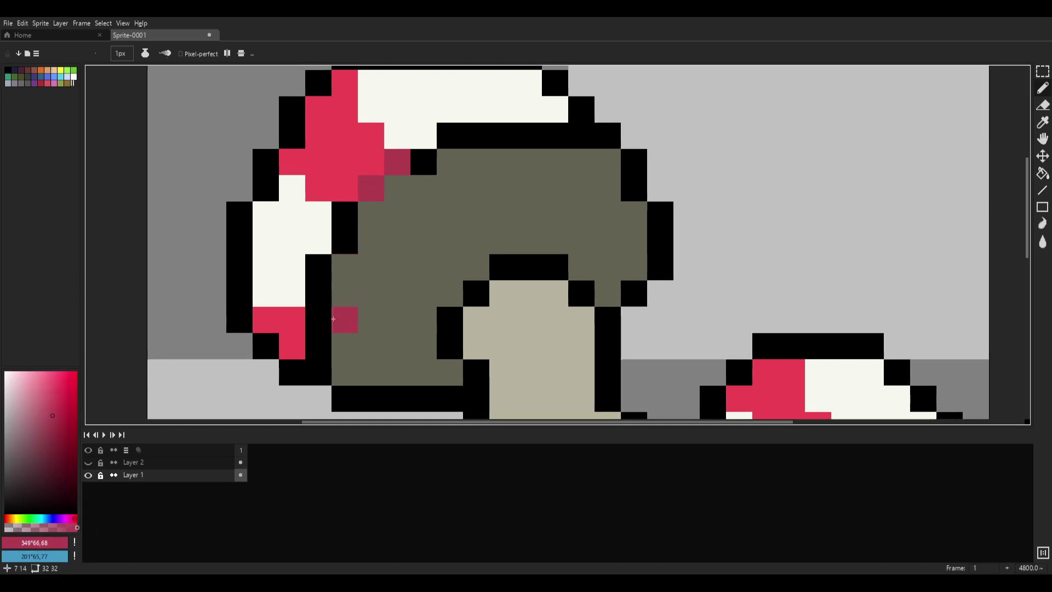
left_click_drag(319, 326, 319, 345)
- Examine the recoloured outline pixels on the large cap from near and far
scroll(596, 228, "down", 5)
scroll(597, 230, "up", 4)
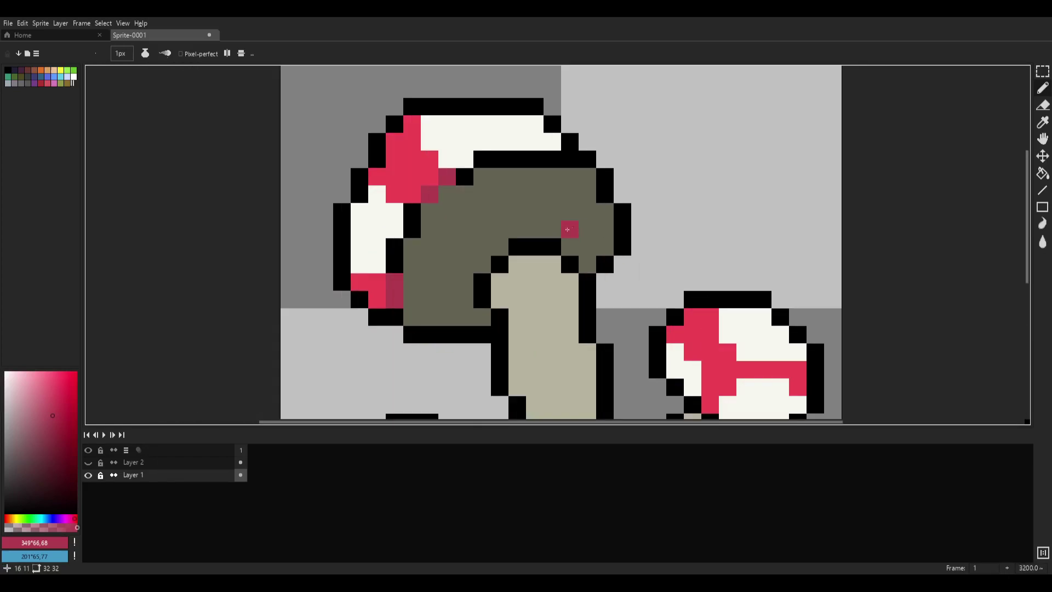
left_click_drag(532, 183, 479, 77)
left_click_drag(412, 124, 484, 279)
scroll(507, 234, "down", 5)
scroll(497, 236, "up", 6)
scroll(587, 223, "down", 8)
scroll(573, 234, "up", 6)
scroll(579, 232, "up", 3)
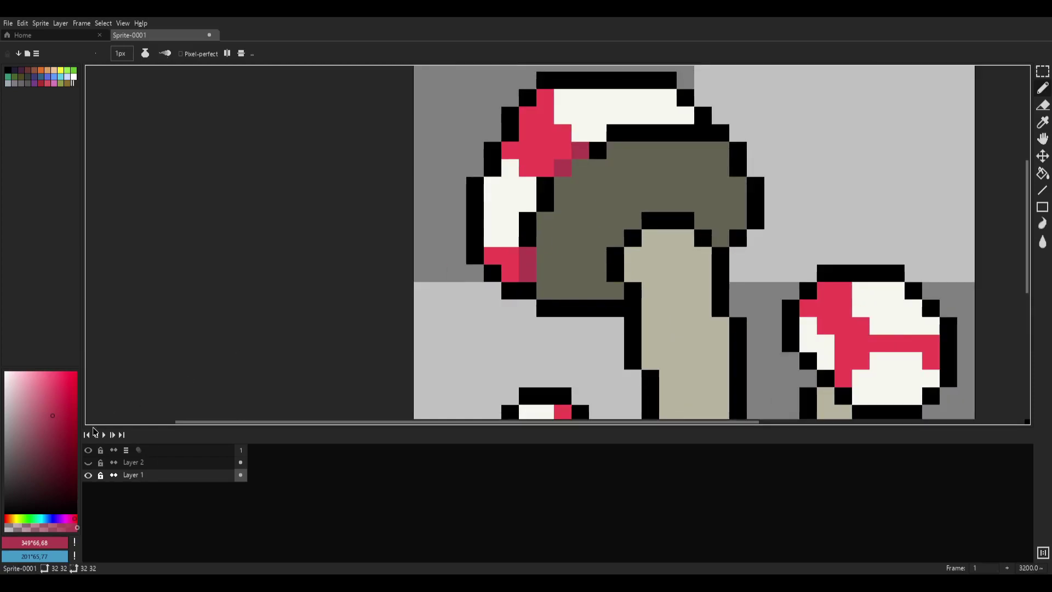
key("i")
key("b")
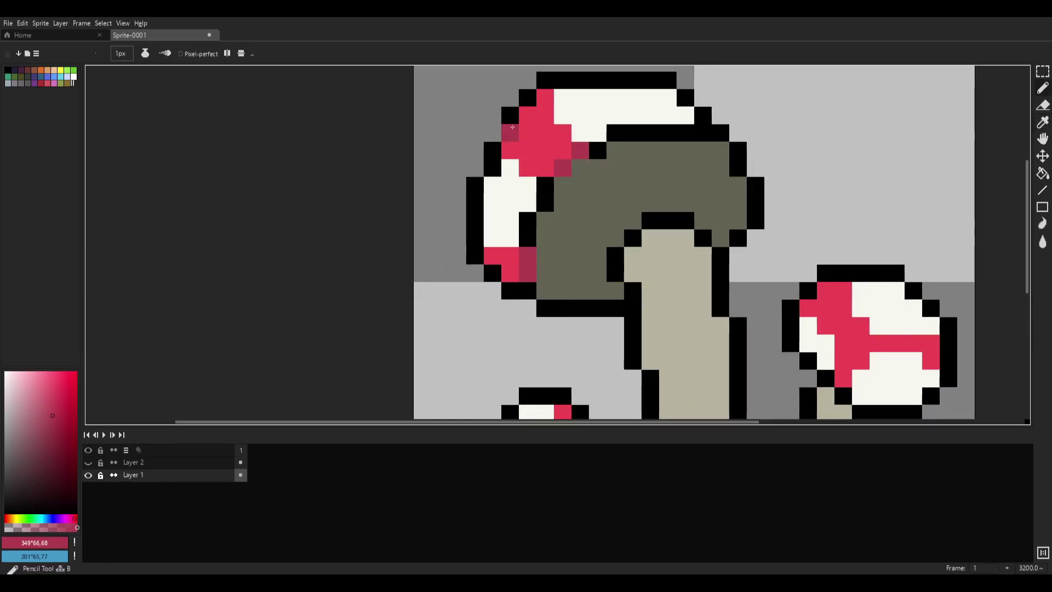
left_click(422, 290)
key("ctrl+z")
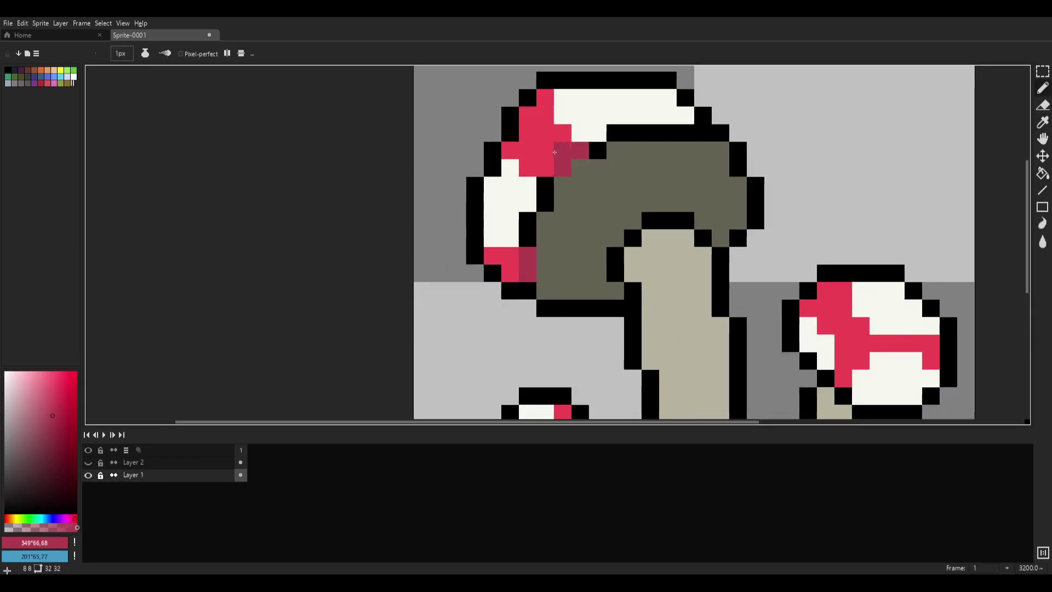
- Sample the cap's red, lighten it to pink, HSV 354°, 57, 98, and recolour the inner outline pixels beside the red patches
key("i")
left_click(535, 146)
left_click(44, 374)
left_click_drag(44, 374, 41, 374)
key("b")
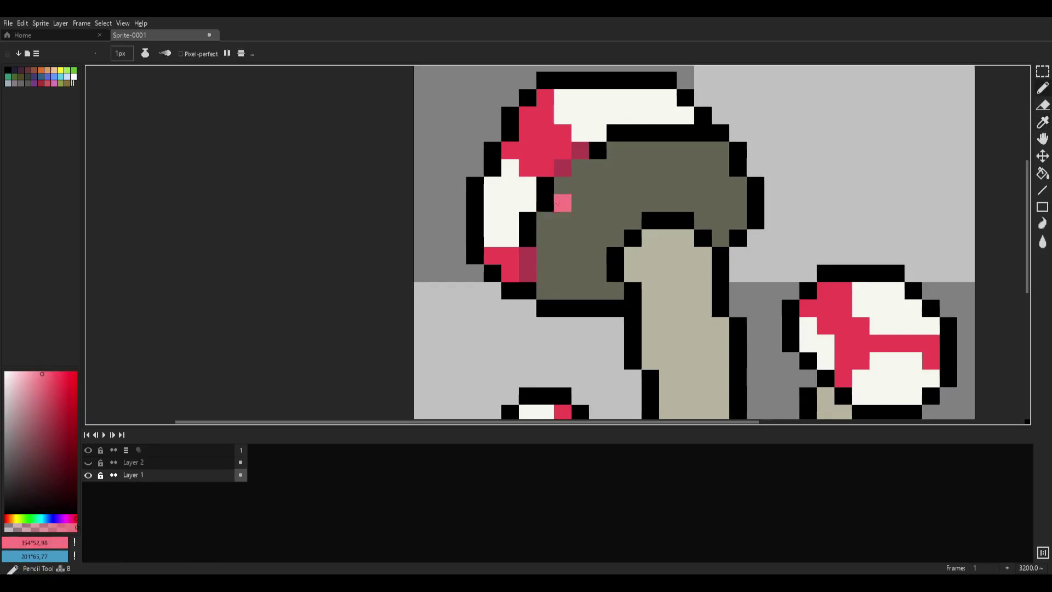
left_click_drag(579, 151, 563, 167)
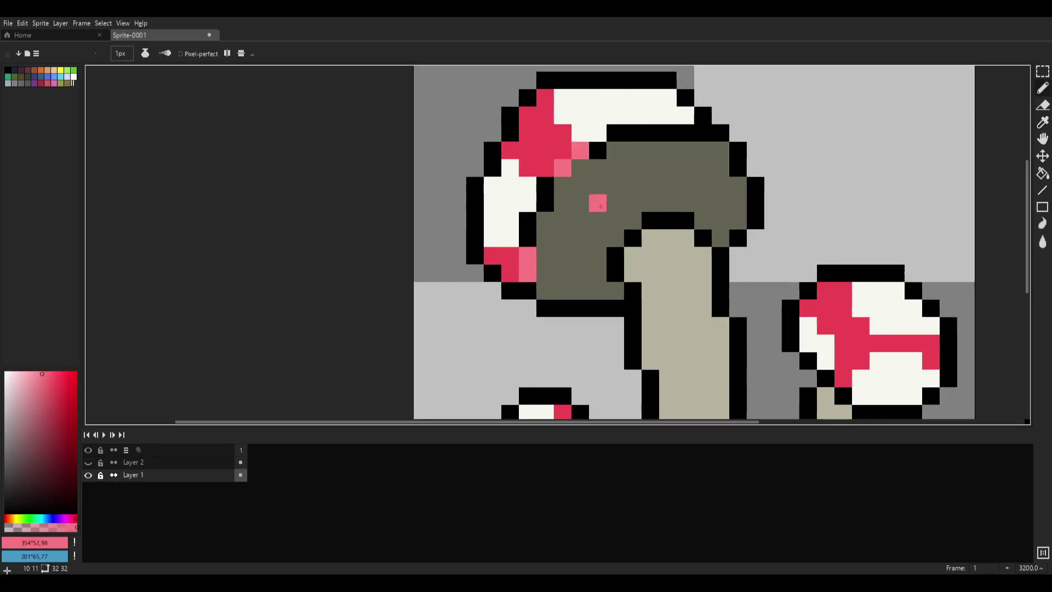
- Try recolouring the inner outline pixels beside the large cap's lower white spot with a lighter shade of its sampled off-white
scroll(594, 212, "down", 7)
scroll(580, 208, "up", 11)
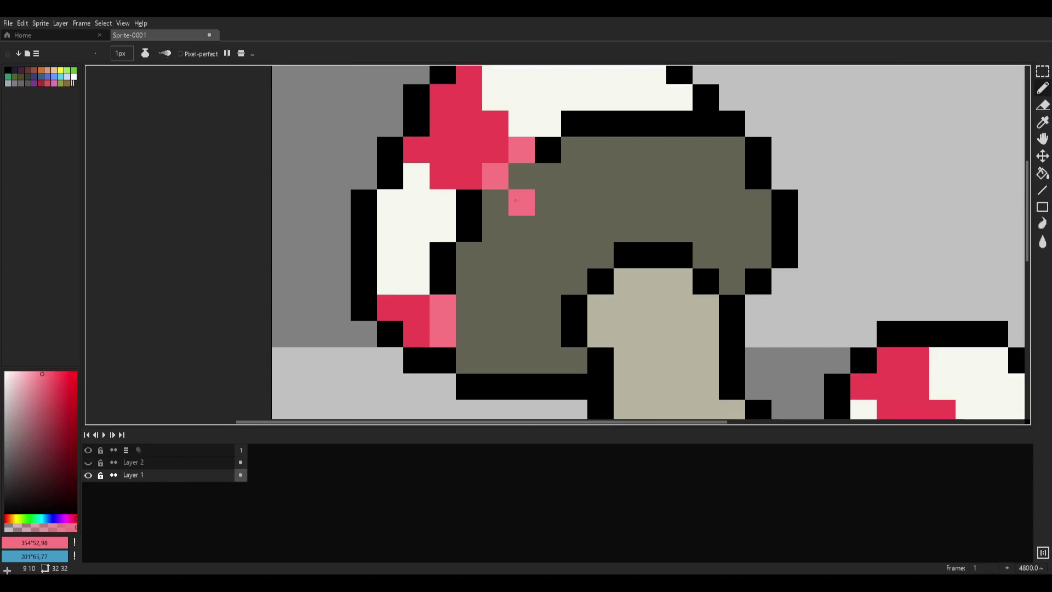
key("i")
left_click(415, 233)
left_click(5, 373)
key("b")
mouse_move(467, 203)
left_mouse_down()
mouse_move(433, 260)
mouse_move(438, 200)
mouse_move(468, 205)
mouse_move(468, 230)
mouse_move(430, 269)
mouse_move(463, 211)
mouse_move(468, 226)
mouse_move(442, 282)
left_mouse_up()
key("i")
left_click(439, 201)
key("b")
- Sample the stem's beige #b5b39e and recolour the inner outline pixels beside the large cap's white spots
key("i")
left_click(601, 306)
key("b")
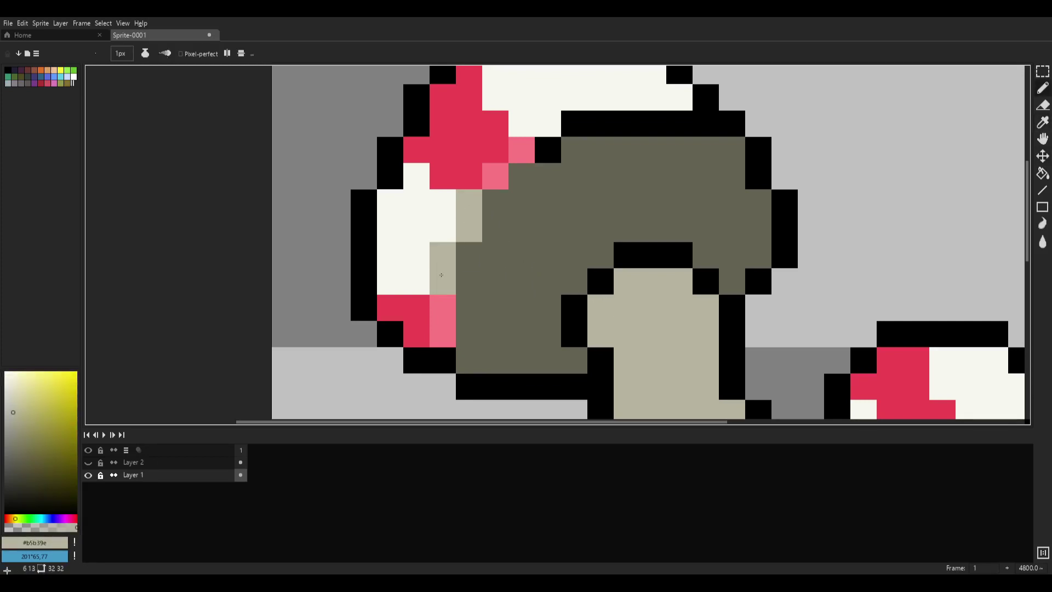
left_click_drag(574, 124, 679, 124)
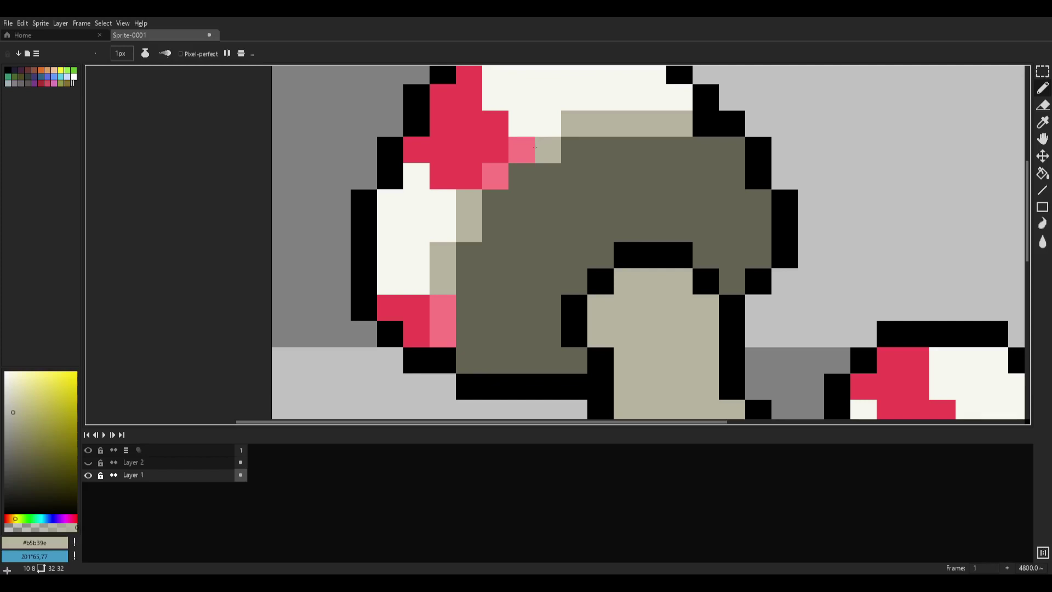
scroll(537, 146, "down", 9)
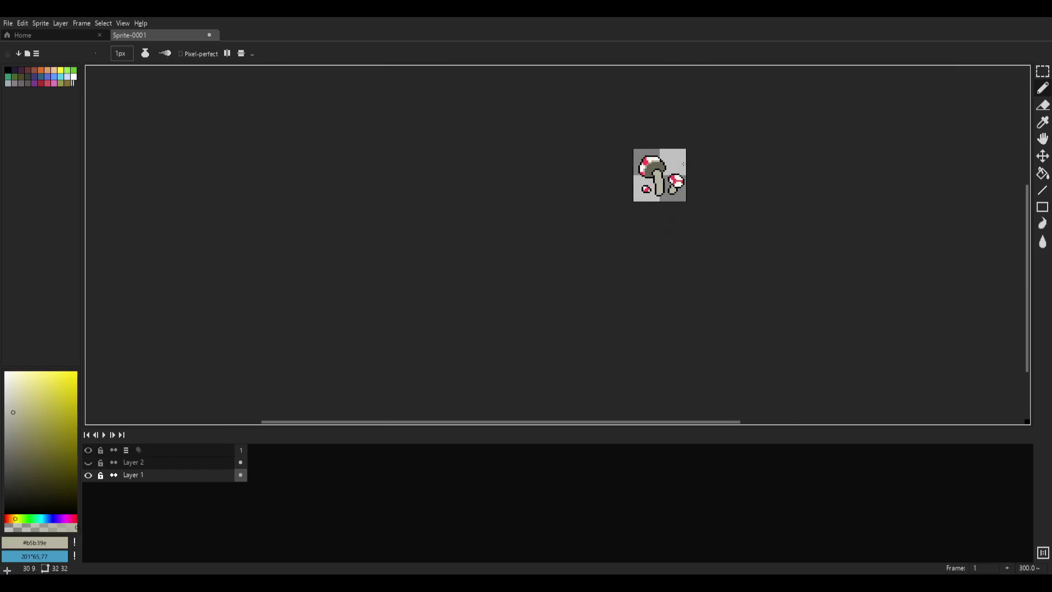
scroll(675, 161, "up", 10)
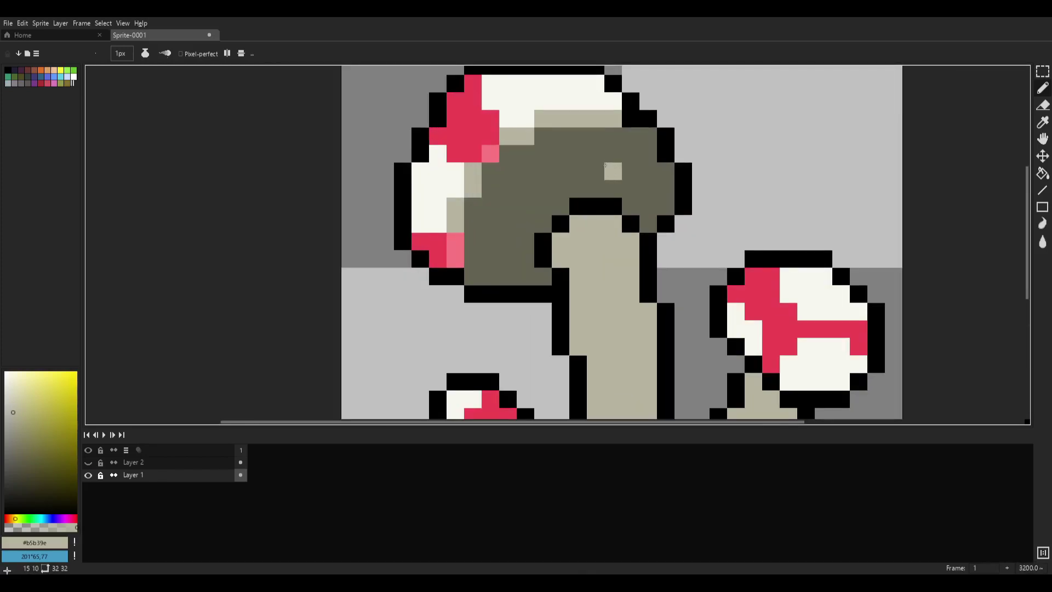
- Sample the olive-grey of the large cap's underside and darken it to HSV 51°, 15, 32 for the Pencil tool
left_click(568, 172, "alt")
left_click_drag(578, 162, 569, 177)
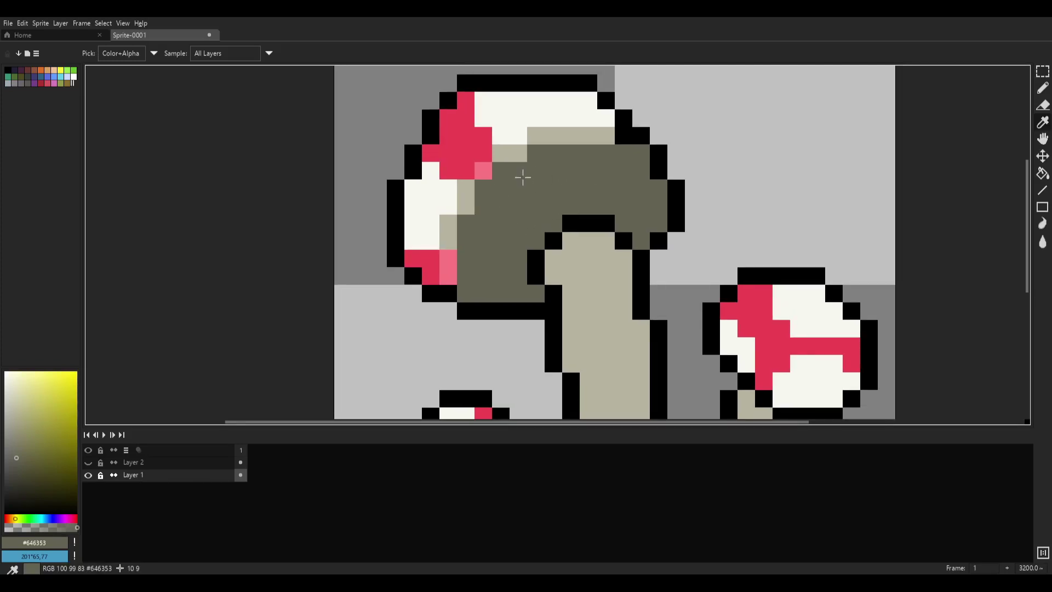
left_click(15, 466)
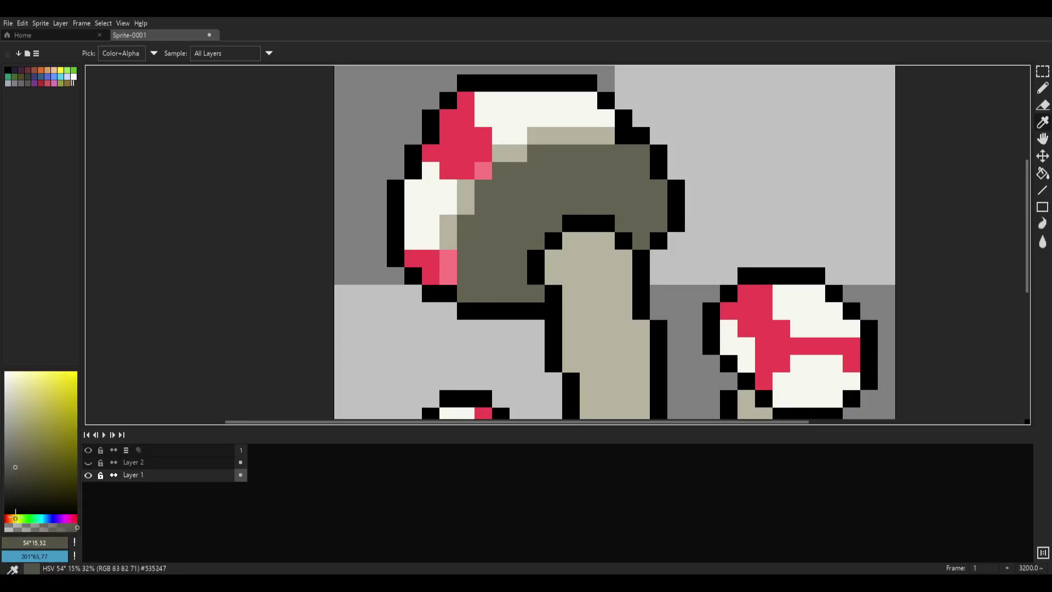
key("b")
- Draw one-pixel dark shading along the edges of the large cap's underside and beside the top of the stem
left_click(501, 162)
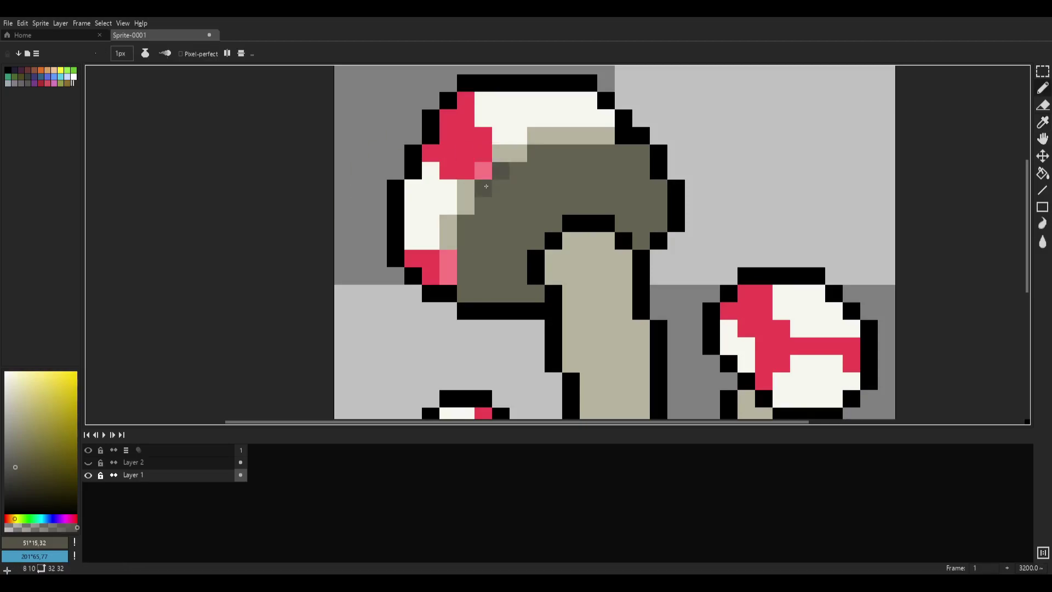
left_click_drag(465, 226, 464, 279)
key("ctrl+z")
left_click_drag(465, 227, 467, 291)
mouse_move(537, 158)
left_mouse_down()
mouse_move(623, 155)
mouse_move(542, 154)
mouse_move(605, 153)
left_mouse_up()
key("ctrl+z")
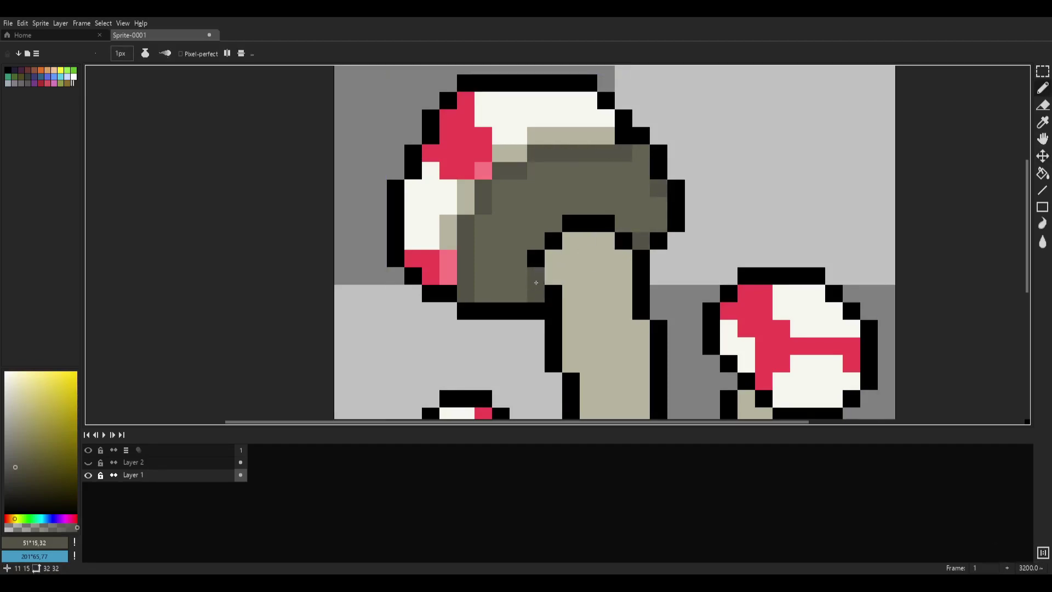
scroll(553, 226, "down", 6)
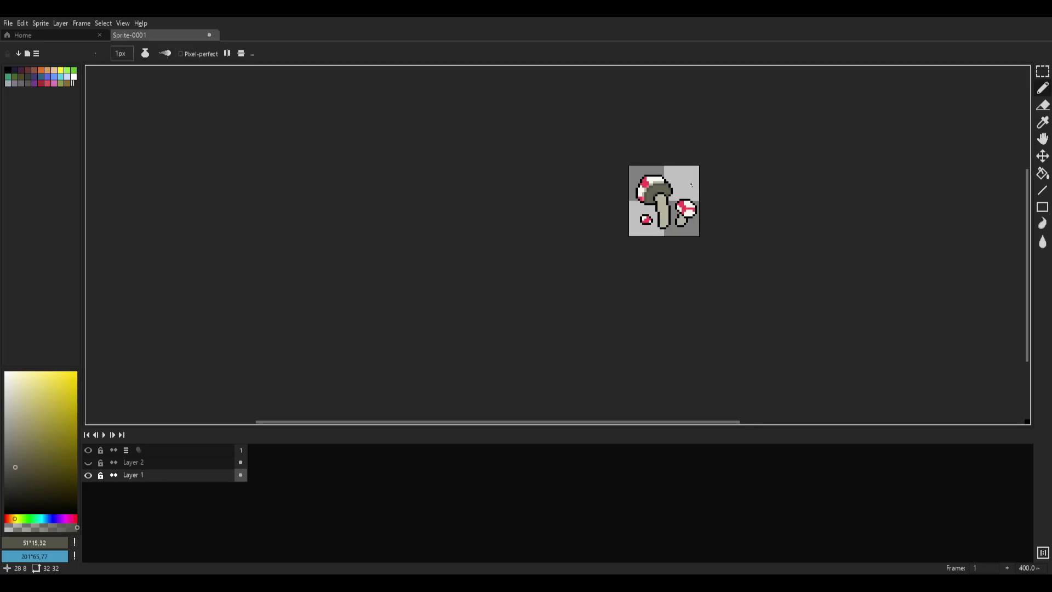
scroll(662, 183, "up", 6)
scroll(665, 182, "down", 6)
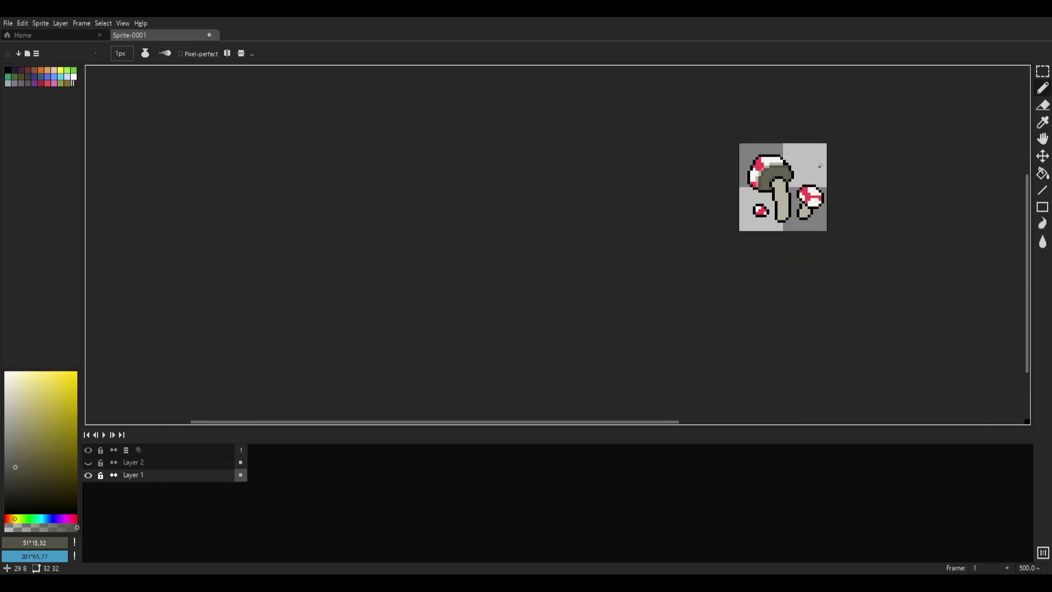
- Sample the off-white #f6f6ef and paint over the beige pixels beside the large cap's white spots
scroll(735, 154, "up", 7)
key("i")
left_click_drag(735, 155, 436, 230)
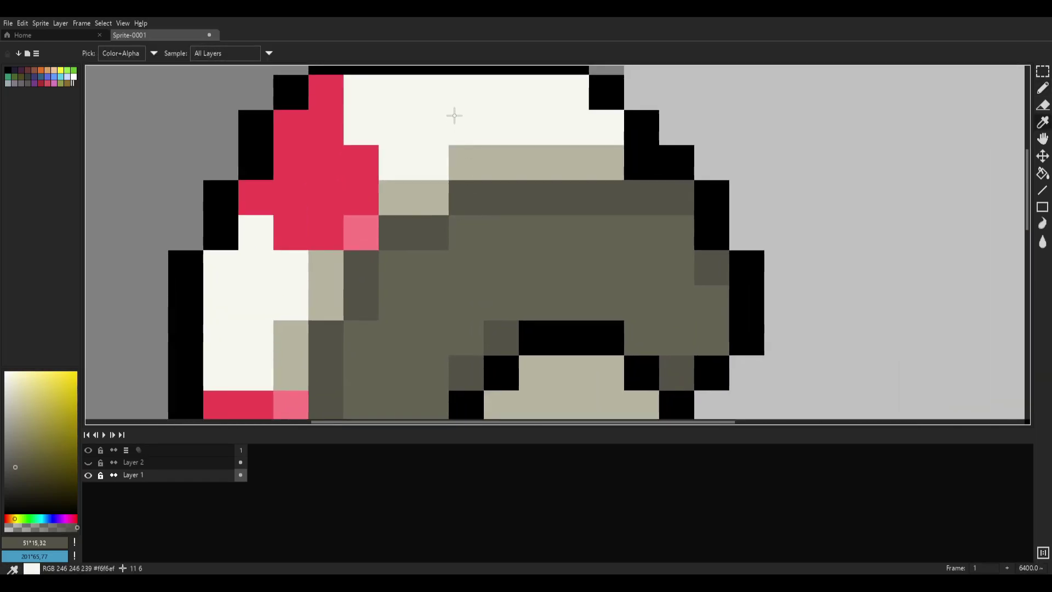
left_click(453, 115)
key("v")
key("b")
left_click_drag(468, 167, 606, 158)
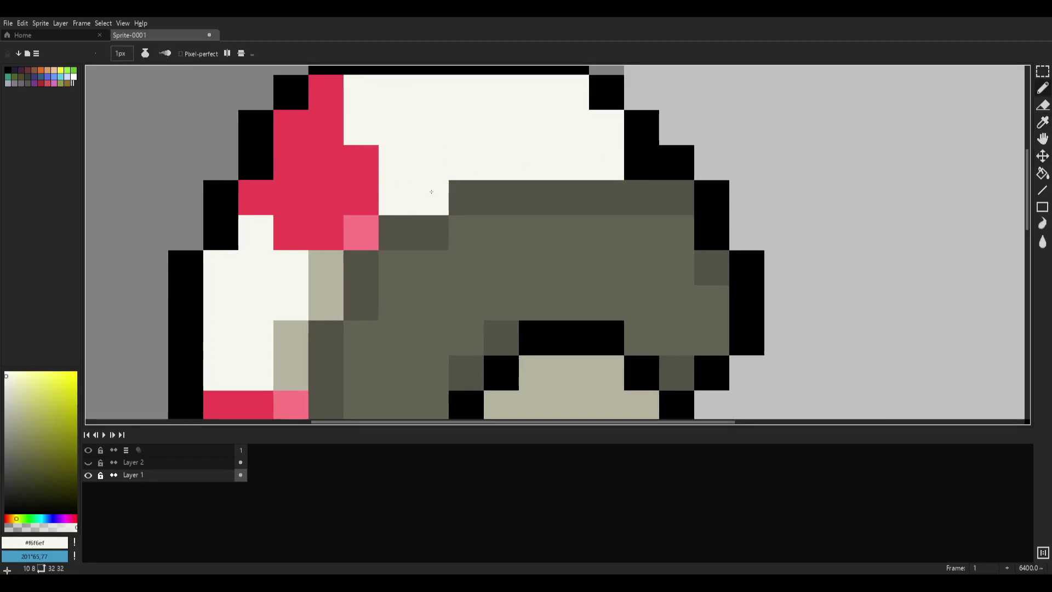
scroll(394, 209, "down", 2)
scroll(582, 226, "down", 7)
scroll(609, 214, "down", 2)
scroll(555, 218, "up", 6)
scroll(747, 190, "down", 6)
left_click_drag(789, 182, 721, 185)
scroll(720, 185, "down", 2)
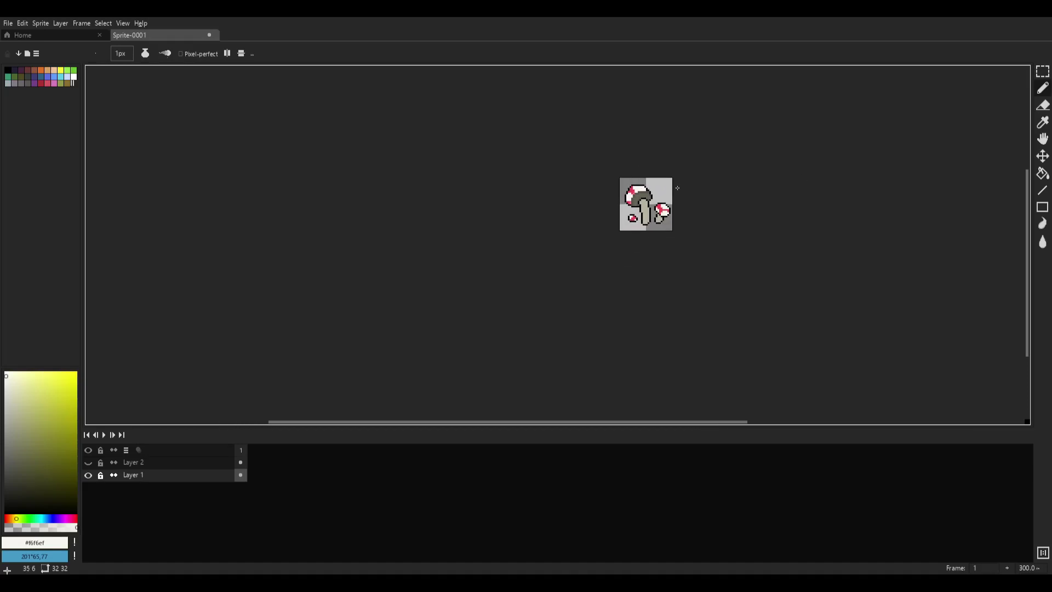
- Sample the base olive #646353 and repaint most of the underside's dark edge line, leaving dark pixels only at its corners
scroll(676, 186, "up", 8)
key("i")
scroll(640, 188, "up", 2)
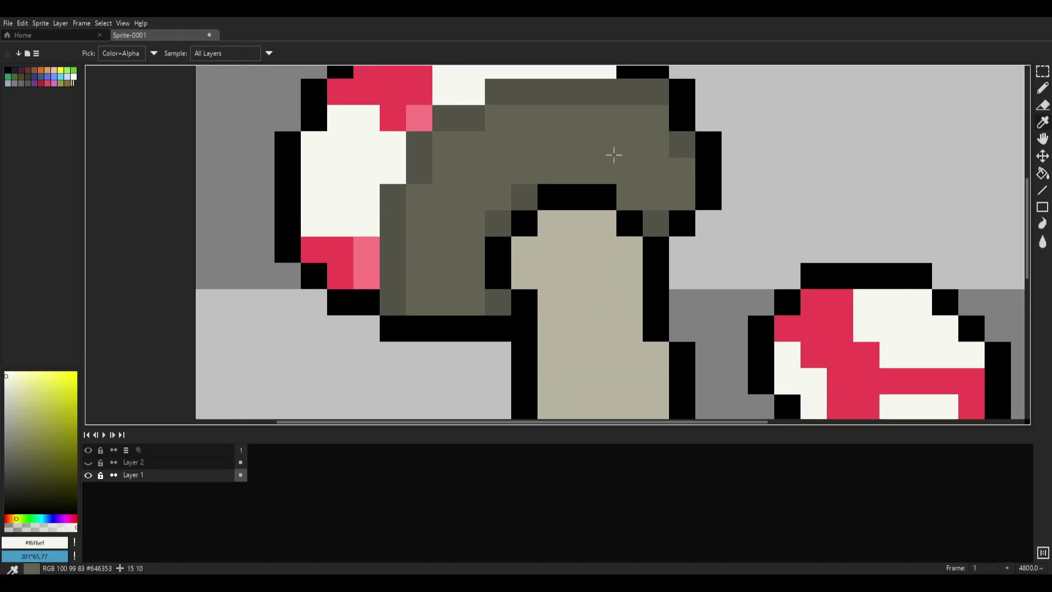
left_click_drag(604, 110, 602, 183)
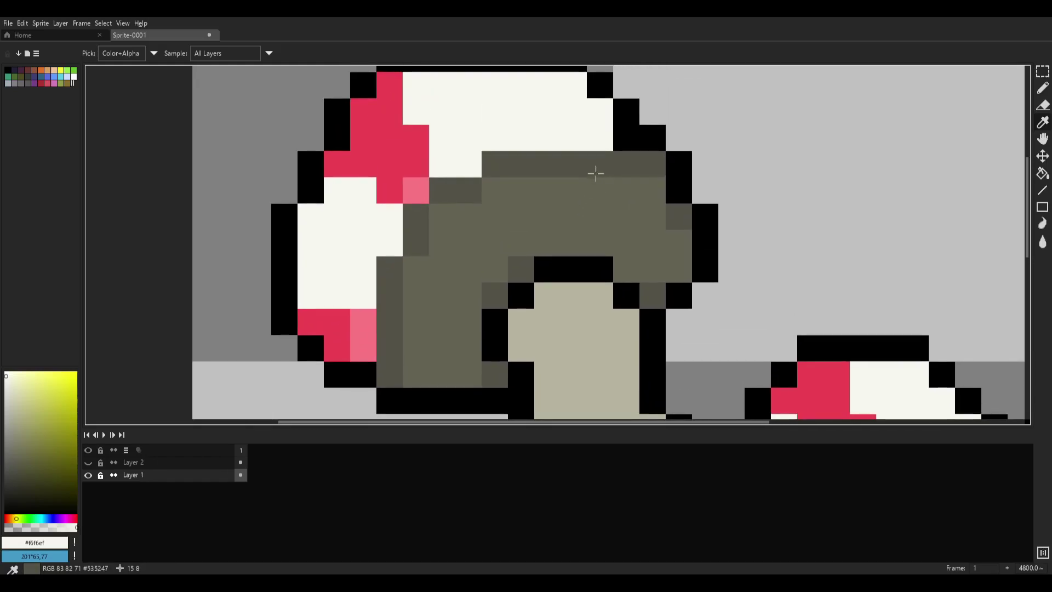
left_click(546, 213)
key("b")
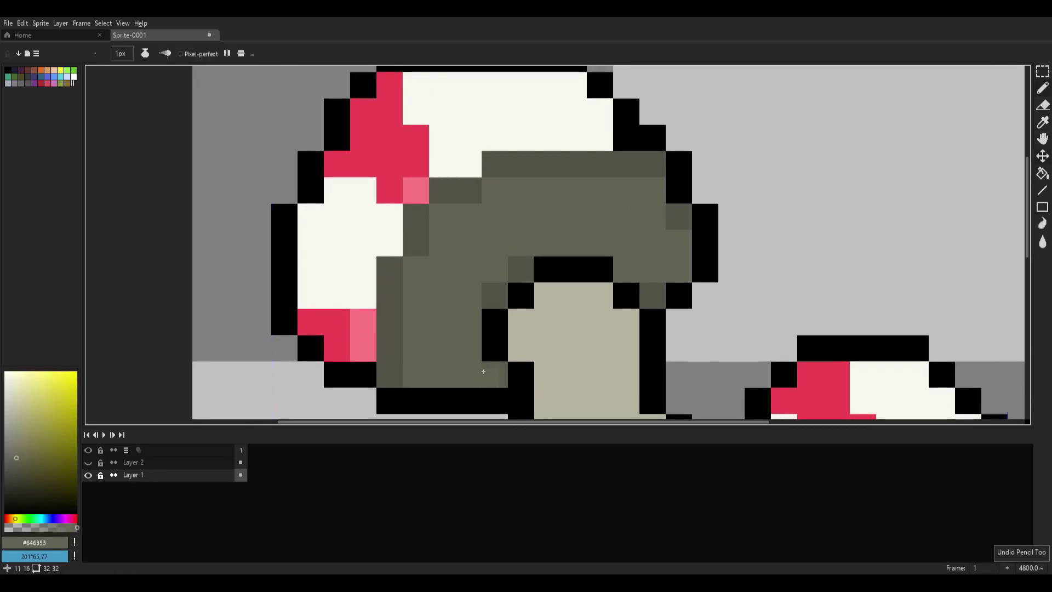
left_click(652, 296)
left_click_drag(391, 372, 394, 349)
left_click(679, 217)
left_click(481, 197)
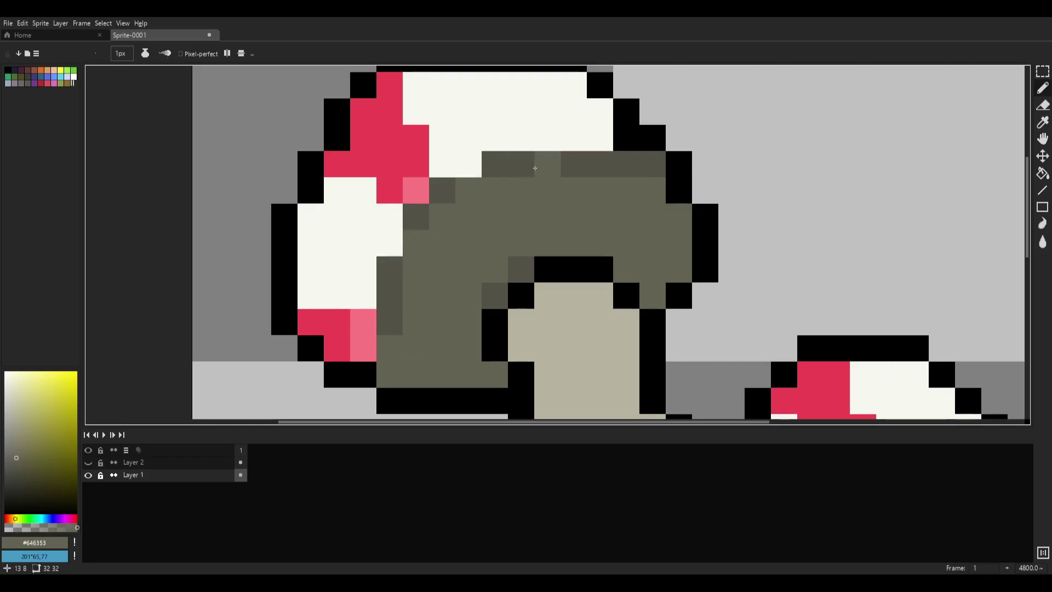
left_click_drag(545, 166, 590, 174)
left_click_drag(525, 176, 625, 174)
left_click_drag(392, 293, 391, 321)
- Sample the dark shade #535247 and add corner pixels at the underside's lower edge and around the top of the stem
left_click(393, 270, "alt")
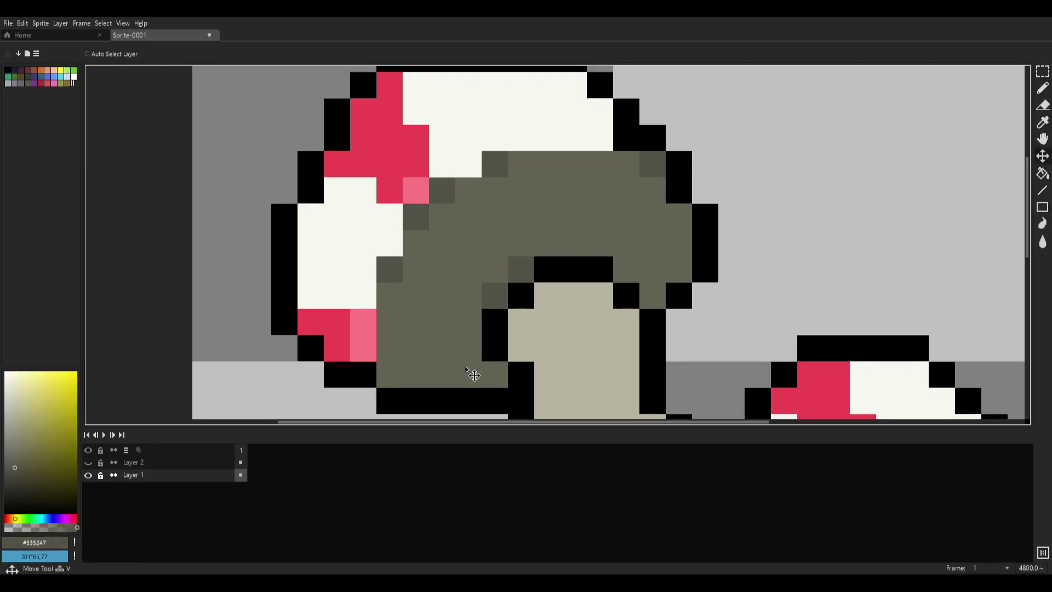
key("b")
left_click(494, 375)
left_click(416, 375)
left_click(390, 375)
scroll(475, 263, "down", 10)
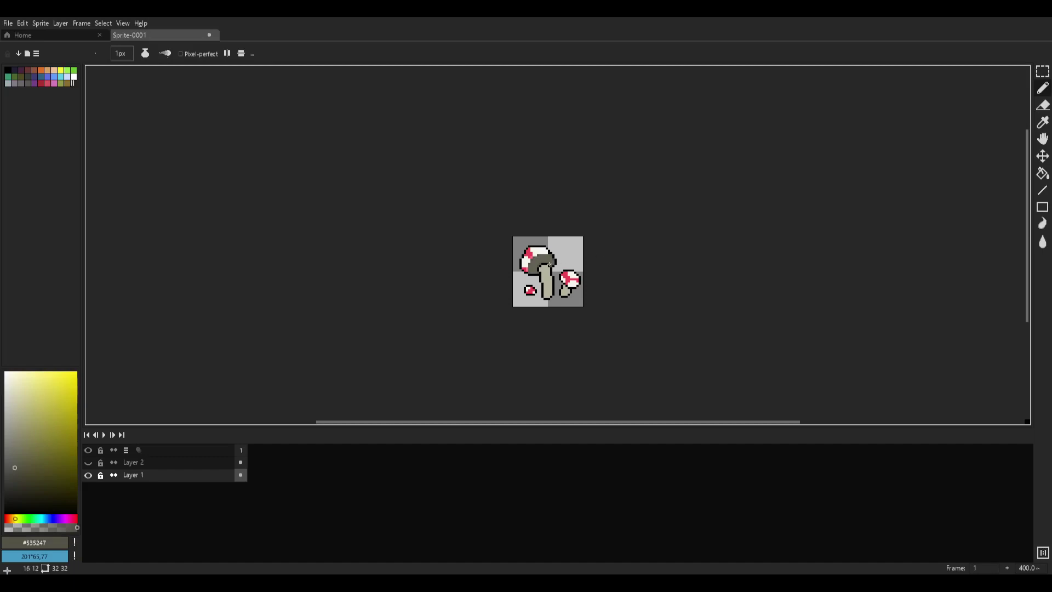
scroll(552, 266, "up", 10)
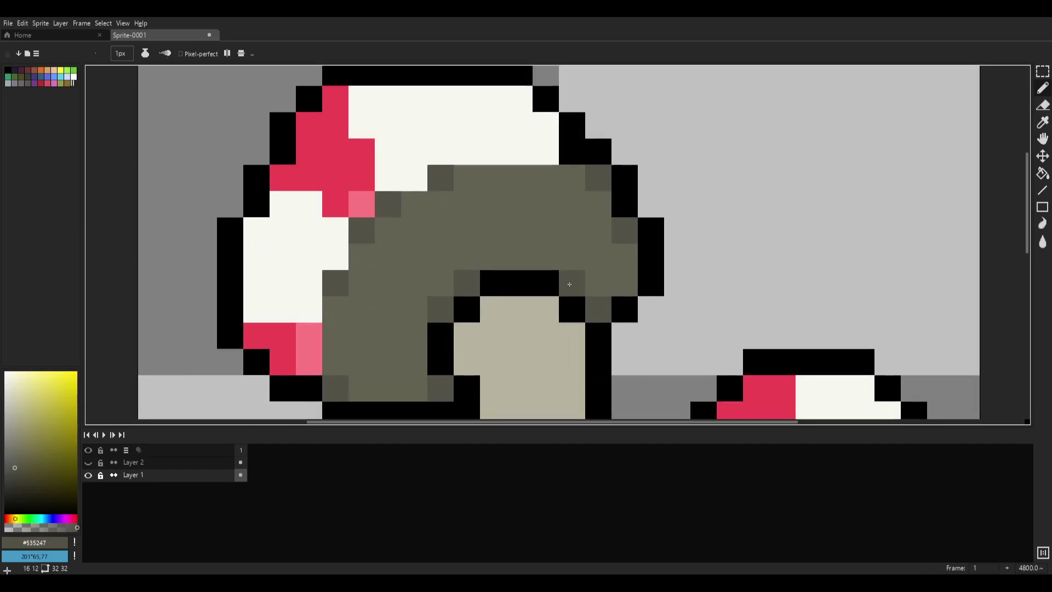
- Paint a thick #535247 shadow band on the large cap's underside, arching around the top of the stem
mouse_move(536, 237)
left_mouse_down()
mouse_move(475, 241)
mouse_move(435, 261)
mouse_move(413, 300)
mouse_move(412, 359)
left_mouse_up()
left_click(435, 279)
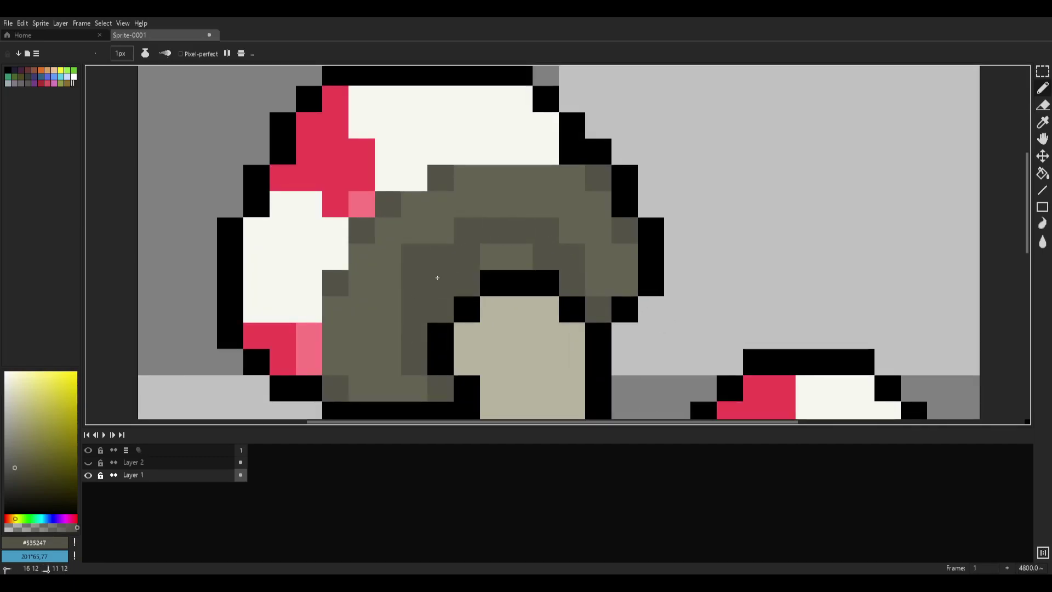
left_click_drag(395, 310, 394, 331)
left_click(388, 283)
left_click(493, 256)
left_click(519, 256)
left_click(441, 230)
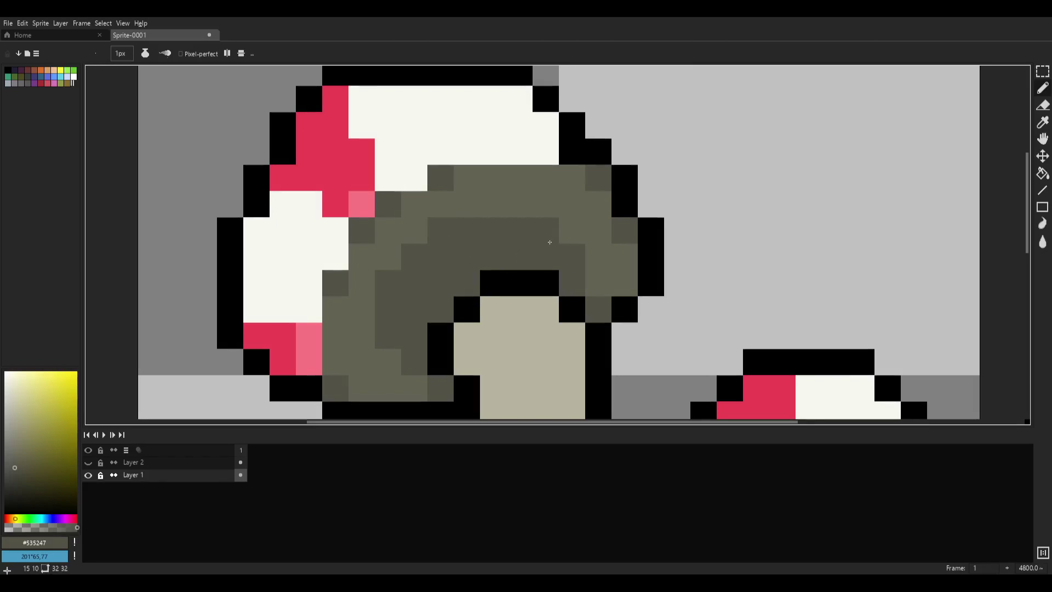
scroll(552, 240, "down", 12)
scroll(482, 286, "up", 10)
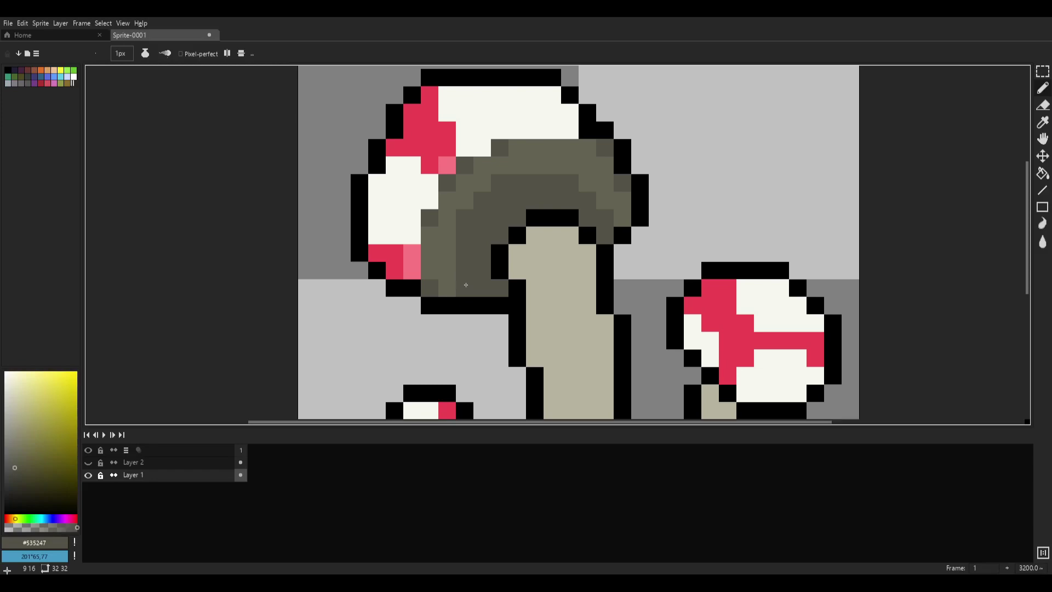
- Touch up the edges of the underside's shadow band using the sampled shades #646353 and #535247
left_click(449, 288, "alt")
scroll(650, 240, "down", 7)
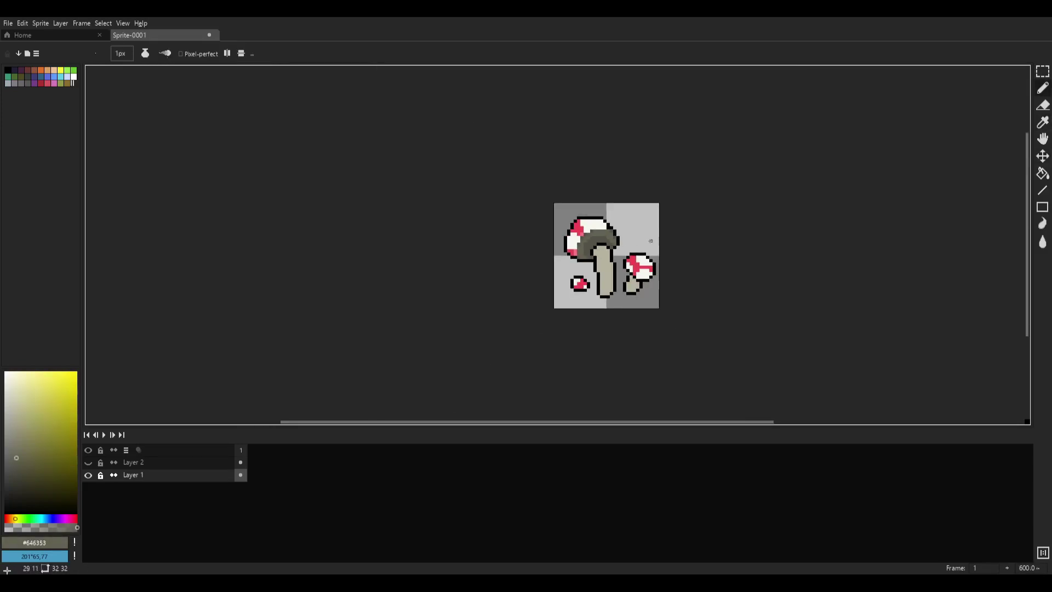
scroll(651, 240, "up", 11)
left_click(488, 202, "alt")
key("v")
key("b")
scroll(651, 200, "down", 10)
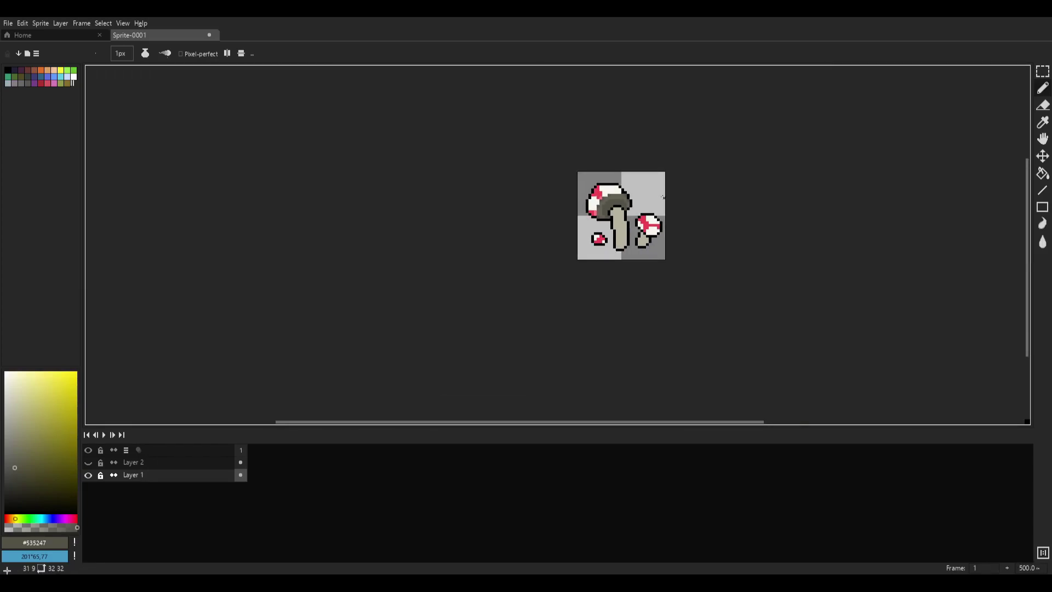
scroll(651, 201, "up", 11)
left_click(552, 195, "alt")
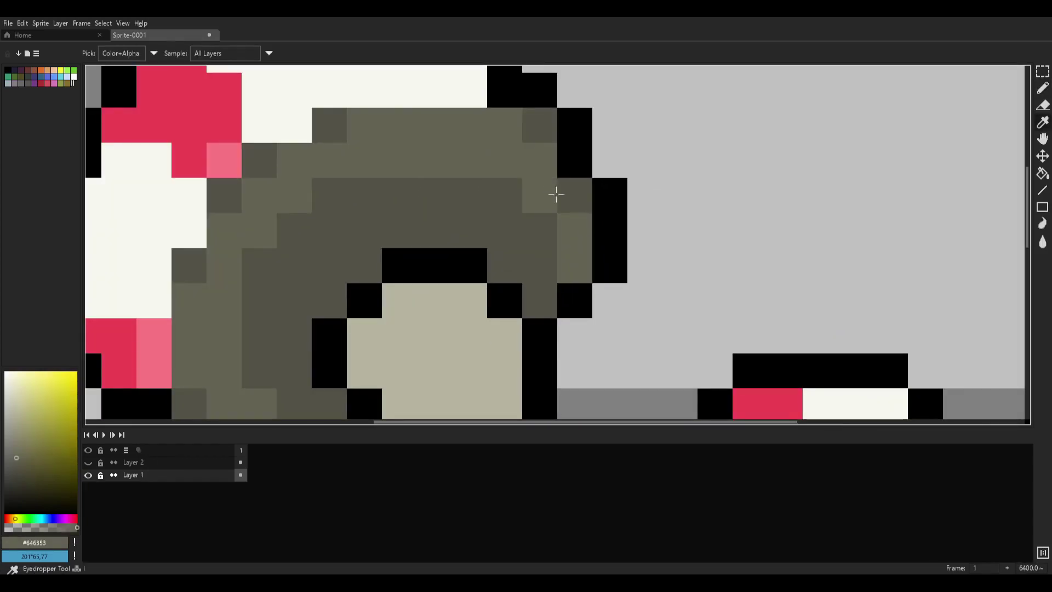
scroll(636, 191, "down", 4)
scroll(686, 185, "down", 6)
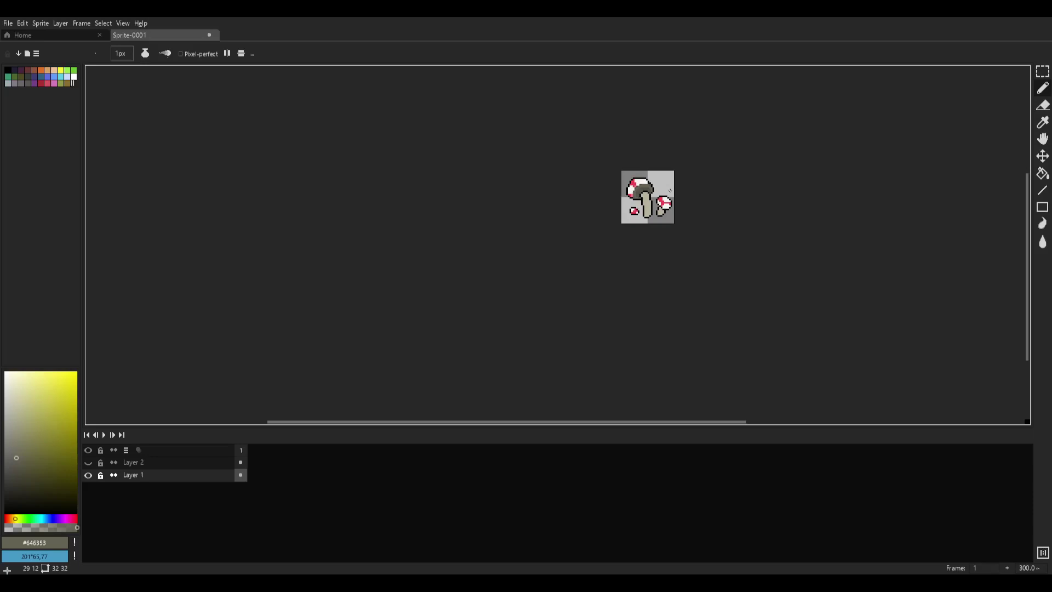
- Sample the shadow band's #535247 and shift it to a darker brown, HSV 43°, 15, 27, for the Pencil tool
scroll(670, 190, "up", 13)
left_click(509, 176, "alt")
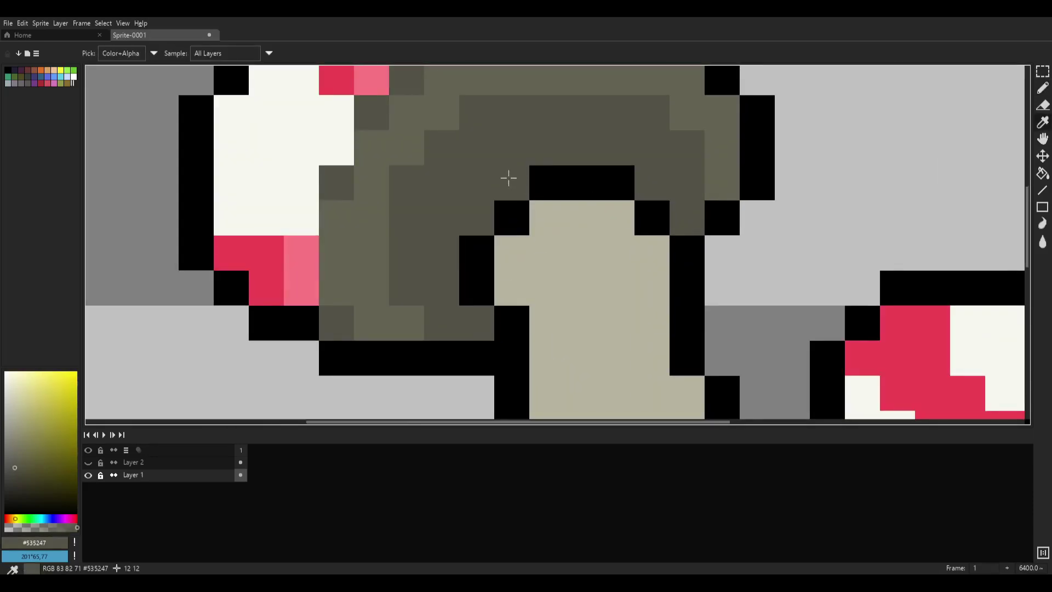
scroll(455, 236, "down", 2)
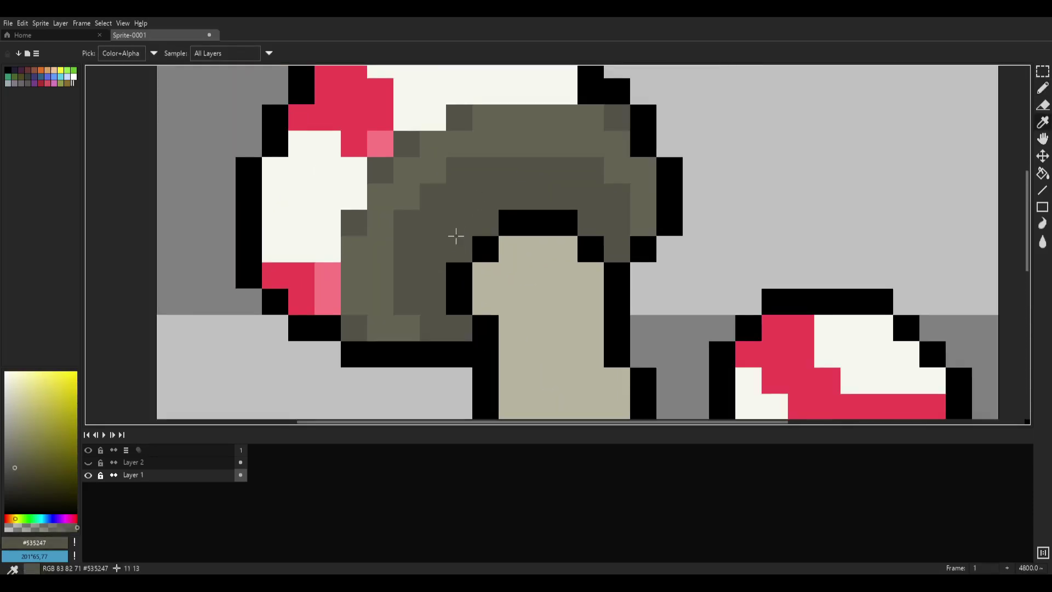
left_click(13, 517)
key("b")
- Scatter darker brown pixels across the underside's shadow band around the top of the stem as gill texture
left_click(459, 246)
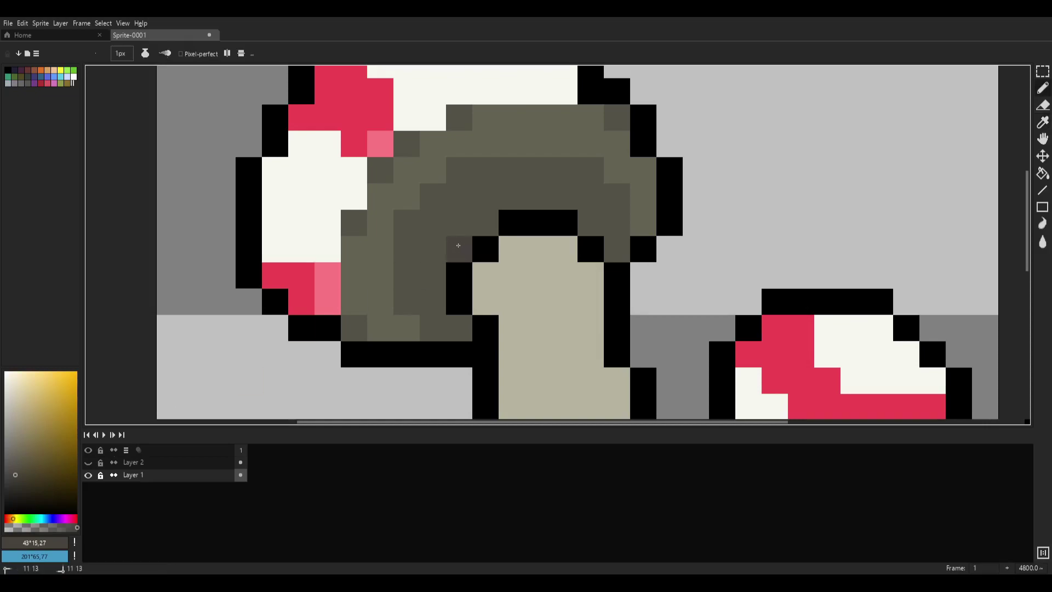
left_click(485, 196)
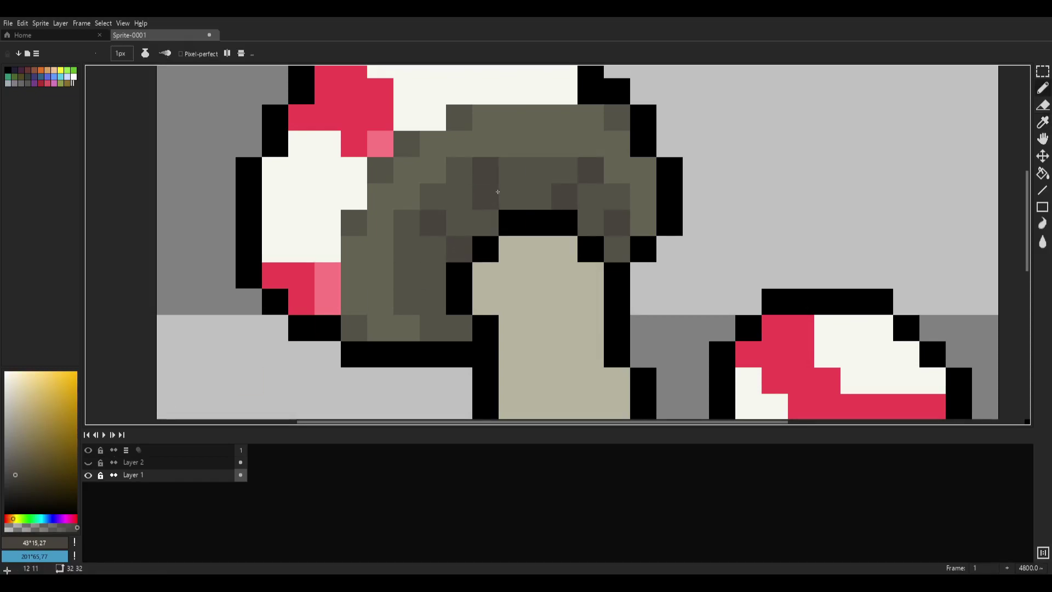
scroll(596, 239, "down", 7)
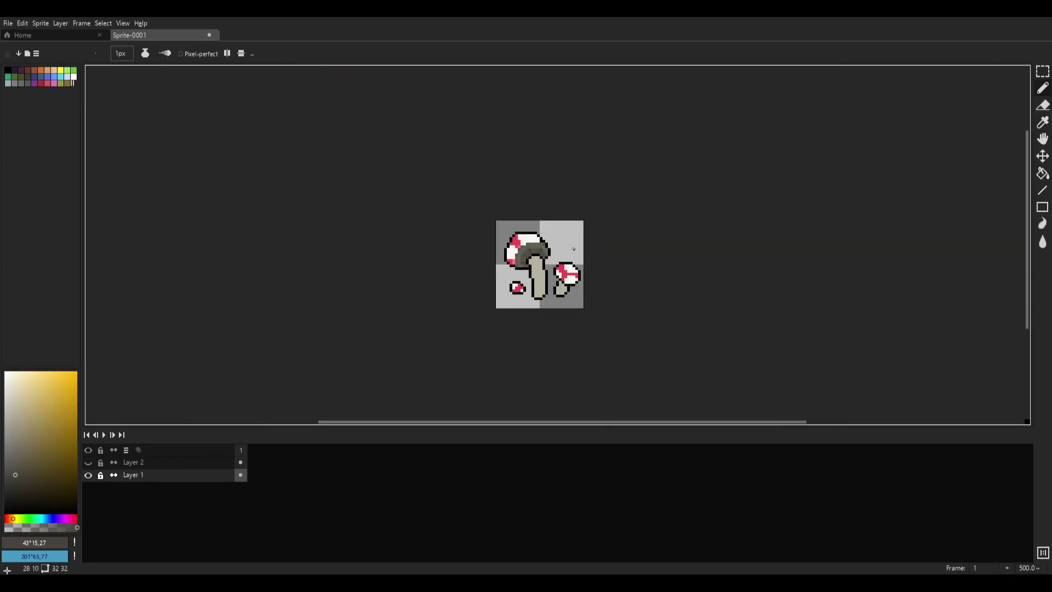
scroll(573, 247, "up", 7)
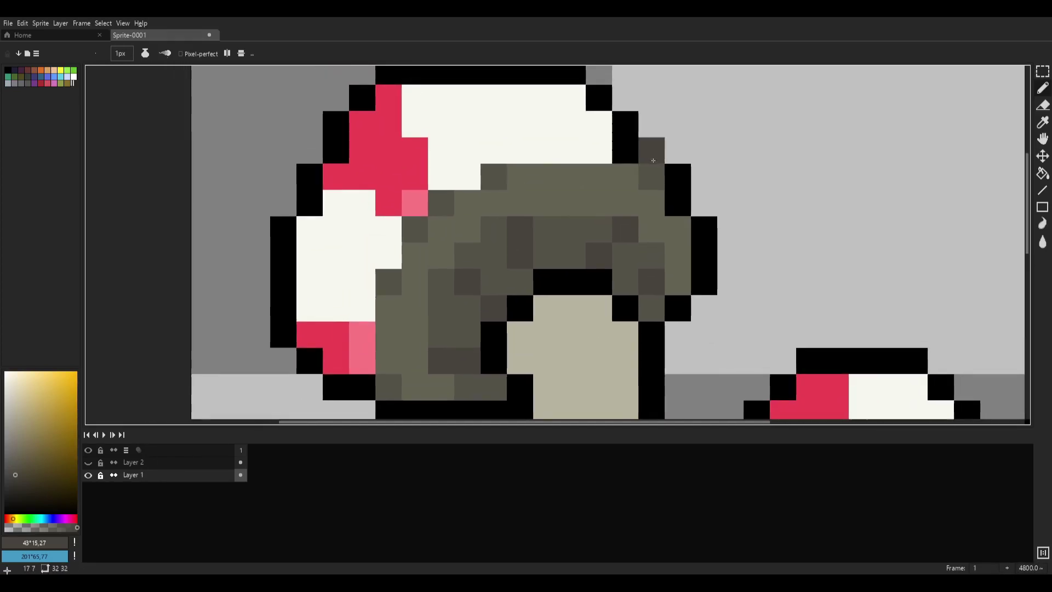
scroll(651, 159, "down", 4)
scroll(703, 244, "down", 3)
scroll(697, 164, "up", 6)
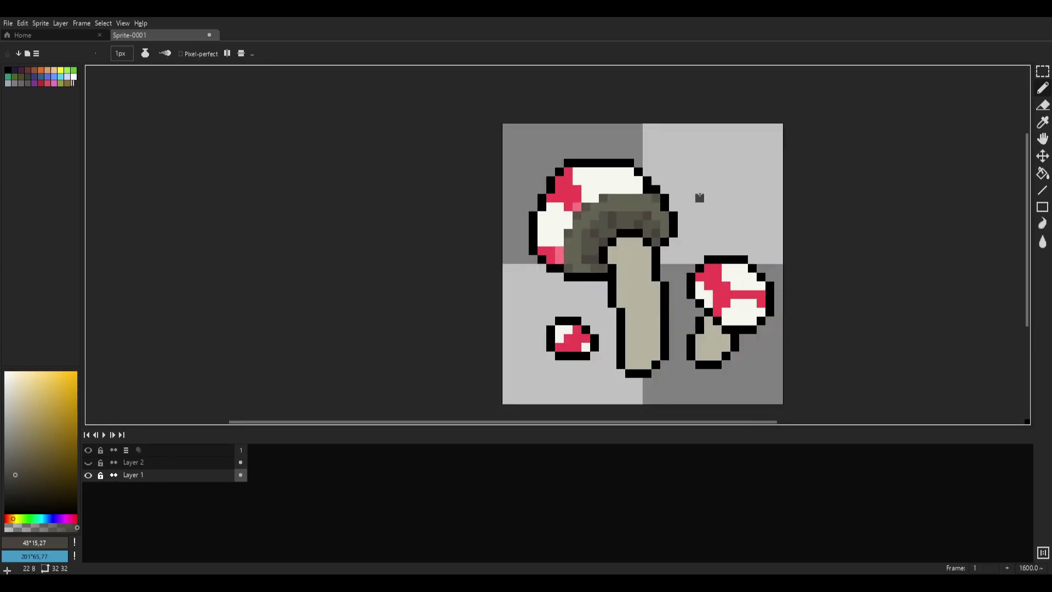
- Sample the cap's red #ed4352 and paint over the lighter pink pixels inside the large cap's red patches
left_click_drag(688, 170, 765, 166)
key("i")
left_click(613, 183)
left_click_drag(652, 314, 541, 280)
key("b")
left_click_drag(474, 266, 473, 283)
left_click(509, 178)
scroll(600, 174, "down", 4)
scroll(636, 180, "down", 4)
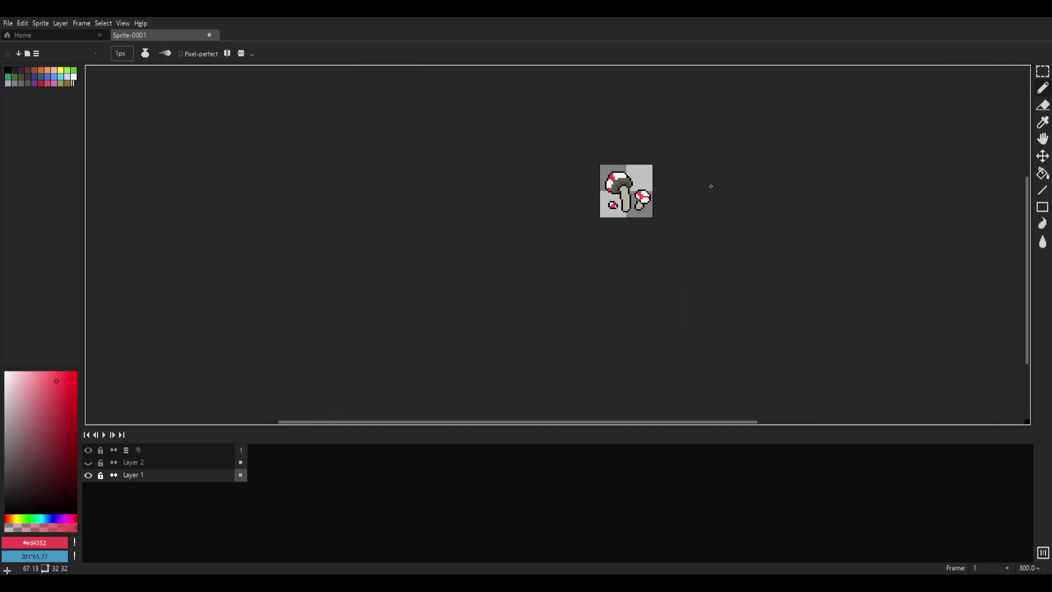
scroll(646, 187, "up", 7)
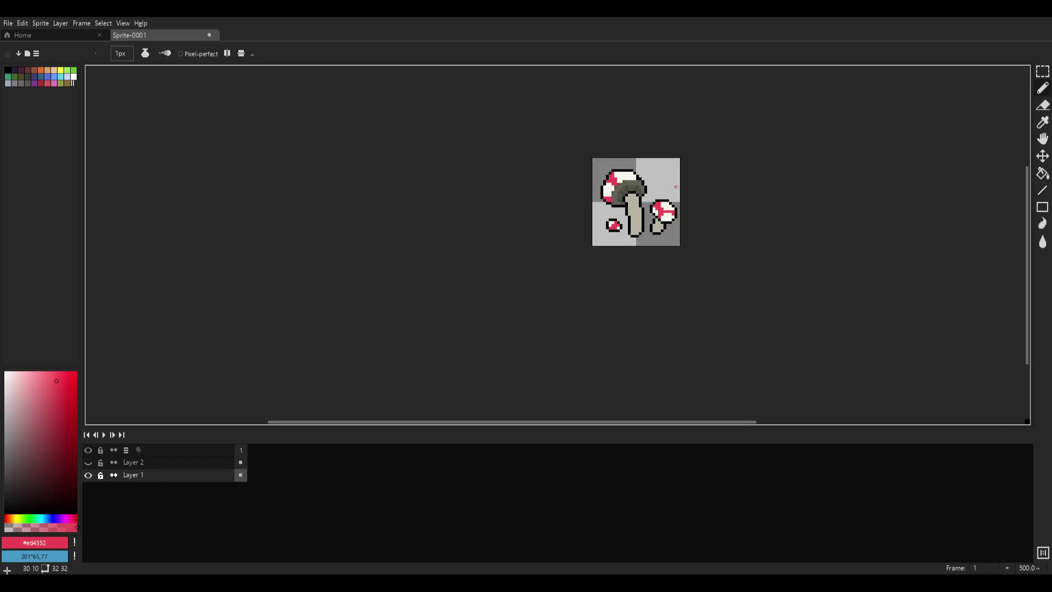
scroll(521, 158, "up", 2)
- Sample the large cap's white #f6f6ef, shift it to beige HSV 54°, 9, 87, and dot a pixel at the white area's upper corner
key("i")
left_click(514, 147)
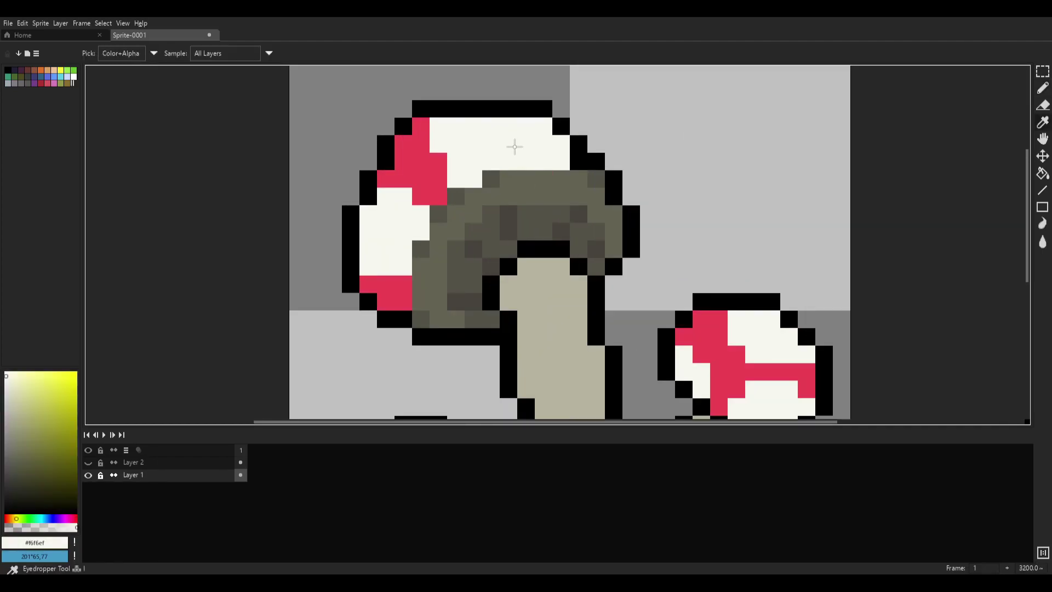
left_click_drag(522, 137, 557, 158)
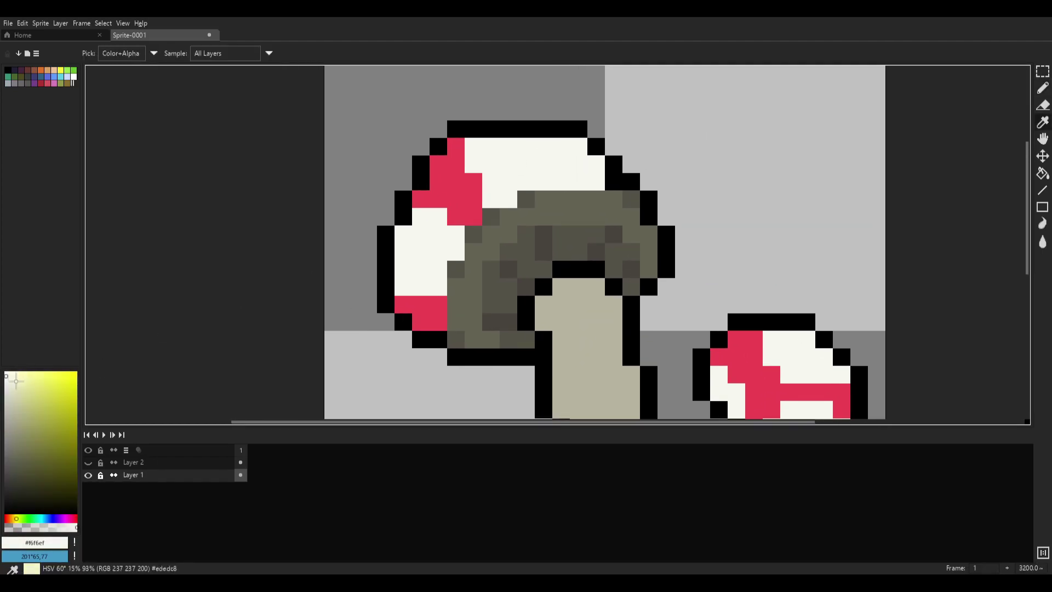
left_click(15, 518)
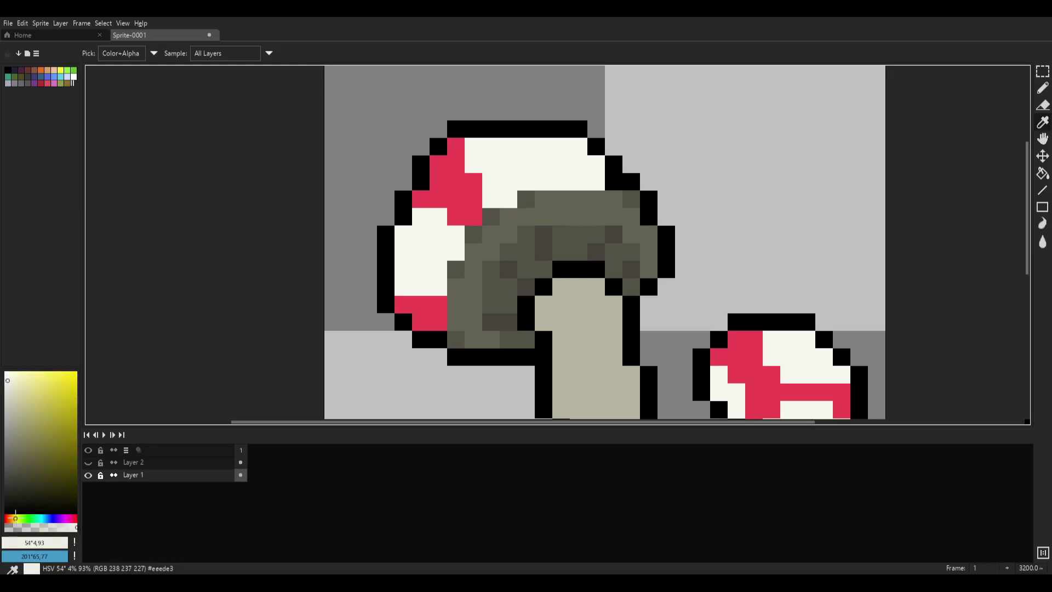
key("b")
left_click(11, 389)
left_click(574, 147)
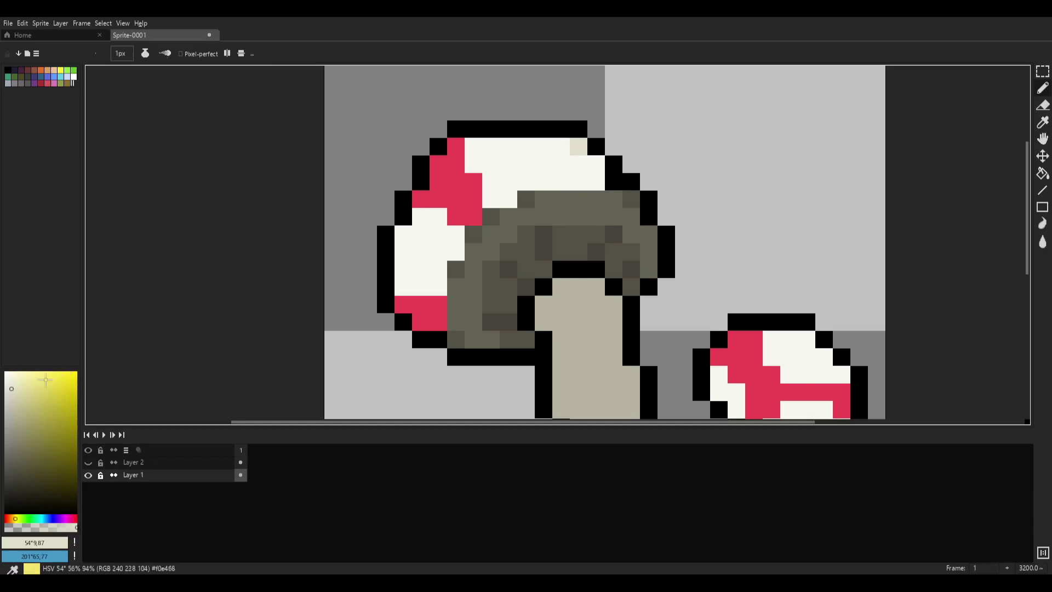
- Darken the beige to HSV 54°, 12, 78 and dot shading pixels at the corners of the large cap's white areas
left_click(14, 401)
left_click(421, 234)
left_click(403, 252)
scroll(532, 236, "down", 6)
scroll(532, 236, "up", 4)
scroll(532, 236, "up", 3)
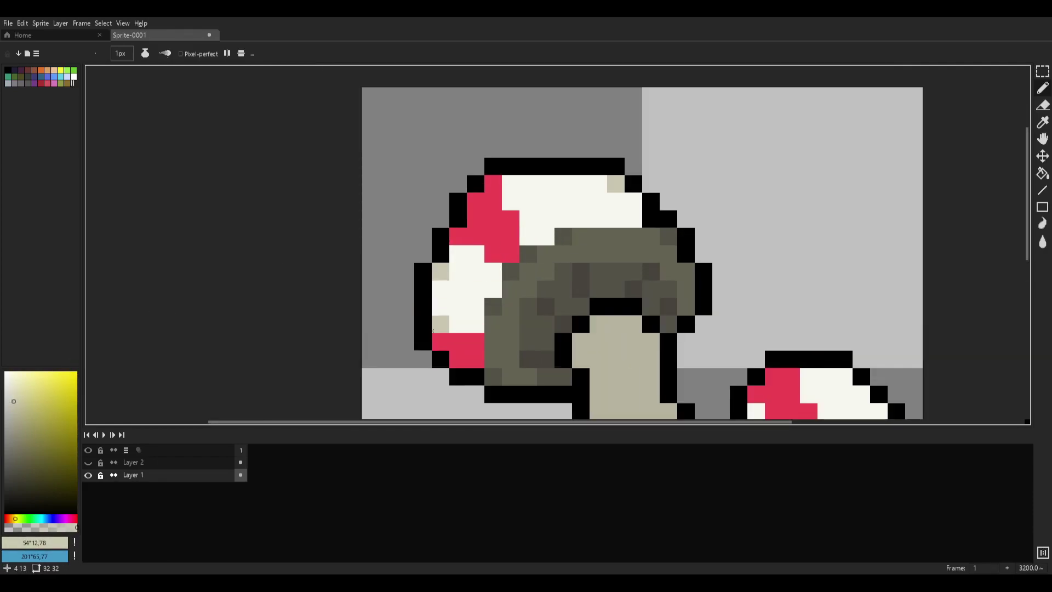
left_click(510, 201)
scroll(640, 223, "down", 3)
scroll(641, 223, "up", 2)
scroll(706, 218, "down", 8)
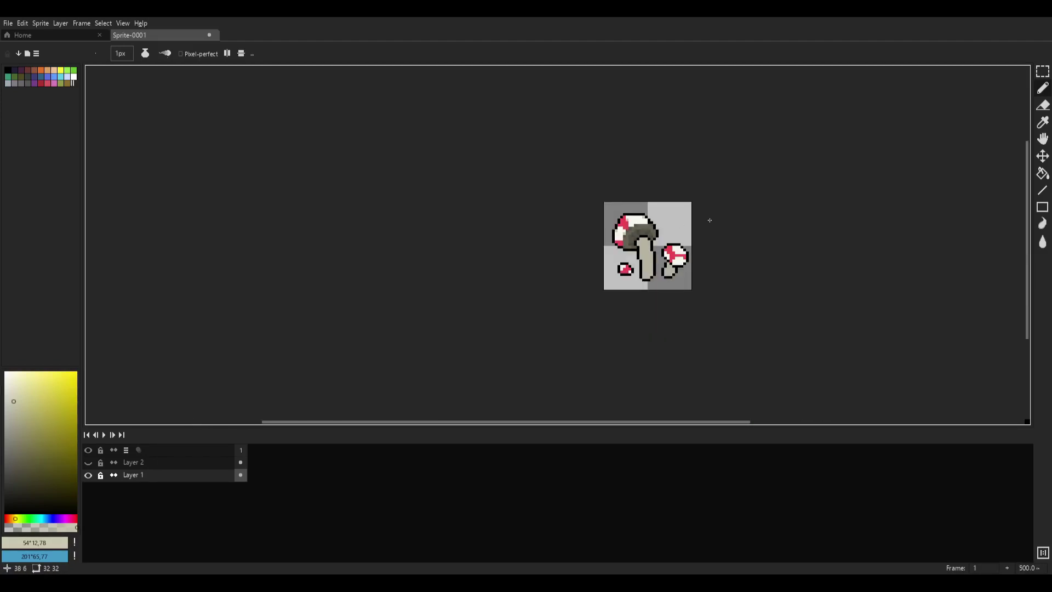
scroll(656, 259, "up", 11)
scroll(657, 260, "down", 11)
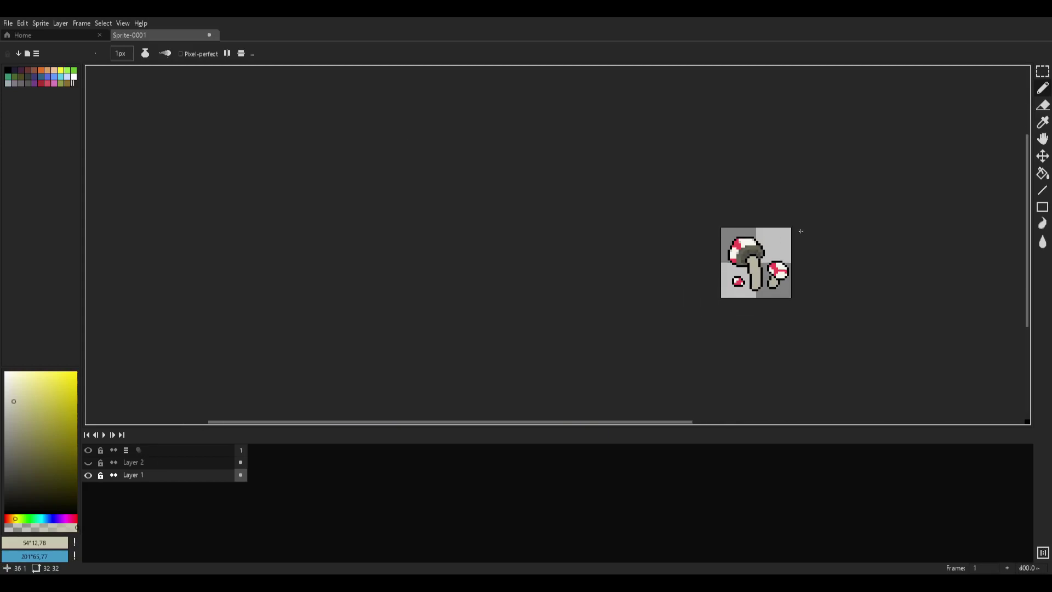
scroll(758, 229, "up", 9)
mouse_move(745, 230)
left_mouse_down()
mouse_move(721, 199)
mouse_move(682, 213)
left_mouse_up()
- Sample the red #ed4352, shift it to dark red HSV 351°, 74, 76, and dot it at the large cap's red patch corners
key("u")
key("i")
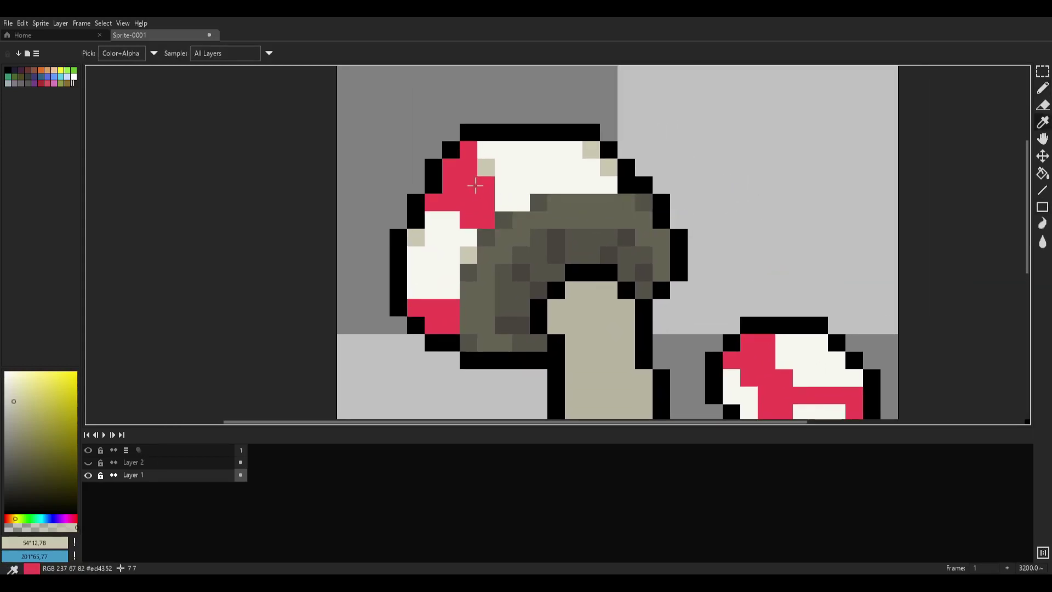
left_click(473, 198)
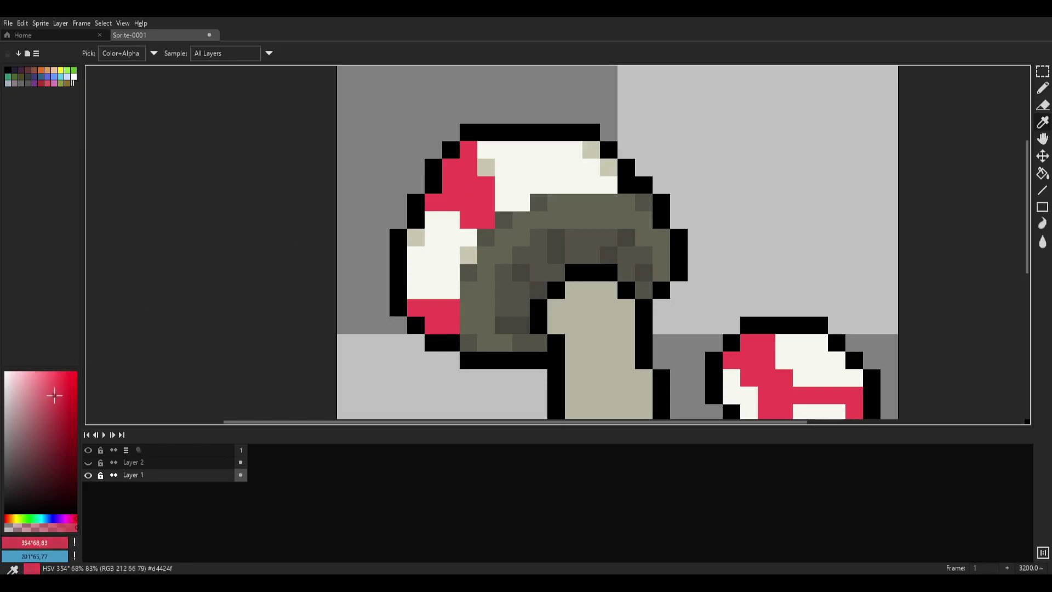
left_click(75, 519)
key("b")
left_click(58, 405)
left_click(454, 164)
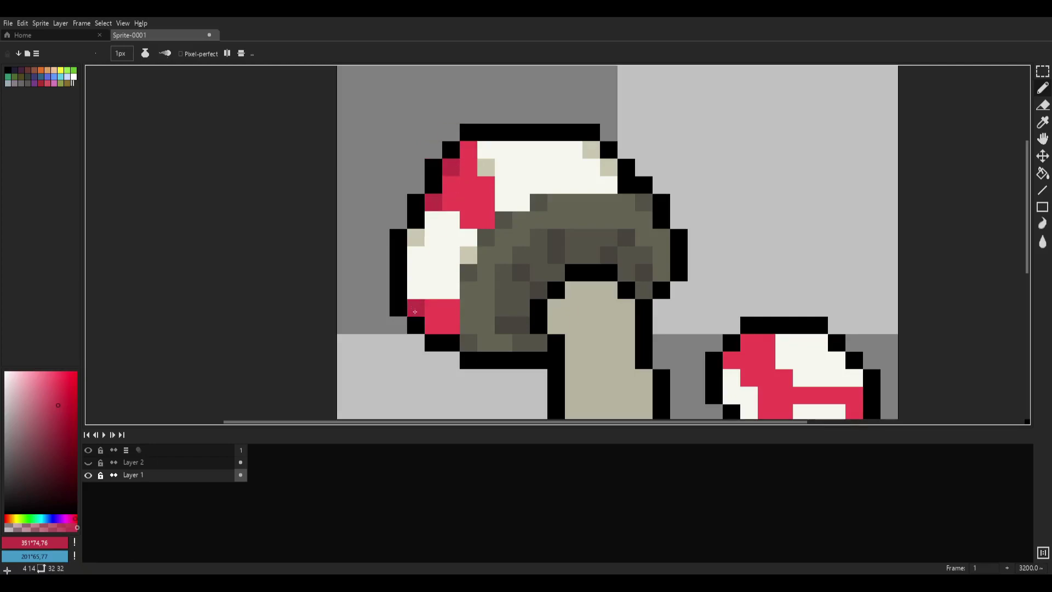
- Dot dark red shading pixels along the edges of the red patches on the small mushroom's cap and the tiny cap
scroll(621, 271, "down", 8)
scroll(623, 268, "up", 8)
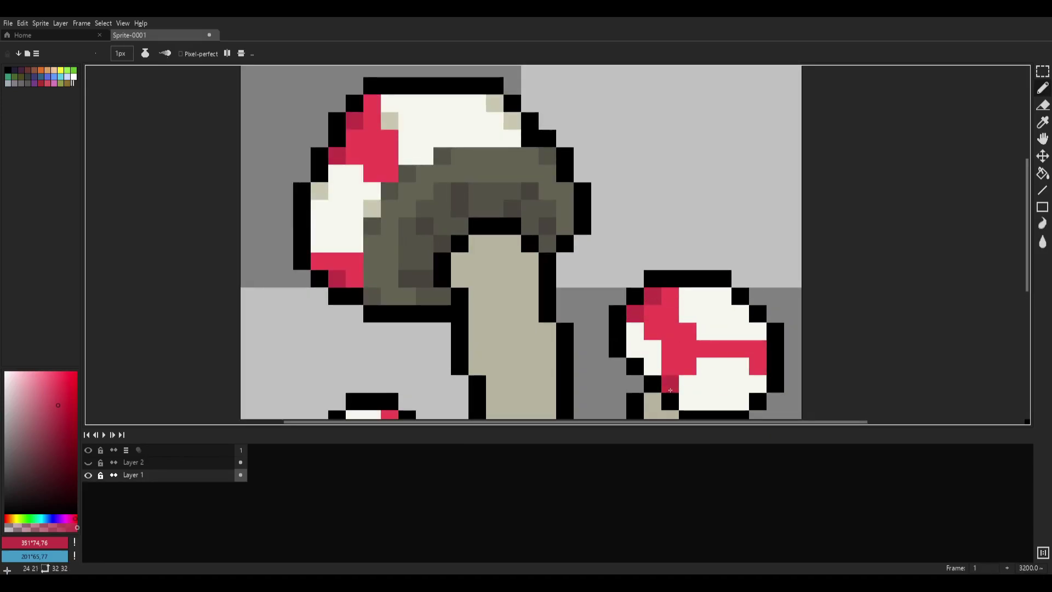
scroll(709, 301, "down", 6)
left_click_drag(710, 301, 617, 260)
scroll(524, 300, "up", 5)
left_click(545, 327)
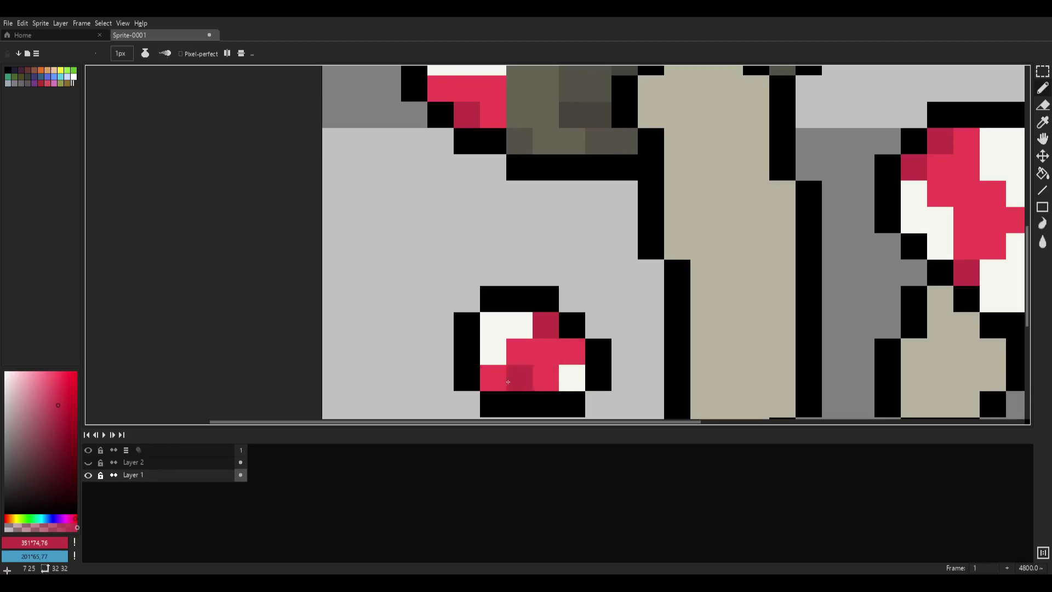
left_click(494, 378)
scroll(642, 319, "down", 7)
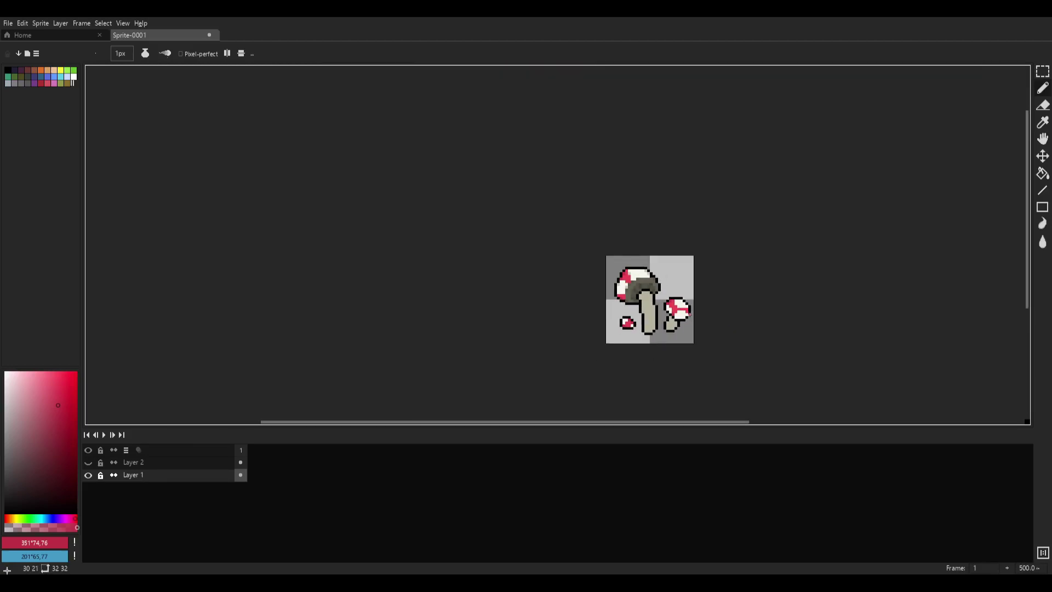
- Sample the beige #c9c7af and dot shading pixels at the white corners of the small mushroom's cap and the tiny cap
scroll(685, 304, "up", 7)
key("i")
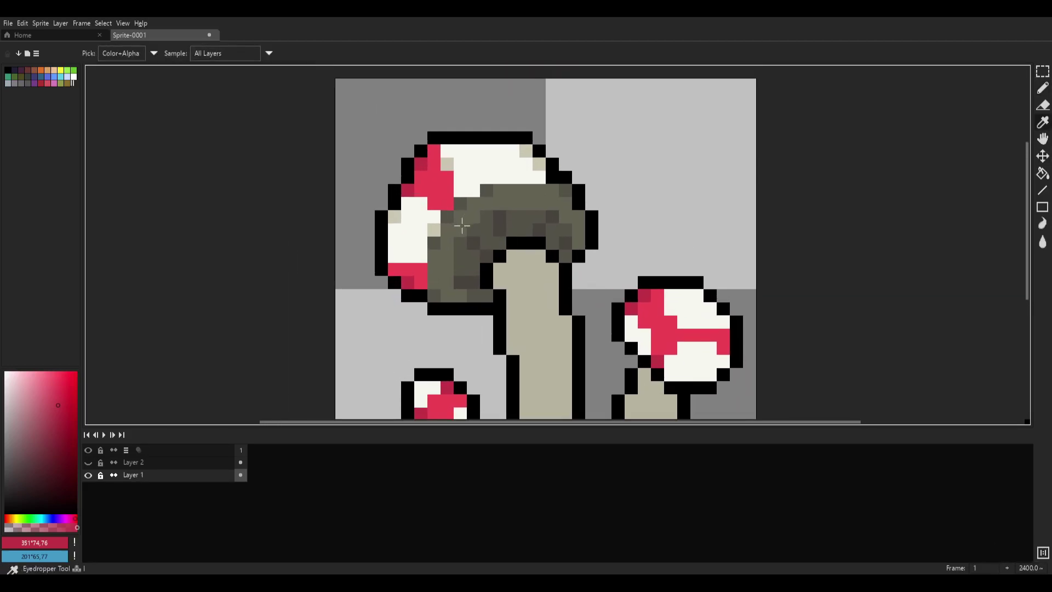
left_click(435, 230)
left_click_drag(509, 293, 511, 258)
key("b")
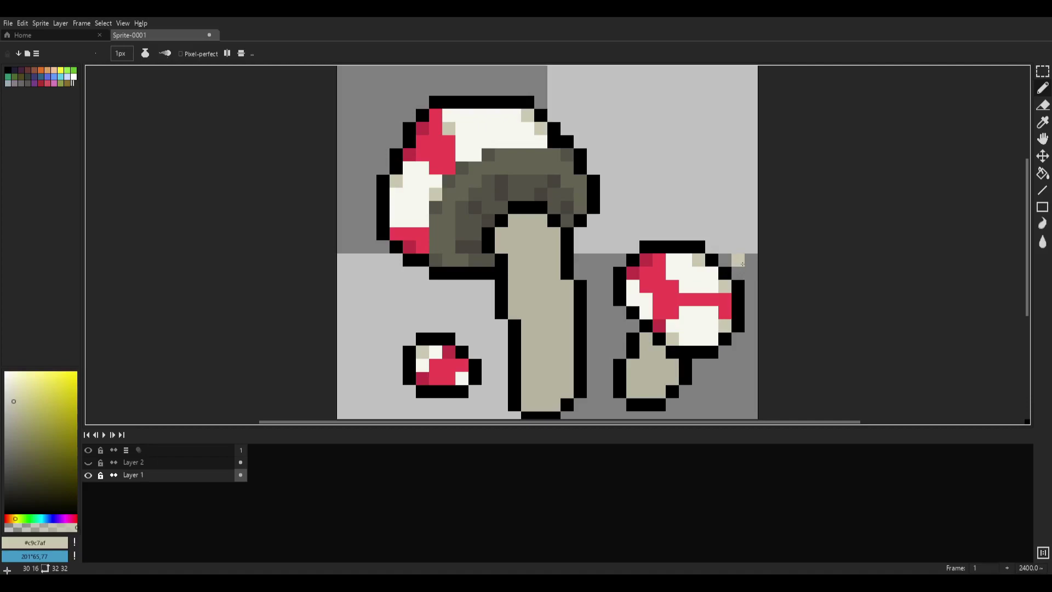
scroll(737, 278, "up", 3)
left_click(675, 267)
scroll(775, 260, "down", 8)
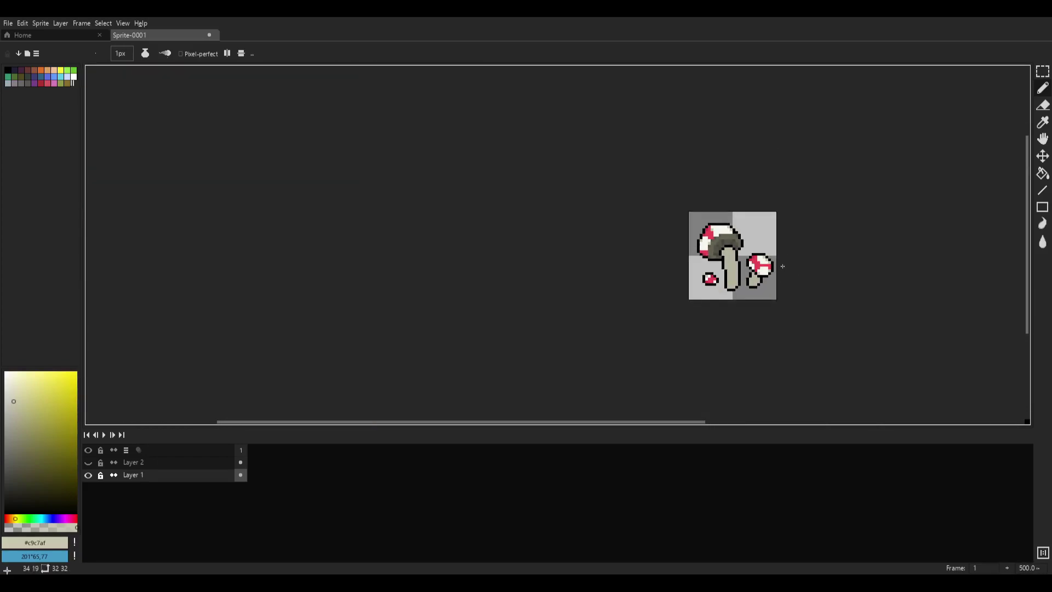
scroll(782, 268, "up", 9)
scroll(796, 215, "down", 9)
scroll(796, 215, "up", 5)
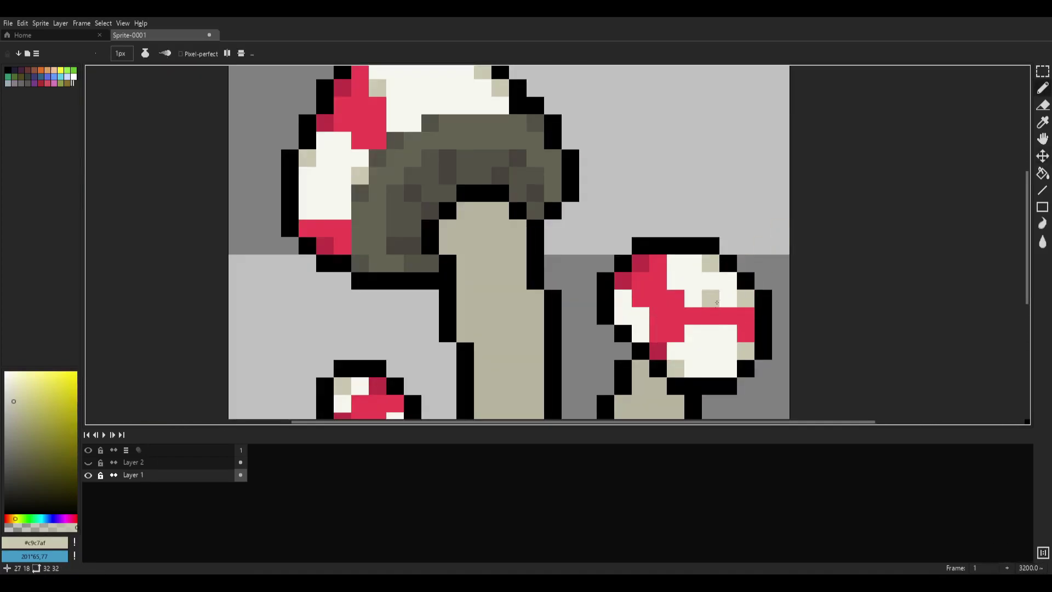
scroll(746, 284, "up", 1)
mouse_move(745, 207)
left_mouse_down()
mouse_move(745, 276)
mouse_move(712, 241)
left_mouse_up()
key("shift+s")
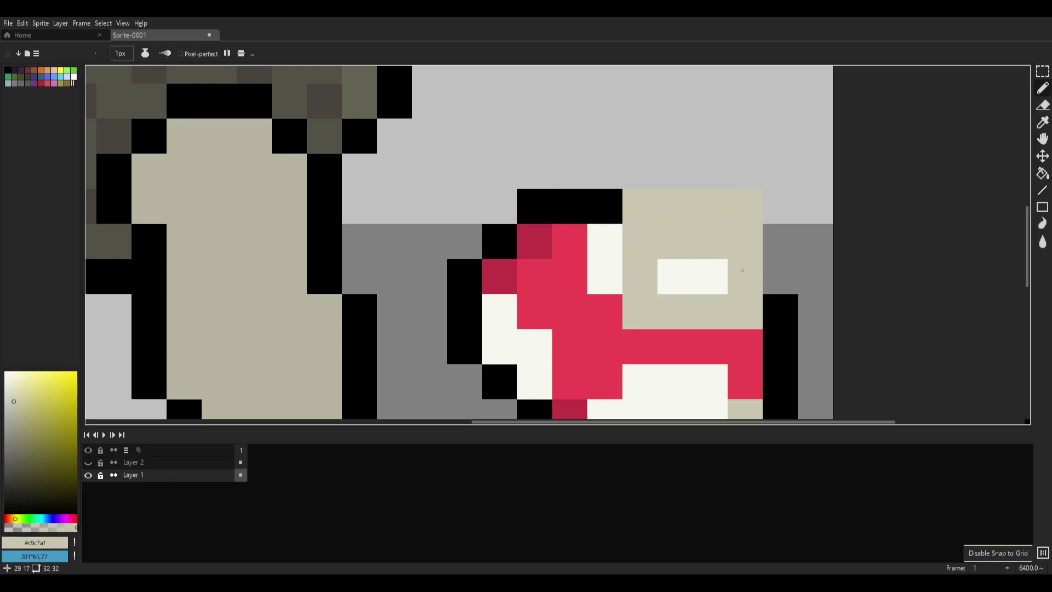
key("ctrl+z")
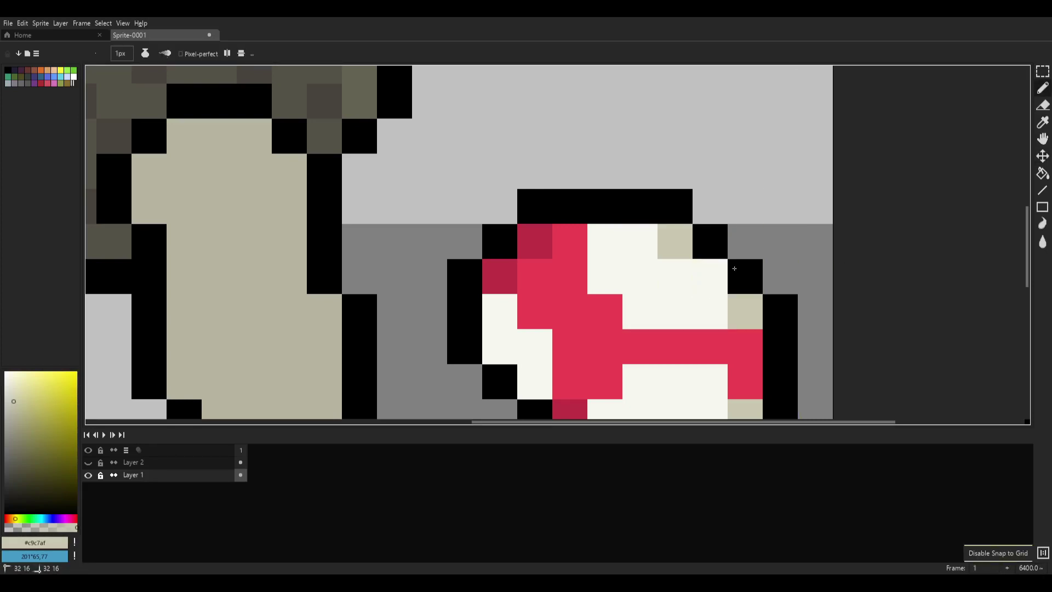
scroll(732, 258, "down", 5)
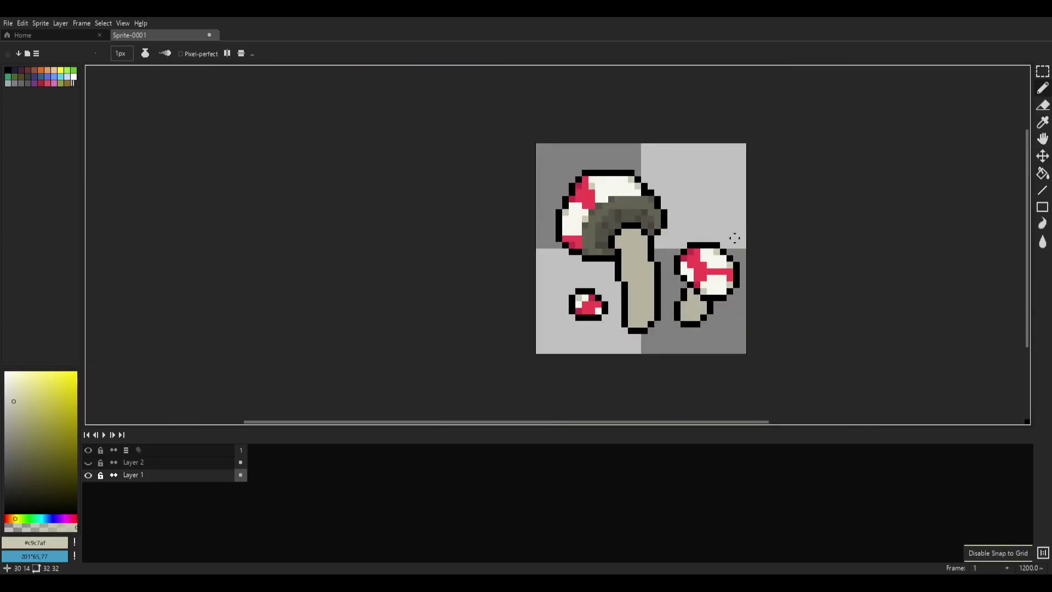
left_click(103, 24)
left_click(457, 70)
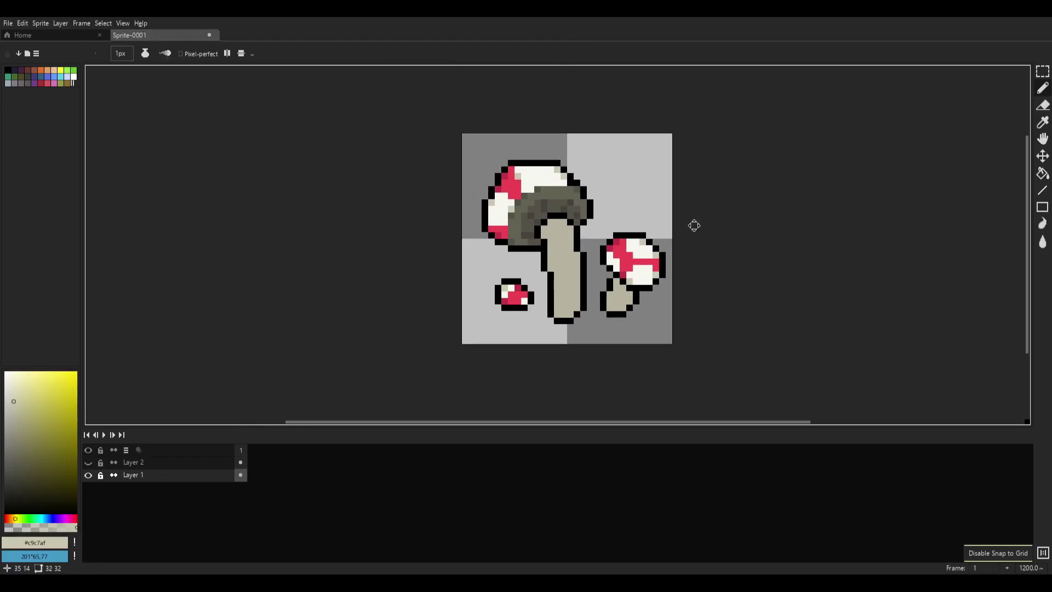
left_click_drag(694, 224, 612, 186)
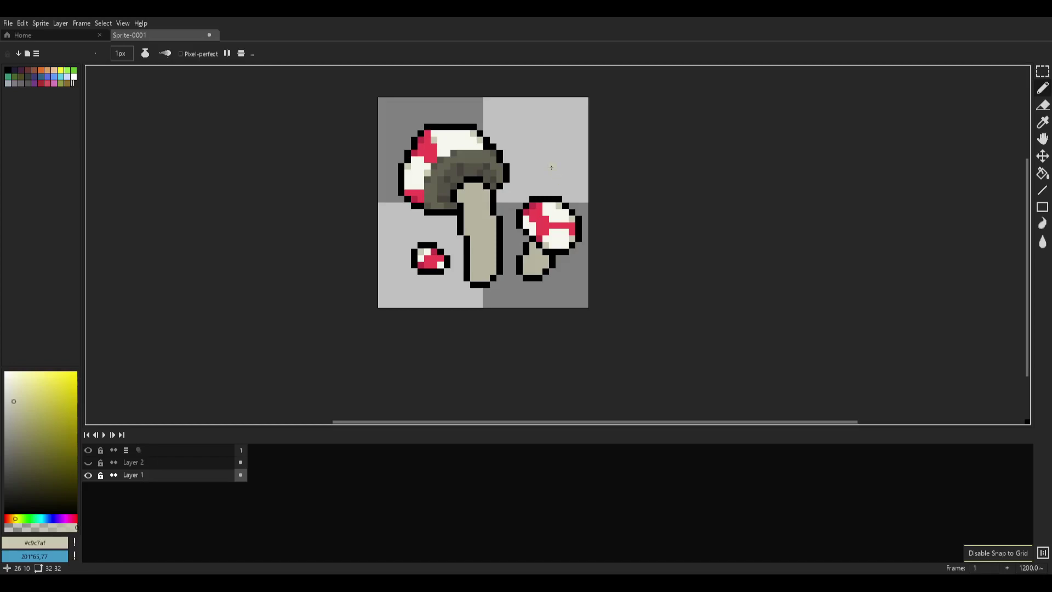
- Sample the dark red #c23246 from the small mushroom's cap for the Pencil tool
scroll(550, 175, "up", 3)
mouse_move(623, 282)
left_mouse_down()
mouse_move(631, 223)
mouse_move(655, 215)
left_mouse_up()
key("i")
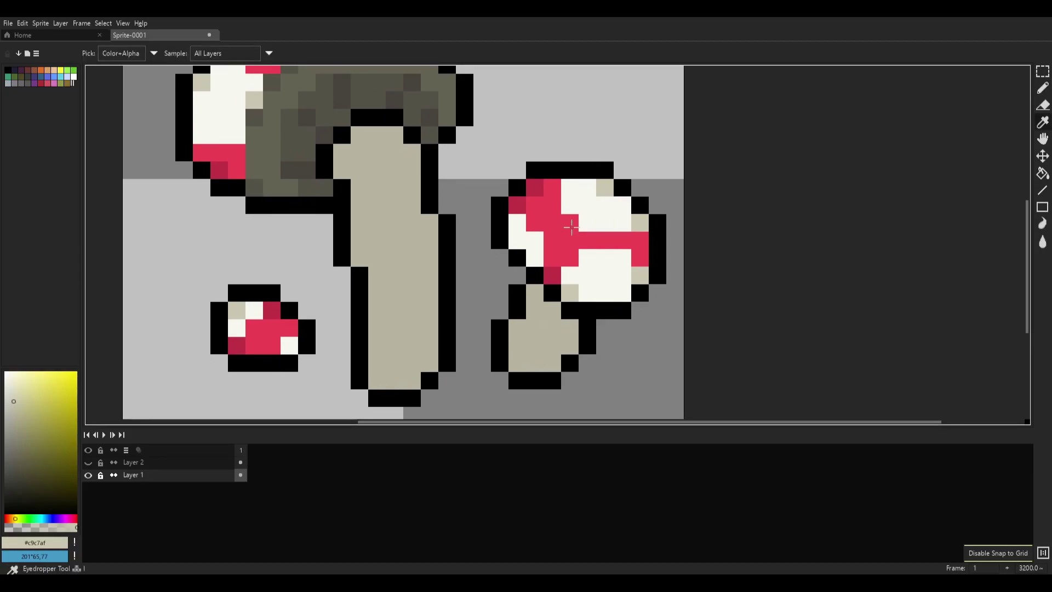
left_click(553, 206)
key("b")
scroll(721, 228, "down", 5)
scroll(671, 226, "up", 3)
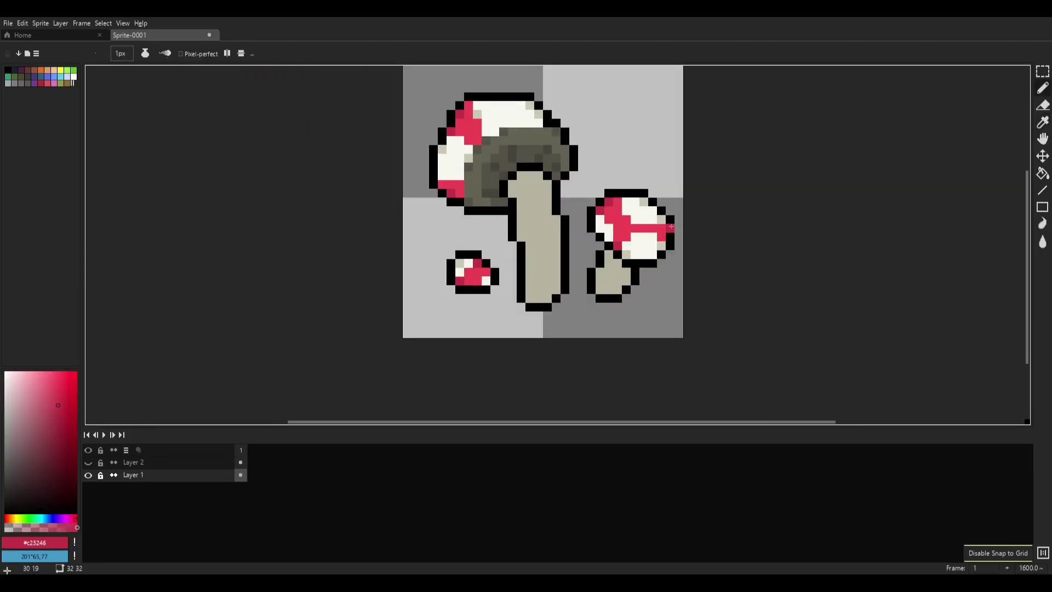
left_click_drag(647, 193, 556, 201)
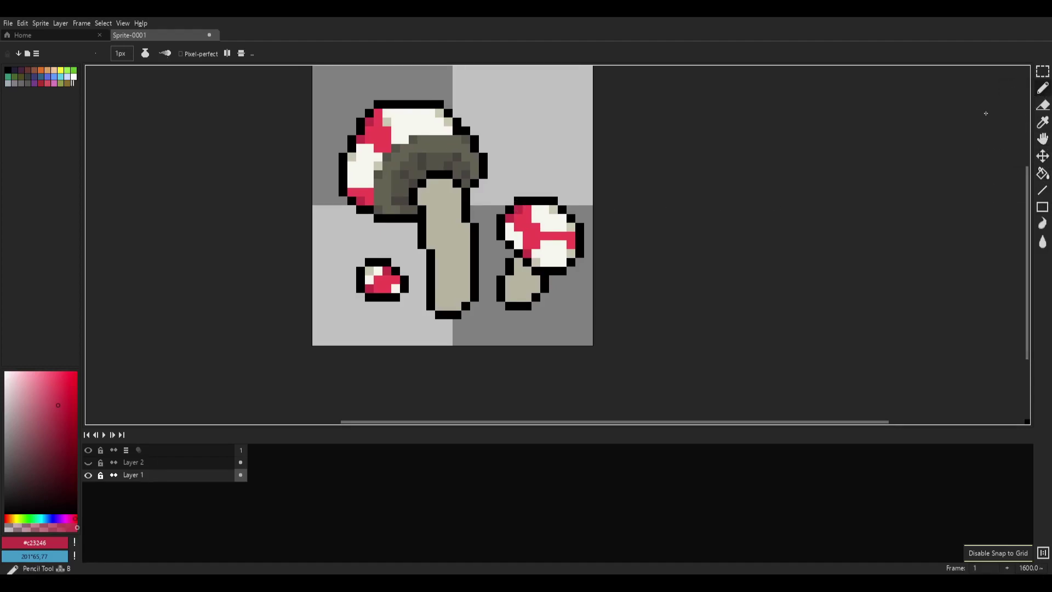
scroll(556, 234, "up", 5)
left_click(42, 25)
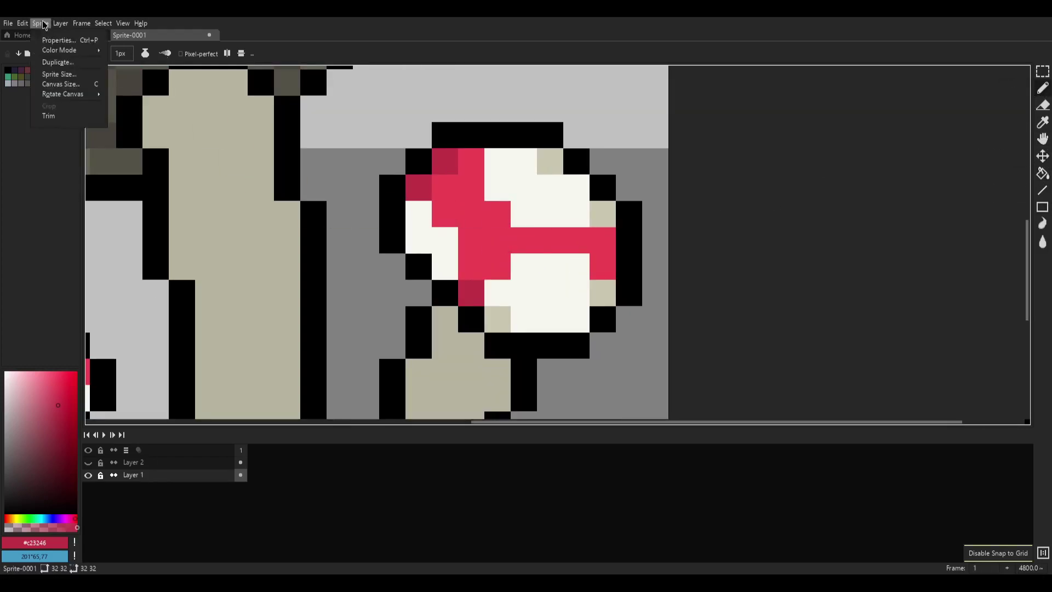
mouse_move(97, 24)
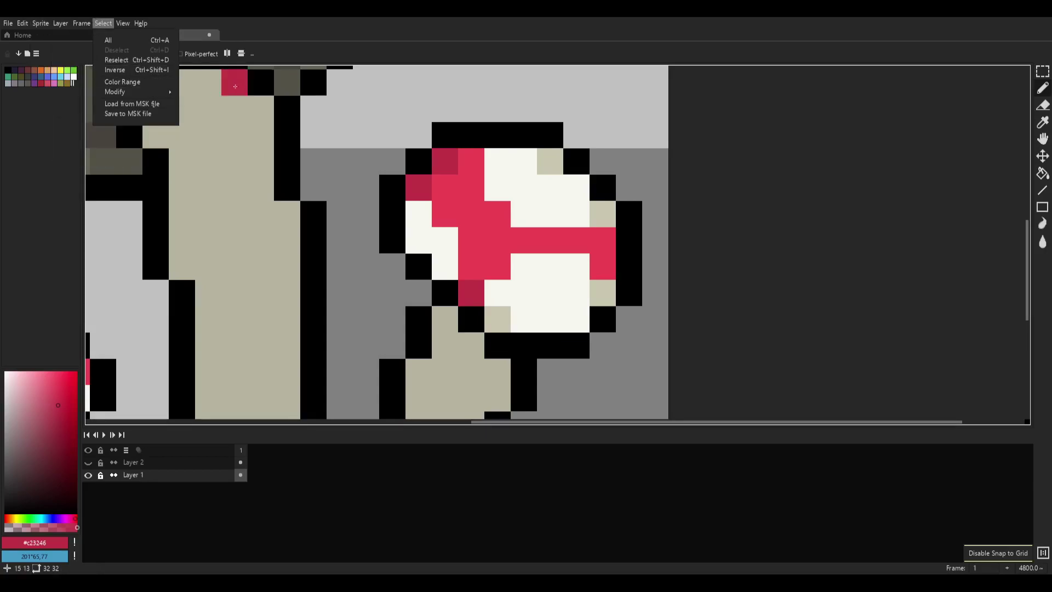
left_click(405, 54)
key("ctrl")
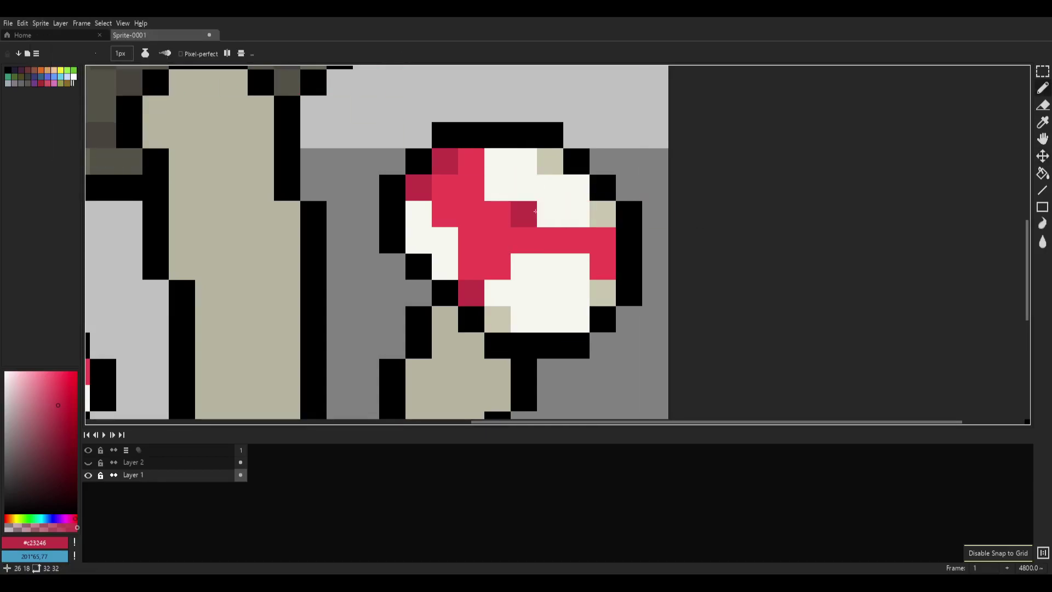
left_click(159, 474)
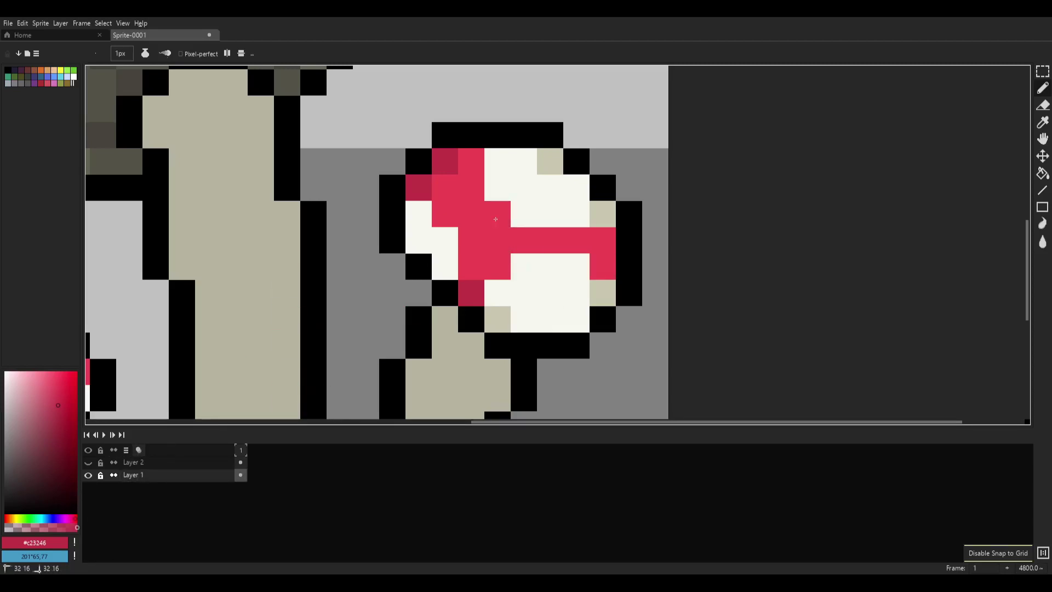
scroll(518, 166, "down", 4)
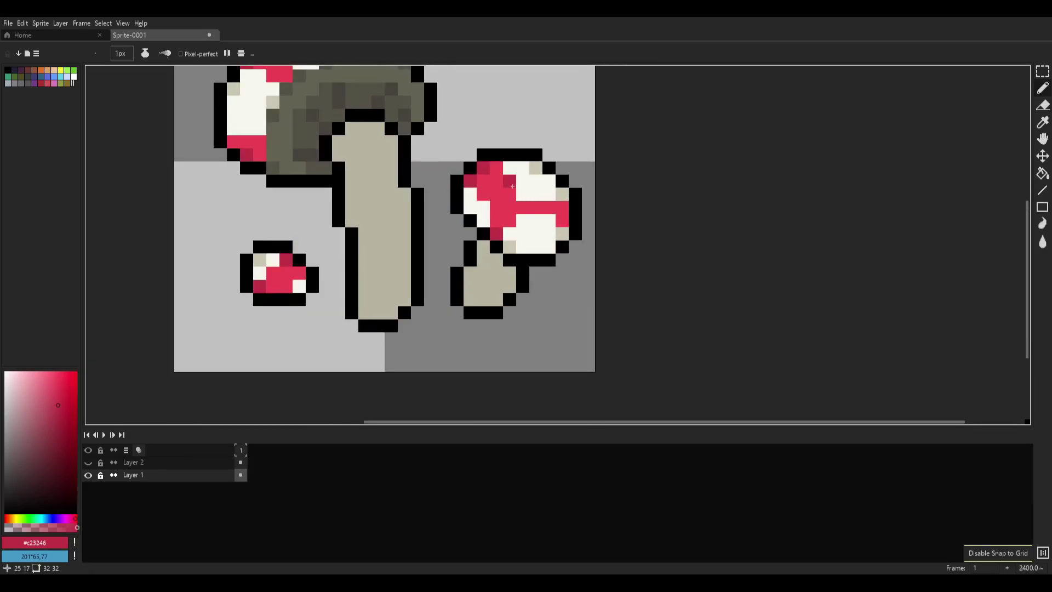
- Sample the bright red #ed4352 from the small mushroom's cap with the Eyedropper
key("r")
key("t")
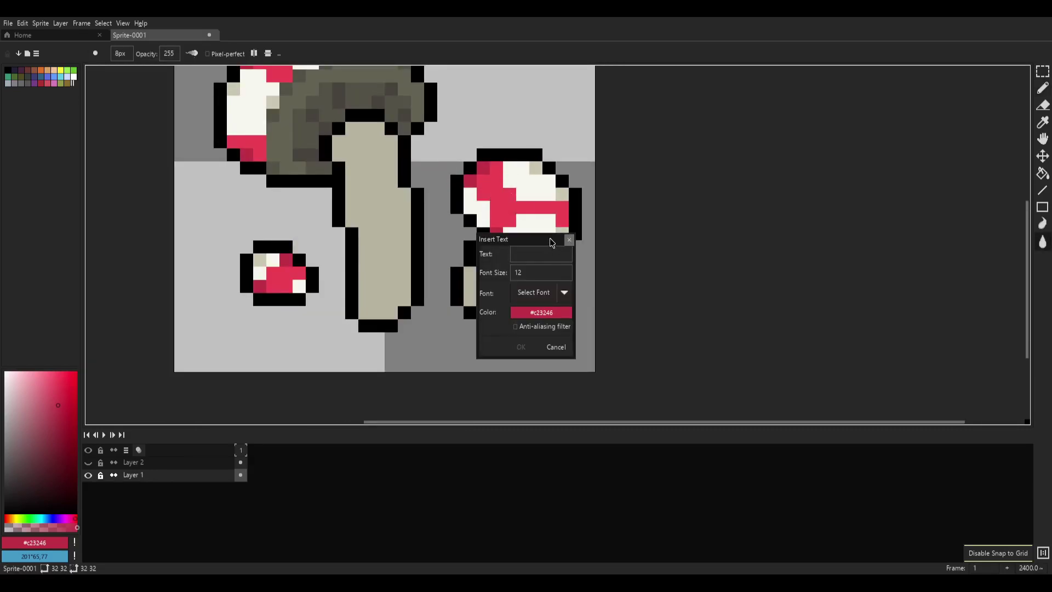
left_click(569, 240)
key("p")
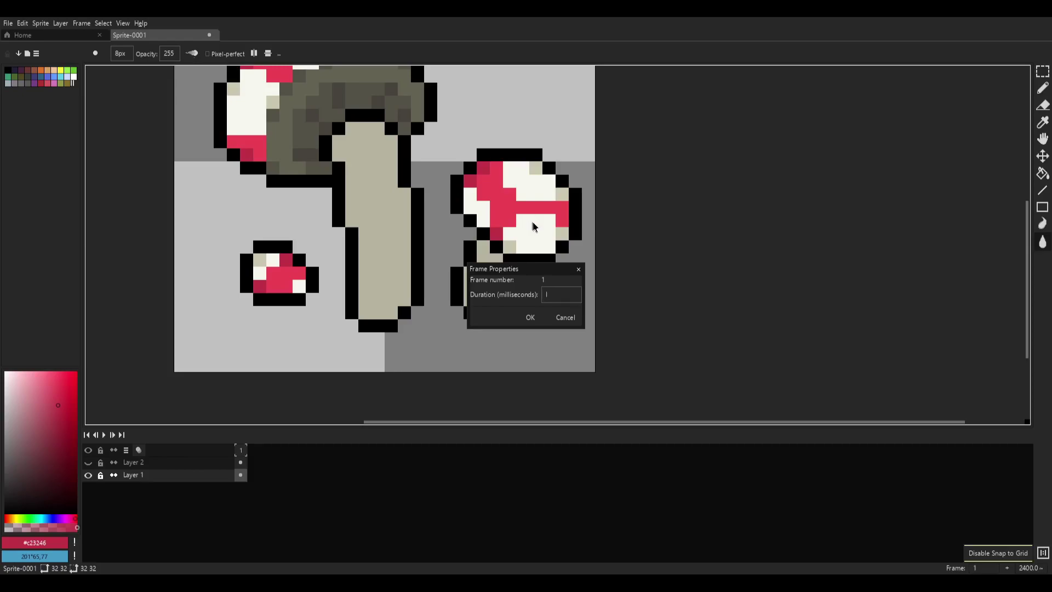
key("Escape")
key("i")
left_click(515, 218)
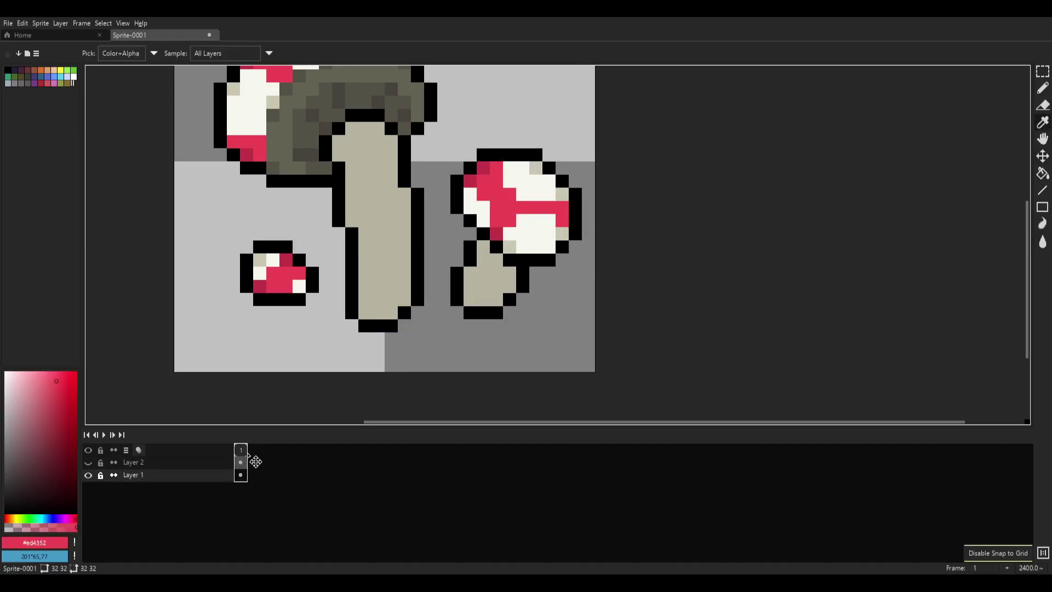
- Add a new layer directly above Layer 1 and switch to the Pencil tool
right_click(243, 452)
left_click(210, 517)
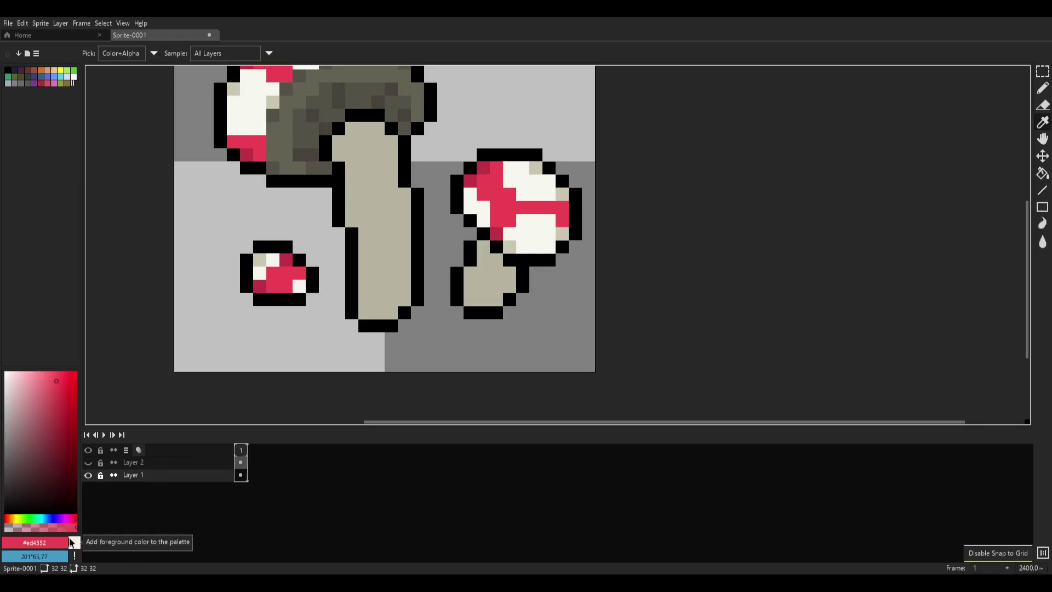
right_click(135, 482)
left_click(165, 477)
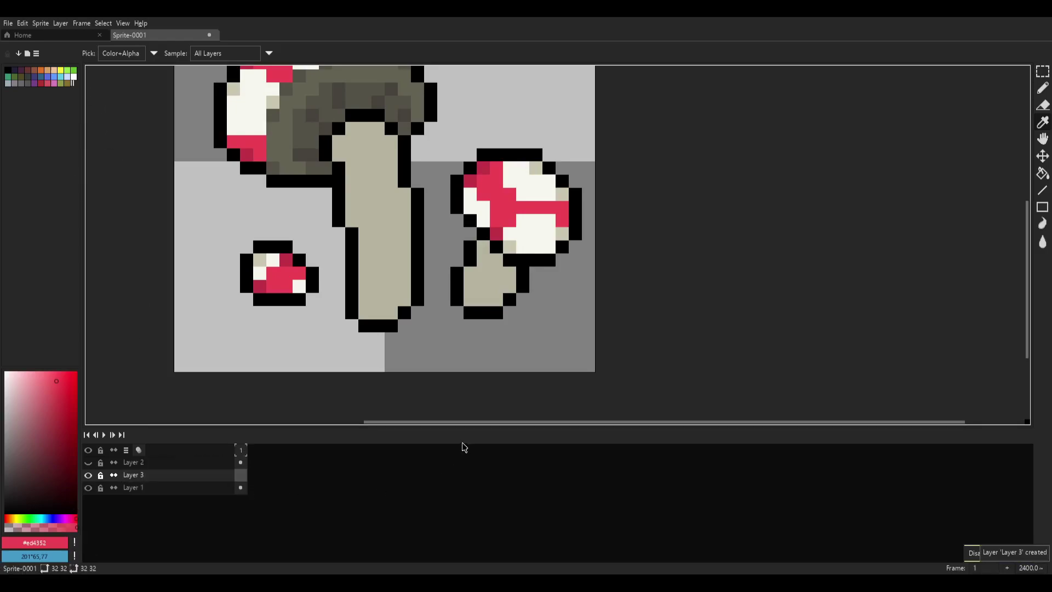
key("b")
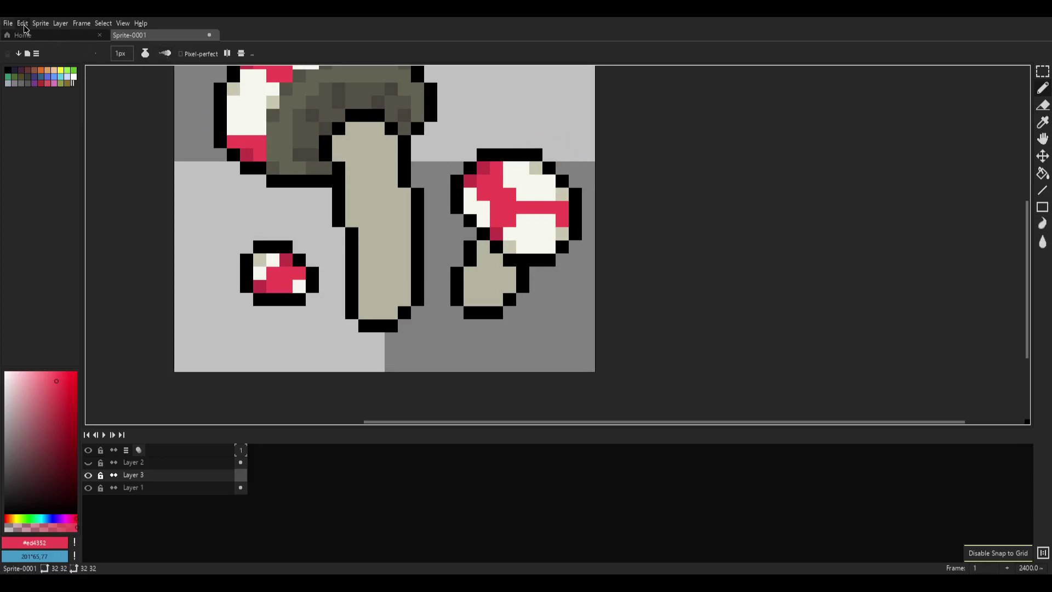
- Clear the rectangular selection covering the upper-right quarter of the canvas
scroll(487, 183, "down", 2)
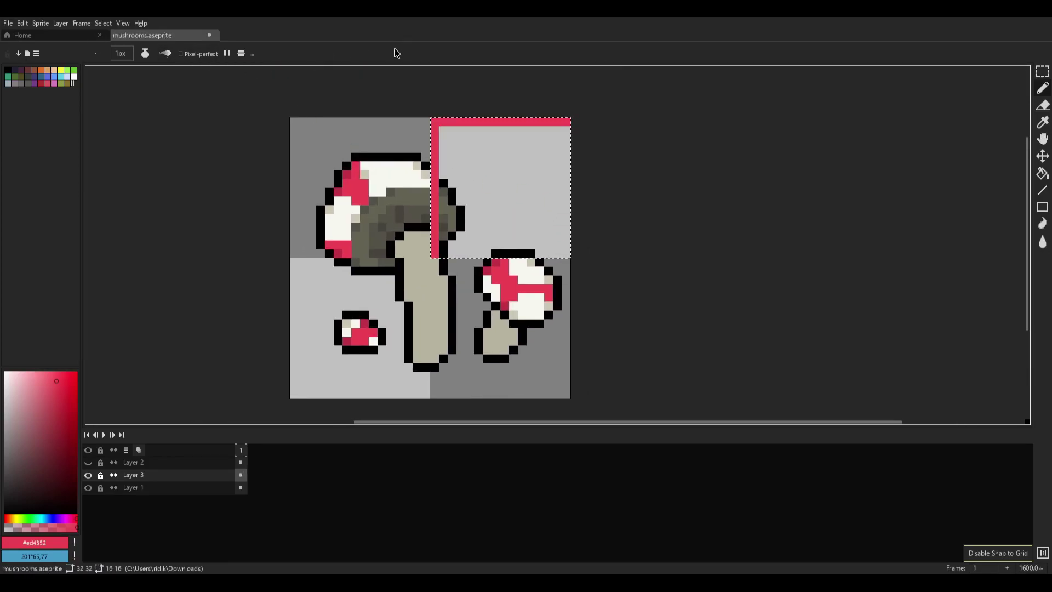
left_click(103, 23)
left_click(113, 47)
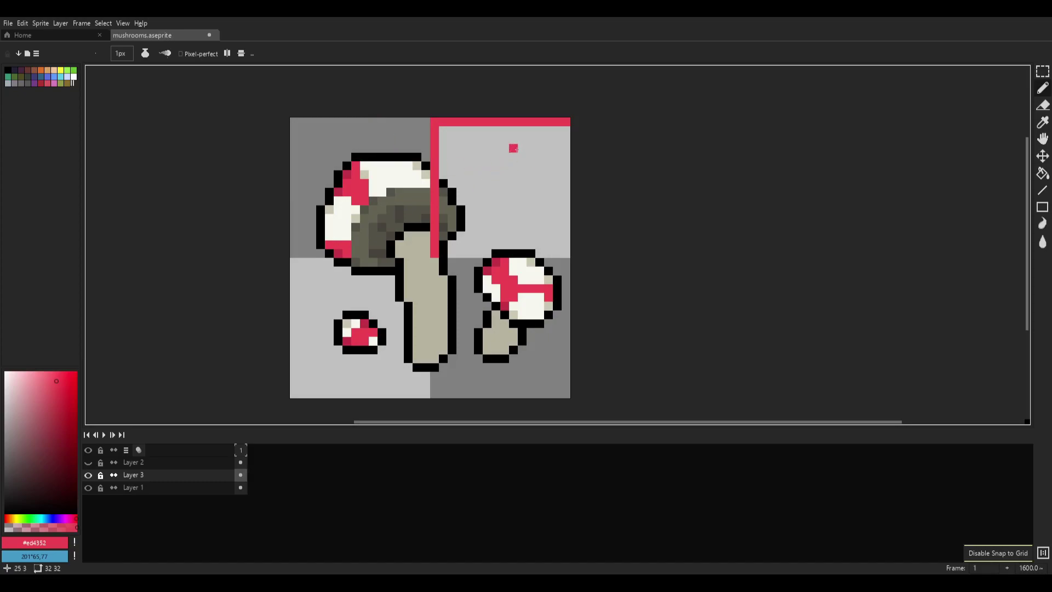
- Toggle Snap to Grid off and test the Pencil with a stroke over the small mushroom
left_click(123, 23)
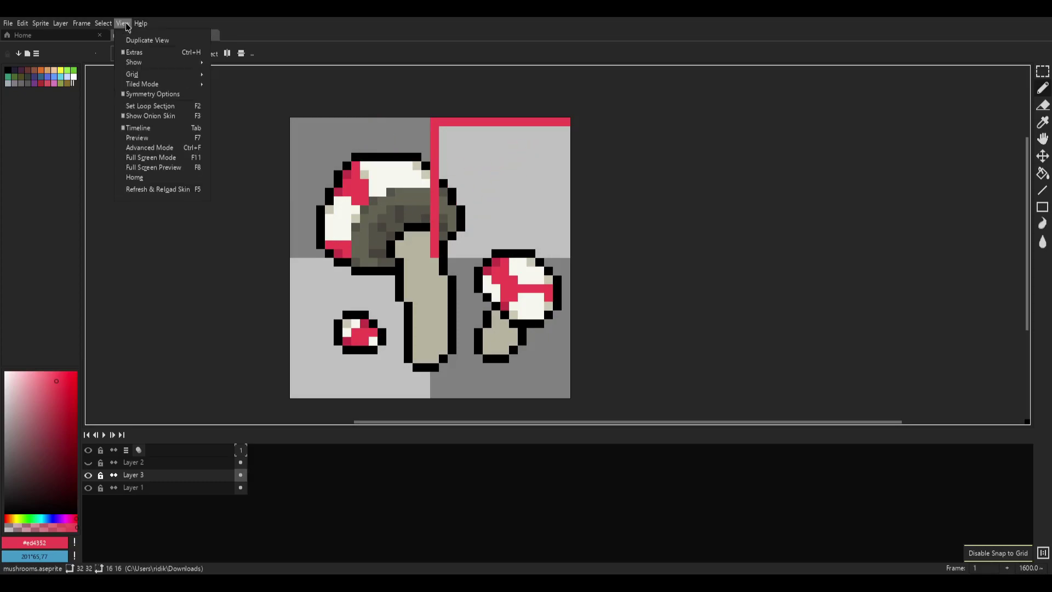
left_click(156, 76)
key("shift+s")
mouse_move(557, 270)
left_mouse_down()
mouse_move(302, 306)
mouse_move(306, 165)
mouse_move(446, 364)
left_mouse_up()
key("shift+s")
- Undo the red strokes along the edges of the canvas's upper-right quarter and remove the selection there
key("ctrl+z")
key("ctrl+z")
key("ctrl+z")
key("ctrl+z")
key("ctrl+z")
key("ctrl+z")
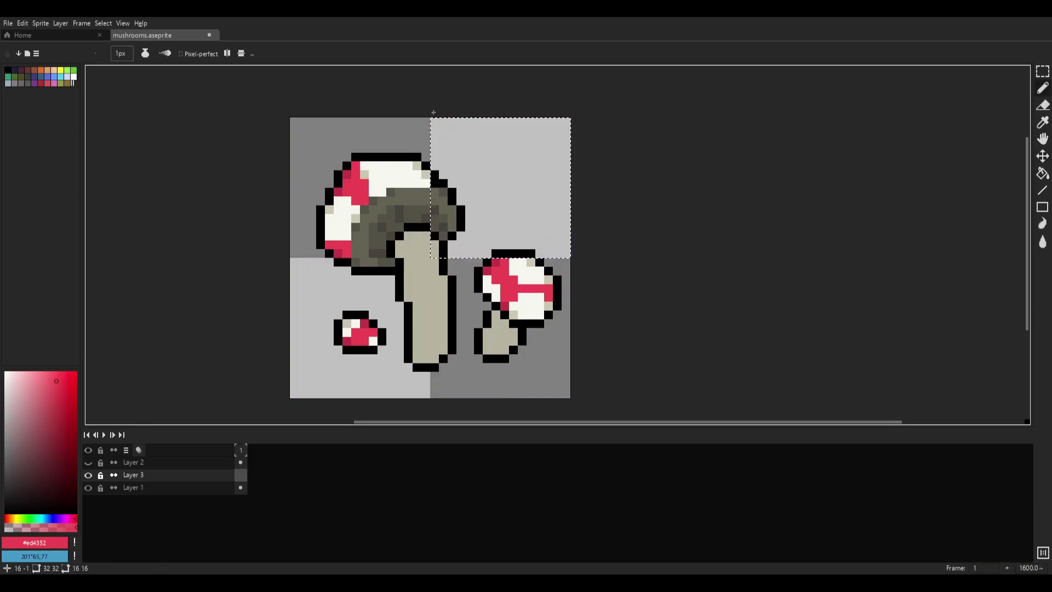
left_click(103, 23)
left_click(108, 54)
- Test pencil strokes in the empty upper-right area with Snap to Grid switched on and off, undoing them
mouse_move(504, 174)
left_mouse_down()
mouse_move(439, 238)
mouse_move(418, 158)
mouse_move(481, 193)
left_mouse_up()
key("ctrl+z")
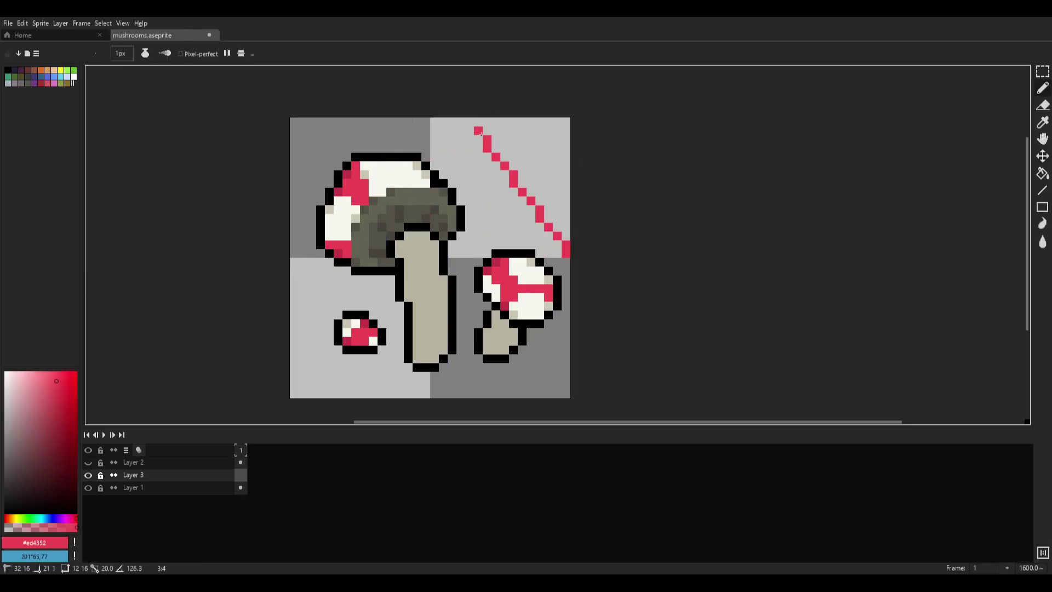
key("shift+s")
mouse_move(497, 133)
left_mouse_down()
mouse_move(459, 139)
mouse_move(478, 229)
mouse_move(539, 136)
mouse_move(375, 344)
mouse_move(316, 286)
mouse_move(472, 320)
mouse_move(320, 327)
mouse_move(477, 236)
left_mouse_up()
key("ctrl+z")
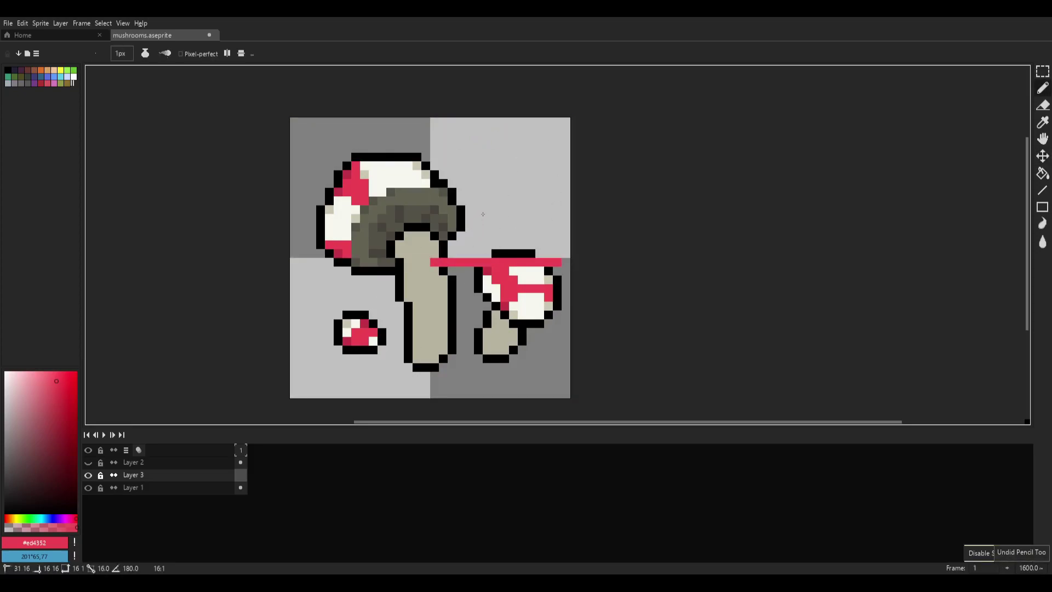
key("ctrl+z")
left_click(104, 23)
mouse_move(123, 23)
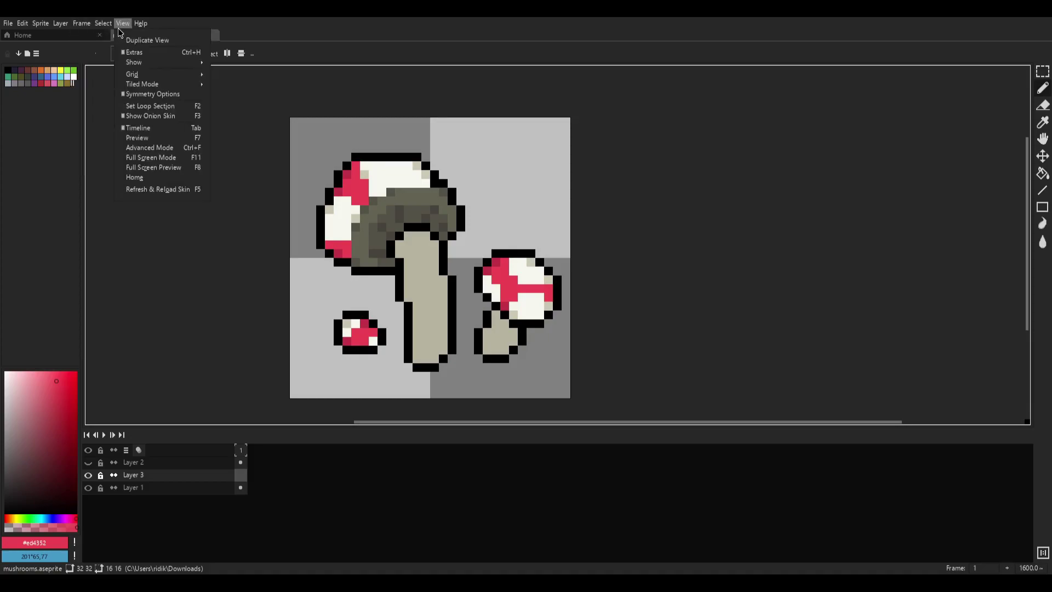
mouse_move(156, 75)
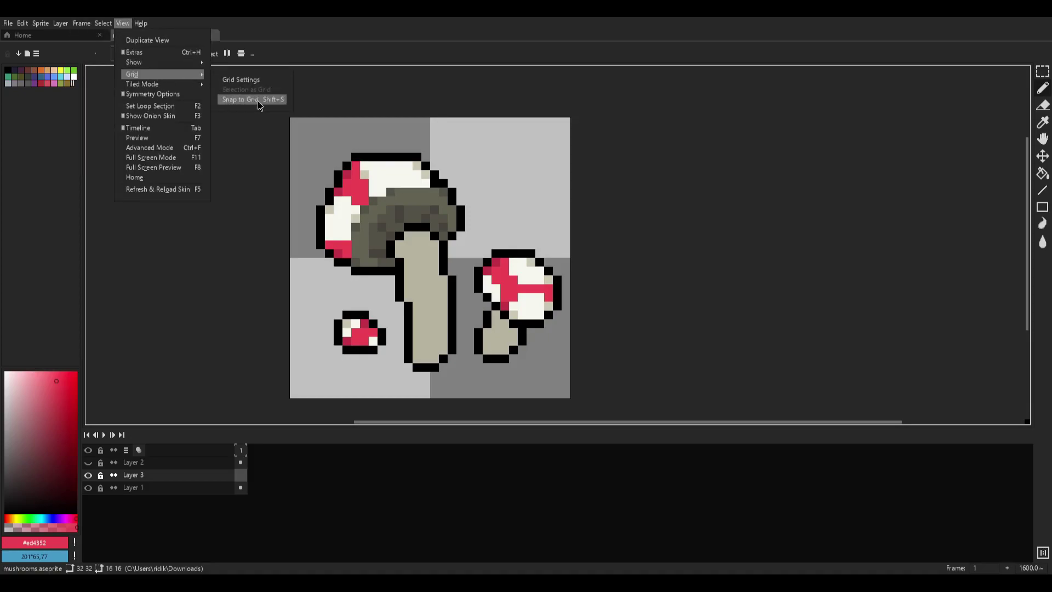
left_click_drag(532, 204, 515, 157)
- Sample the dark red #c23246 and dot a shading pixel in the inner corner of the small cap's red band
scroll(513, 230, "up", 2)
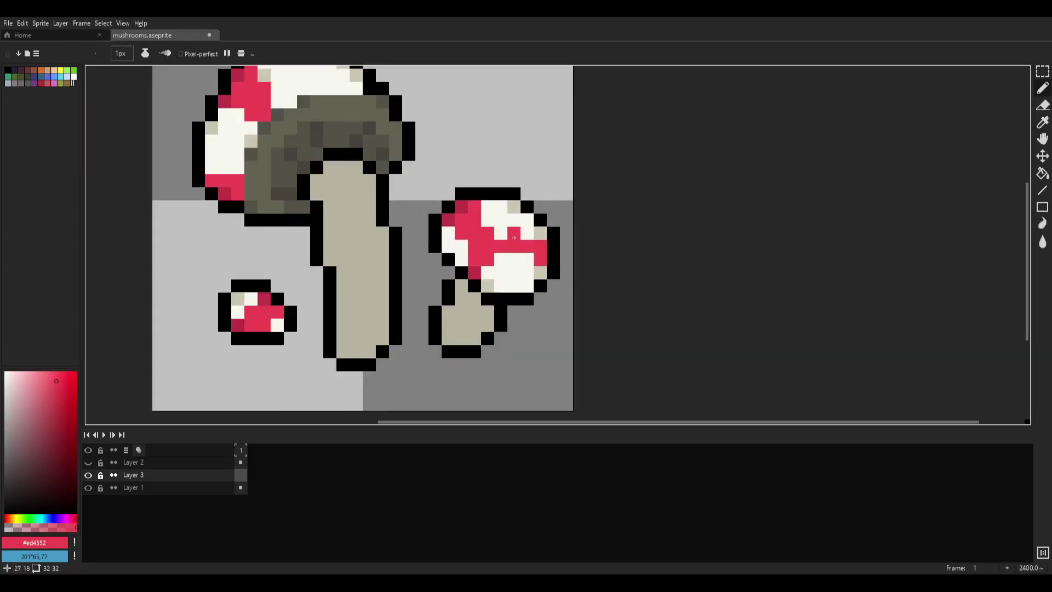
scroll(510, 224, "up", 1)
left_click(412, 189, "alt")
left_click(463, 242)
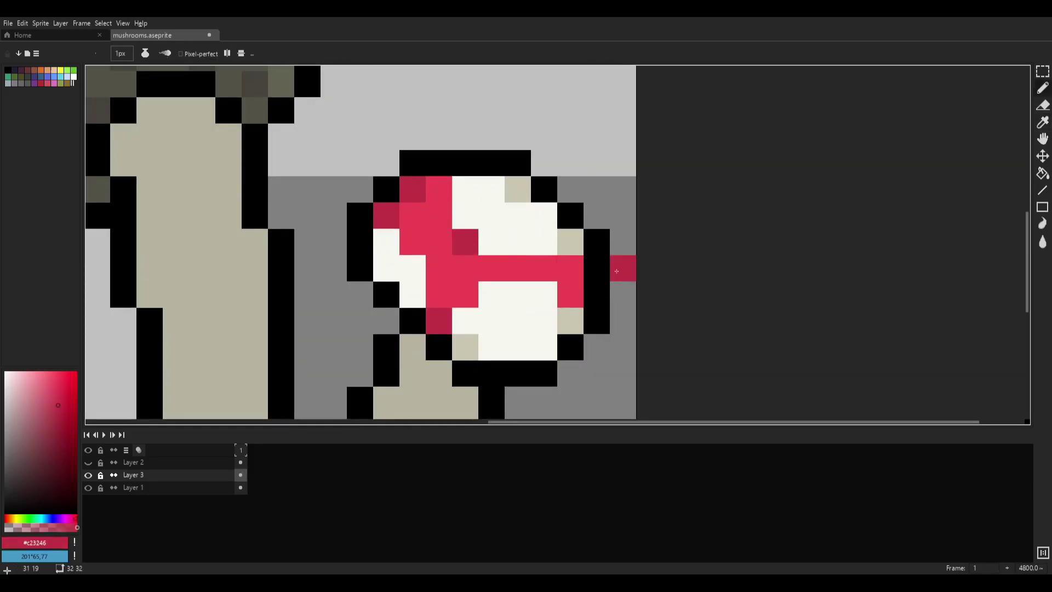
scroll(617, 269, "down", 2)
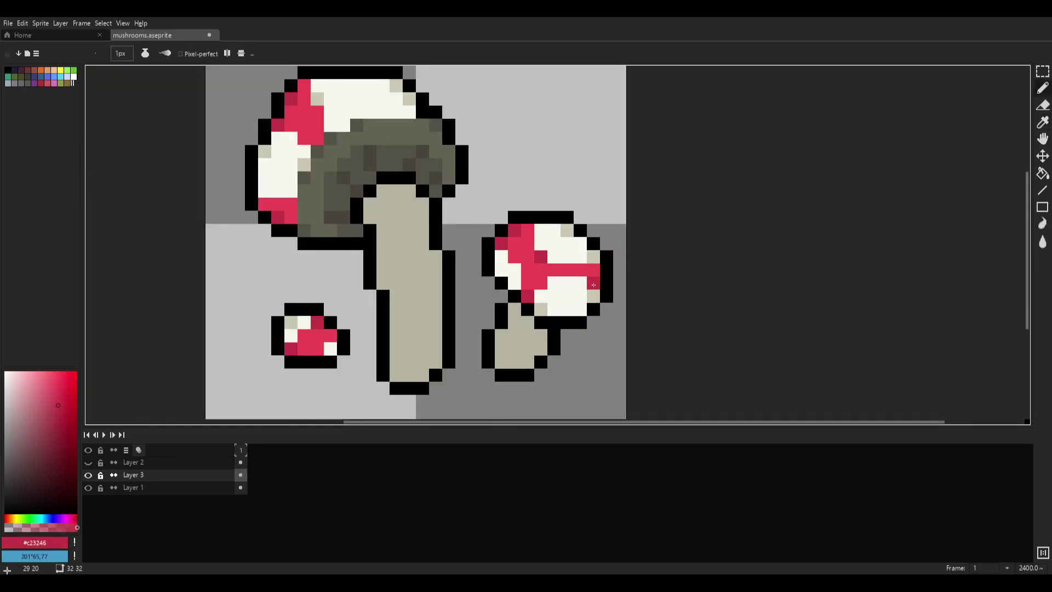
scroll(593, 281, "down", 6)
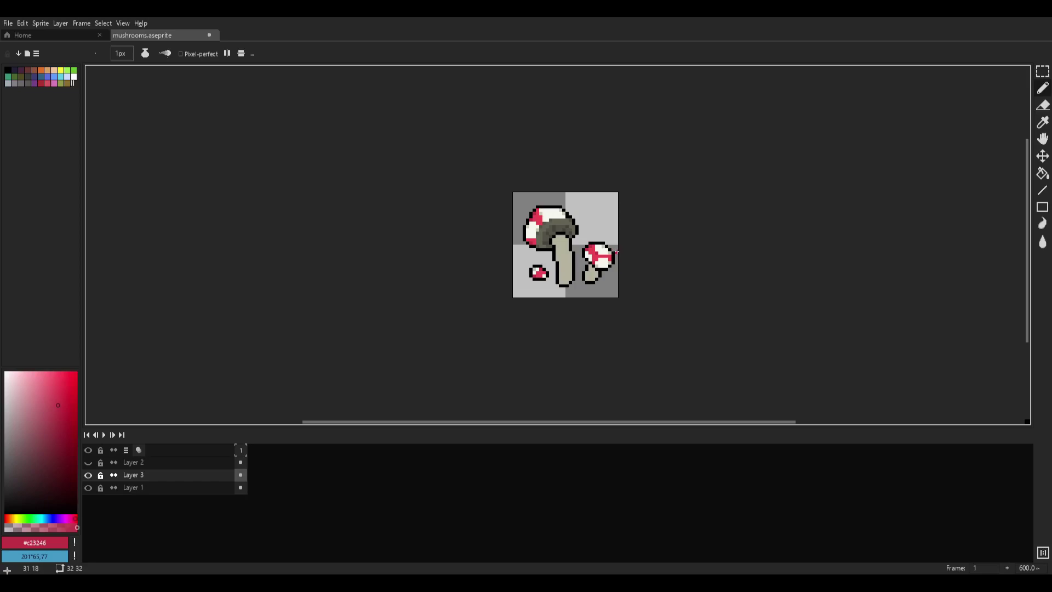
scroll(616, 252, "up", 4)
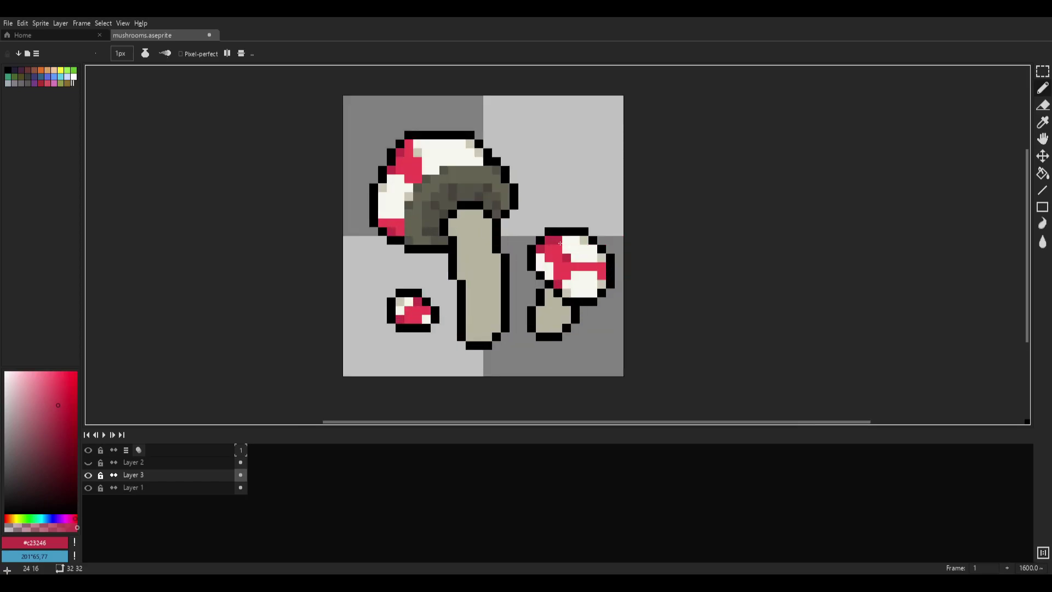
- Try sampling the beige #c9c7af and the grey-green #646353 from the large cap as stem shading colours
scroll(559, 243, "up", 2)
key("i")
scroll(468, 222, "up", 1)
left_click(432, 229)
left_click_drag(445, 133, 468, 182)
left_click(451, 120)
key("b")
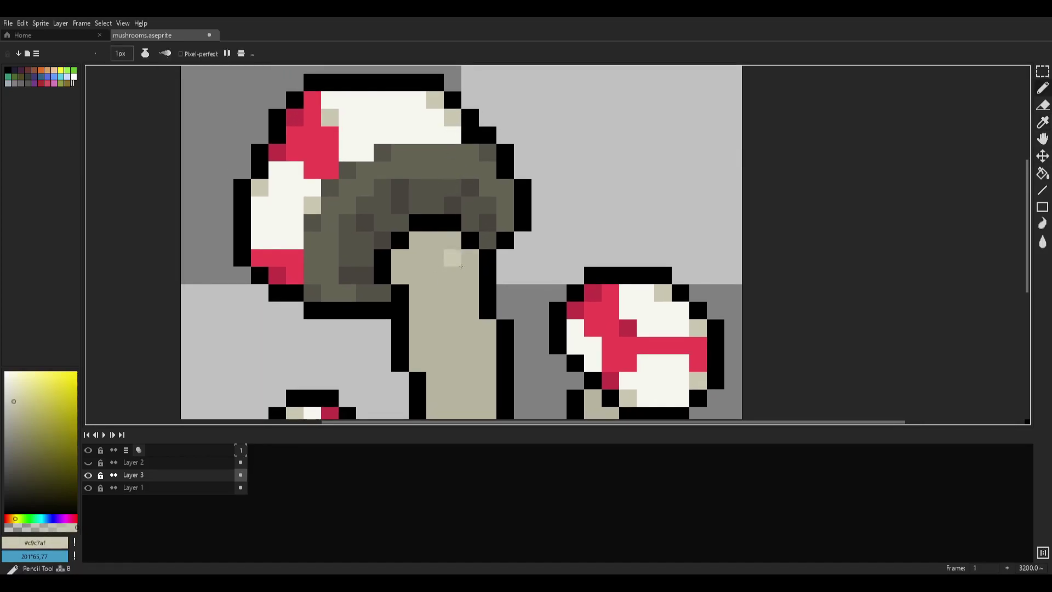
scroll(446, 254, "down", 2)
scroll(449, 252, "up", 2)
key("i")
left_click(395, 166)
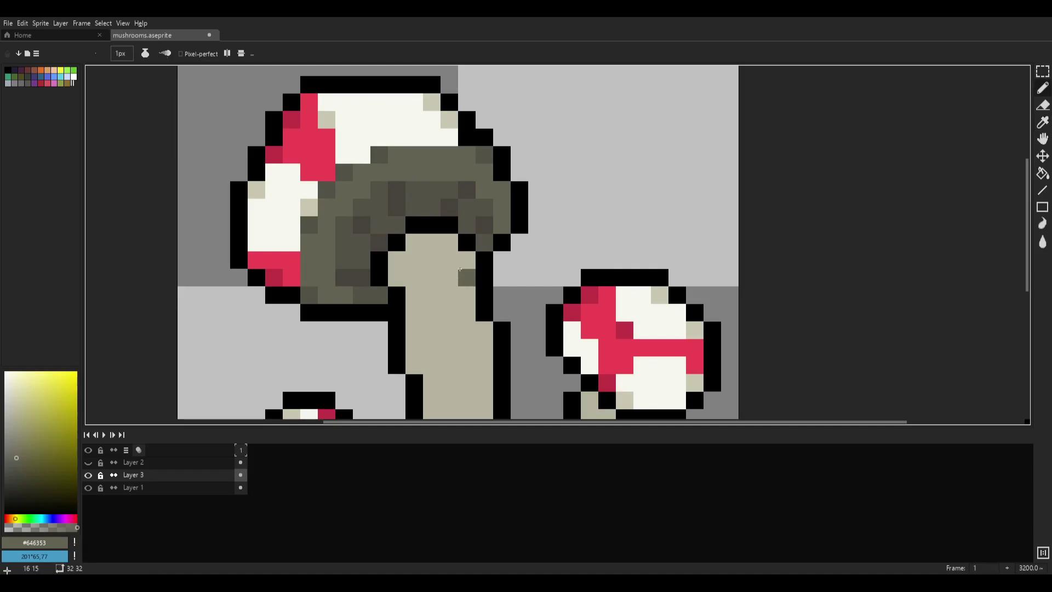
- Sample the stem beige #b5b39e and darken it to HSV 46°, 15, 61 for the Pencil tool
left_click(423, 268)
left_click_drag(423, 268, 423, 204)
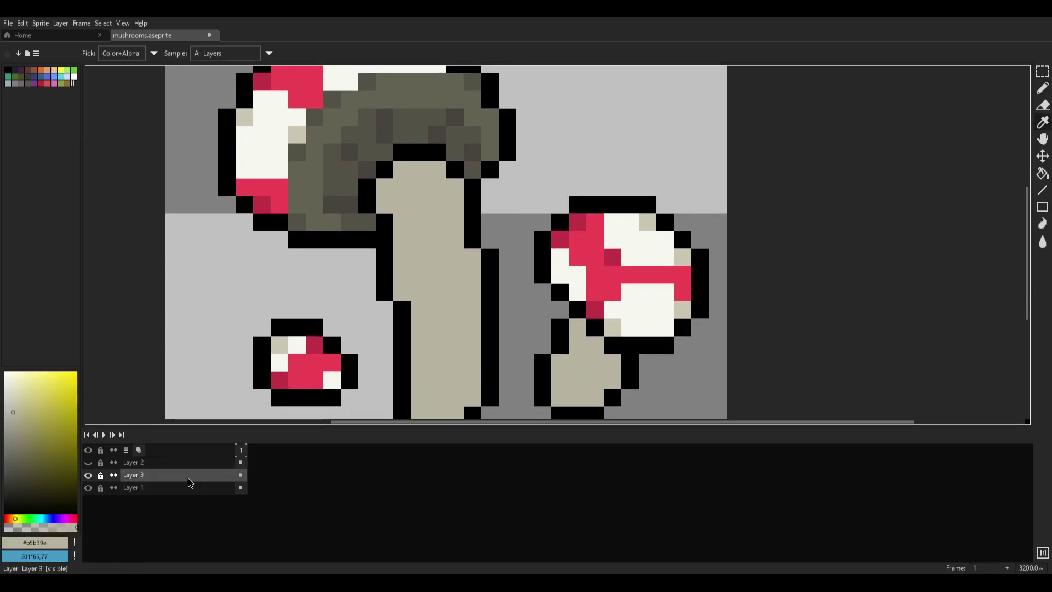
left_click(15, 421)
left_click(14, 518)
key("b")
- Shade the top of the large mushroom's stem beneath the cap and down its upper-left edge with the darker beige
mouse_move(453, 189)
left_mouse_down()
mouse_move(401, 226)
mouse_move(395, 250)
left_mouse_up()
left_click_drag(403, 204, 389, 197)
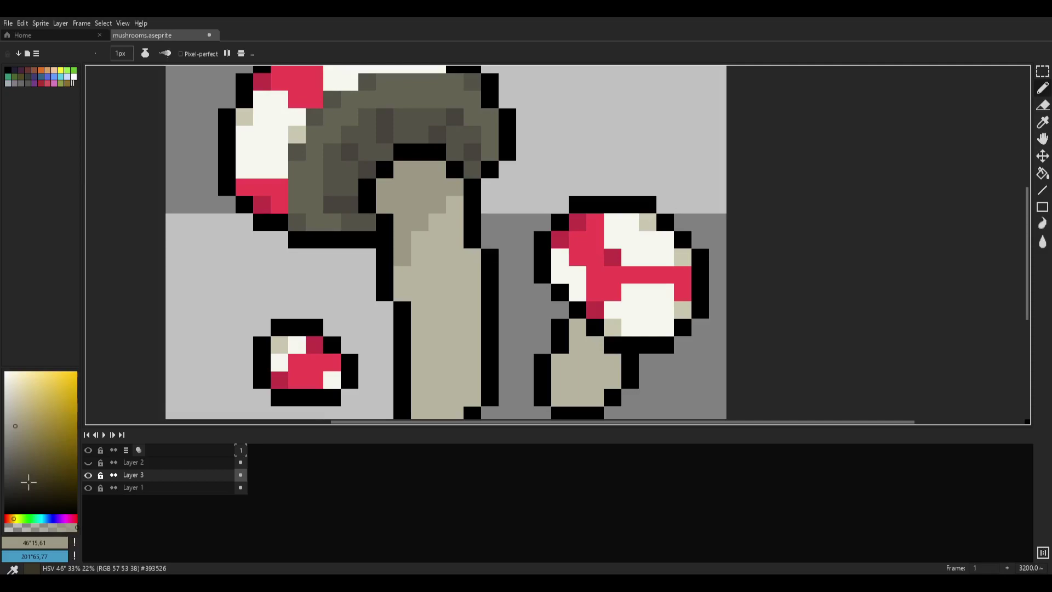
left_click(402, 350)
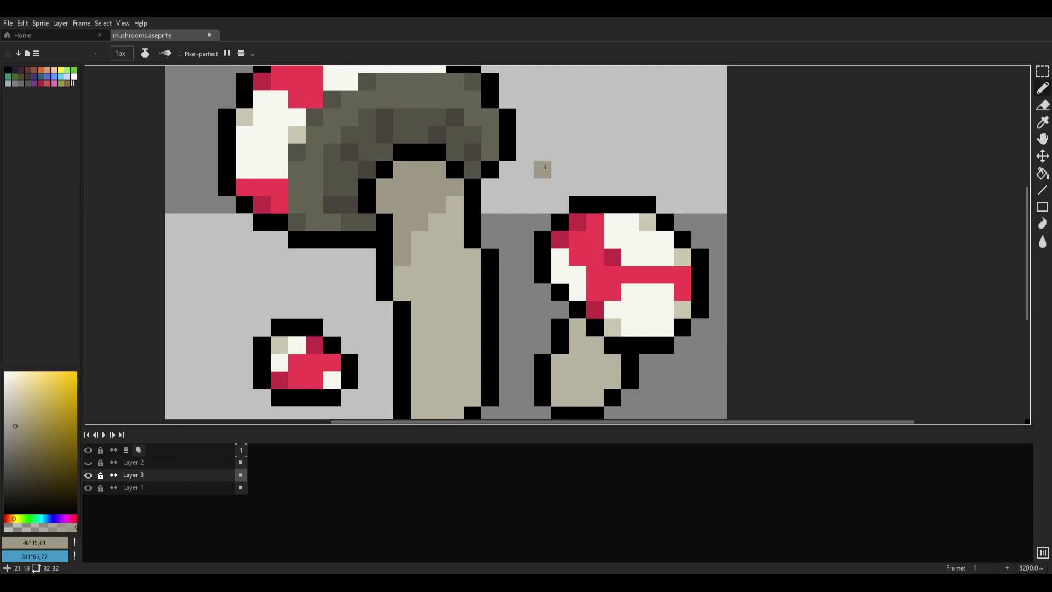
scroll(525, 182, "down", 1)
scroll(525, 182, "up", 1)
scroll(646, 166, "down", 7)
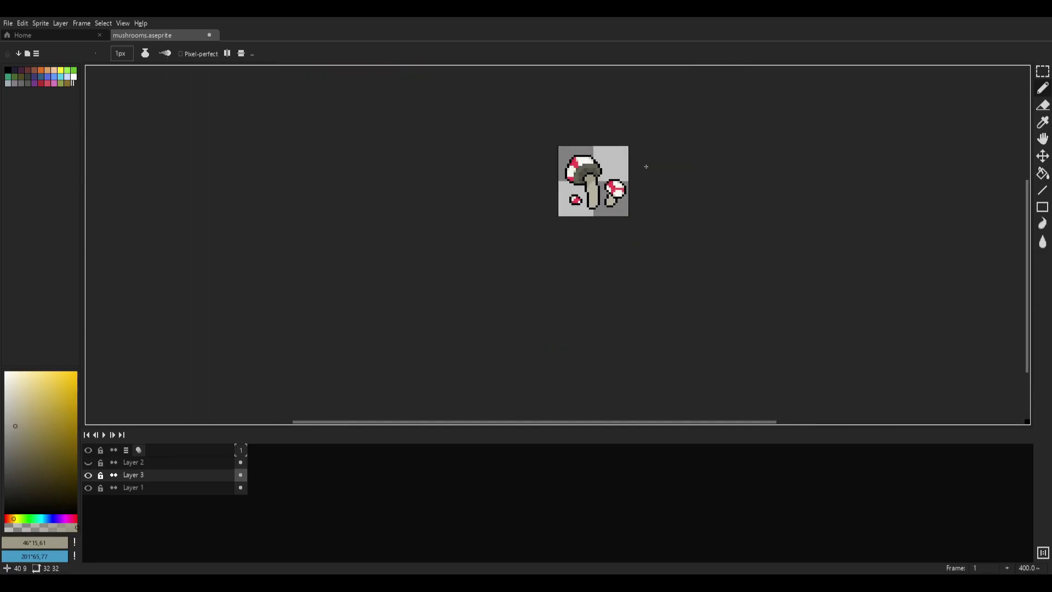
scroll(643, 171, "up", 7)
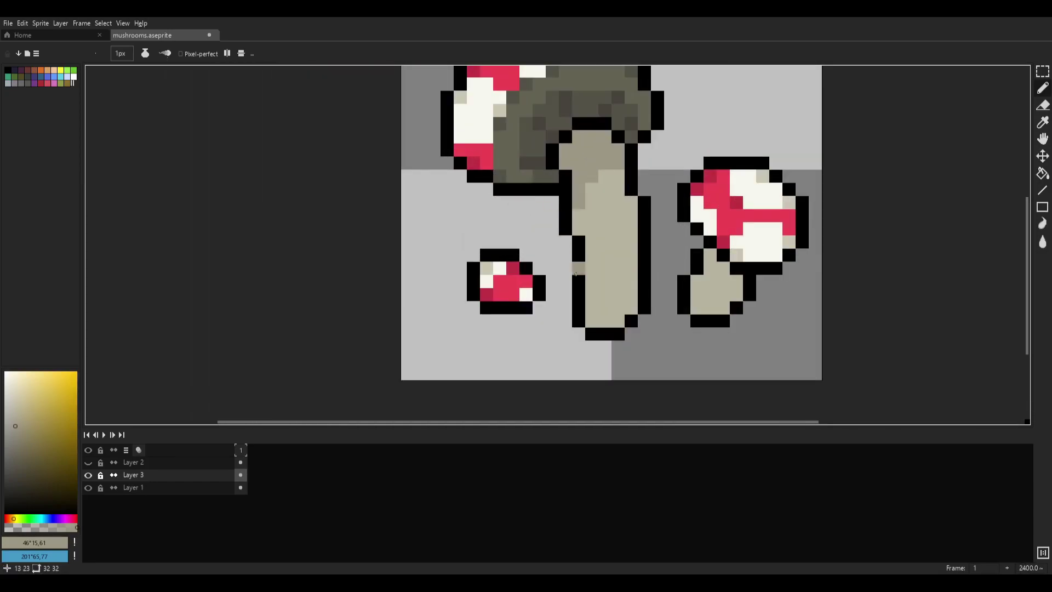
- Dot shading pixels on the large stem's right edge and base corners, and shade the small stem beneath its cap
scroll(695, 207, "down", 6)
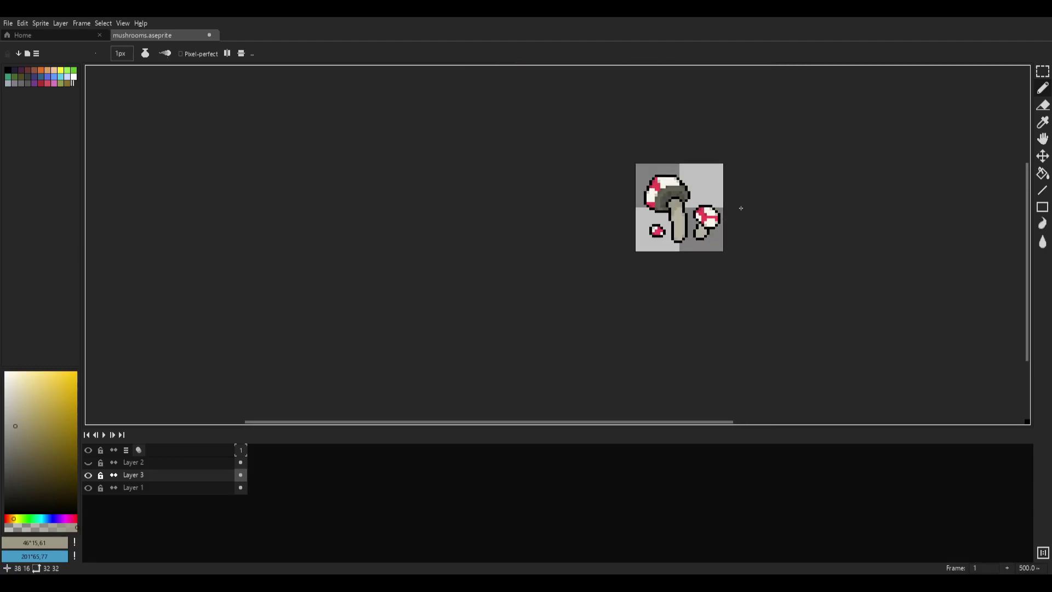
scroll(655, 241, "up", 11)
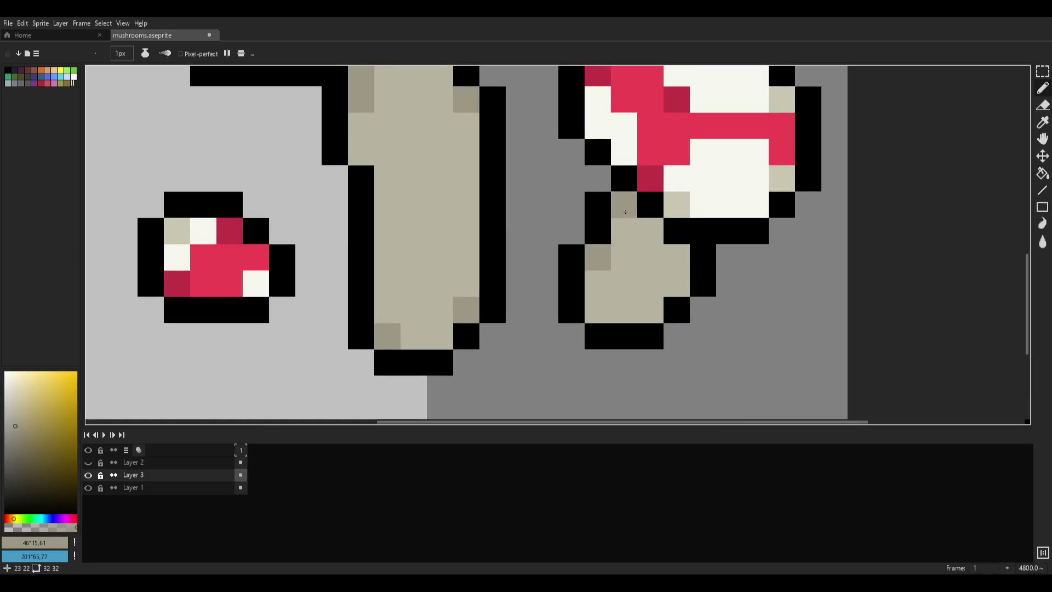
mouse_move(645, 239)
left_mouse_down()
mouse_move(656, 272)
mouse_move(659, 259)
mouse_move(639, 261)
mouse_move(626, 244)
mouse_move(642, 286)
left_mouse_up()
key("ctrl+z")
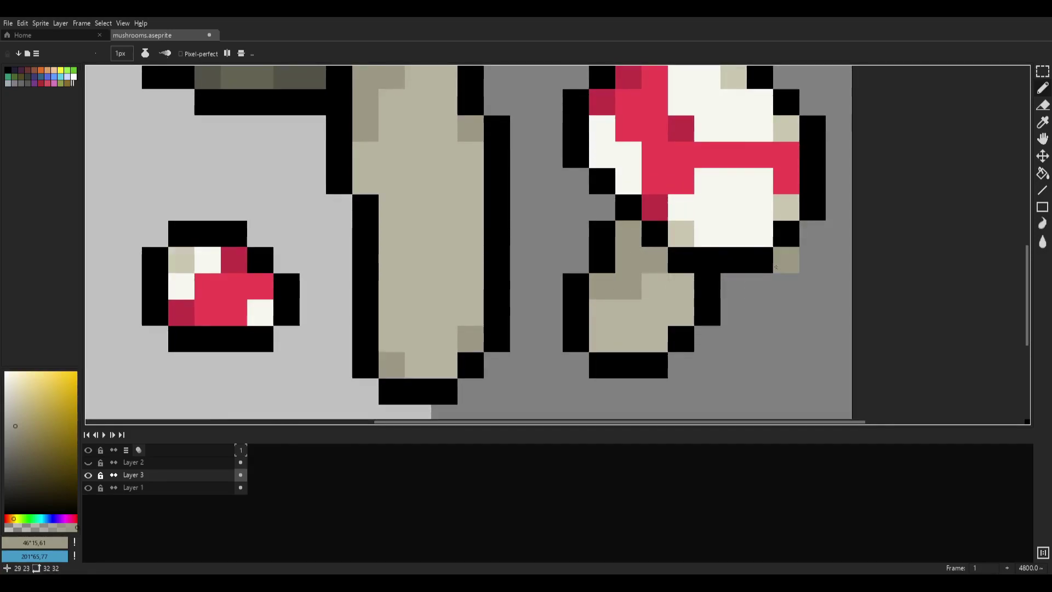
- Dot a darker beige shading pixel at the lower-right corner of the small mushroom's stem
scroll(643, 286, "down", 5)
scroll(730, 292, "up", 6)
left_click(730, 292)
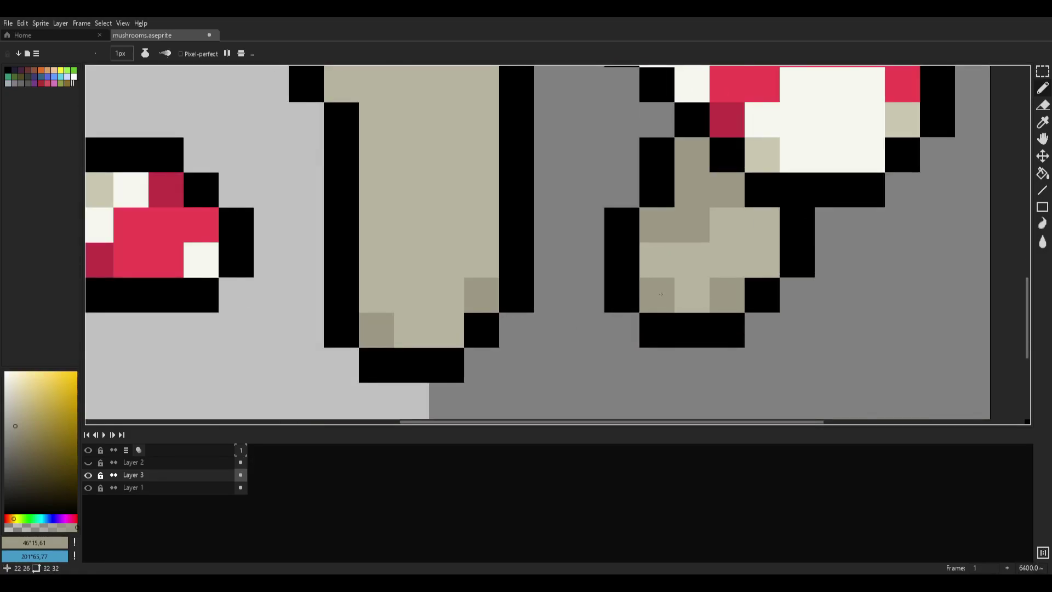
scroll(781, 213, "down", 5)
key("ctrl+z")
scroll(758, 209, "up", 4)
key("ctrl+y")
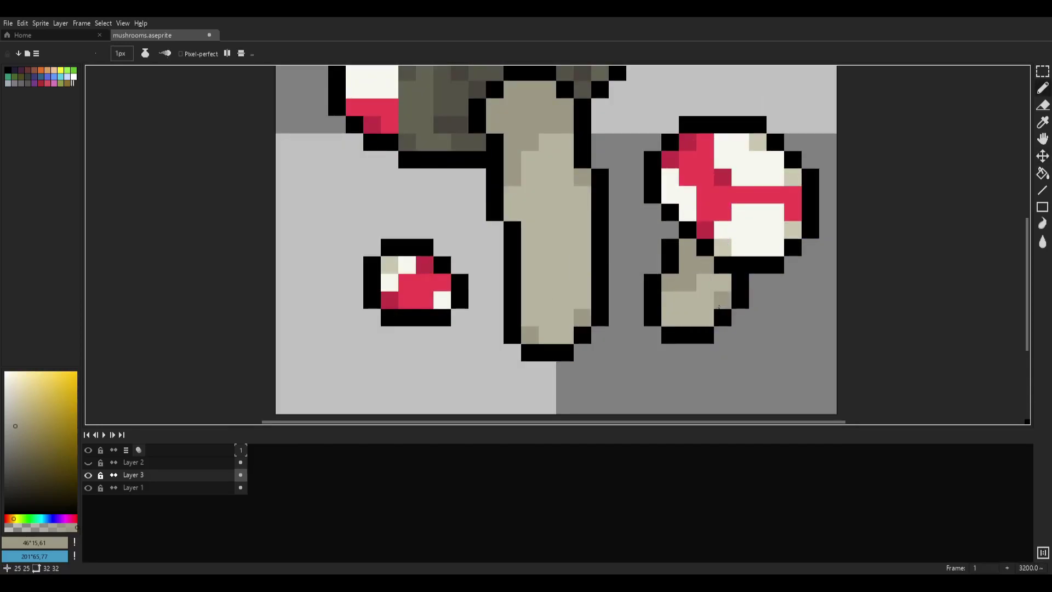
- Sketch an arrow in the empty upper-right area pointing down-left at the large cap, and undo it
scroll(797, 230, "down", 6)
scroll(792, 232, "up", 3)
left_click_drag(723, 149, 659, 211)
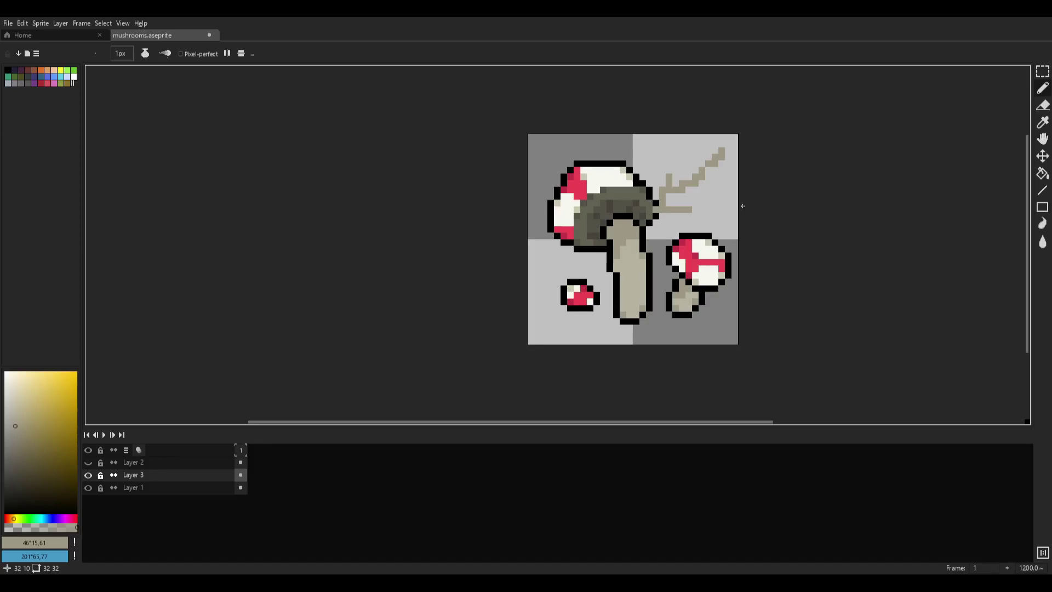
key("ctrl+z")
key("ctrl+z")
- Sketch an arrow slanting down-right through the empty area towards the small mushroom, and undo its strokes
left_click_drag(635, 144, 679, 189)
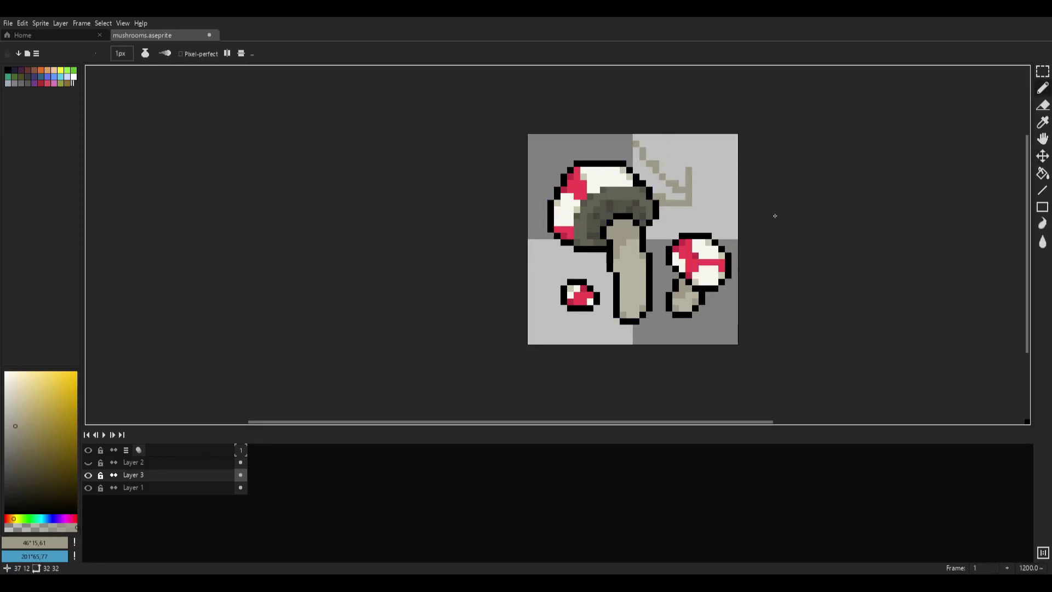
scroll(634, 241, "up", 2)
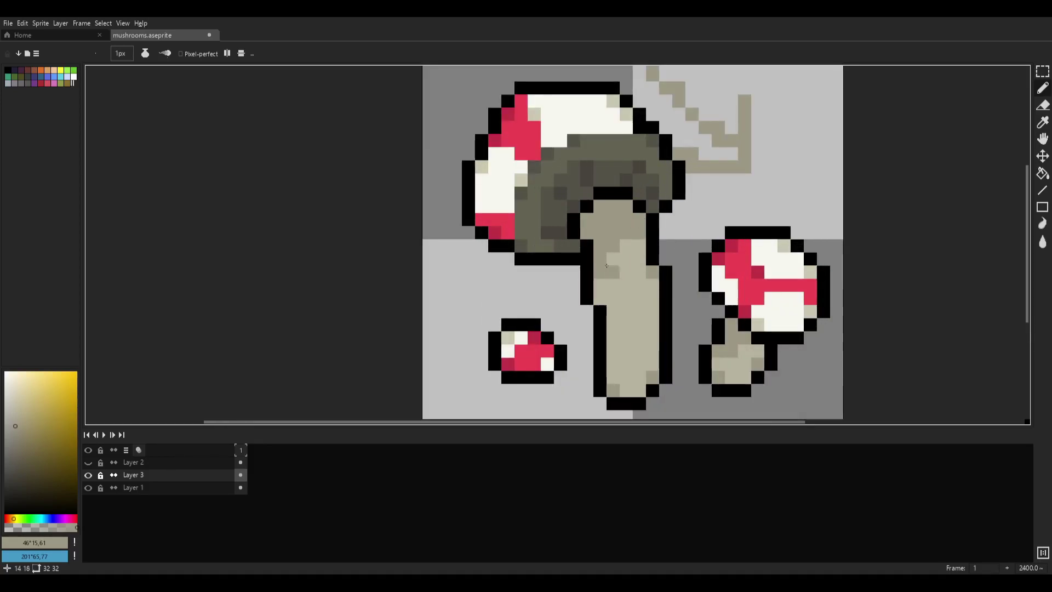
key("ctrl+z")
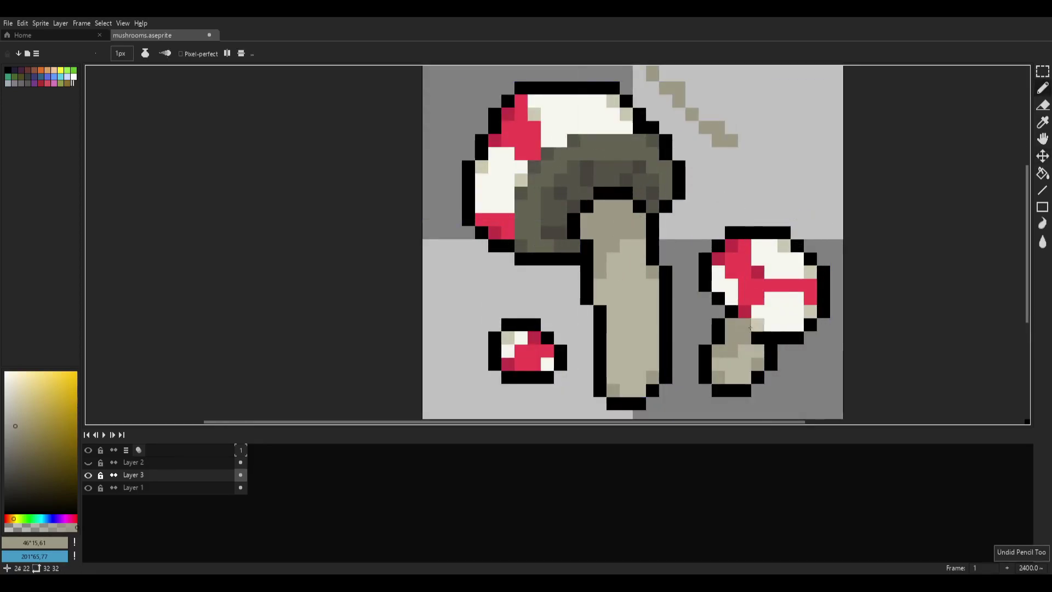
left_click(711, 296)
mouse_move(692, 233)
left_mouse_down()
mouse_move(679, 245)
mouse_move(770, 363)
mouse_move(705, 258)
left_mouse_up()
key("ctrl+z")
mouse_move(718, 312)
left_mouse_down()
mouse_move(706, 351)
mouse_move(731, 314)
left_mouse_up()
key("ctrl+z")
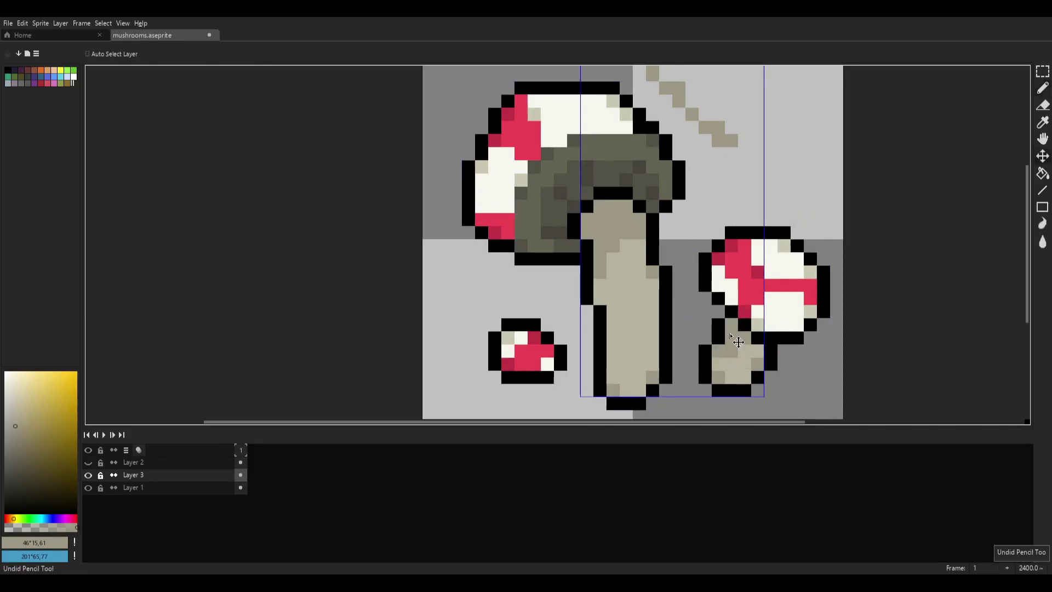
key("ctrl+z")
- Sketch a beige arrow in the empty upper-right area pointing down-left towards the large mushroom's stem
scroll(742, 247, "down", 1)
left_click_drag(730, 245, 654, 229)
scroll(625, 232, "up", 2)
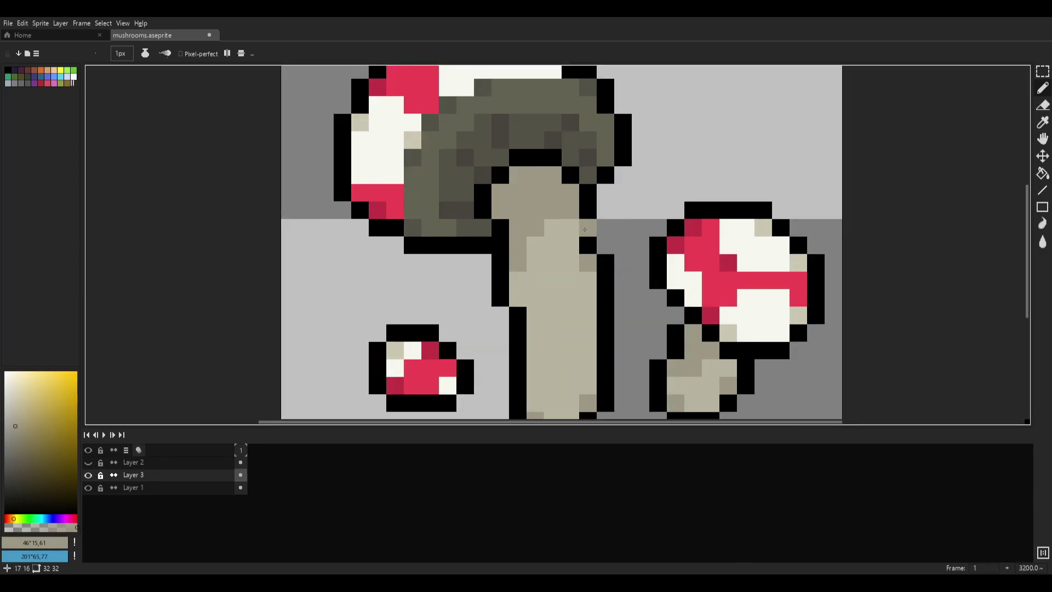
scroll(650, 225, "down", 2)
scroll(631, 218, "up", 1)
mouse_move(633, 217)
left_mouse_down()
mouse_move(632, 253)
mouse_move(605, 284)
left_mouse_up()
left_click_drag(756, 113, 663, 217)
mouse_move(663, 164)
left_mouse_down()
mouse_move(638, 254)
mouse_move(680, 251)
mouse_move(672, 270)
mouse_move(662, 211)
left_mouse_up()
mouse_move(596, 210)
left_mouse_down()
mouse_move(503, 277)
mouse_move(610, 264)
mouse_move(517, 304)
mouse_move(537, 224)
mouse_move(609, 280)
mouse_move(608, 263)
left_mouse_up()
key("ctrl+z")
- Mark the lit areas of both stems in bright yellow, and undo those strokes together with the beige arrow
left_click(76, 372)
mouse_move(584, 224)
left_mouse_down()
mouse_move(530, 278)
mouse_move(581, 238)
left_mouse_up()
key("ctrl+z")
mouse_move(694, 289)
left_mouse_down()
mouse_move(678, 316)
mouse_move(691, 214)
left_mouse_up()
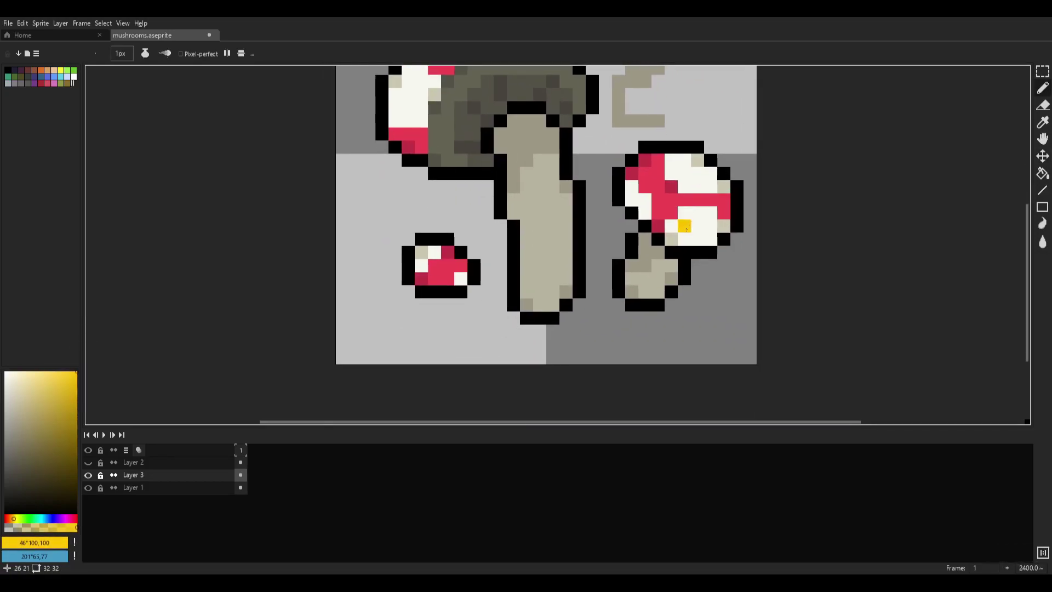
mouse_move(672, 279)
left_mouse_down()
mouse_move(675, 303)
mouse_move(644, 299)
mouse_move(674, 289)
left_mouse_up()
scroll(712, 301, "up", 3)
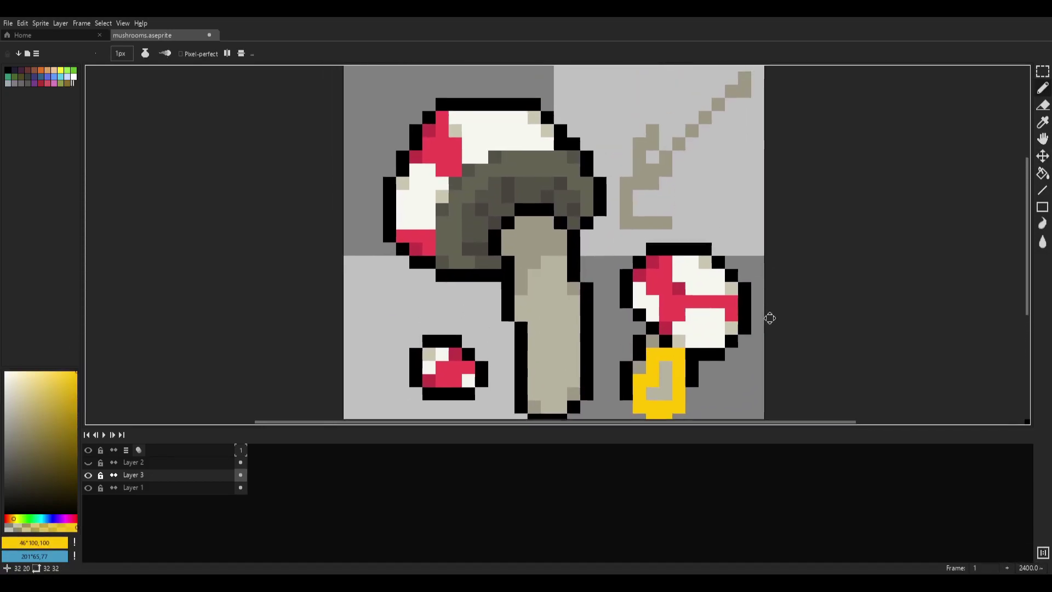
key("ctrl+z")
key("ctrl+z")
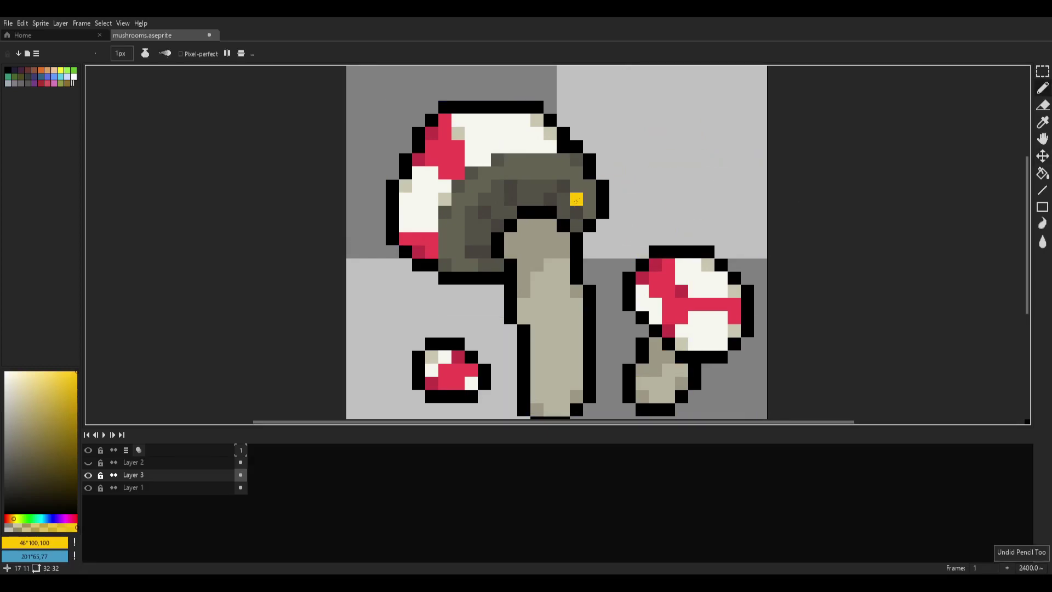
- Mix a darker brown-grey (HSV 38, 17, 50) from the stem's shading beige and dot texture pixels over the large mushroom's stem
key("i")
left_click(564, 241)
left_click_drag(568, 267, 522, 204)
key("b")
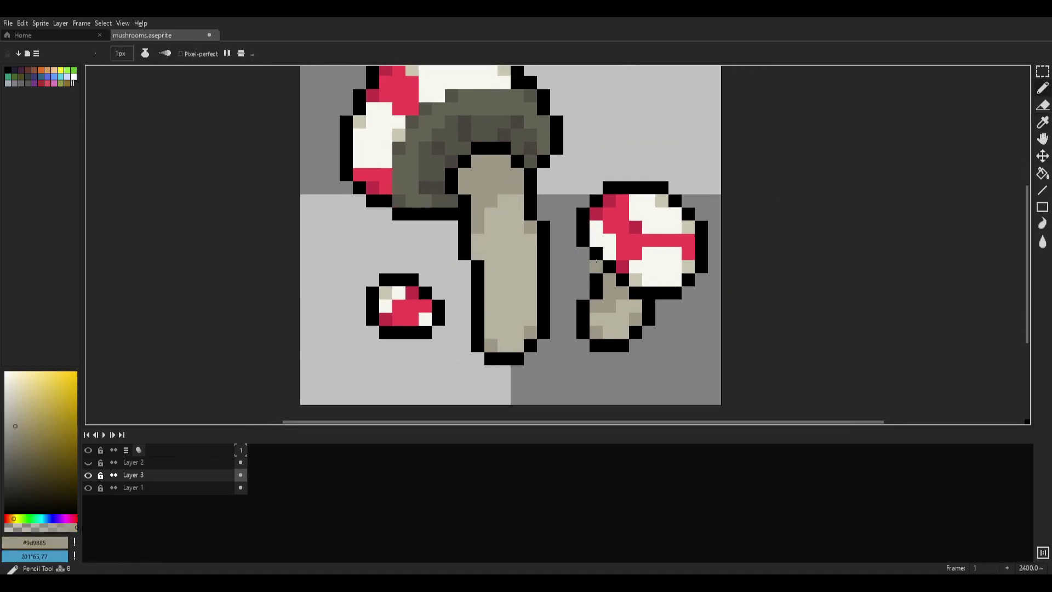
scroll(767, 297, "down", 6)
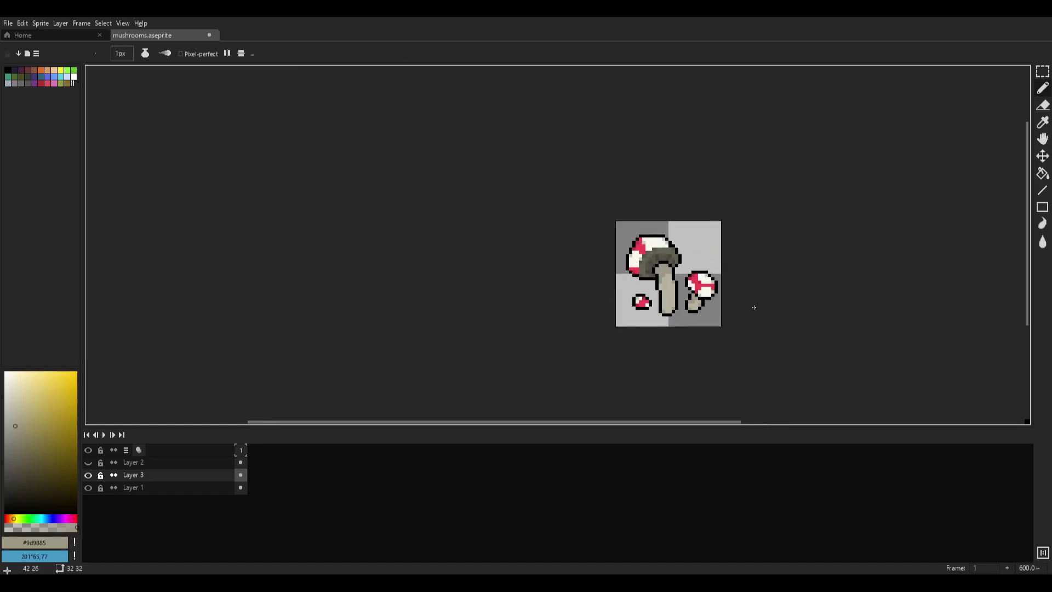
scroll(758, 301, "up", 4)
scroll(638, 247, "up", 3)
key("i")
left_click(17, 441)
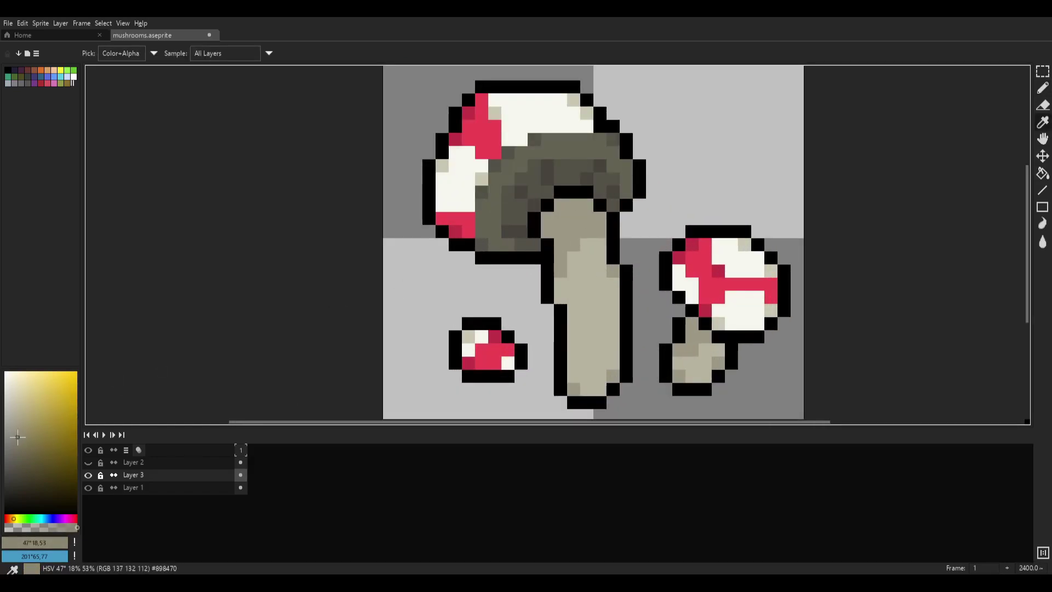
left_click(12, 518)
key("b")
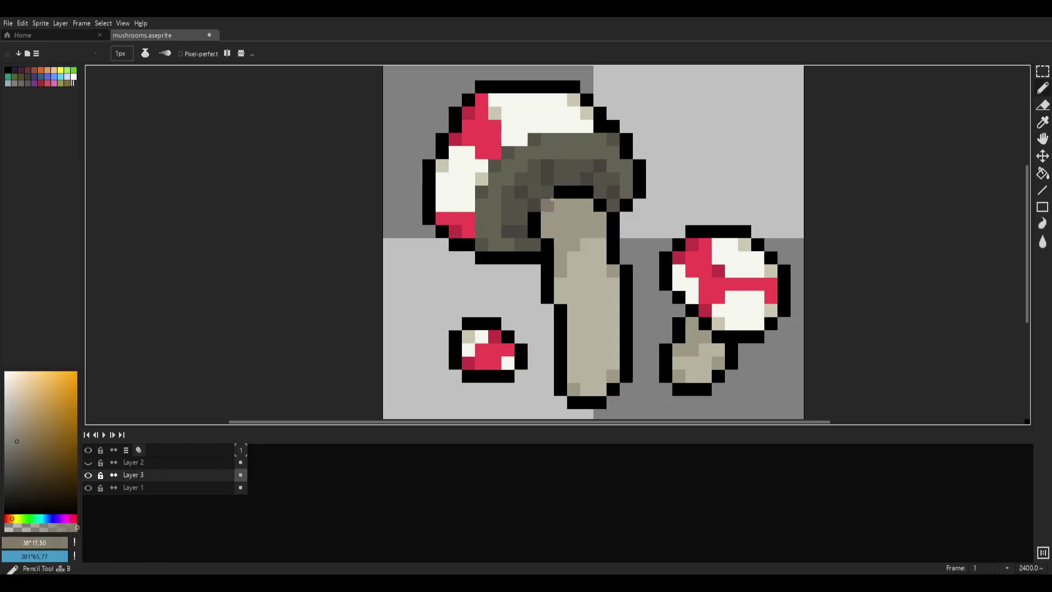
left_click(560, 205)
left_click(600, 218)
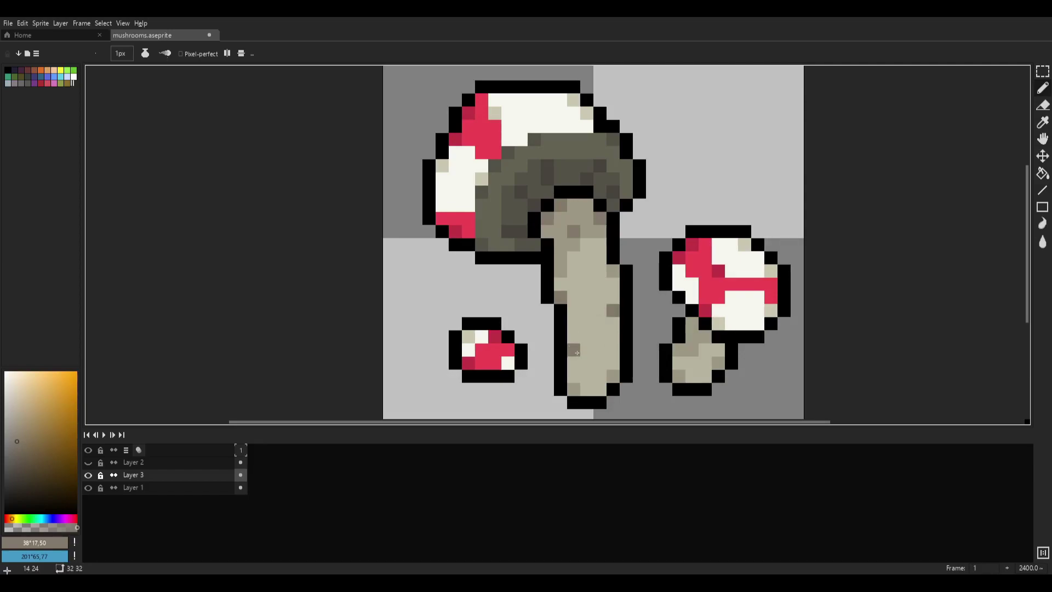
- Dot mid-beige #9d9885 pixels beside the dark spots and over the lower part of the large mushroom's stem
left_click(603, 281, "alt")
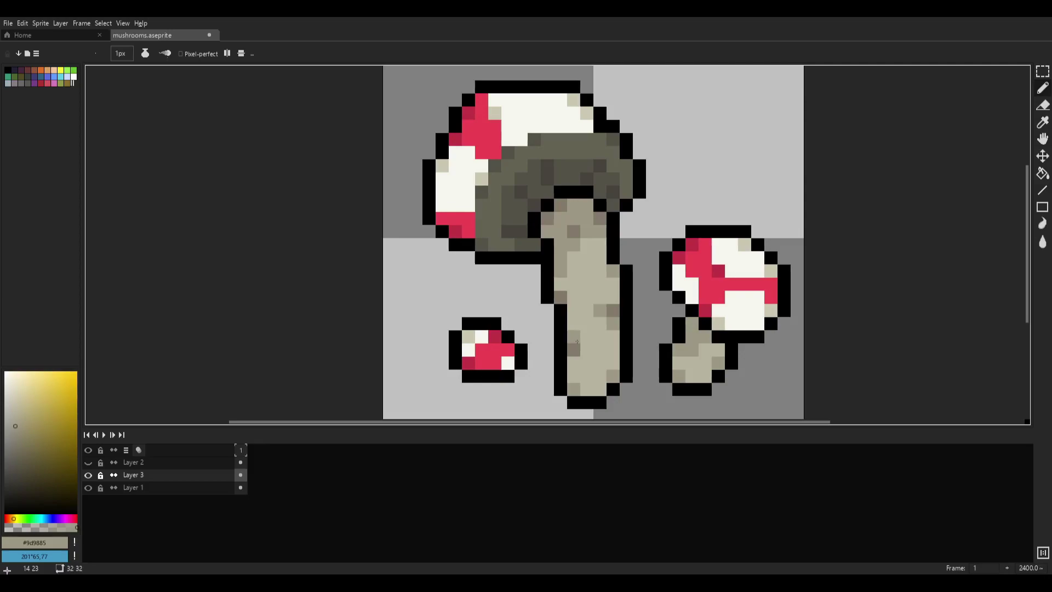
scroll(584, 349, "down", 8)
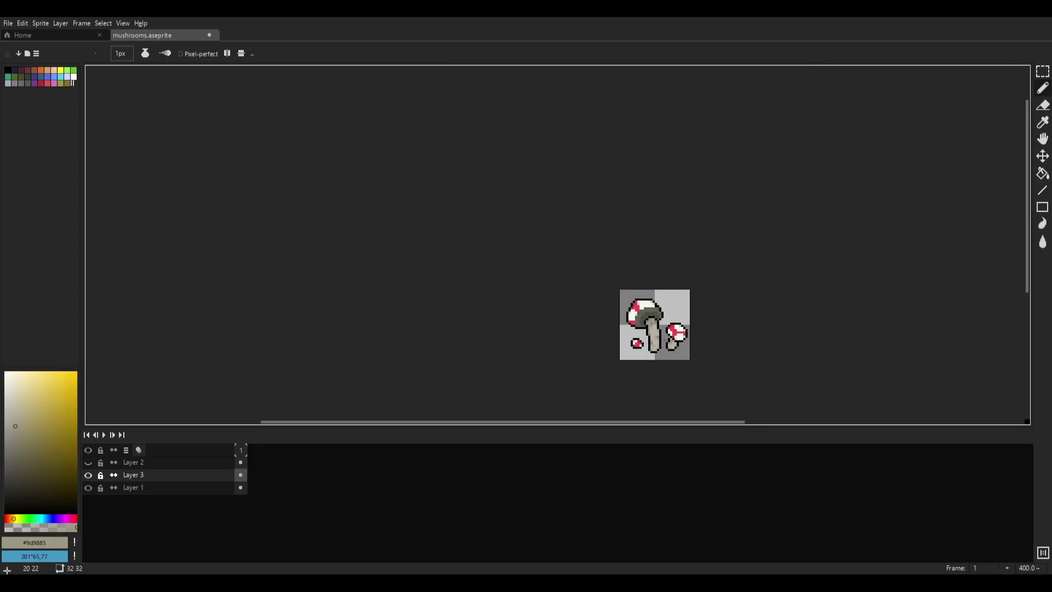
scroll(664, 335, "up", 8)
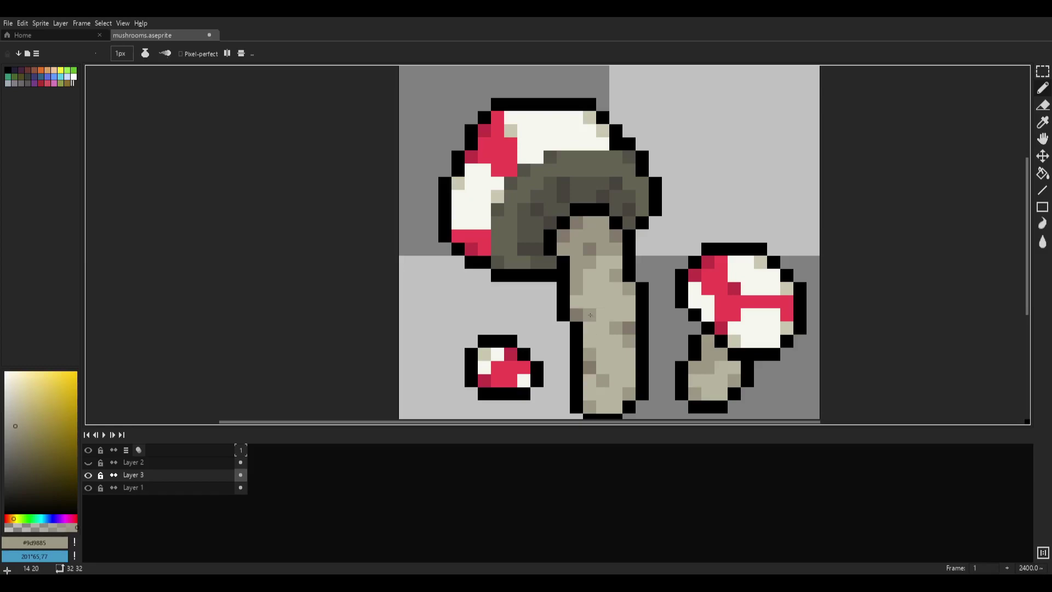
scroll(660, 293, "down", 10)
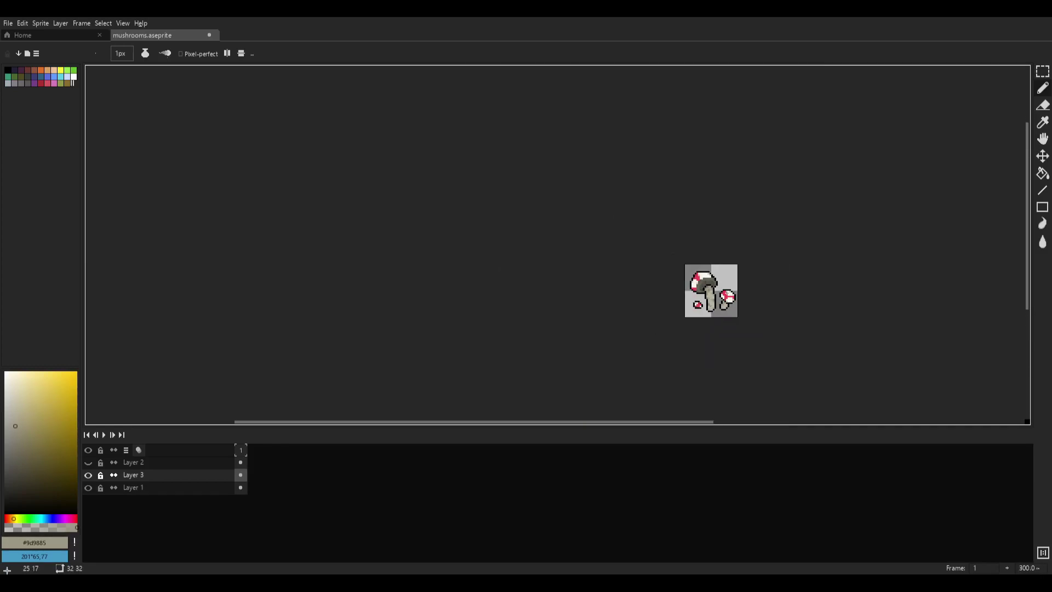
scroll(646, 318, "up", 11)
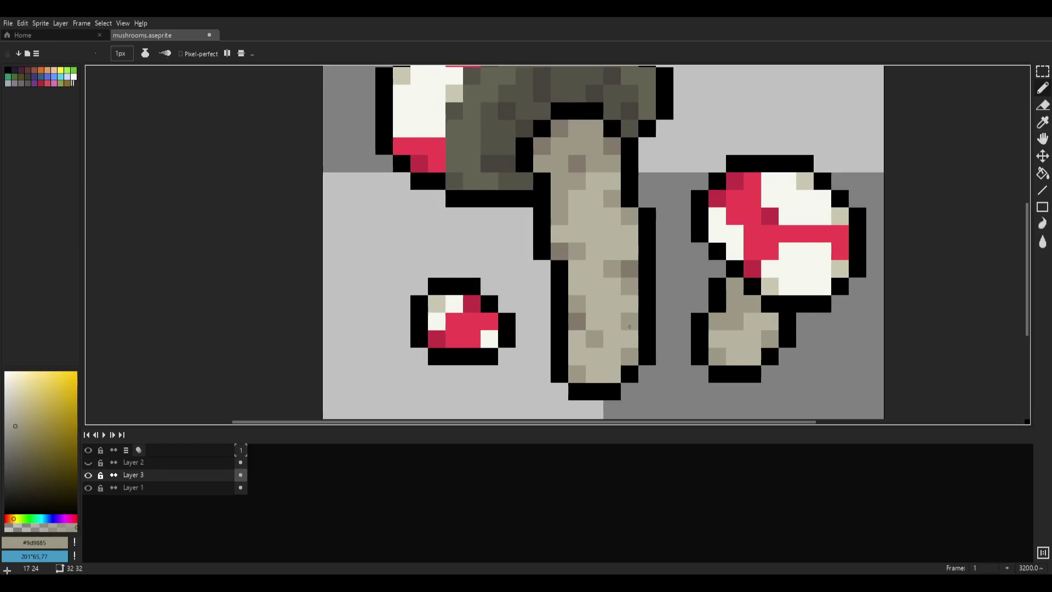
scroll(717, 304, "down", 8)
scroll(740, 311, "up", 7)
scroll(740, 311, "up", 1)
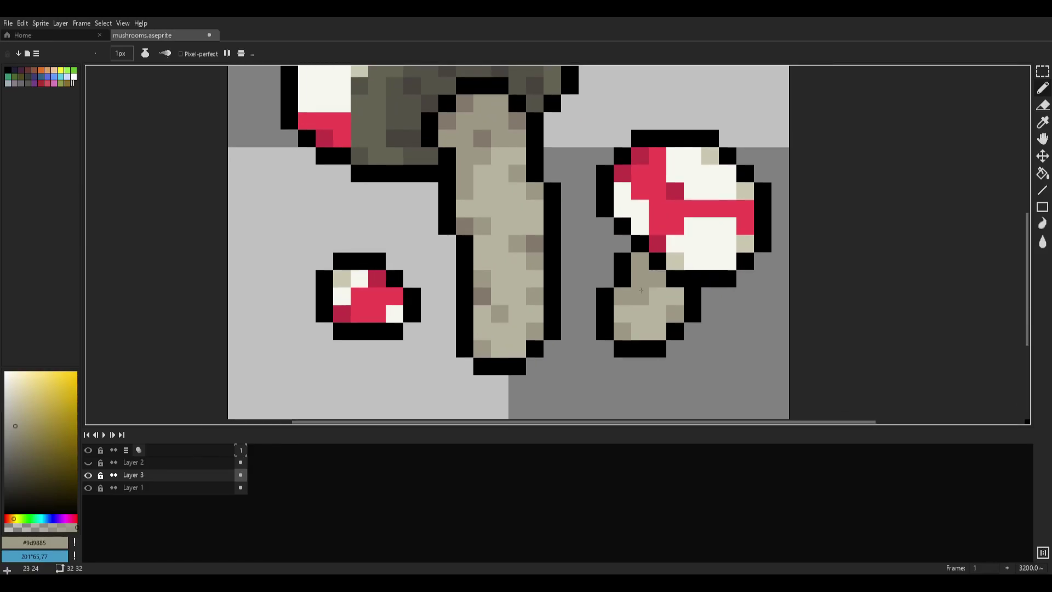
- Dot brown-grey #81796b texture pixels on the small mushroom's stem, and undo the last stroke
left_click(532, 240, "alt")
left_click(638, 278)
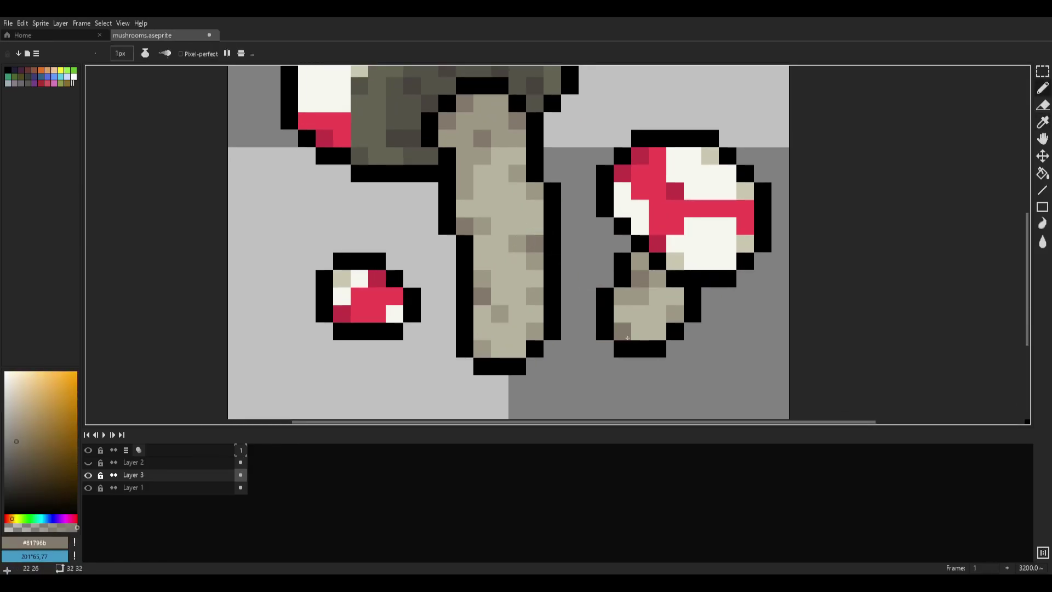
left_click(656, 330)
scroll(723, 268, "down", 6)
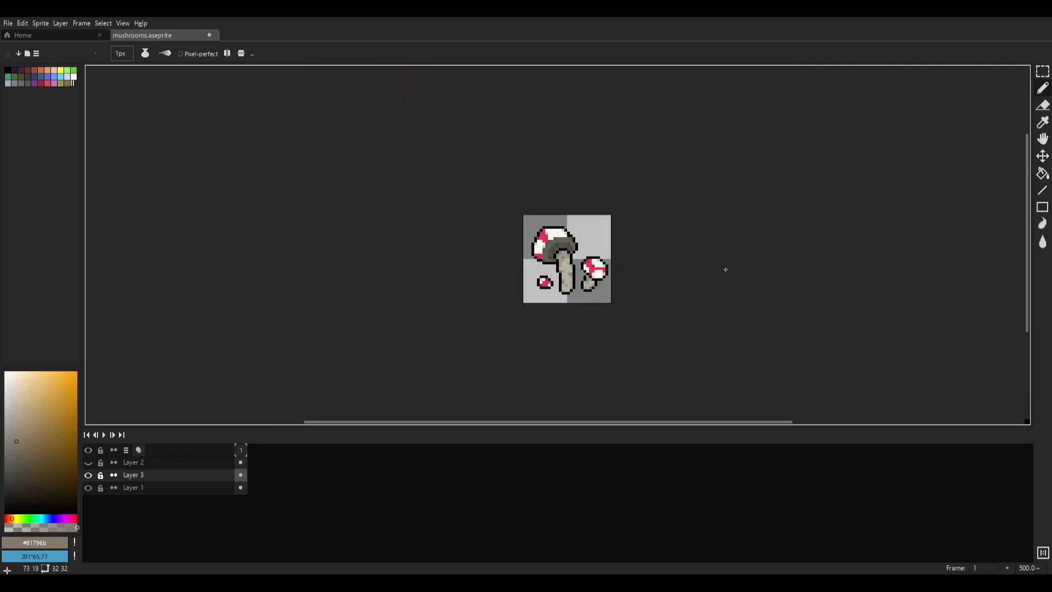
key("ctrl+z")
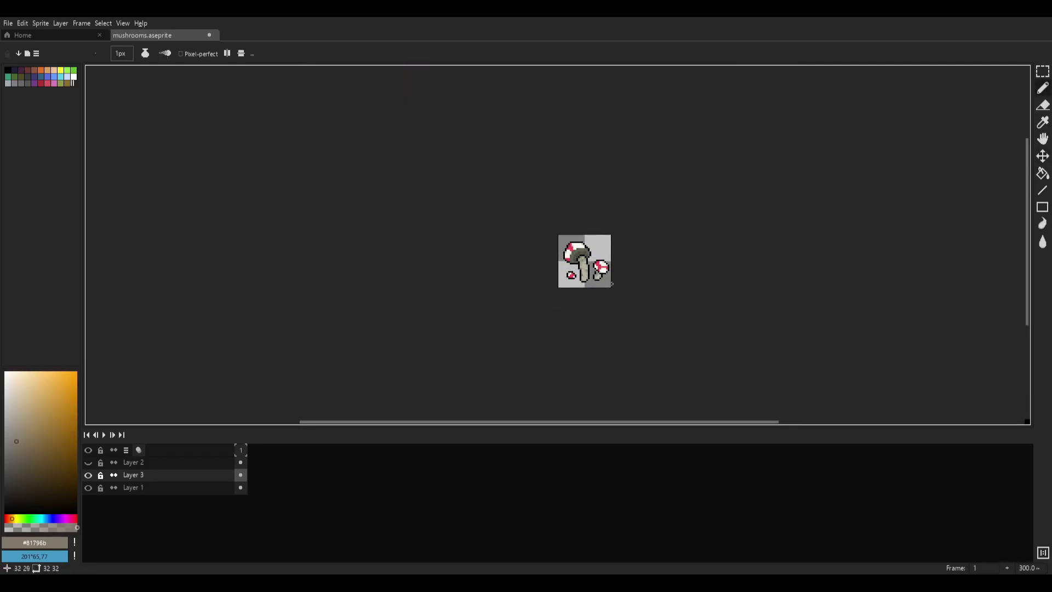
- Draw a dark red #c23246 rim along the large cap's lower edge, where it meets the gills
scroll(616, 275, "up", 5)
scroll(638, 311, "down", 2)
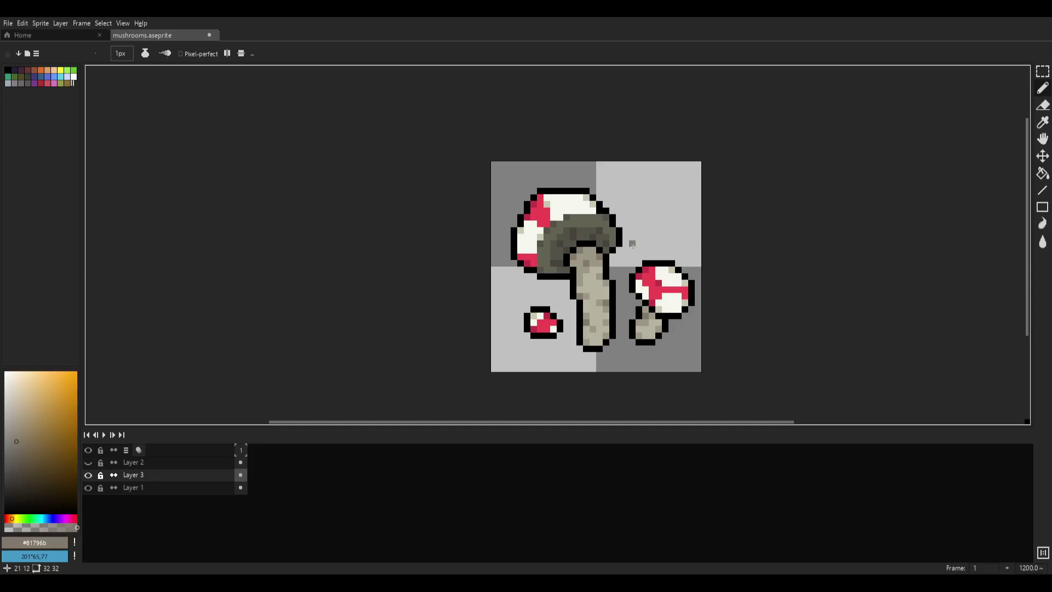
scroll(619, 216, "up", 2)
left_click(451, 298, "alt")
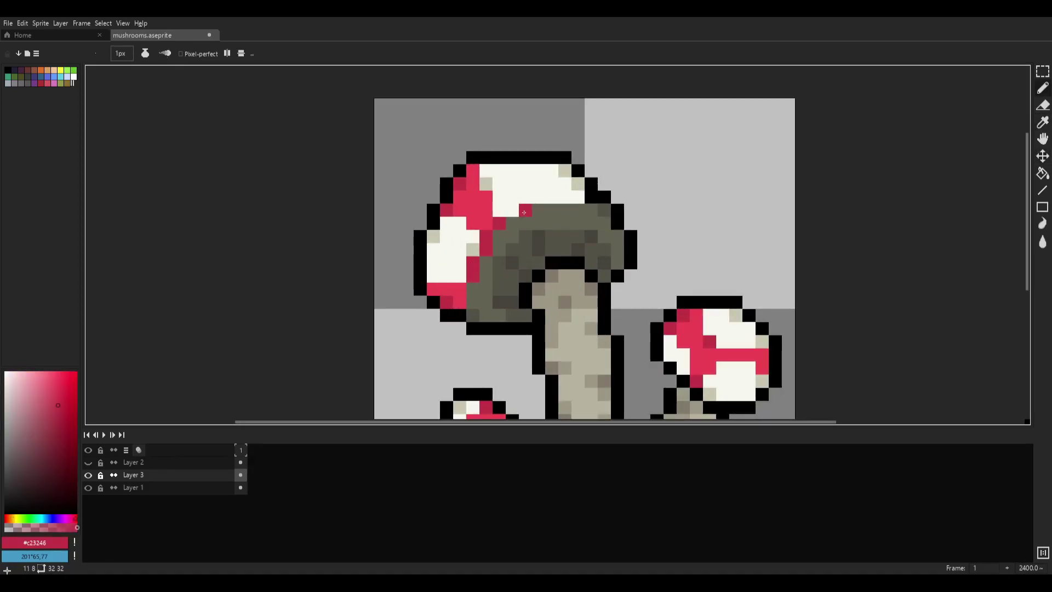
left_click_drag(523, 213, 576, 213)
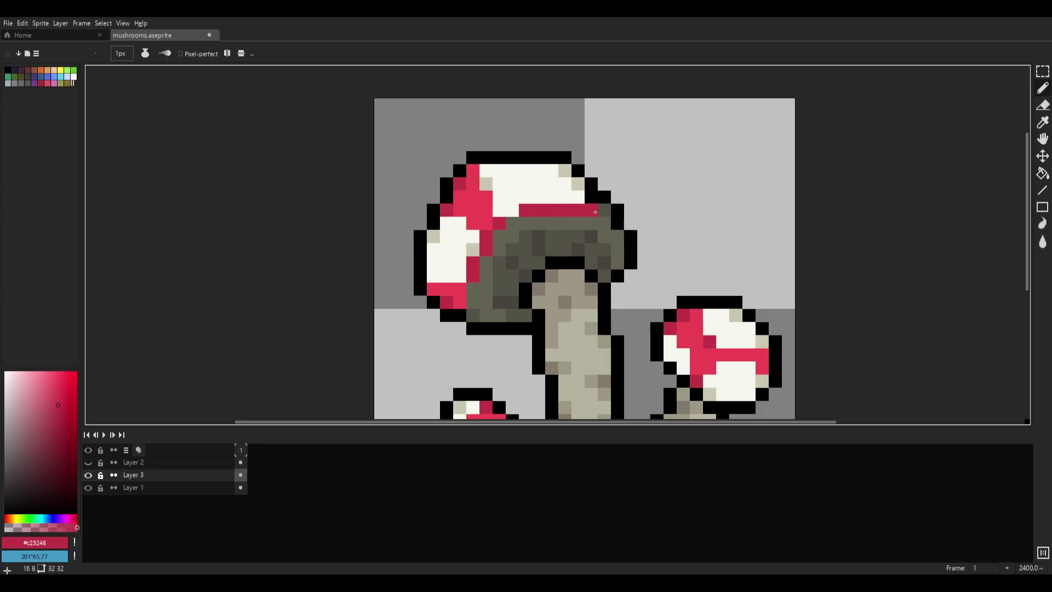
scroll(608, 213, "down", 8)
scroll(632, 198, "up", 8)
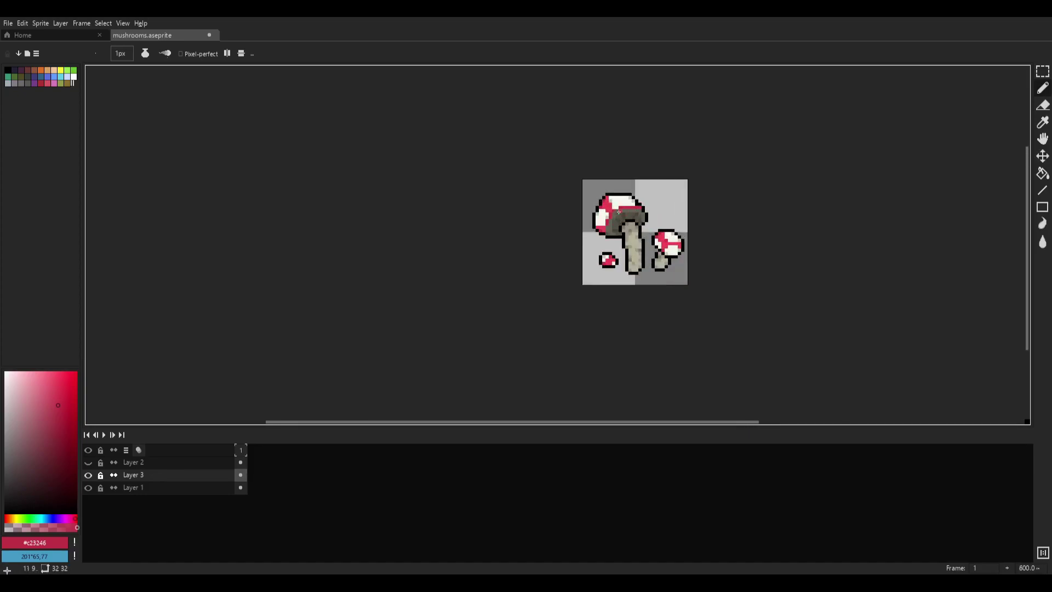
left_click_drag(631, 198, 614, 203)
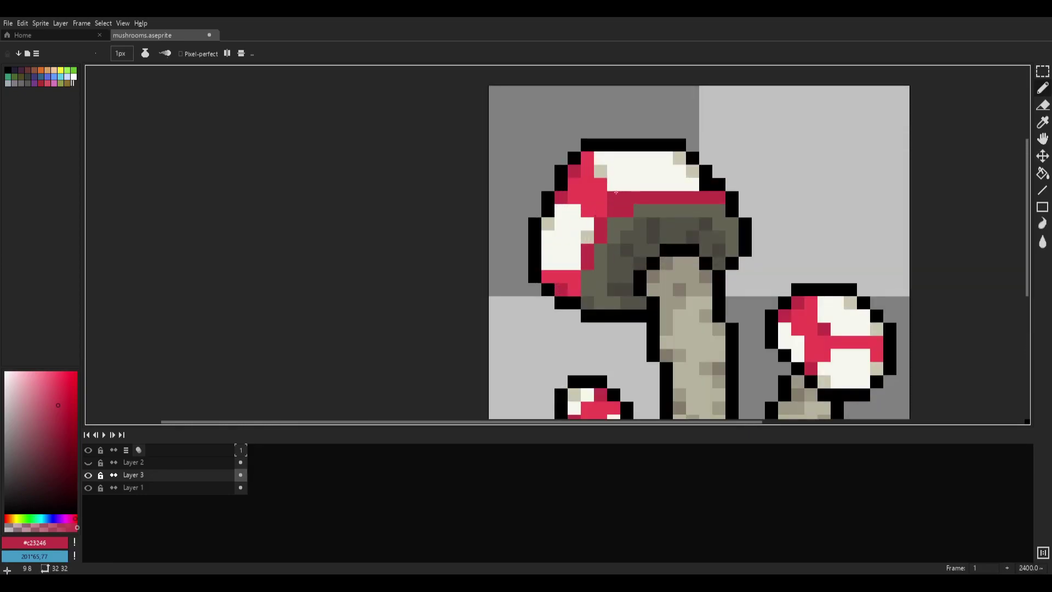
- Recolour most of the large cap's rim with bright red #ed4352, leaving a few dark red accent pixels
left_click(608, 197, "alt")
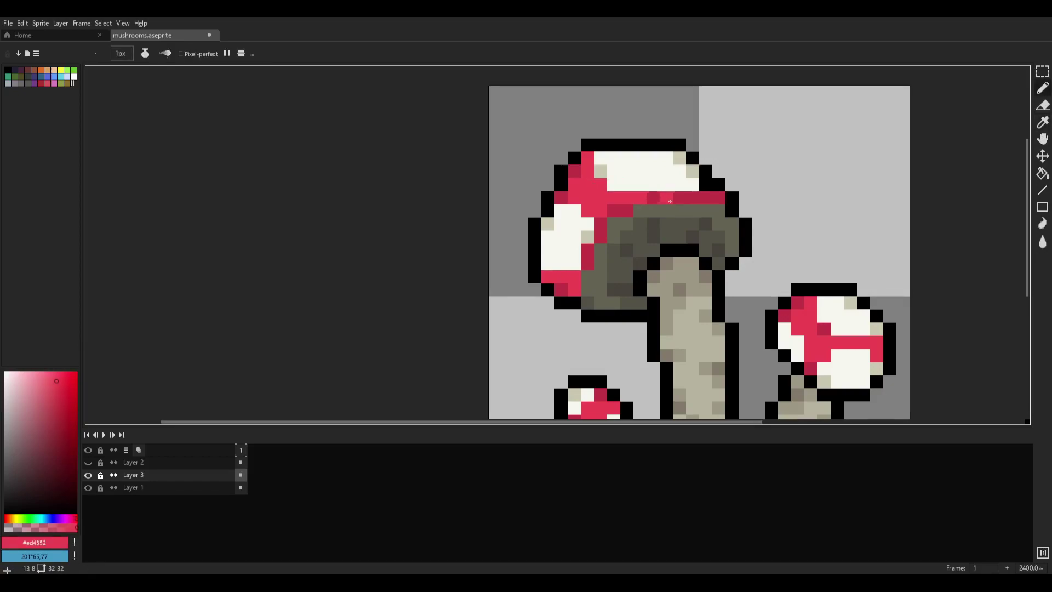
scroll(703, 199, "down", 8)
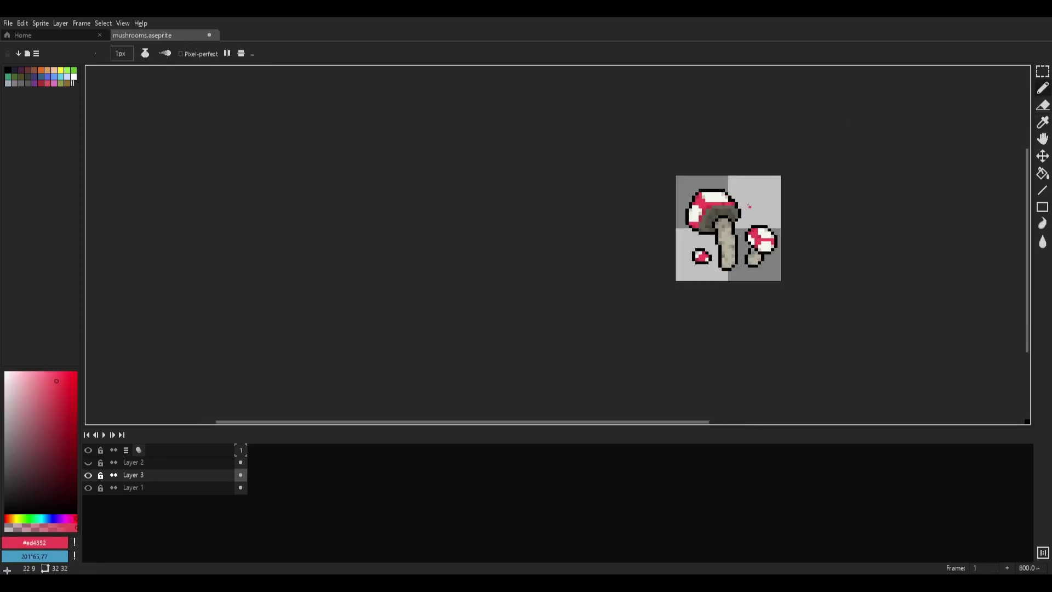
scroll(728, 201, "up", 8)
left_click(728, 201)
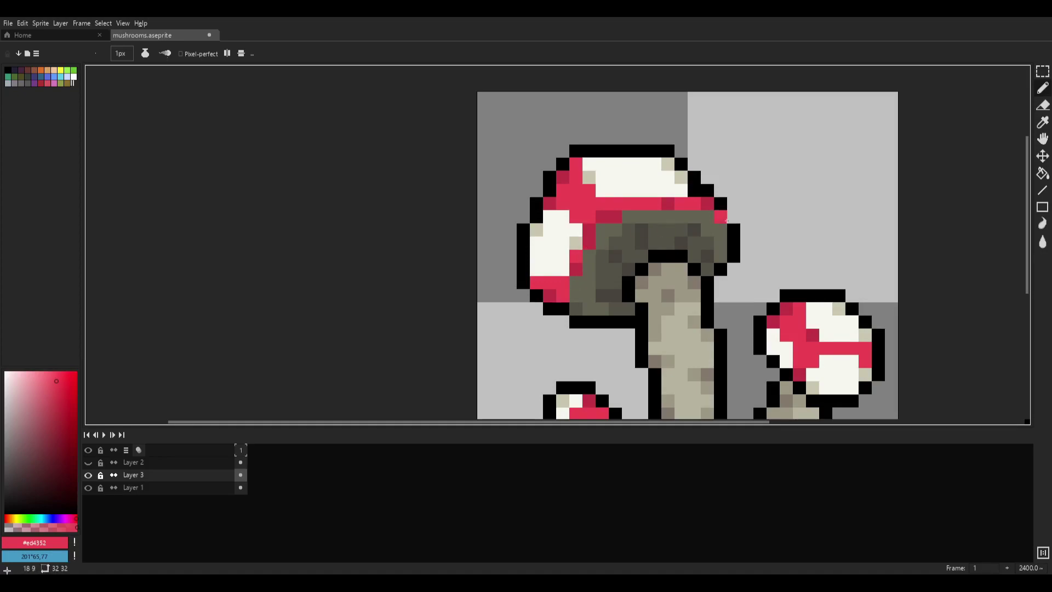
scroll(717, 222, "down", 5)
scroll(705, 224, "up", 5)
left_click(664, 234)
scroll(724, 225, "down", 5)
scroll(715, 221, "up", 5)
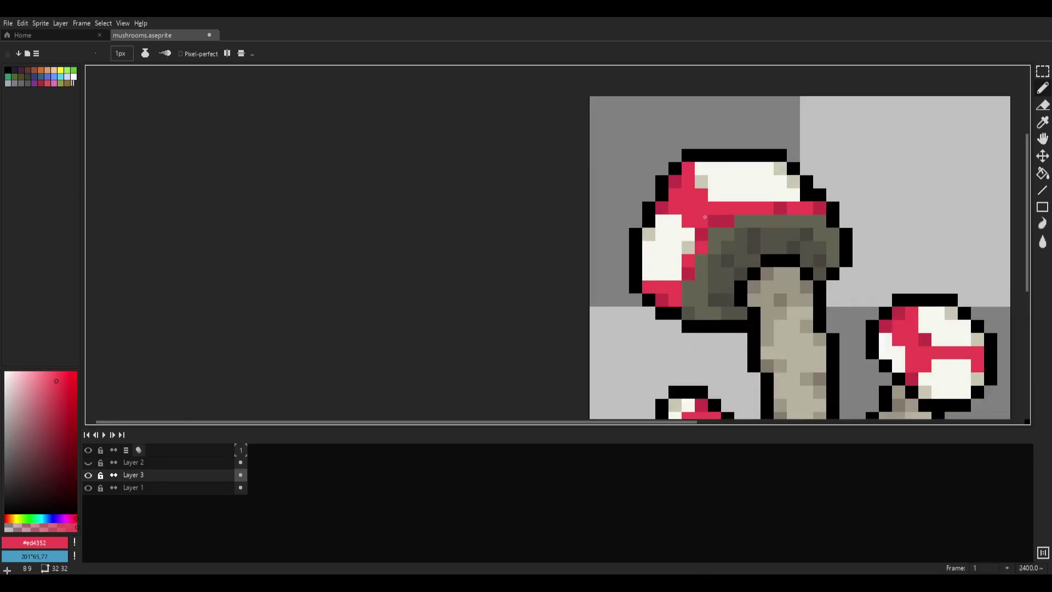
scroll(714, 218, "down", 7)
scroll(712, 225, "up", 10)
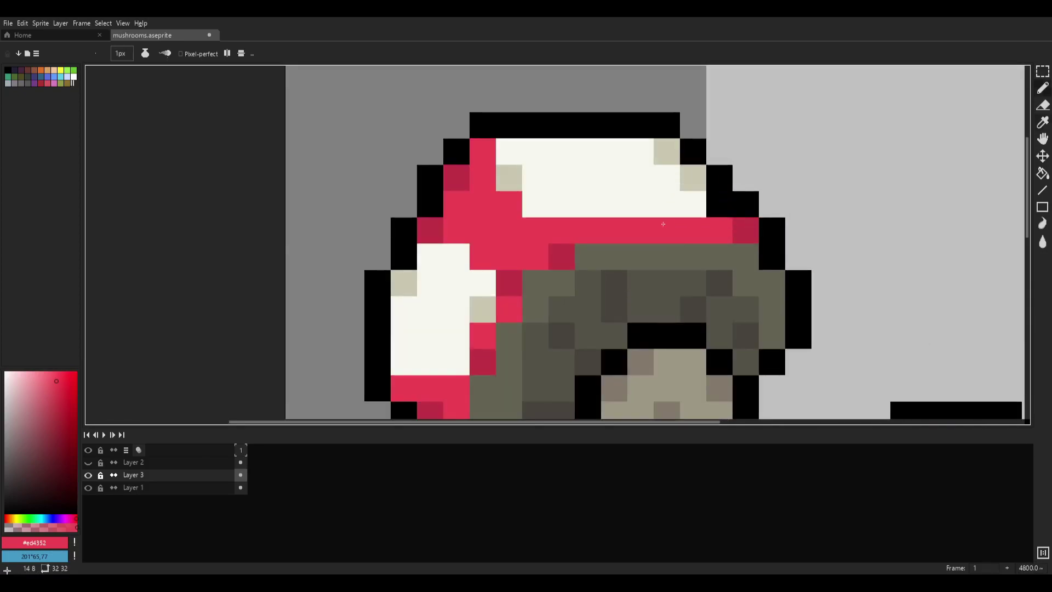
- Adjust single dark and bright red pixels where the rim curves down beside the large cap's white spot
key("alt")
left_click(519, 278, "alt")
left_click(515, 306)
left_click(506, 267, "alt")
left_click(508, 279)
scroll(650, 232, "down", 5)
scroll(651, 233, "up", 3)
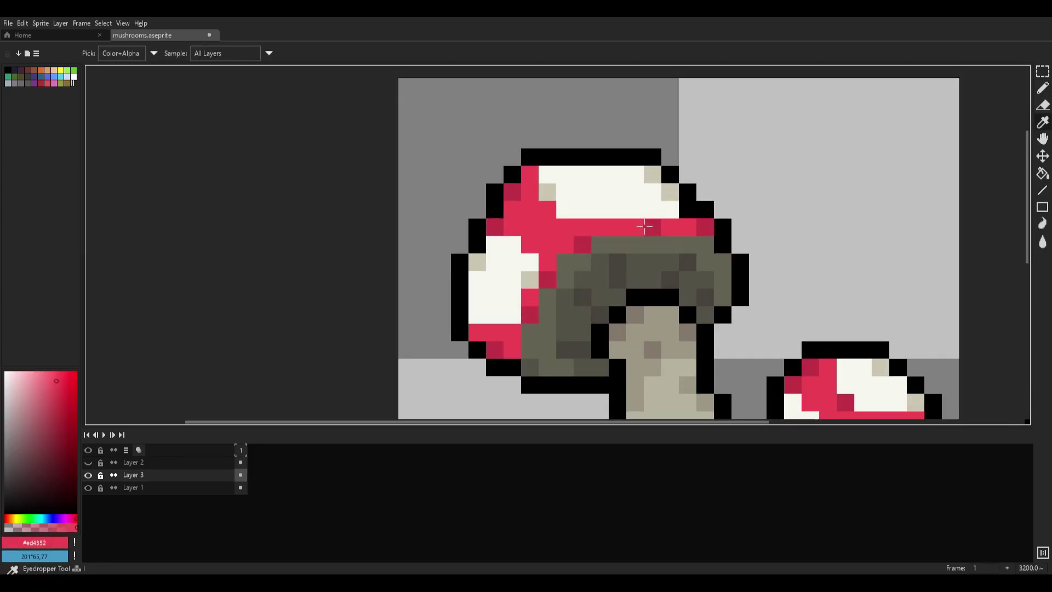
- Add dark red #c23246 shading pixels to the large cap's upper rim and lower-left gill corner, and undo the last stroke
left_click(647, 228, "alt")
scroll(714, 228, "down", 6)
scroll(690, 236, "up", 6)
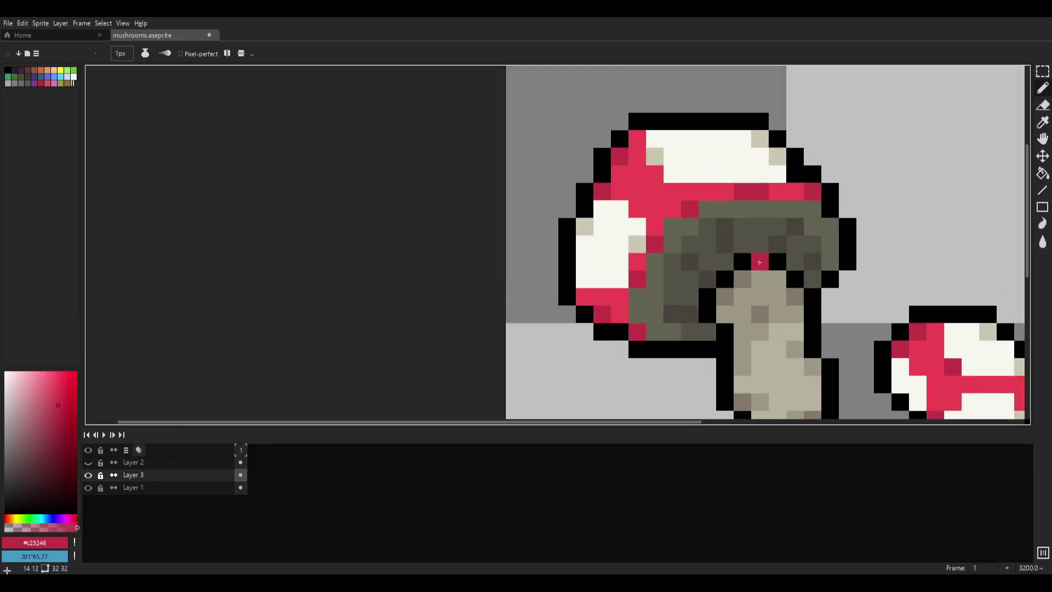
scroll(817, 256, "down", 6)
key("ctrl+z")
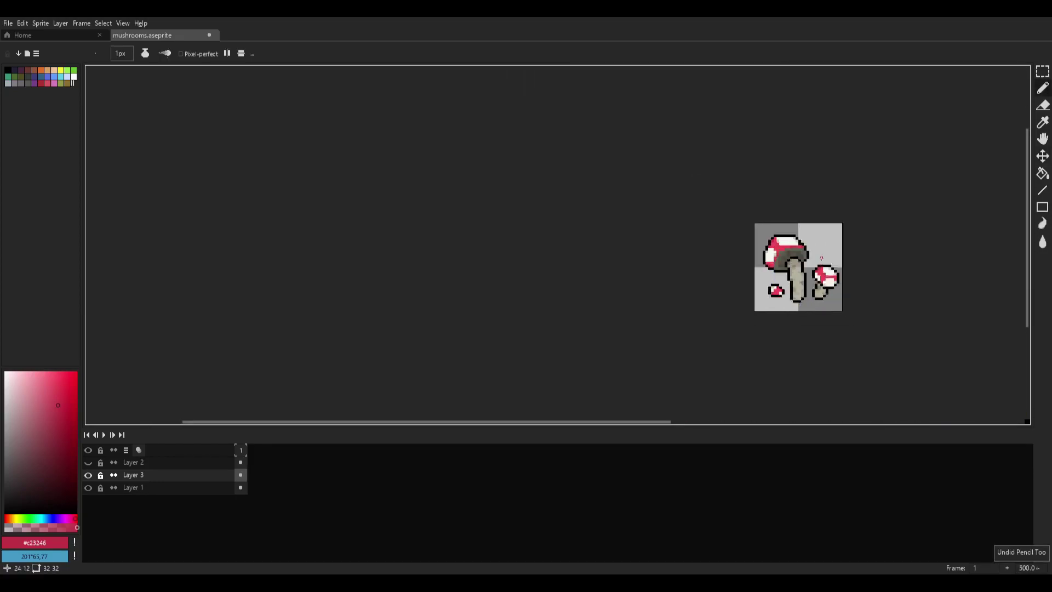
- Try a bright red #ed4352 pixel at the lower-left corner of the large cap's gills, and undo it
scroll(822, 258, "up", 6)
scroll(762, 283, "down", 5)
scroll(763, 281, "up", 7)
key("i")
left_click(479, 292)
key("b")
left_click(504, 343)
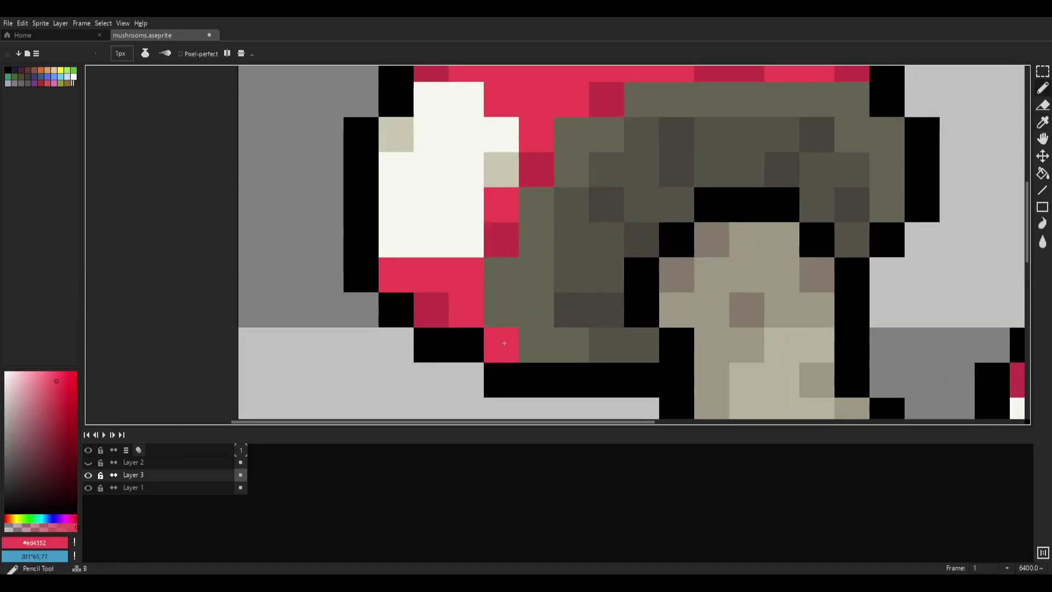
scroll(638, 325, "down", 9)
key("ctrl+z")
scroll(725, 296, "down", 2)
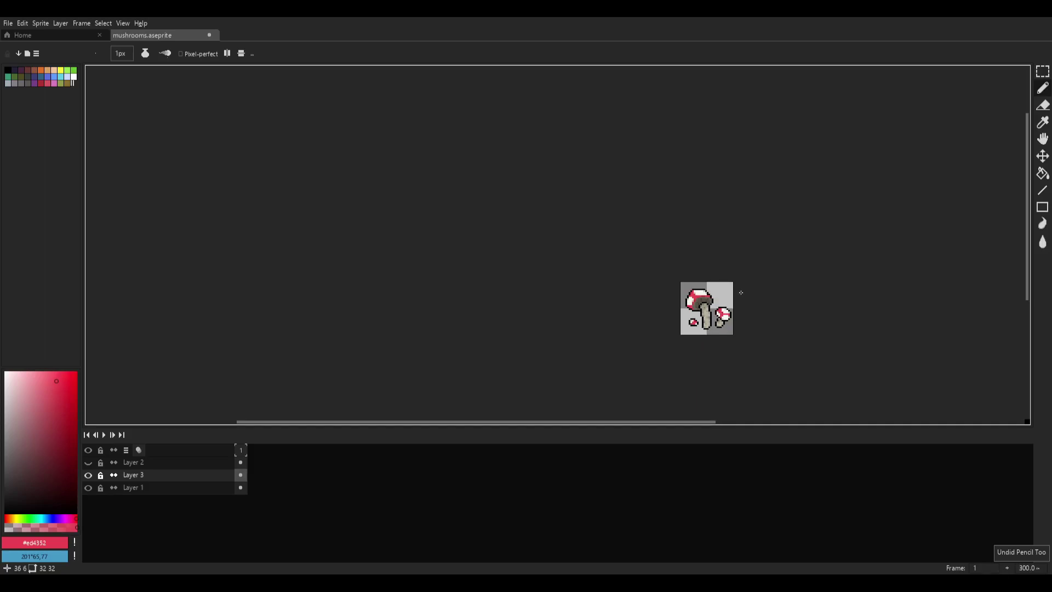
- Try a bright red pixel below the right end of the large cap's rim, and undo it
scroll(641, 295, "up", 10)
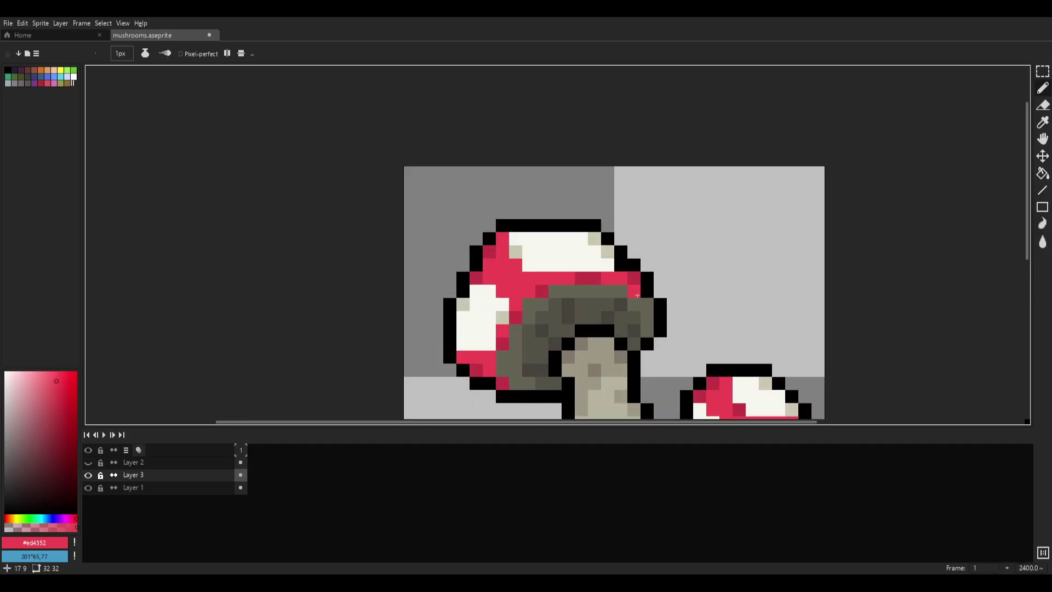
scroll(637, 295, "down", 3)
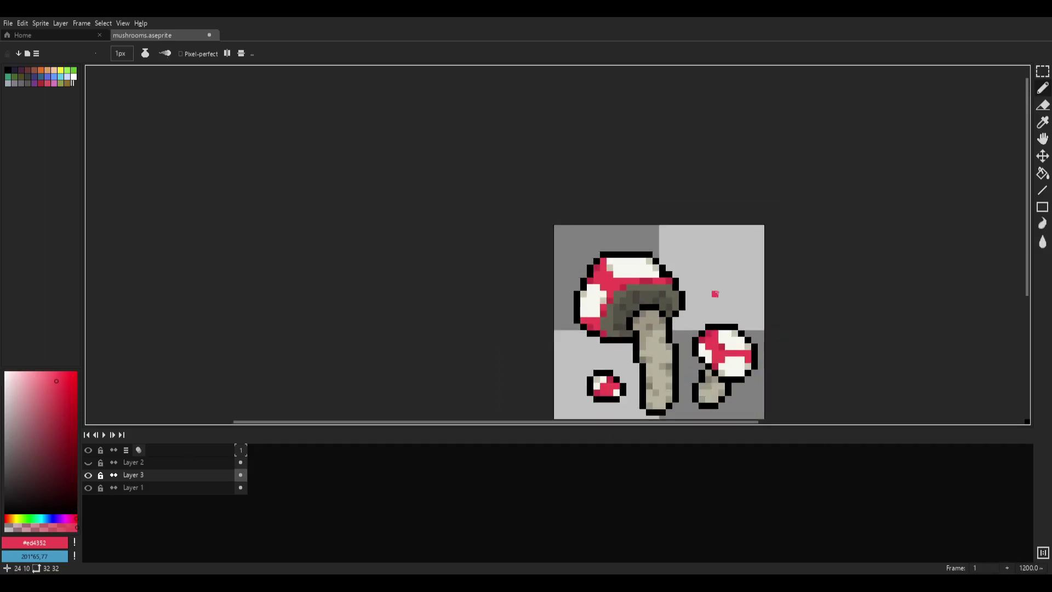
left_click_drag(650, 267, 465, 209)
key("ctrl+z")
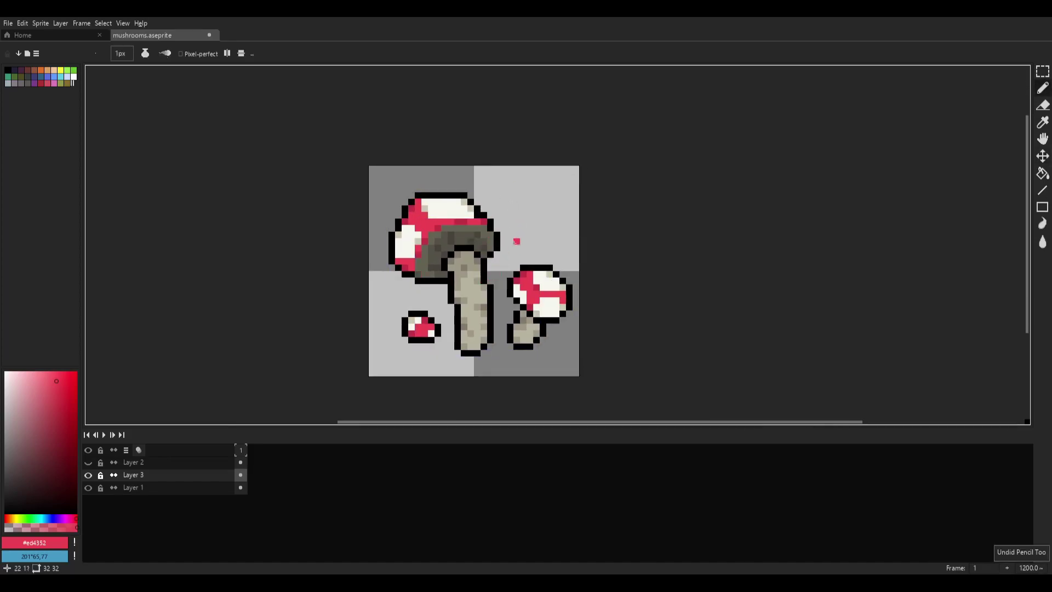
- Merge Layer 3 down into Layer 1 and toggle the merged layer's visibility to check the artwork
scroll(495, 226, "up", 1)
left_click_drag(547, 250, 581, 183)
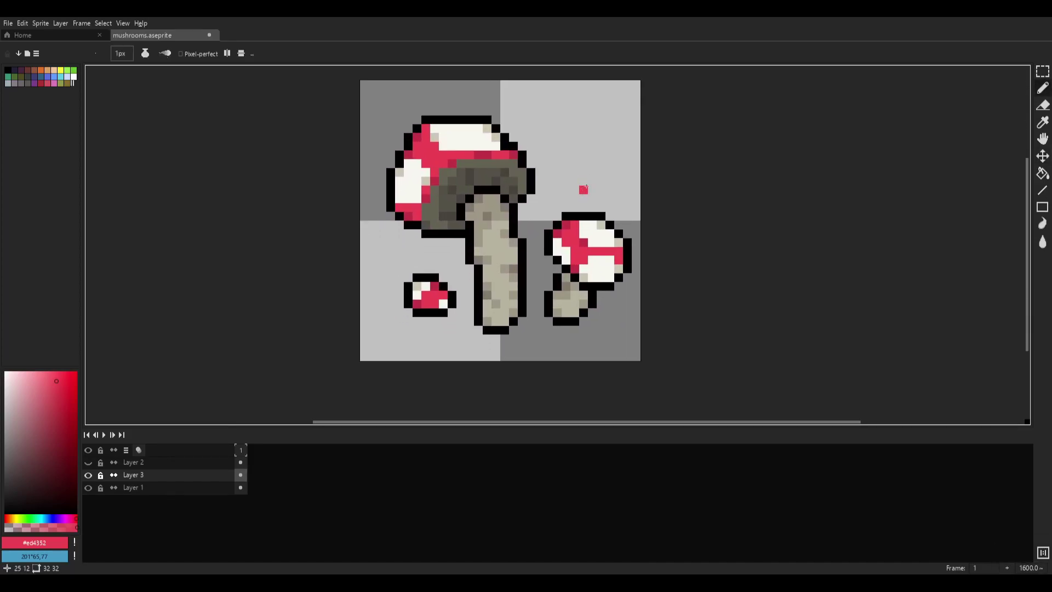
scroll(689, 255, "down", 5)
scroll(638, 242, "up", 5)
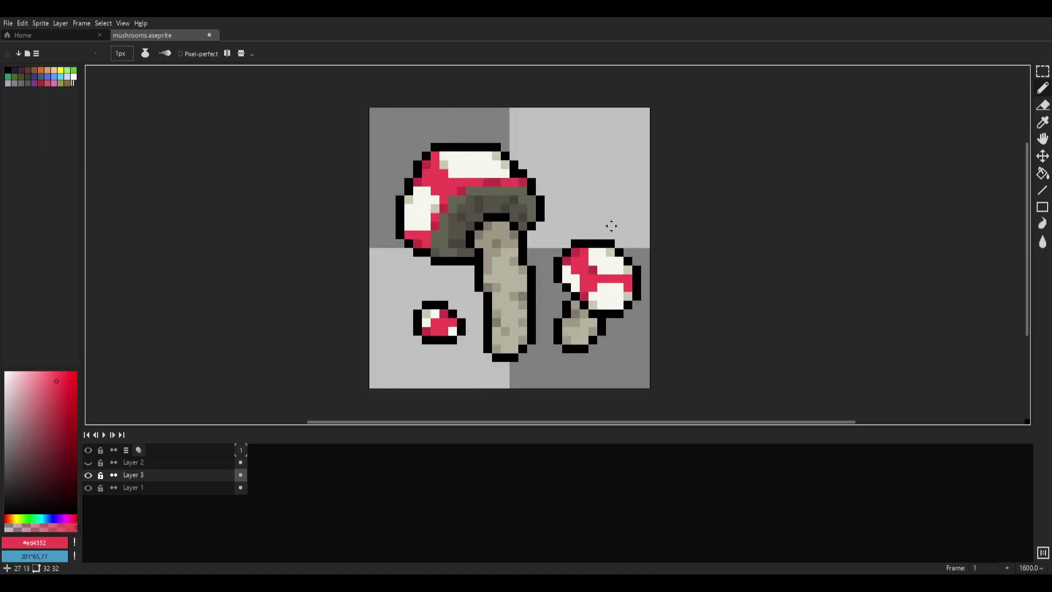
left_click_drag(612, 225, 609, 259)
left_click(88, 475)
left_click(88, 475)
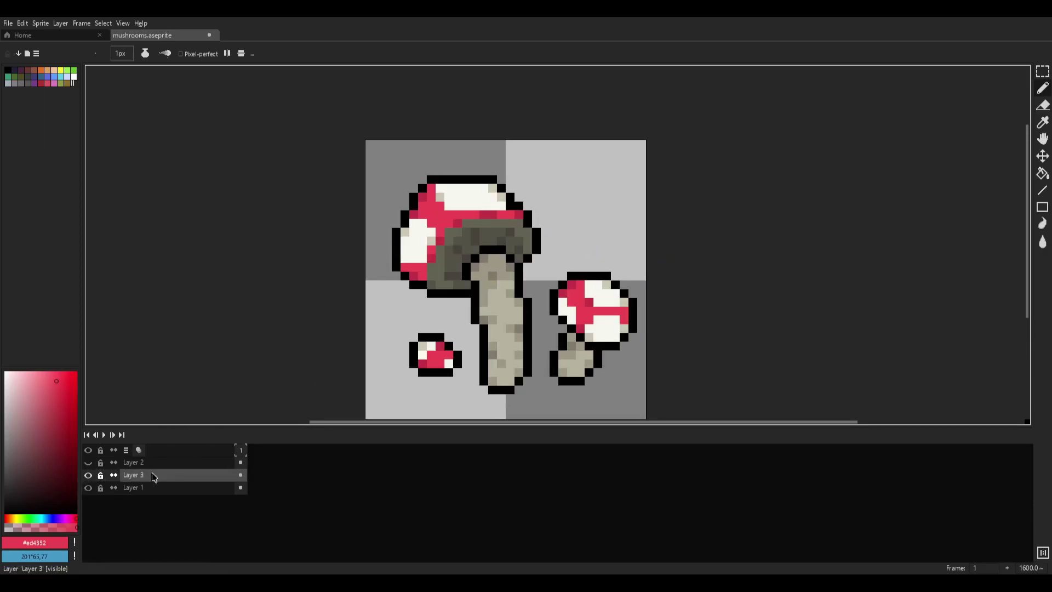
right_click(145, 476)
left_click(174, 542)
left_click(88, 476)
left_click(87, 476)
- Mix a dark maroon (346°, 67, 49) from the cap's dark red and recolour the black outline pixels at the large cap's upper left
key("i")
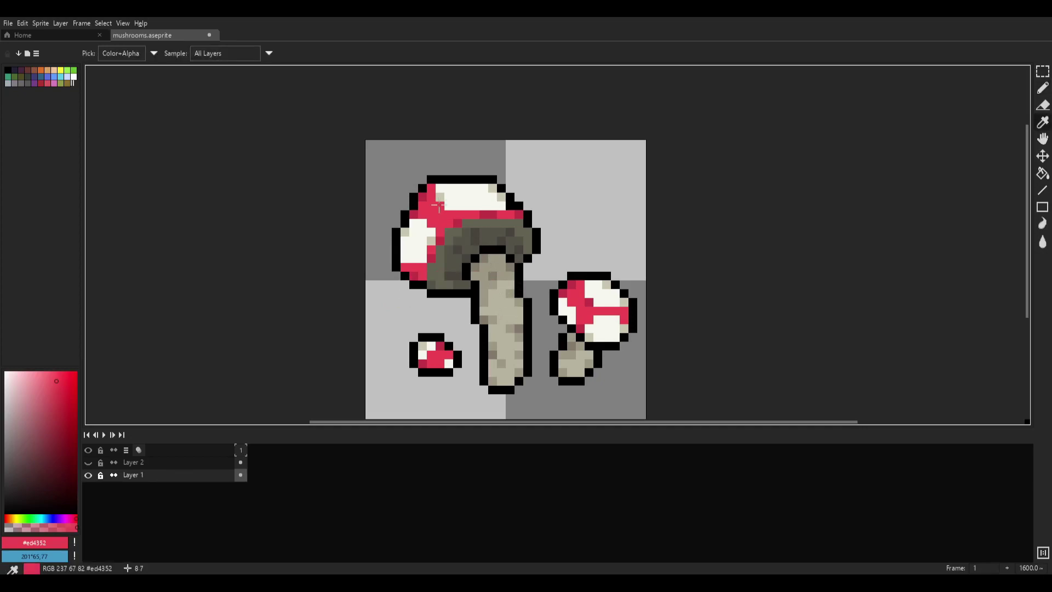
scroll(428, 199, "up", 5)
left_click(409, 193)
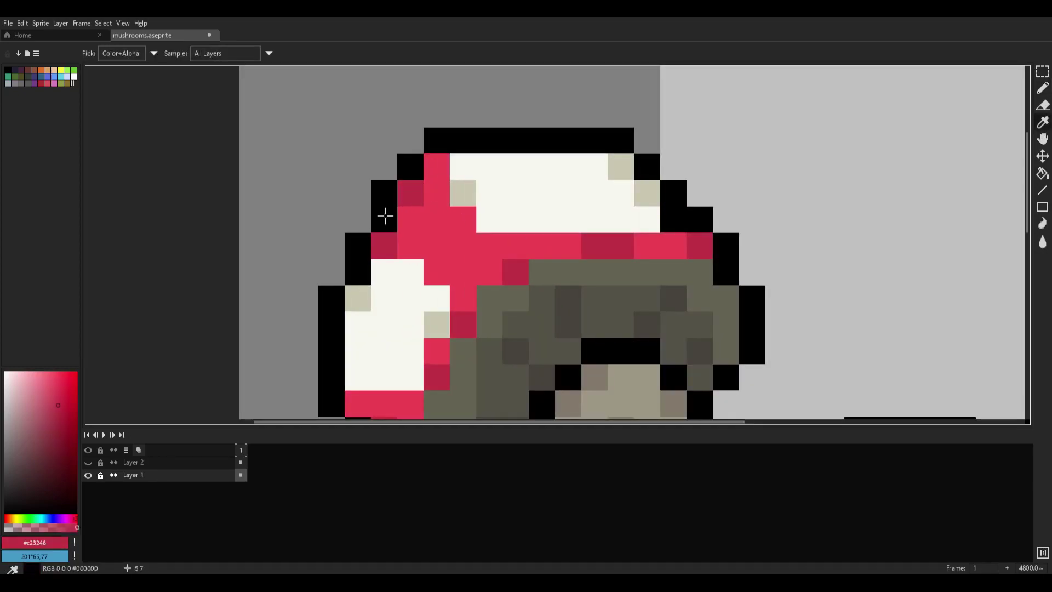
left_click(59, 433)
left_click_drag(53, 441, 53, 443)
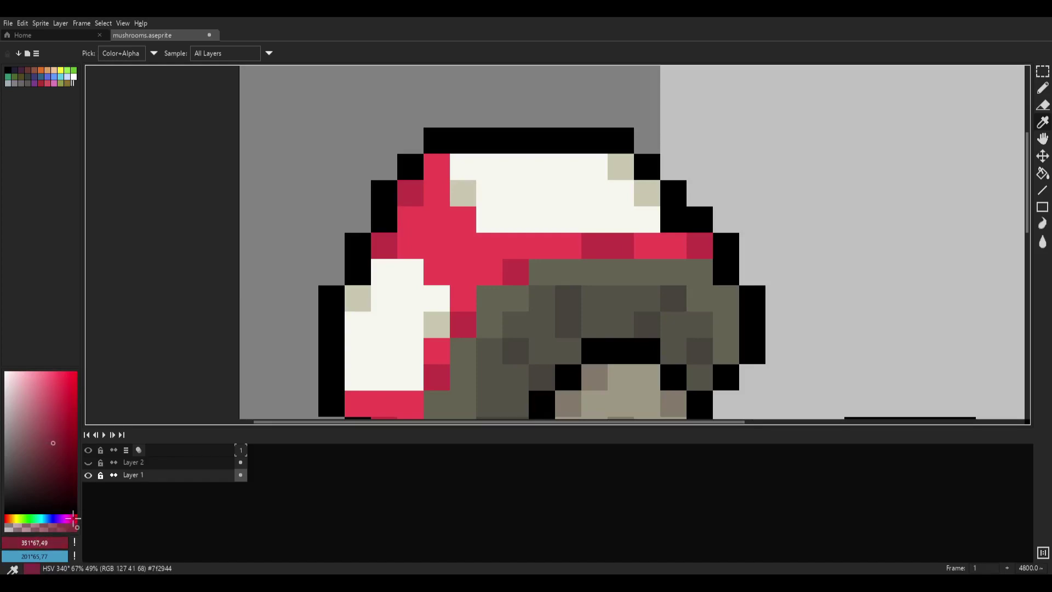
key("b")
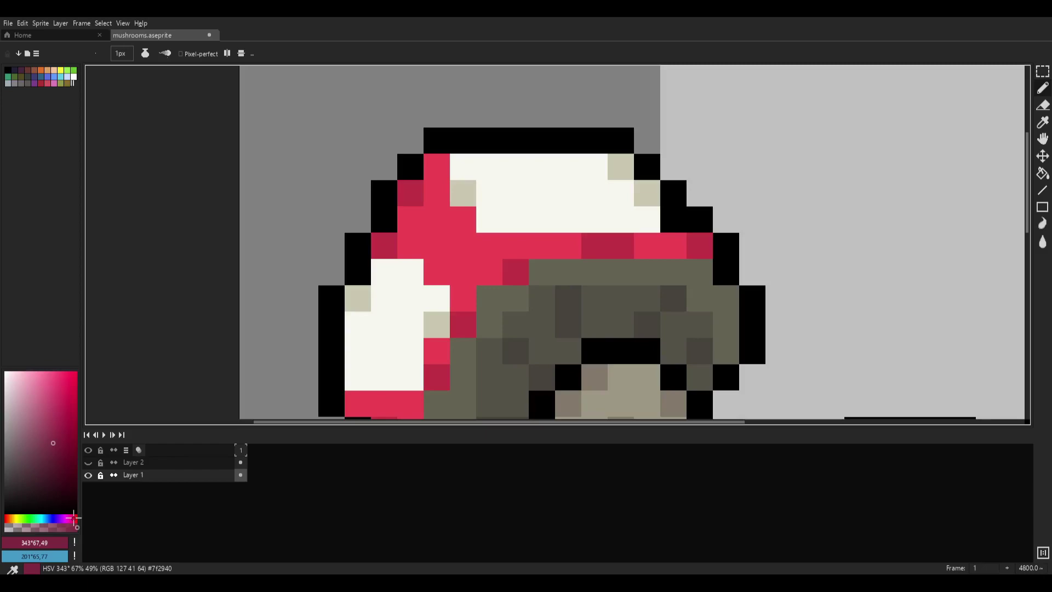
left_click(392, 219)
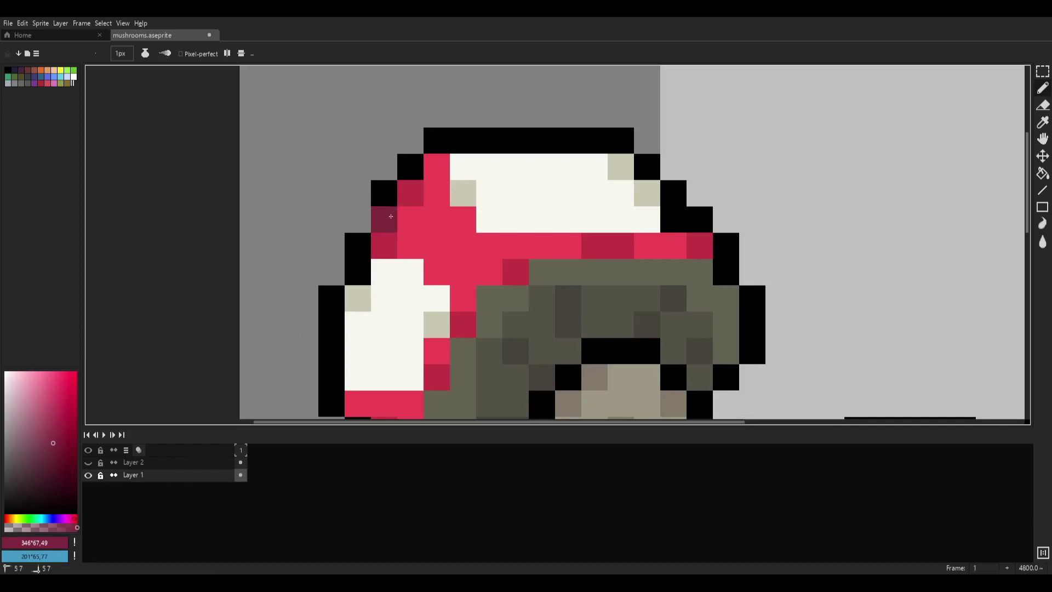
left_click(390, 194)
left_click(415, 169)
- Darken the maroon to 346°, 60, 41 and recolour the outline along the red areas at the large cap's upper left and lower left
left_click(55, 454)
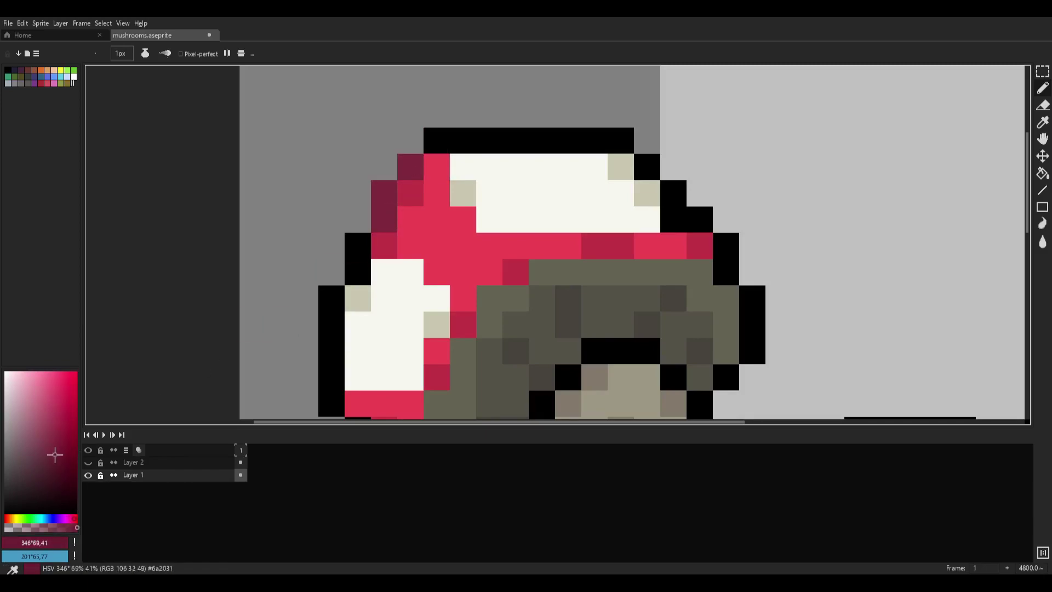
left_click(49, 454)
left_click(436, 140)
left_click(358, 246)
scroll(383, 219, "down", 4)
scroll(384, 220, "up", 2)
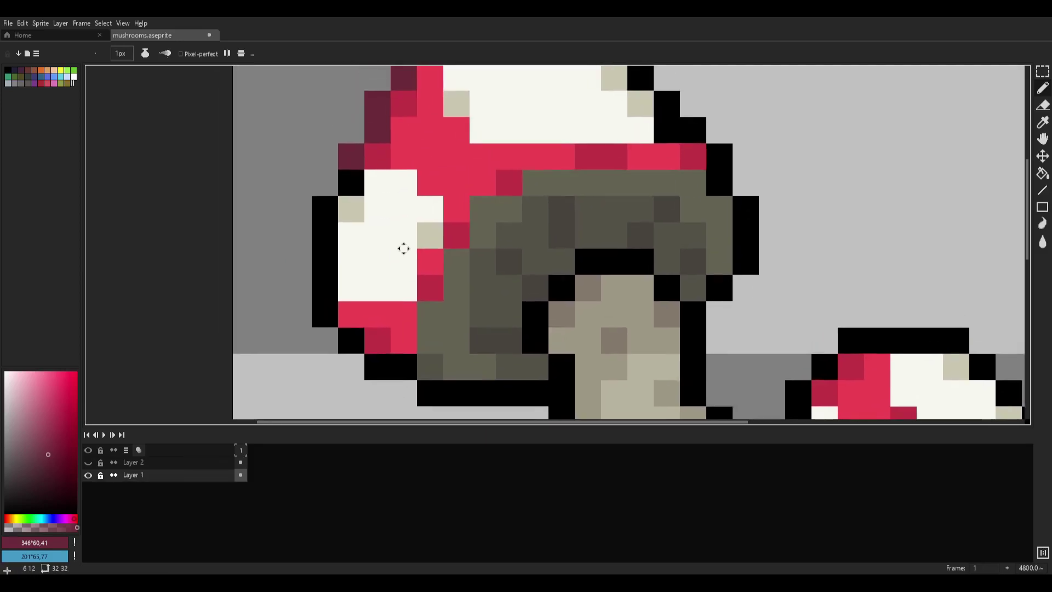
left_click(326, 317)
left_click(405, 370)
left_click(378, 370)
- Recolour the black outline around the right end of the large cap's red rim in maroon, and undo the innermost pixel
left_click(720, 159)
scroll(712, 176, "up", 3)
left_click(700, 259)
left_click(674, 206)
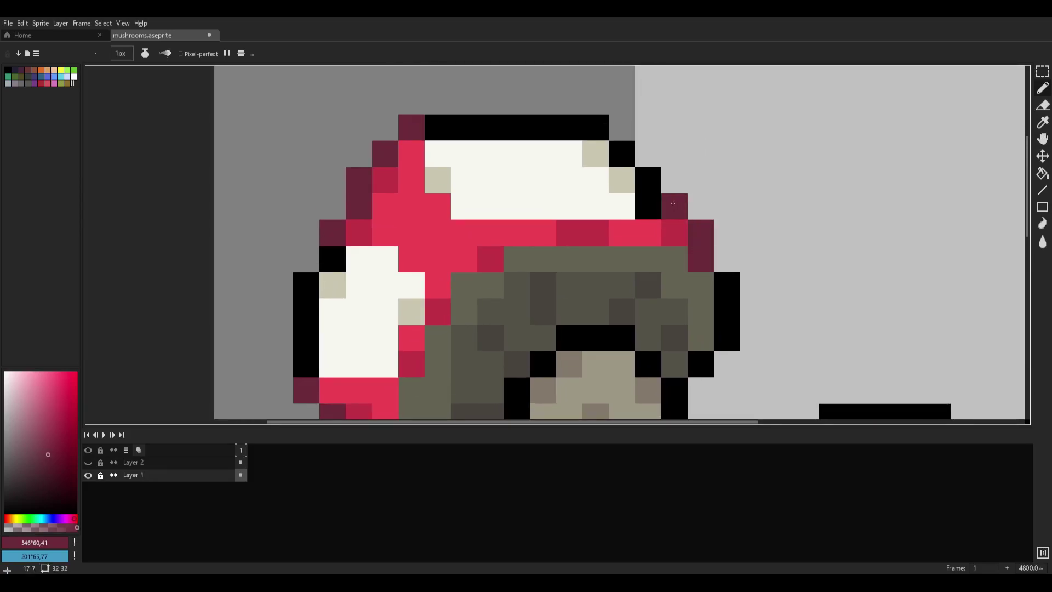
left_click(649, 206)
left_click(678, 186)
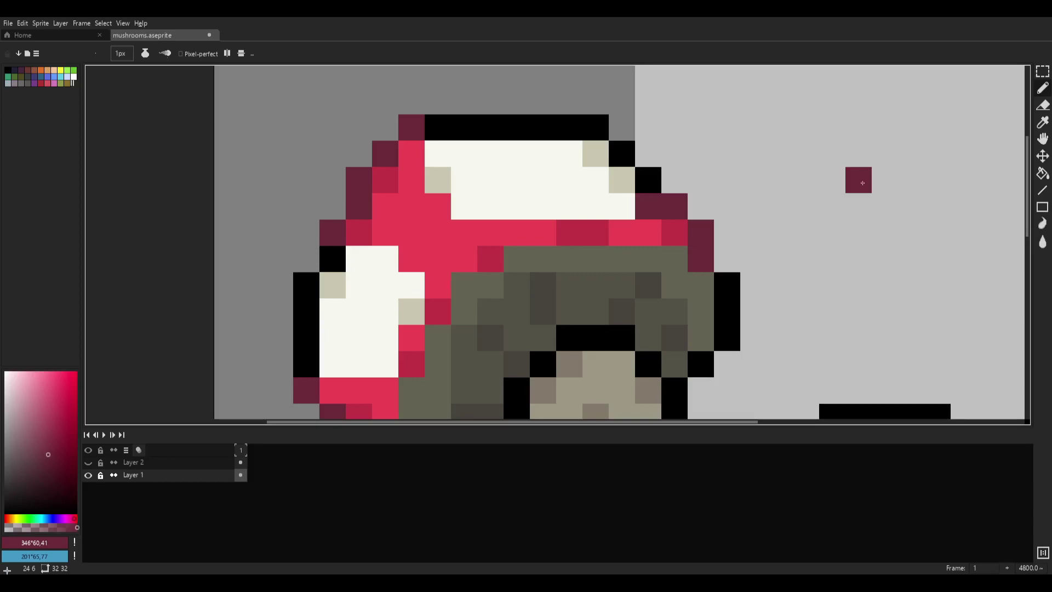
key("ctrl+z")
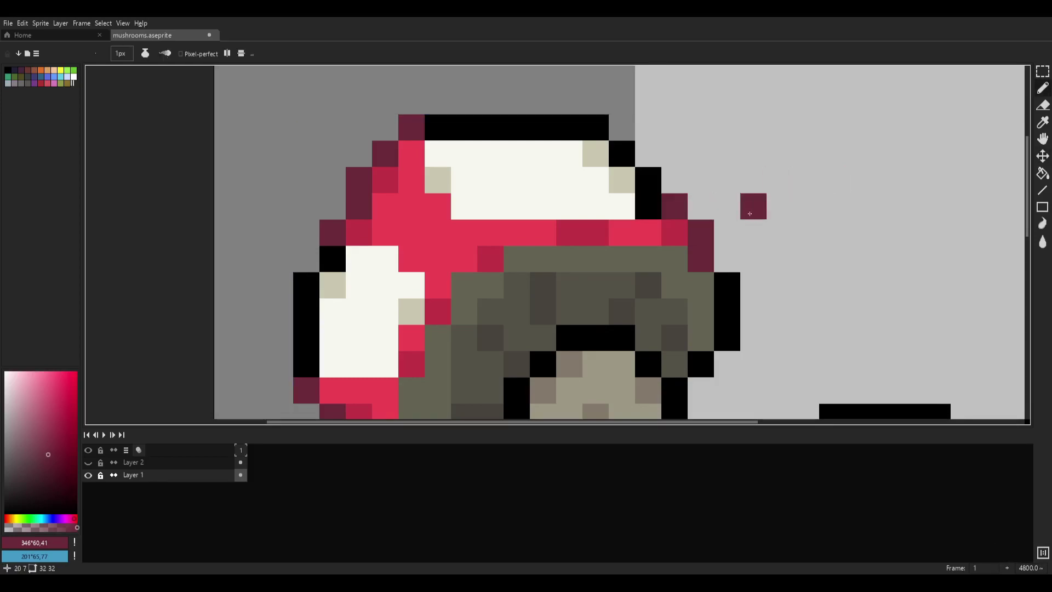
- Replace the inner black pixel above the right end of the large cap's rim with bright red #ed4352
key("i")
left_click(650, 238)
key("b")
left_click(650, 207)
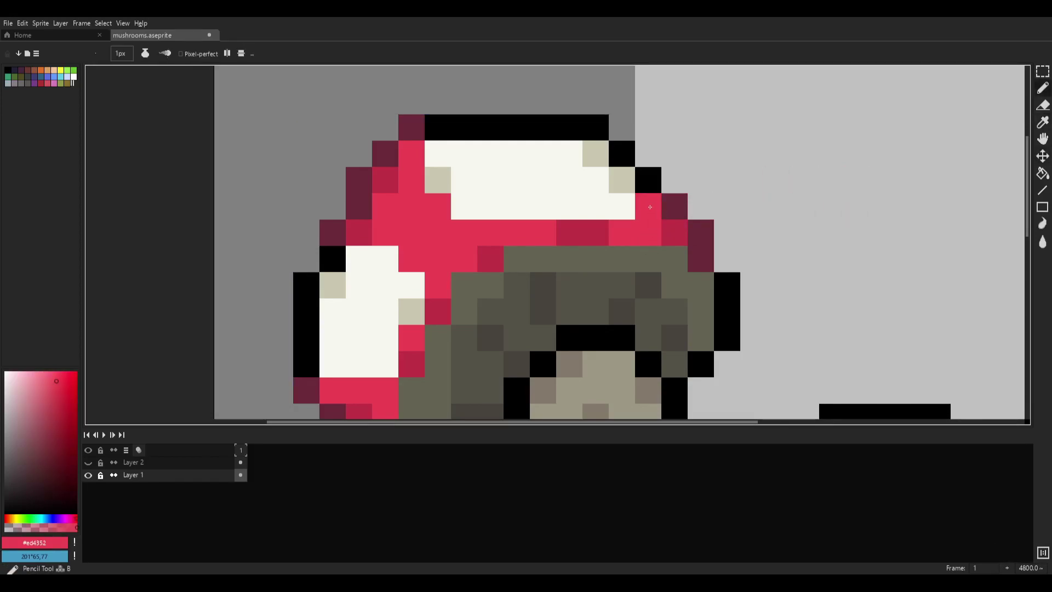
- Pick the maroon #6a2a38 from the large cap's outline as the drawing colour
scroll(760, 216, "down", 4)
scroll(758, 220, "down", 4)
scroll(758, 220, "up", 7)
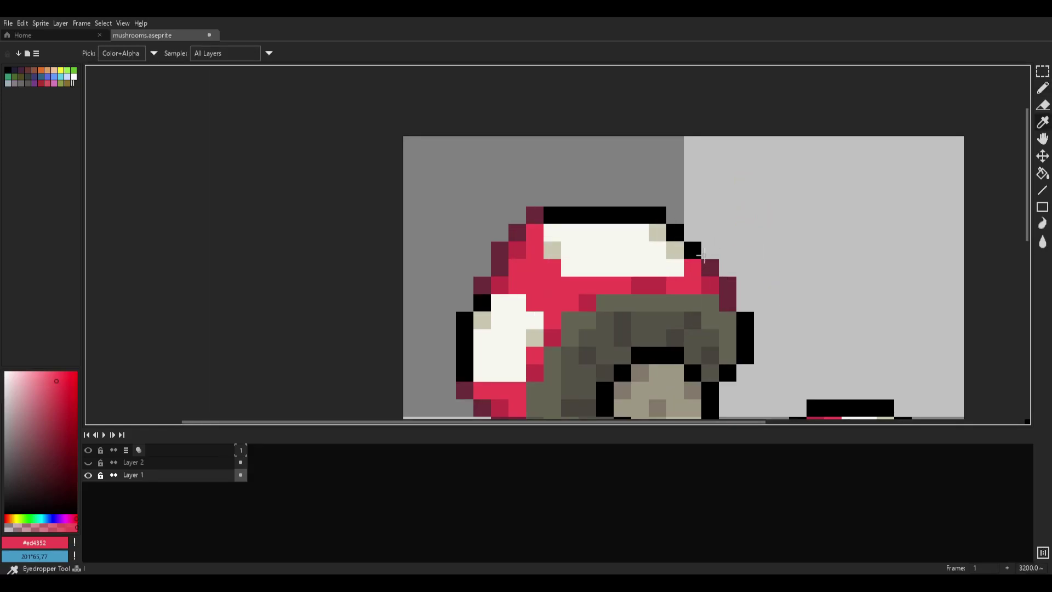
left_click(707, 264, "alt")
scroll(696, 248, "down", 4)
scroll(715, 218, "up", 6)
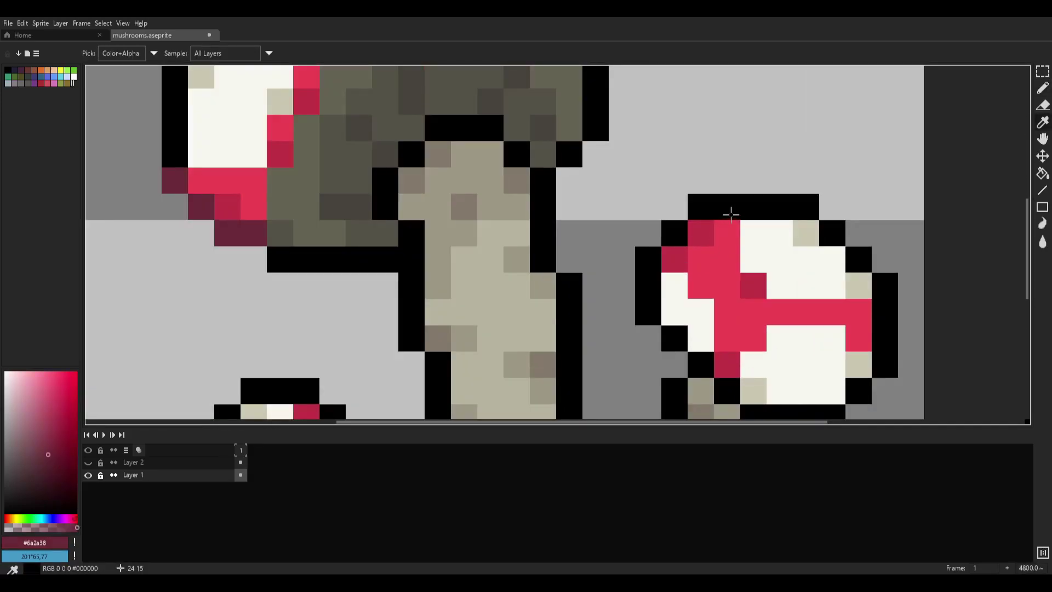
- Try maroon outline pixels along the medium cap's upper-right white area, and undo them
mouse_move(774, 230)
left_mouse_down()
mouse_move(650, 190)
mouse_move(707, 194)
mouse_move(760, 246)
left_mouse_up()
left_click(635, 169)
mouse_move(708, 169)
left_mouse_down()
mouse_move(734, 190)
mouse_move(712, 237)
left_mouse_up()
key("ctrl+z")
key("ctrl+z")
key("ctrl+z")
key("ctrl+z")
key("ctrl+z")
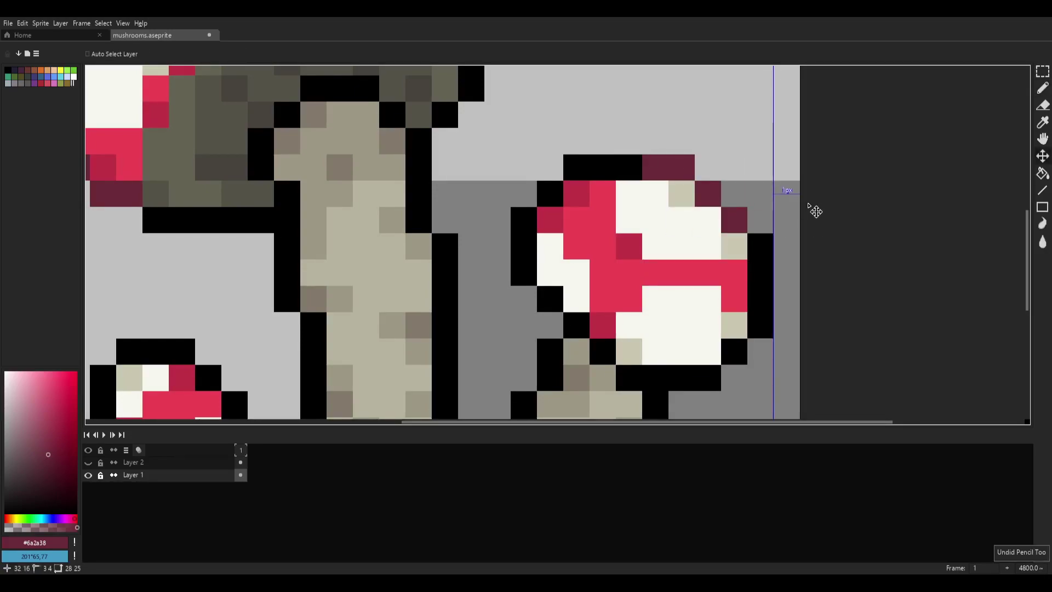
key("ctrl+z")
scroll(780, 202, "down", 5)
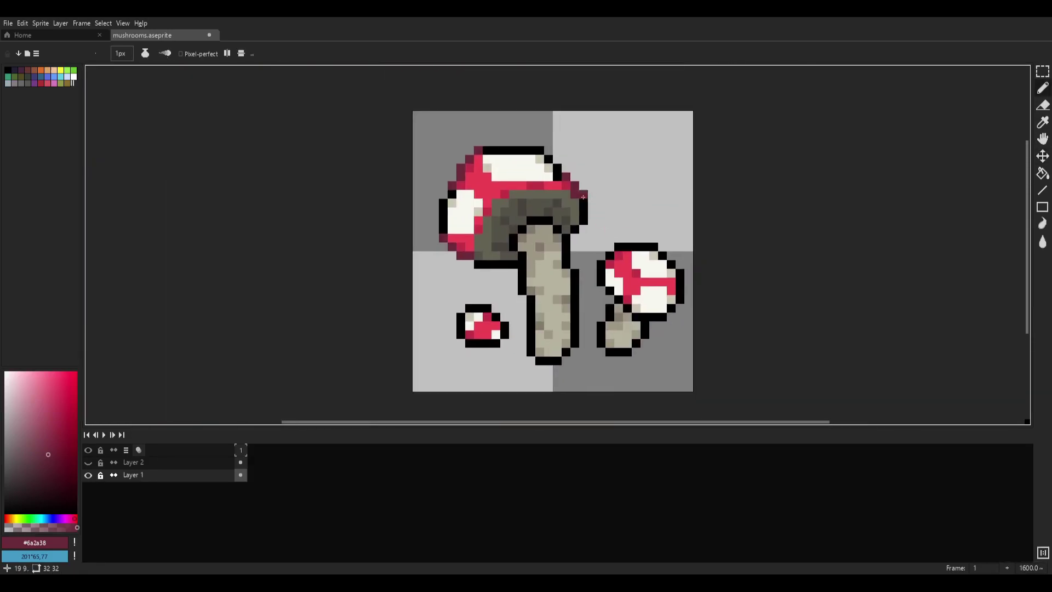
scroll(551, 150, "up", 3)
key("ctrl+z")
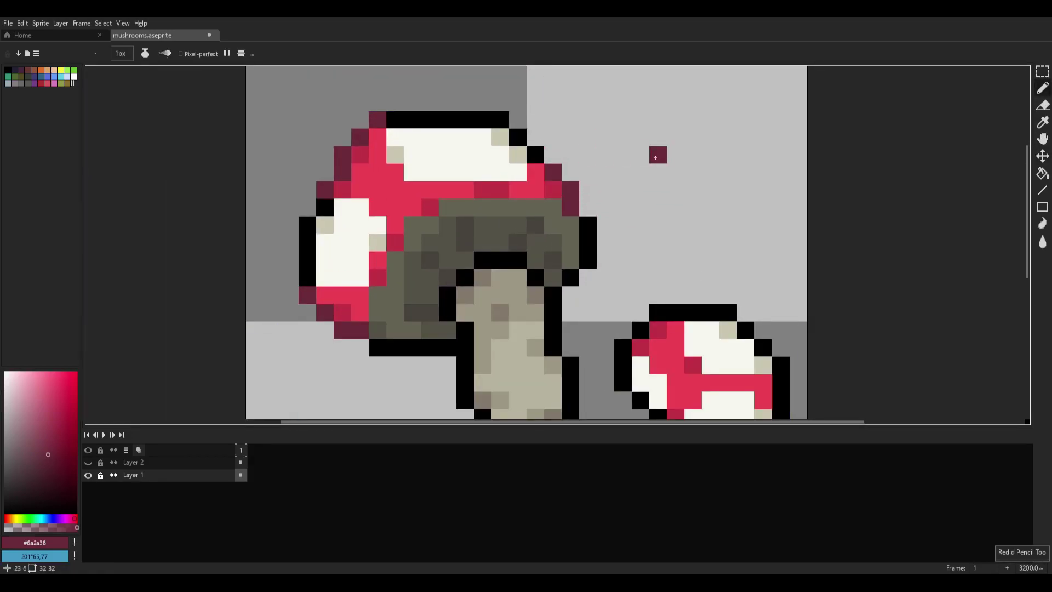
- Recolour the medium cap's outline in maroon #6a2a38 beside its red areas at the upper left, above the stem and on the right edge
left_click_drag(688, 316, 626, 237)
left_click(613, 233)
left_click(597, 234)
left_click(578, 252)
left_click(563, 268)
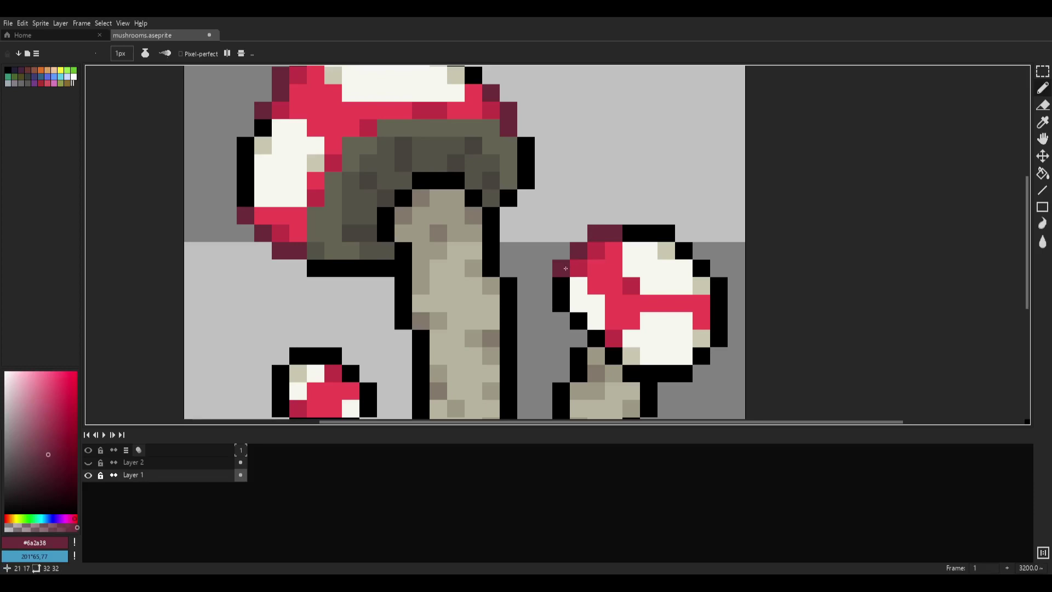
left_click(611, 358)
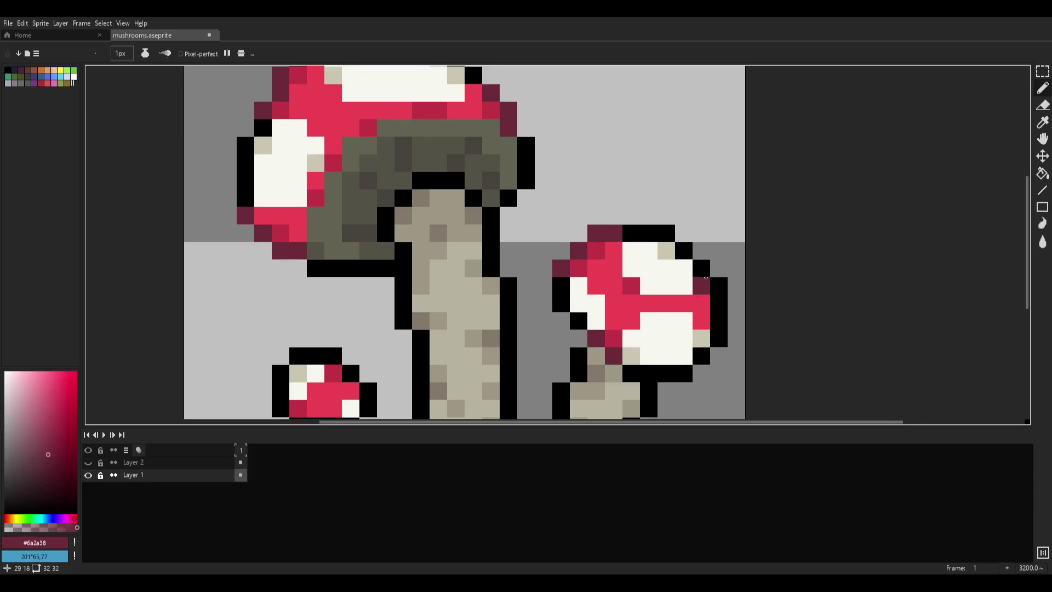
left_click_drag(701, 285, 650, 186)
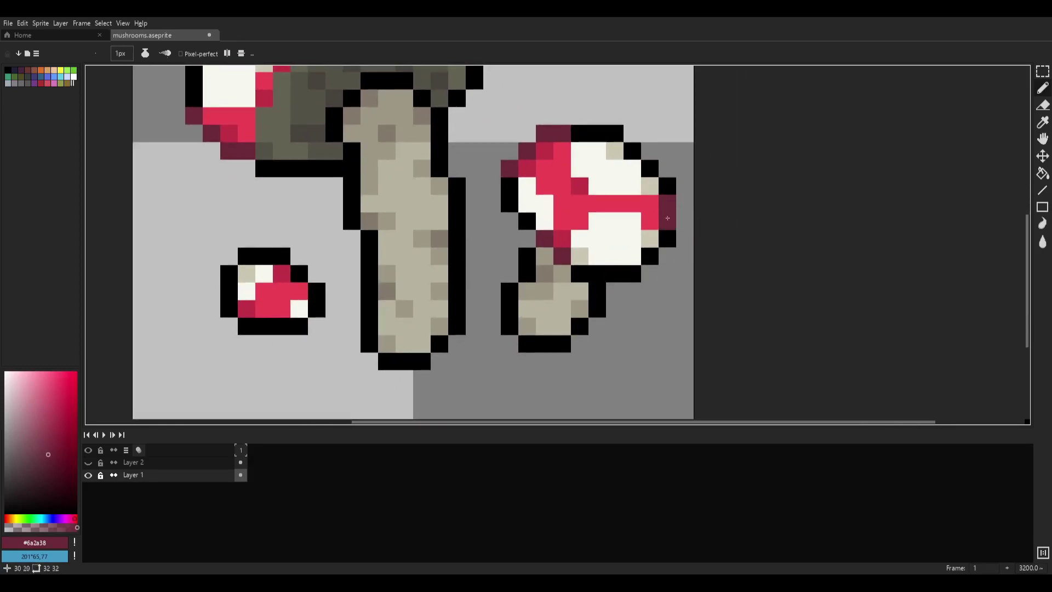
- Recolour the small cap's outline in maroon #6a2a38 beside its red areas at the upper right and along the bottom
mouse_move(282, 238)
left_mouse_down()
mouse_move(368, 232)
mouse_move(385, 267)
left_mouse_up()
left_click(370, 266)
key("ctrl+z")
left_click(403, 286)
left_click(367, 319)
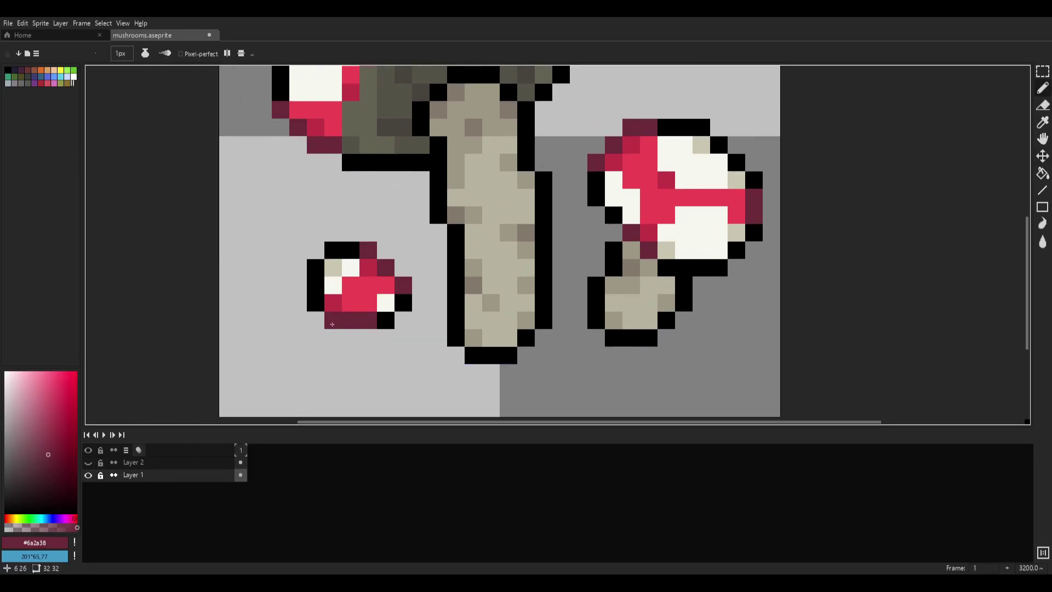
- Mix a dark olive (46°, 18, 37) from the spot shading #c9c7af and draw it over the outline above the large cap's white spot
scroll(515, 237, "down", 4)
scroll(477, 224, "up", 3)
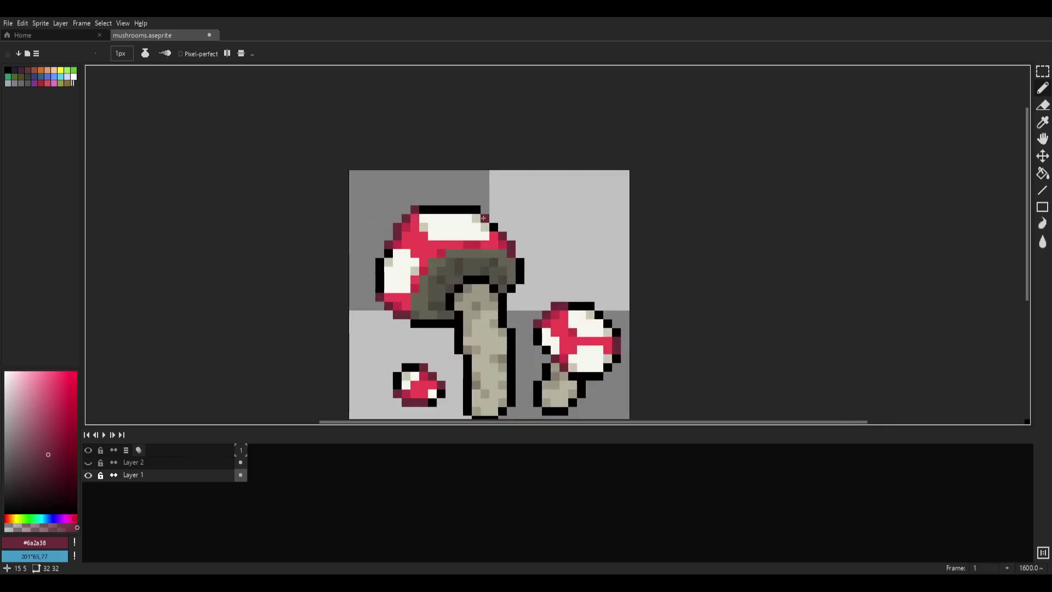
left_click(481, 233)
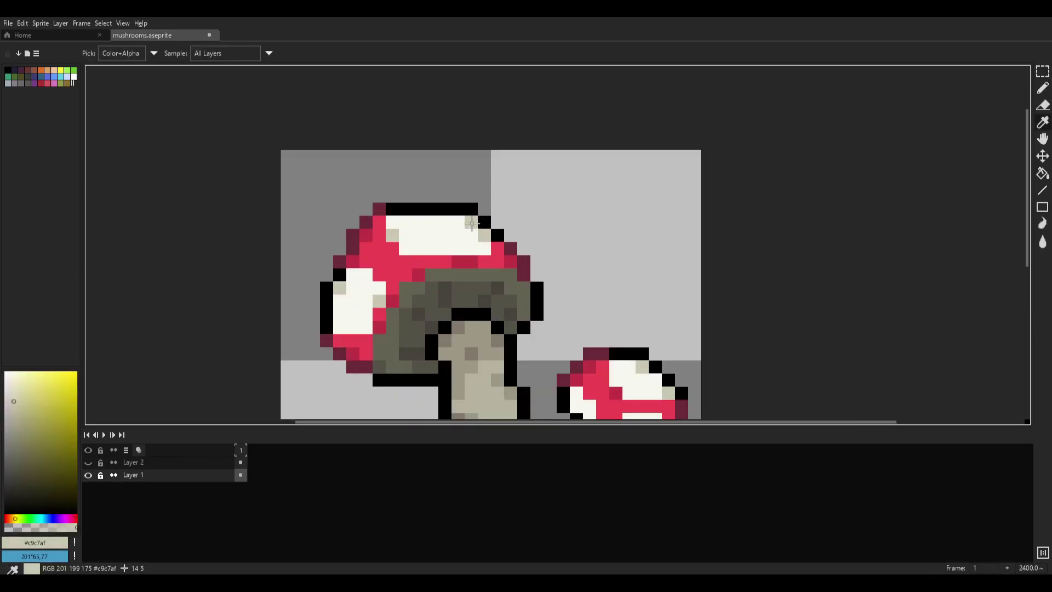
left_click_drag(15, 422, 18, 460)
left_click(13, 518)
key("b")
left_click(417, 222)
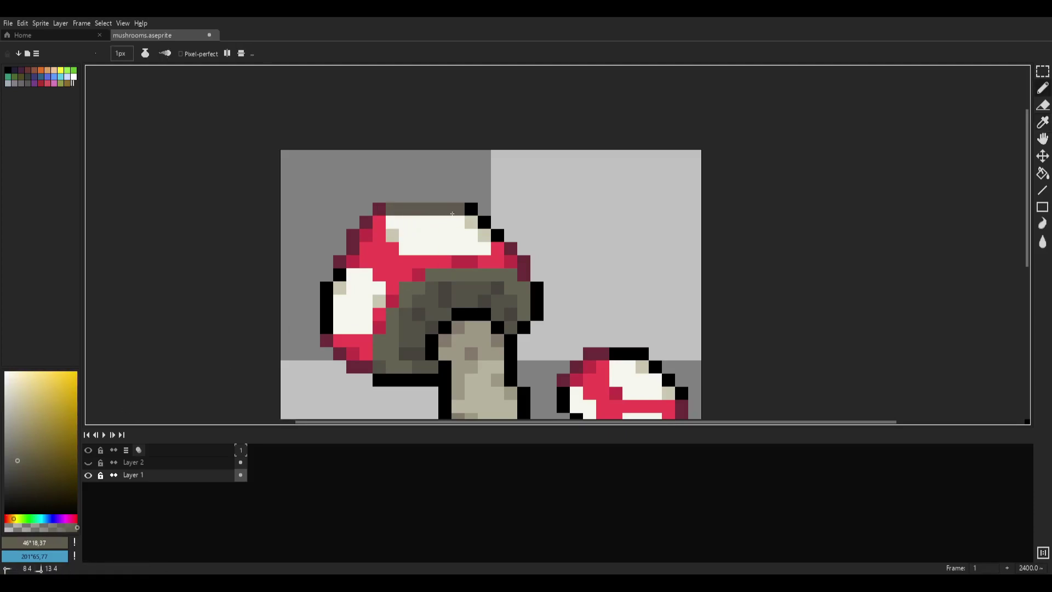
- Darken the olive to 46°, 19, 31 and recolour the outline beside the large cap's top and left white spots
scroll(567, 266, "down", 7)
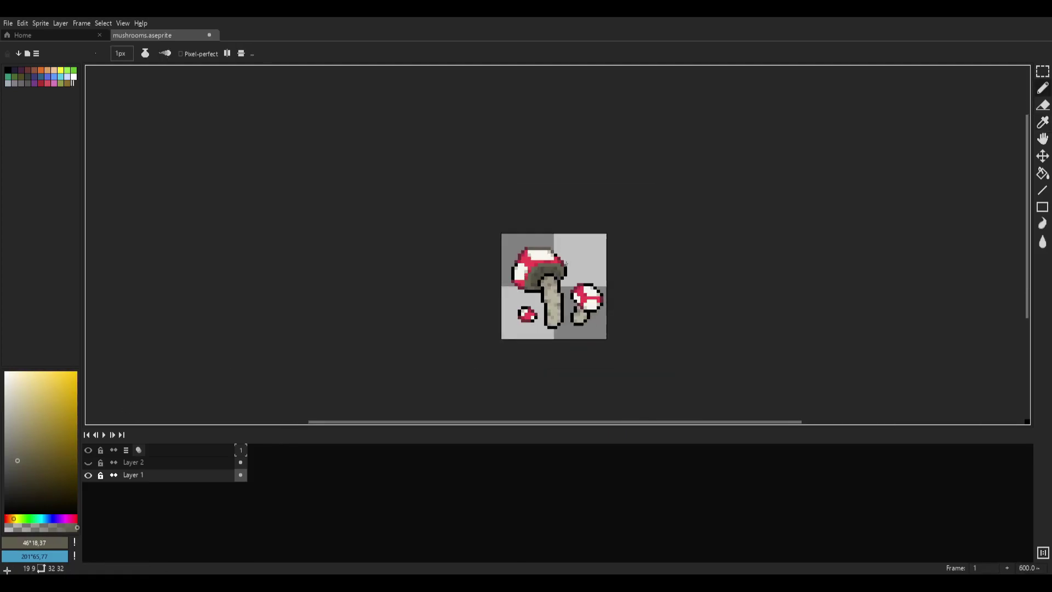
scroll(567, 266, "up", 8)
left_click(18, 467)
left_click_drag(397, 177, 487, 180)
left_click(309, 282)
left_click(326, 265)
left_click_drag(309, 300, 311, 326)
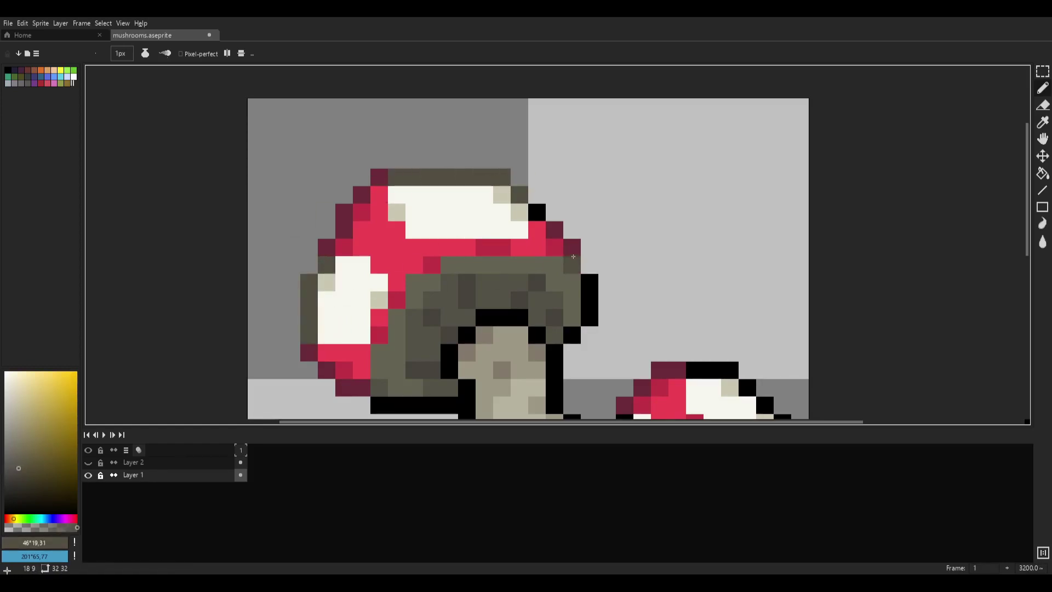
- Recolour the outline beside the white areas of the medium and small caps in olive (46°, 19, 31), including the medium cap's underside
mouse_move(589, 300)
left_mouse_down()
mouse_move(568, 258)
mouse_move(416, 108)
left_mouse_up()
left_click_drag(527, 176, 591, 213)
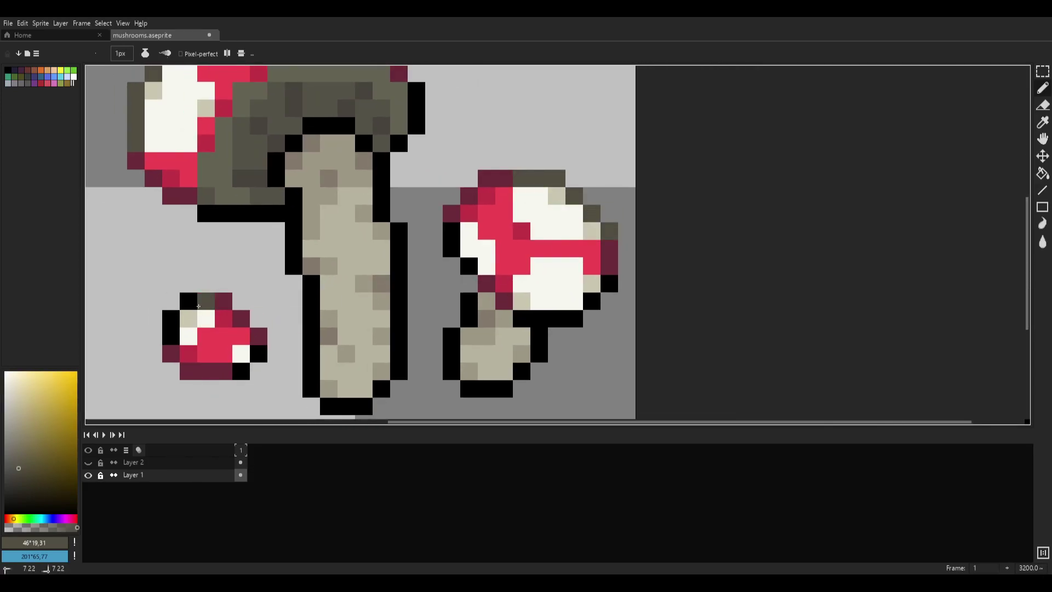
left_click_drag(257, 354, 243, 370)
scroll(559, 285, "down", 2)
scroll(542, 284, "up", 2)
left_click_drag(573, 315, 606, 315)
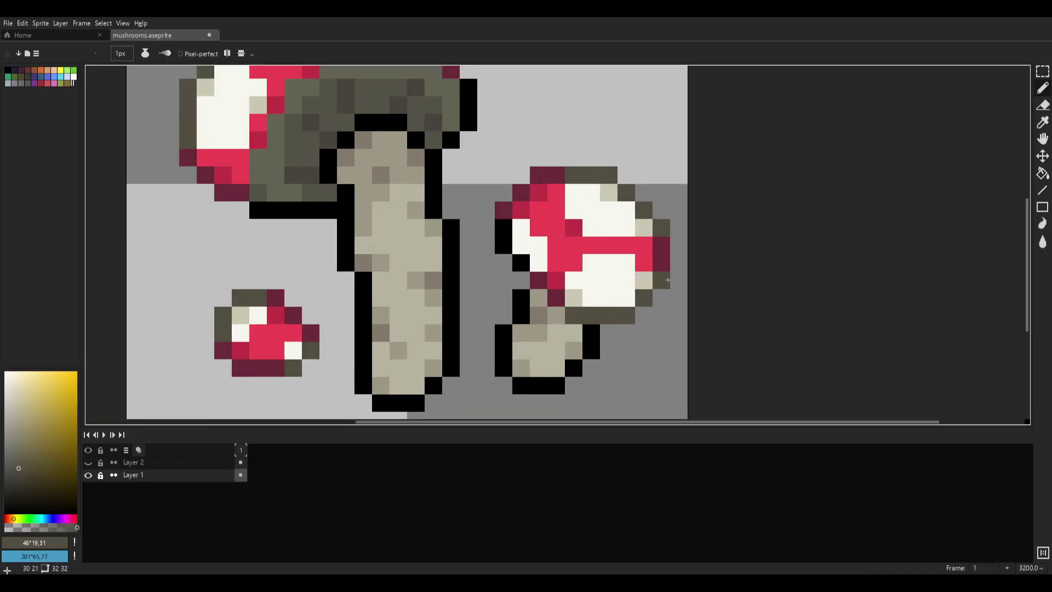
- Recolour the outline pixel between the large cap's top white spot and its right red edge in maroon #6a2a38
scroll(706, 263, "down", 4)
scroll(712, 249, "up", 4)
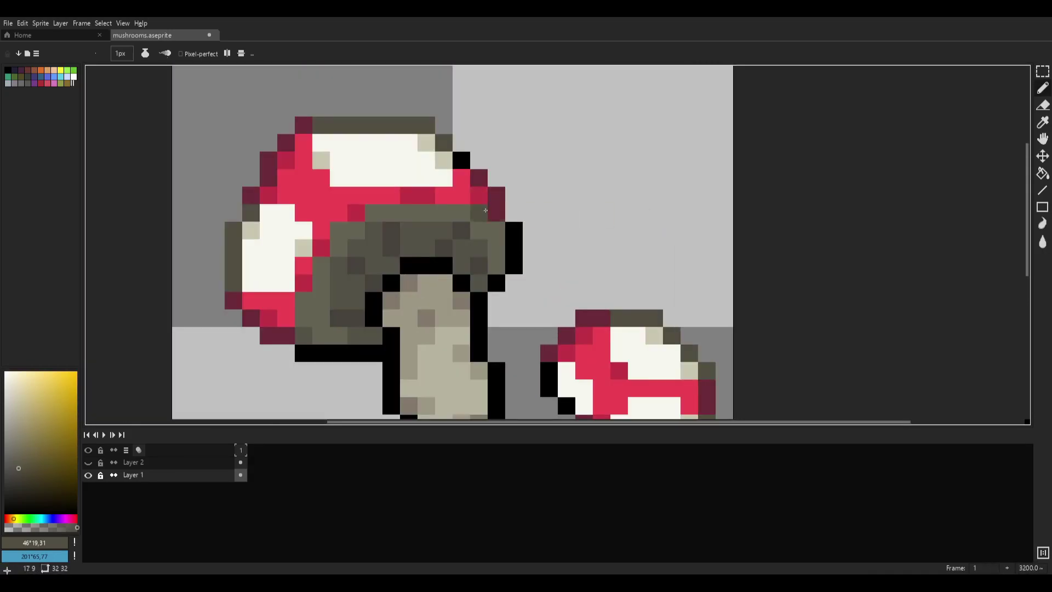
scroll(618, 195, "down", 4)
scroll(618, 190, "up", 4)
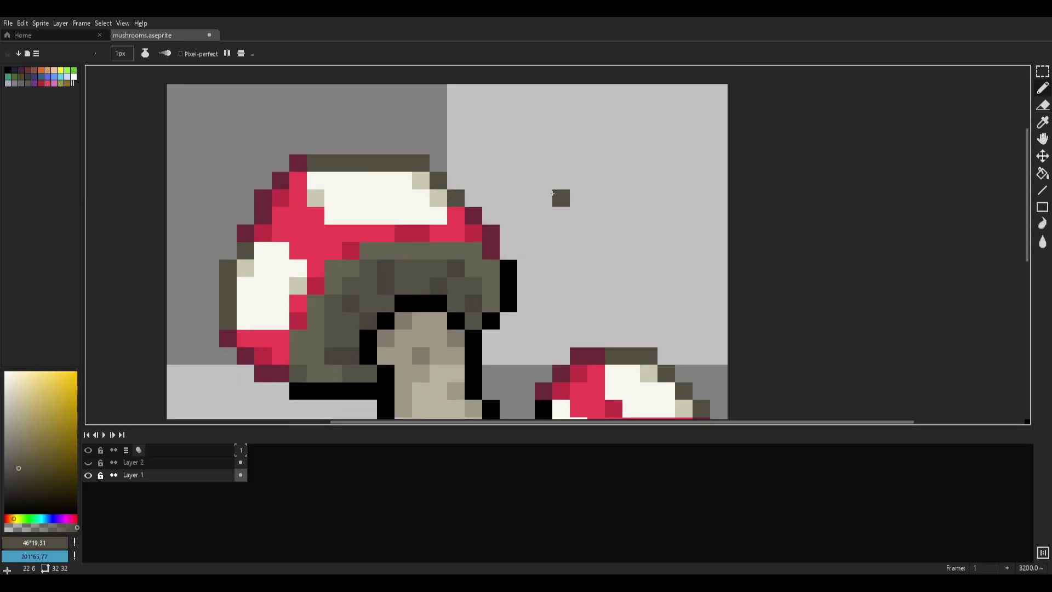
left_click(473, 216, "alt")
left_click(465, 200)
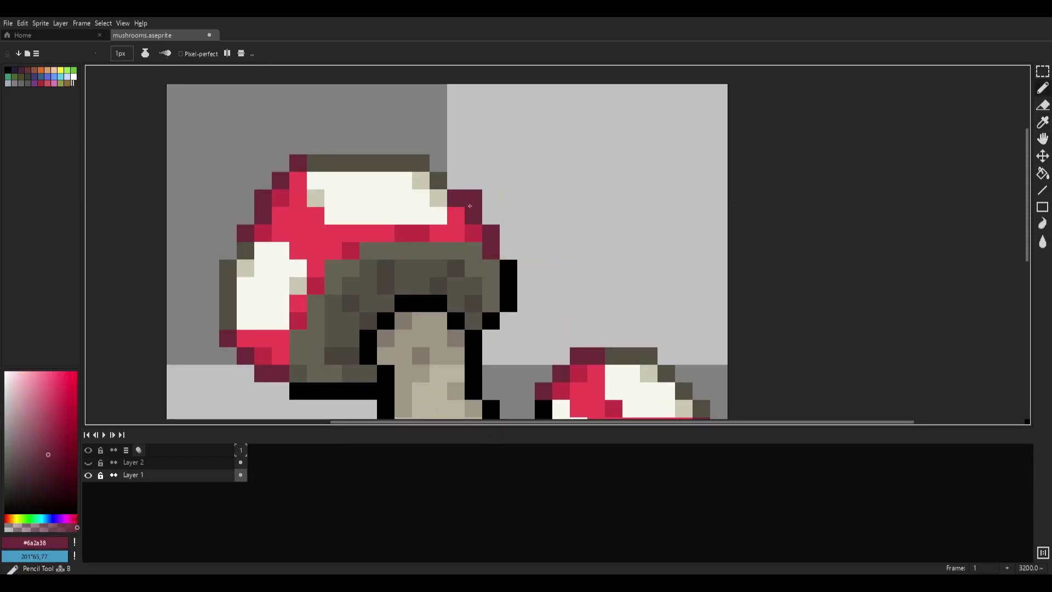
scroll(465, 202, "down", 4)
scroll(504, 228, "up", 3)
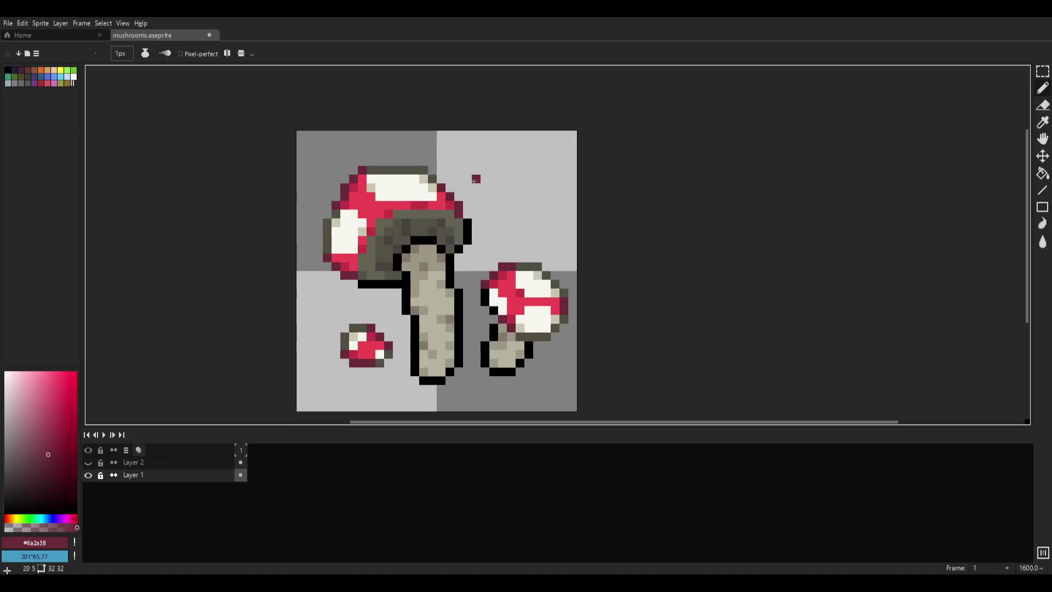
- Mix a near-black brown (35°, 15, 16) from the underside shade #46433b and recolour the black outline around the large cap's underside
key("i")
scroll(403, 236, "up", 3)
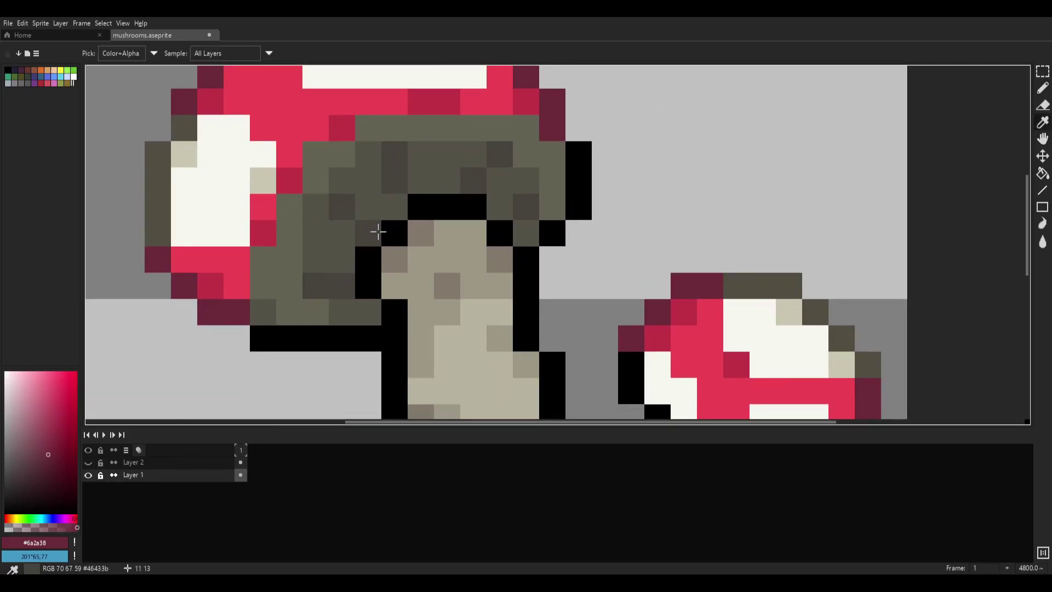
left_click(374, 232)
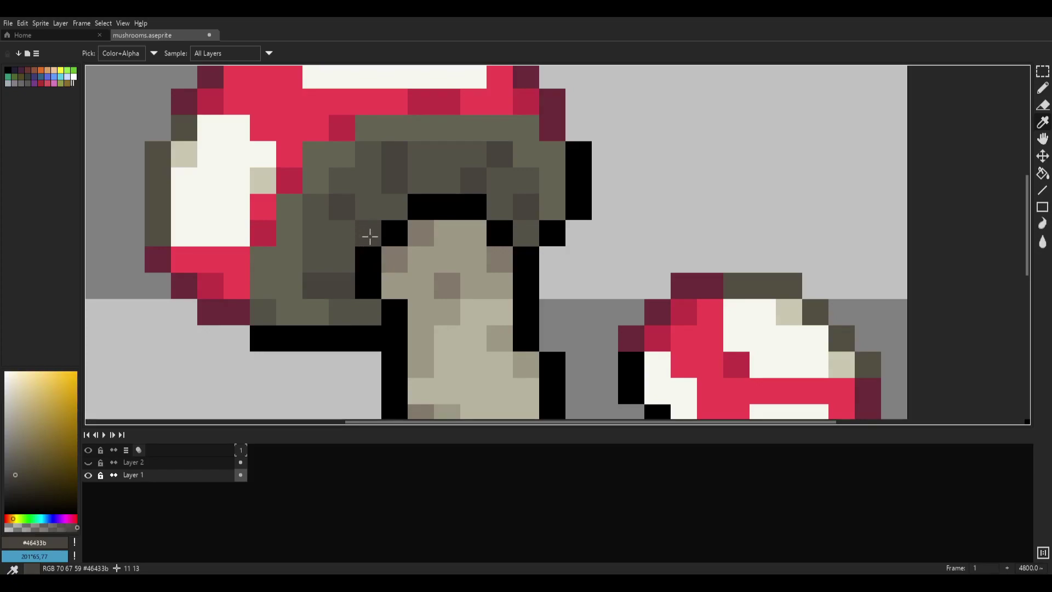
left_click_drag(14, 476, 16, 491)
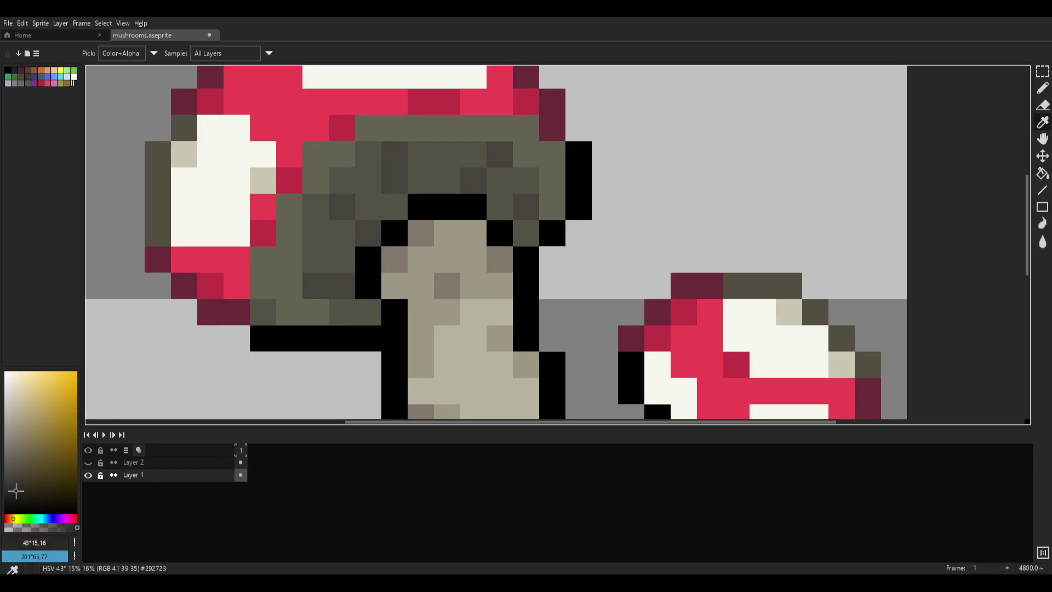
left_click(12, 518)
key("b")
left_click(368, 261)
mouse_move(395, 233)
left_mouse_down()
mouse_move(433, 204)
mouse_move(466, 206)
mouse_move(524, 257)
mouse_move(572, 214)
mouse_move(578, 154)
left_mouse_up()
left_click_drag(368, 339, 268, 337)
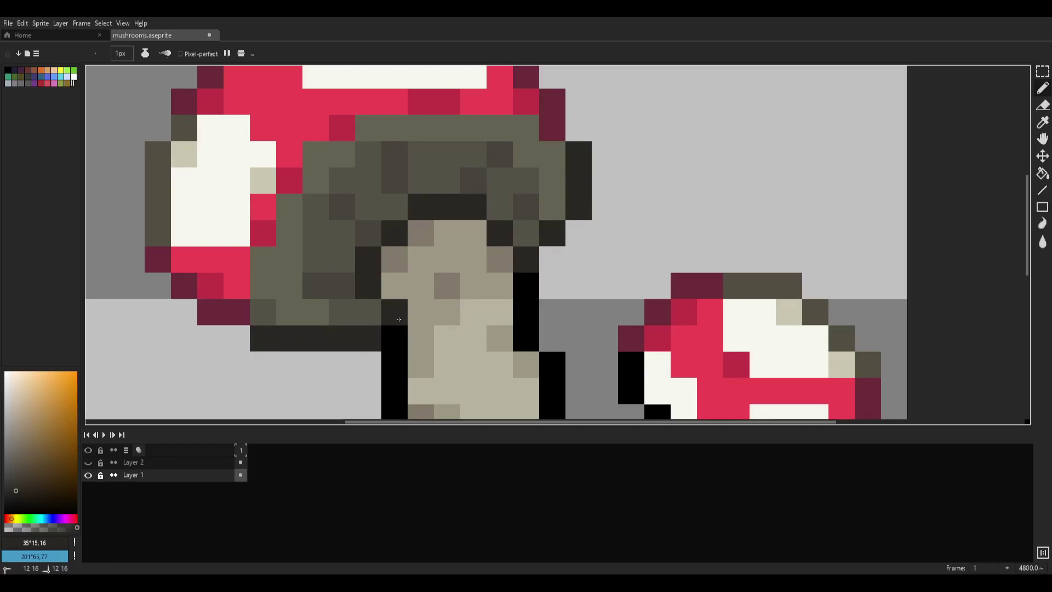
- Recolour the black outlines of the large and medium mushroom stems in the near-black brown (35°, 15, 16)
left_click_drag(399, 320, 399, 363)
scroll(472, 228, "down", 3)
left_click_drag(531, 172, 527, 223)
scroll(477, 197, "down", 4)
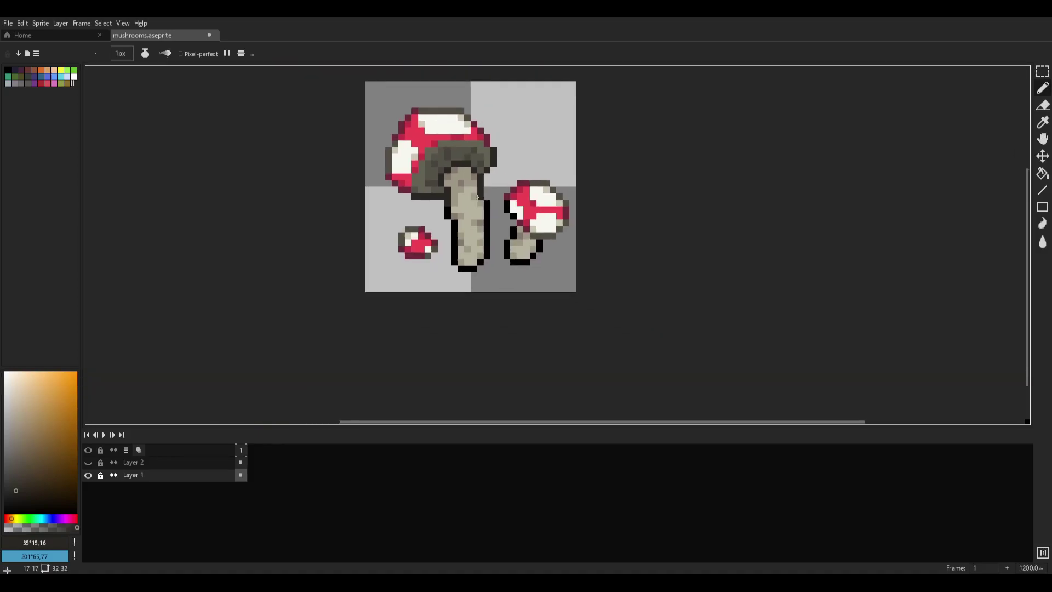
scroll(478, 197, "up", 3)
mouse_move(442, 233)
left_mouse_down()
mouse_move(435, 307)
mouse_move(483, 323)
mouse_move(503, 296)
mouse_move(515, 202)
left_mouse_up()
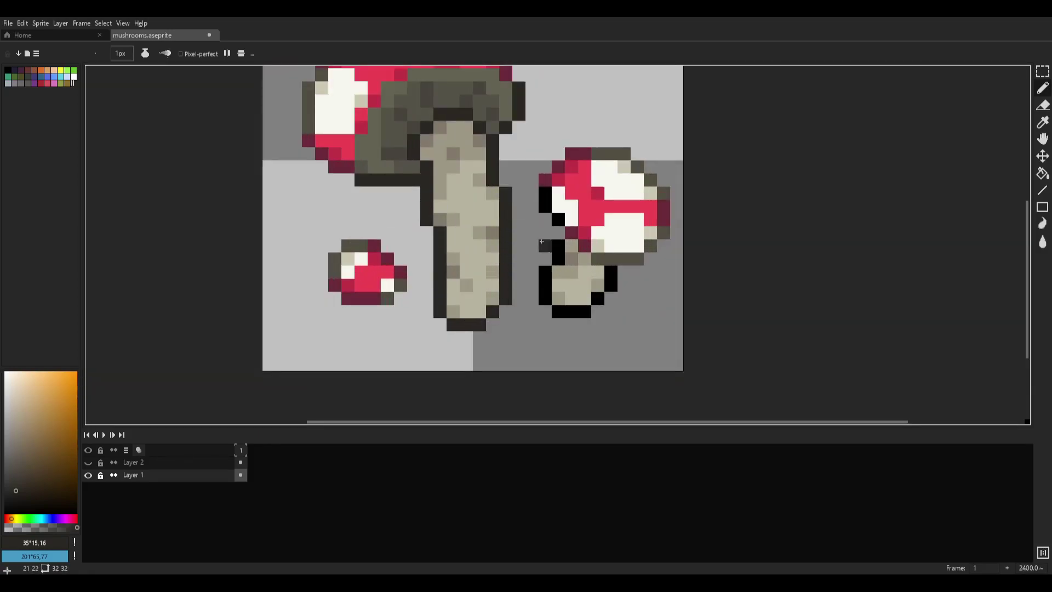
left_click(566, 307)
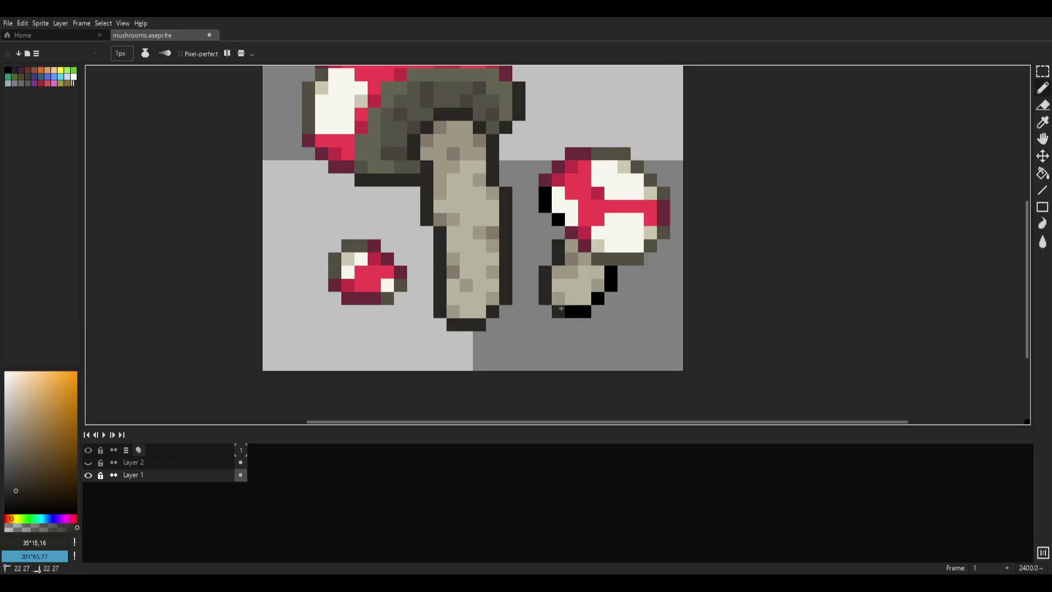
- Sample olive #514e41 and recolour the remaining black outline beside the medium cap's left white spot
left_click(603, 261, "alt")
scroll(672, 239, "down", 8)
scroll(679, 247, "up", 6)
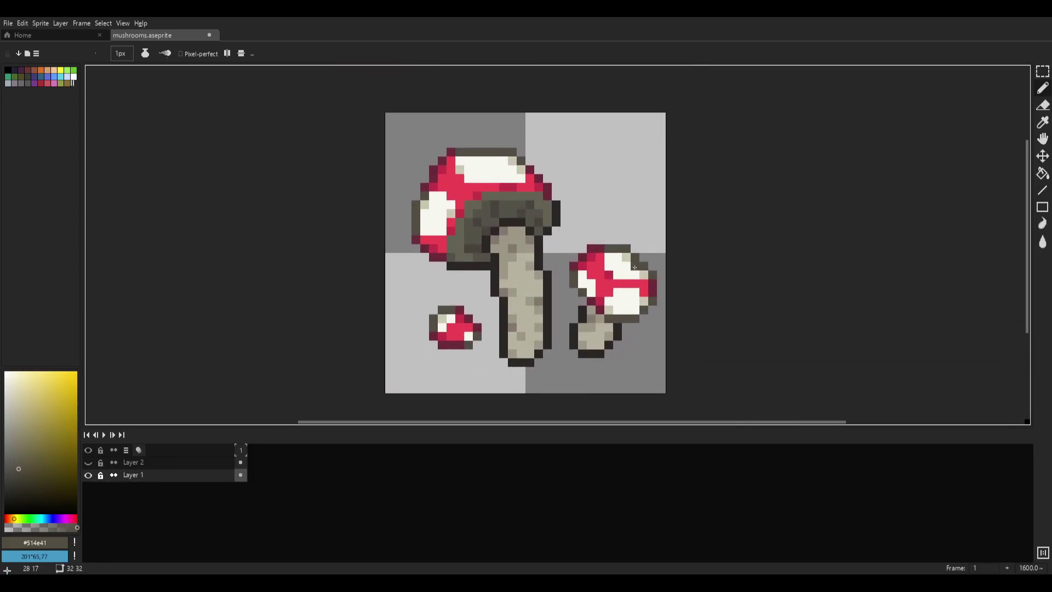
scroll(634, 267, "down", 6)
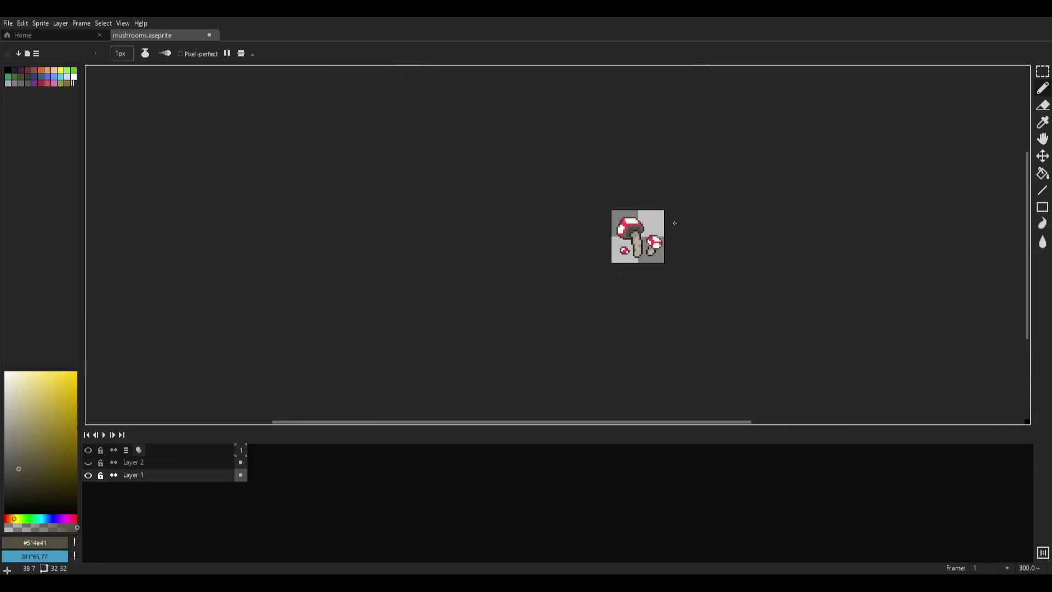
- Try the grey-olive #646353 from the large cap's underside on the upper left outline of the large stem
scroll(670, 223, "up", 10)
key("alt")
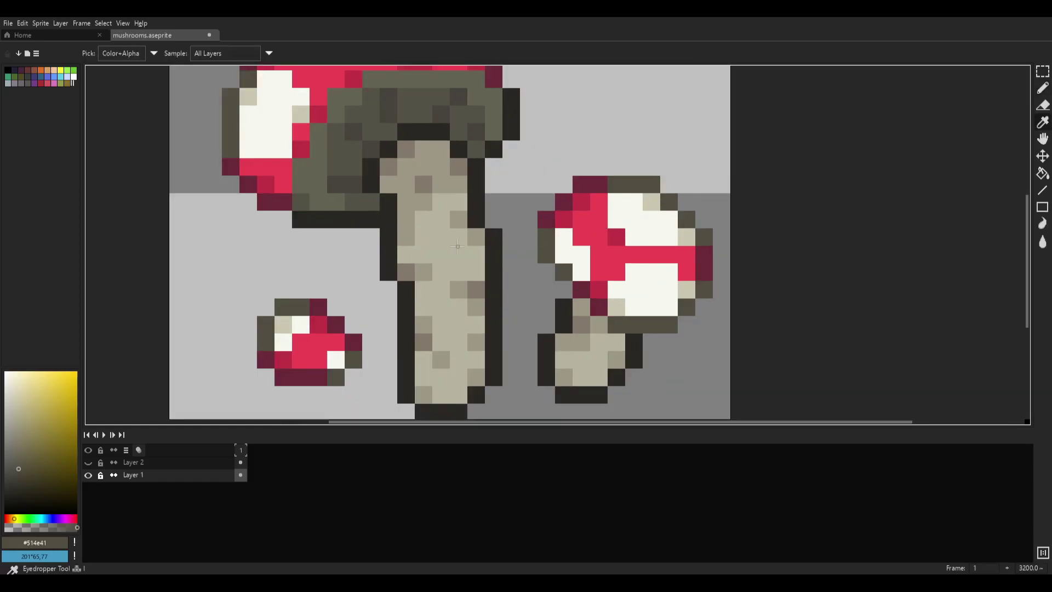
left_click(422, 185)
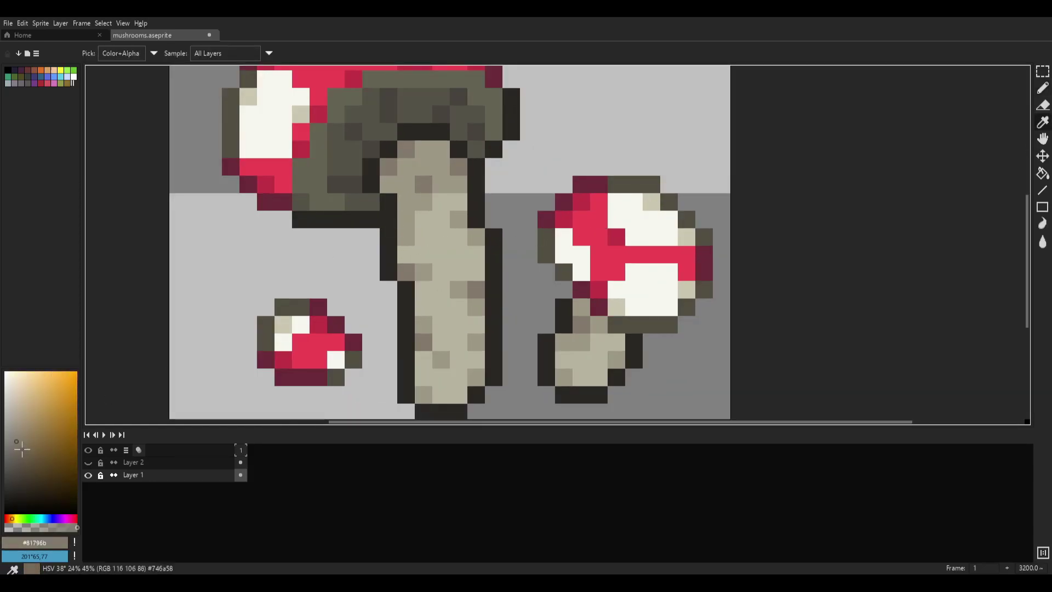
left_click(22, 460)
left_click(321, 198)
key("b")
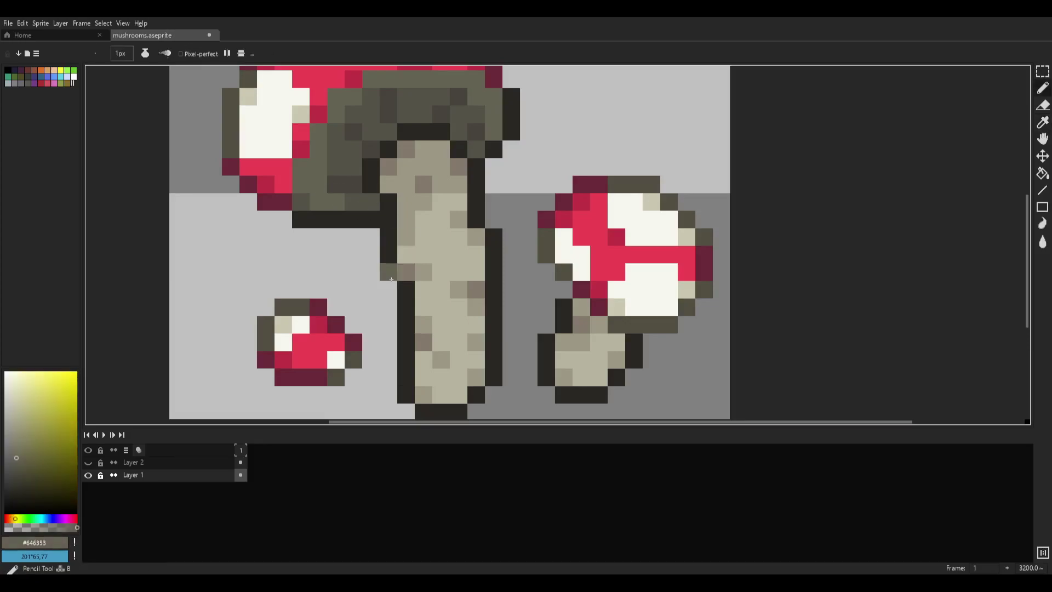
left_click_drag(389, 237, 405, 289)
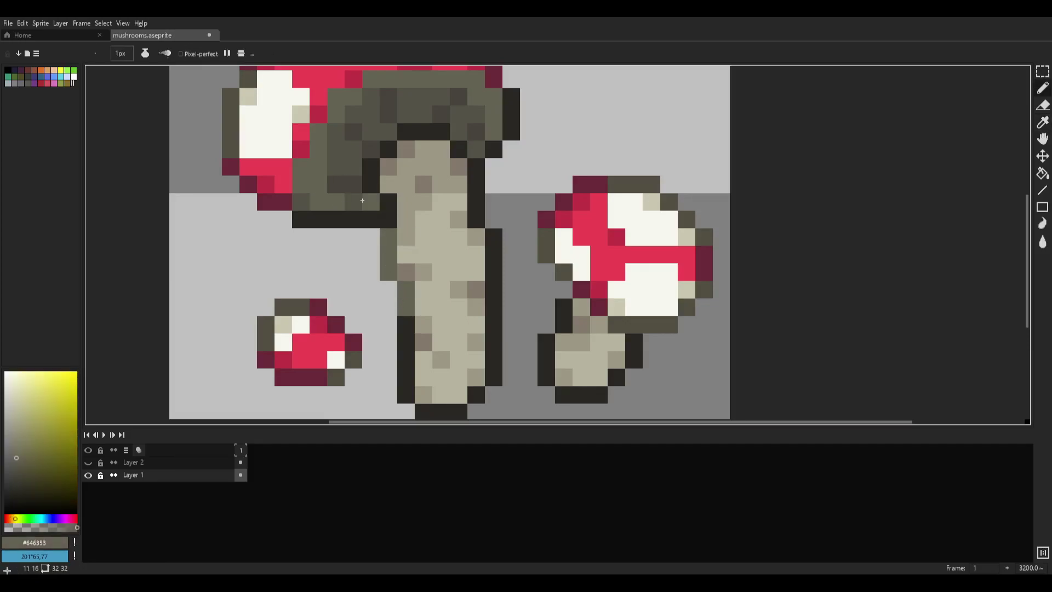
- Try the darker underside olive #535247 on the upper left outline of the large stem
left_click(347, 169, "alt")
left_click_drag(387, 235, 385, 268)
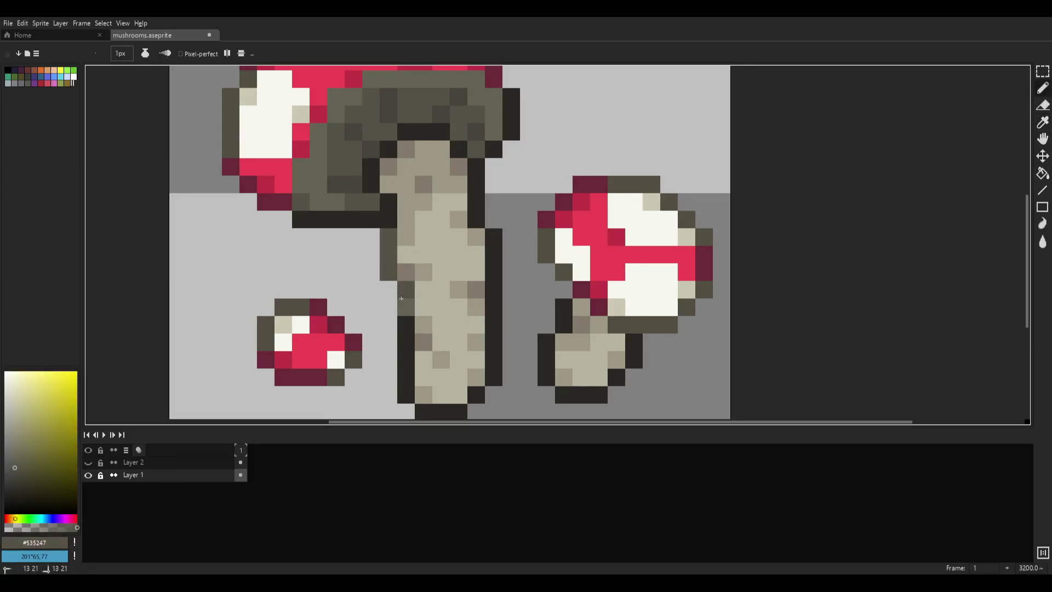
scroll(441, 255, "down", 5)
scroll(427, 267, "up", 5)
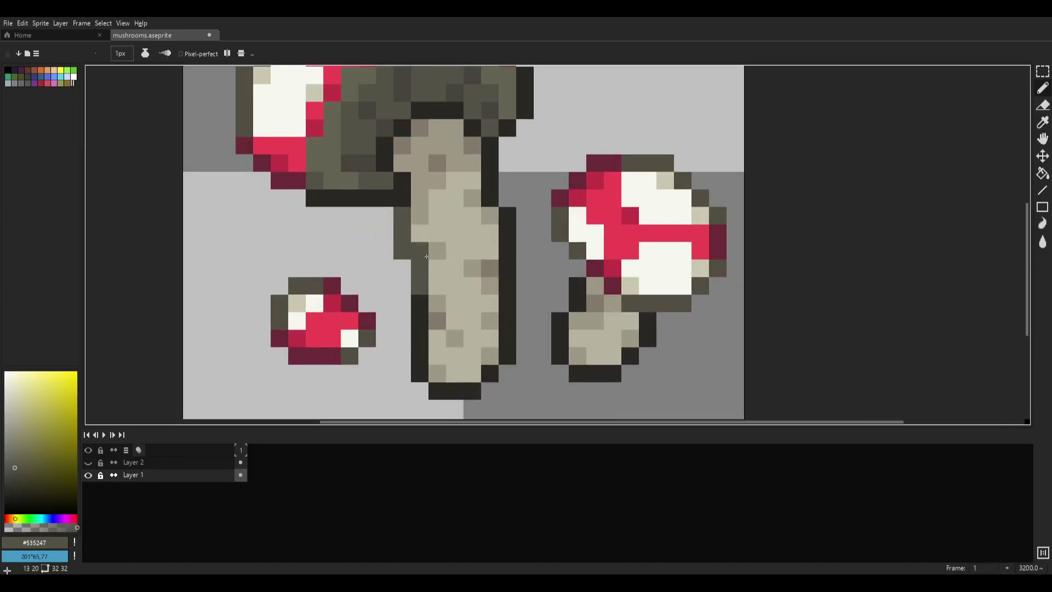
- Sample brown #46433b from the underside shading and recolour the large stem's left, bottom and right outline with it
left_click(384, 161, "alt")
left_click_drag(403, 238, 403, 252)
mouse_move(418, 267)
left_mouse_down()
mouse_move(418, 367)
mouse_move(436, 393)
mouse_move(470, 392)
mouse_move(504, 353)
mouse_move(511, 317)
mouse_move(509, 224)
mouse_move(492, 197)
left_mouse_up()
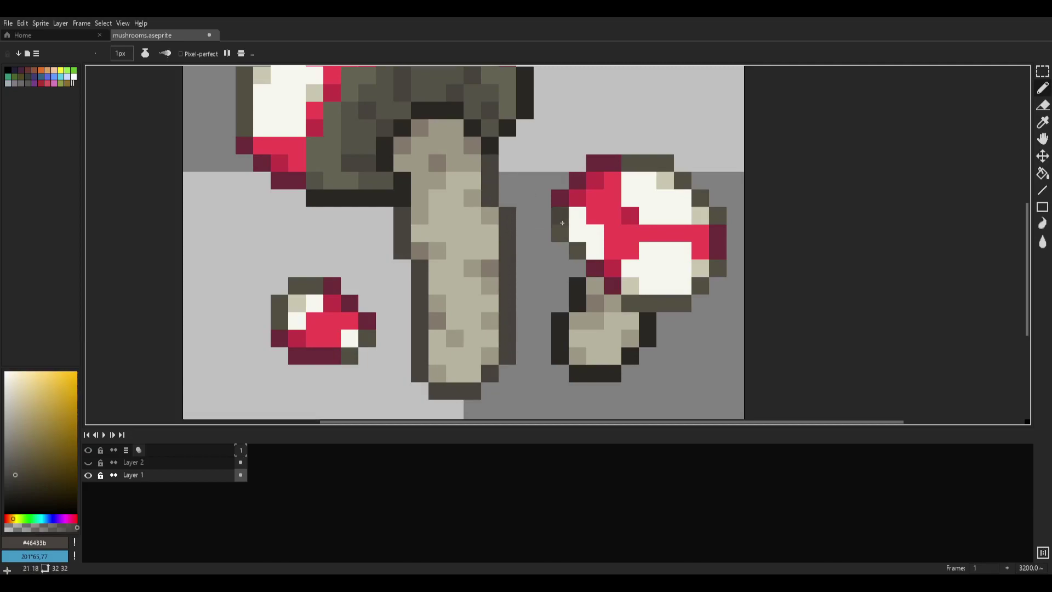
scroll(548, 237, "down", 5)
scroll(548, 237, "down", 2)
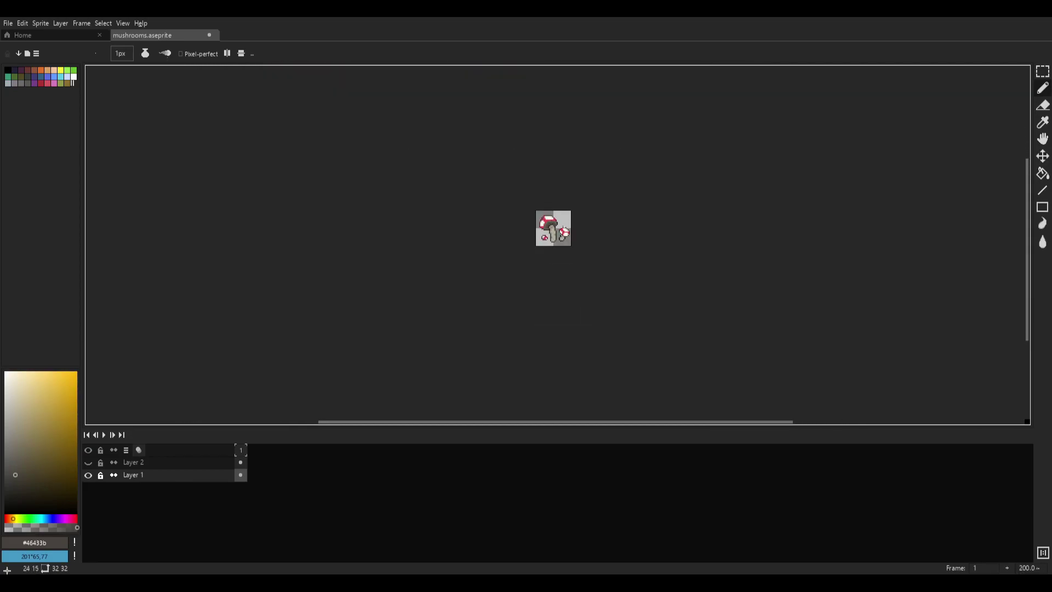
- Try brown #46433b on the arched outline where the large stem meets the cap's underside, and undo the stroke
scroll(621, 226, "up", 6)
scroll(621, 227, "up", 1)
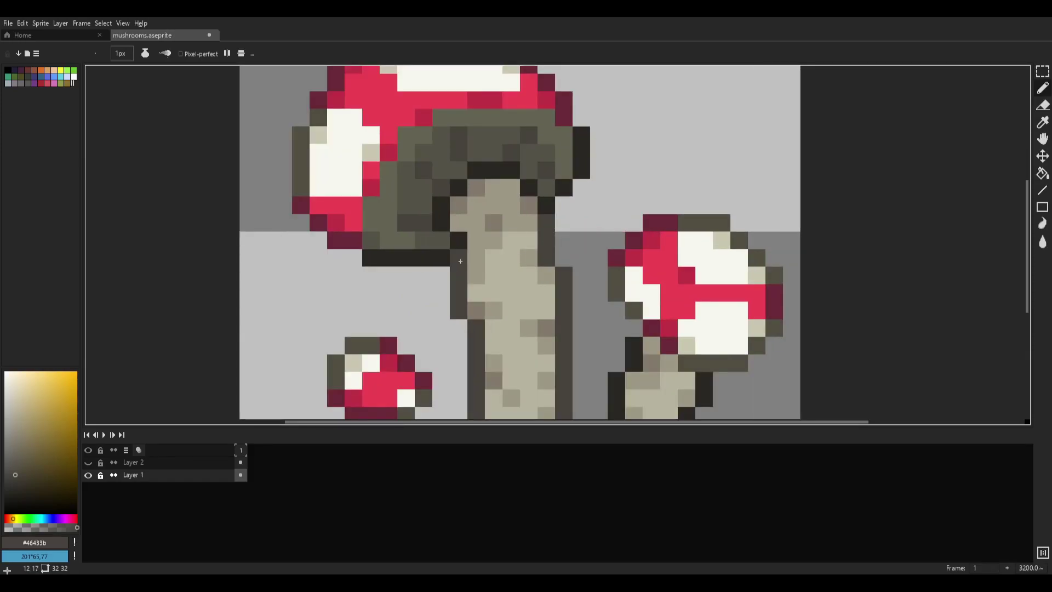
scroll(622, 209, "down", 9)
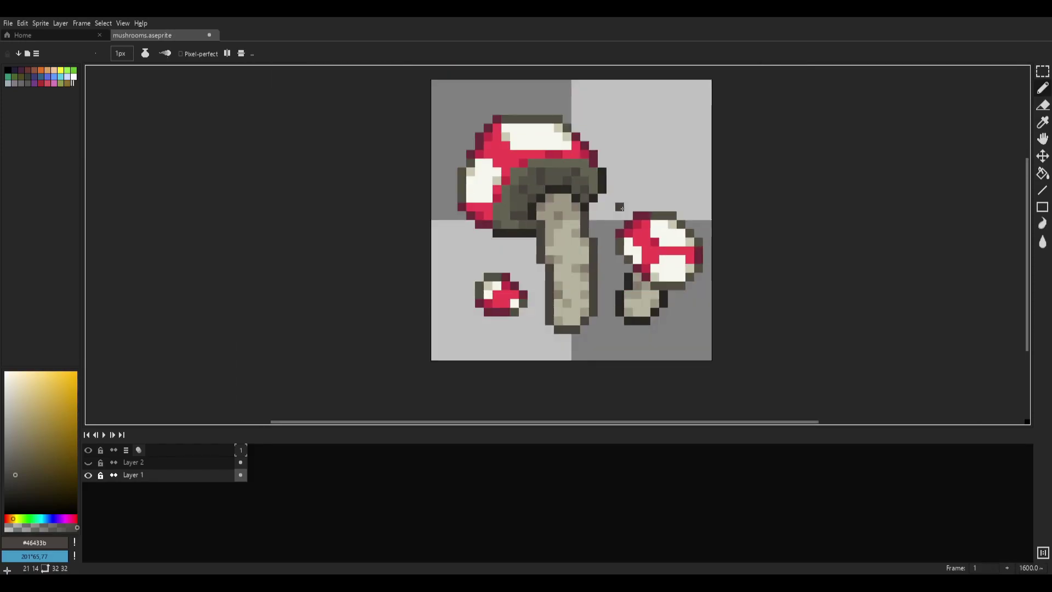
scroll(615, 208, "up", 6)
scroll(615, 209, "up", 3)
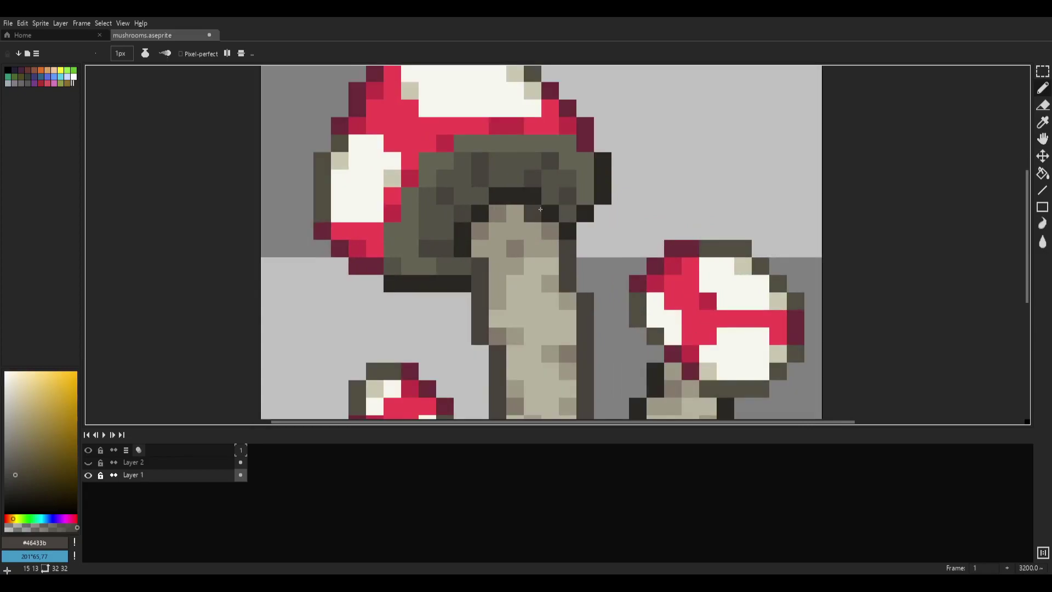
left_click(553, 215)
mouse_move(533, 197)
left_mouse_down()
mouse_move(500, 196)
mouse_move(468, 247)
left_mouse_up()
scroll(648, 226, "down", 9)
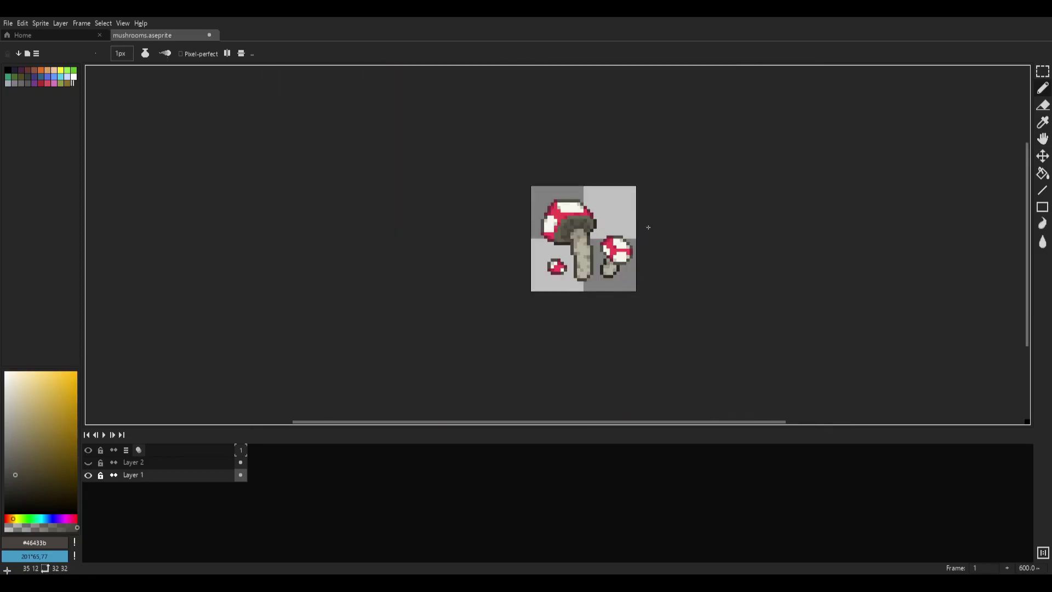
scroll(650, 225, "up", 4)
key("ctrl+z")
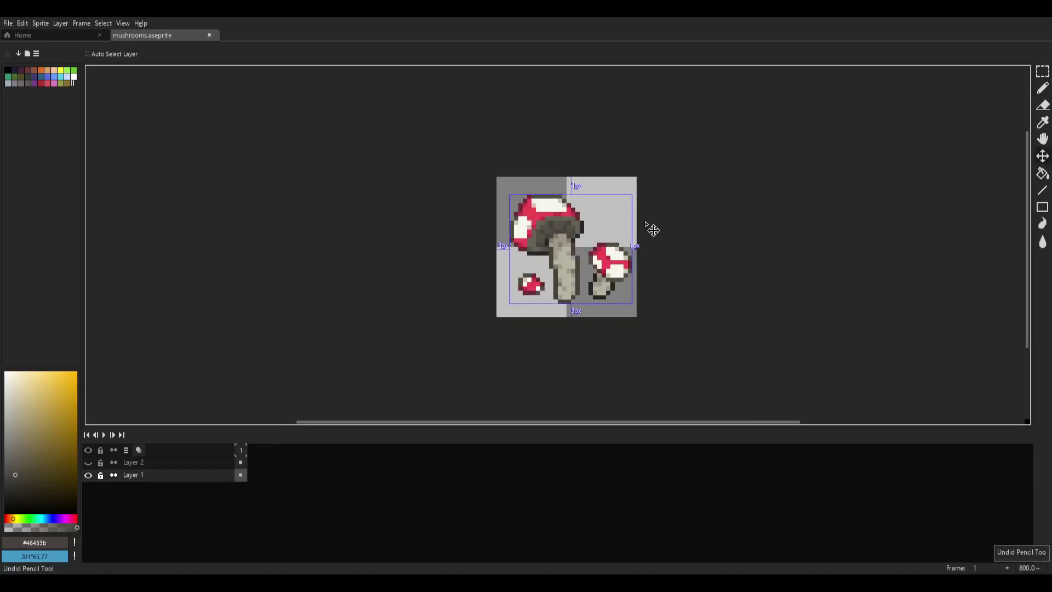
- Recolour the top and upper right pixels of the arched outline above the large stem in brown #46433b
scroll(650, 226, "down", 5)
scroll(649, 226, "up", 10)
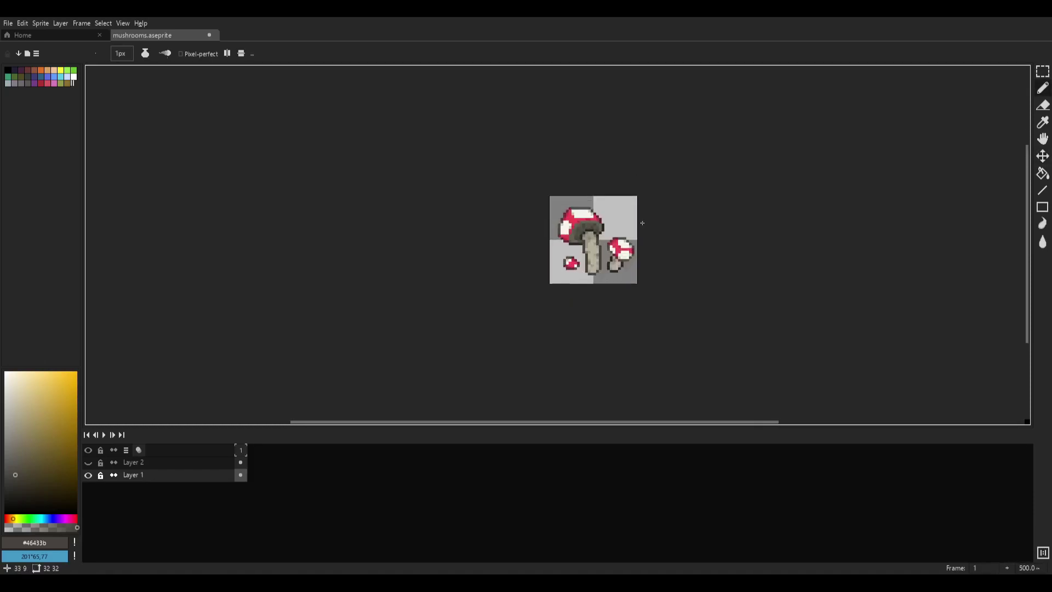
scroll(540, 243, "up", 1)
left_click(554, 175, "alt")
left_click(589, 190, "alt")
mouse_move(548, 223)
left_mouse_down()
mouse_move(509, 221)
mouse_move(574, 221)
mouse_move(605, 251)
left_mouse_up()
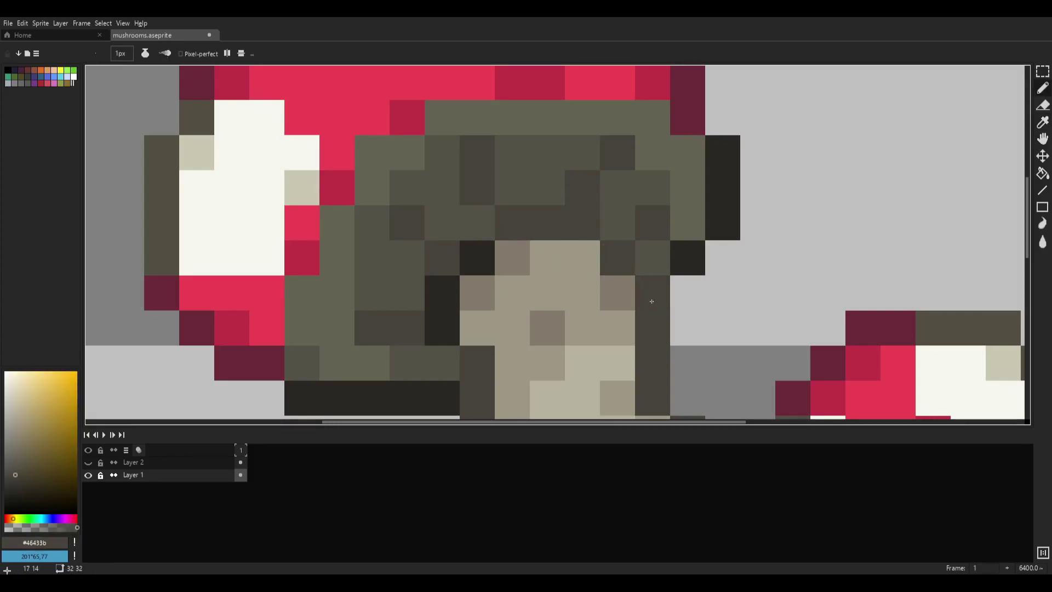
scroll(697, 266, "down", 12)
scroll(697, 267, "down", 1)
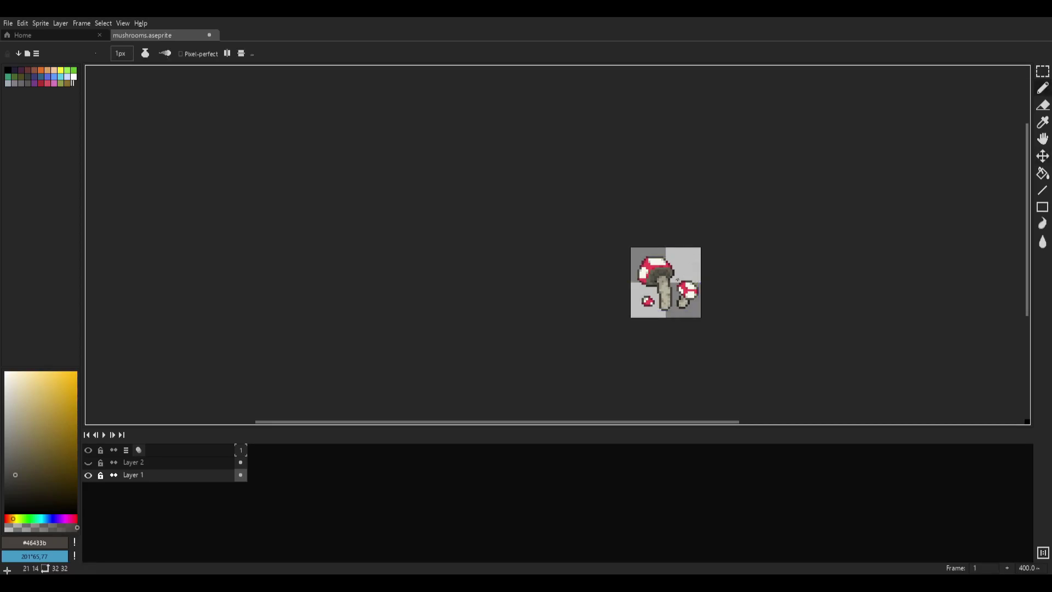
- Sample near-black #292723 and place it as a single pixel in the arch above the large stem, undoing the unwanted strokes
scroll(681, 276, "up", 9)
left_click(569, 280, "alt")
left_click_drag(608, 228, 624, 230)
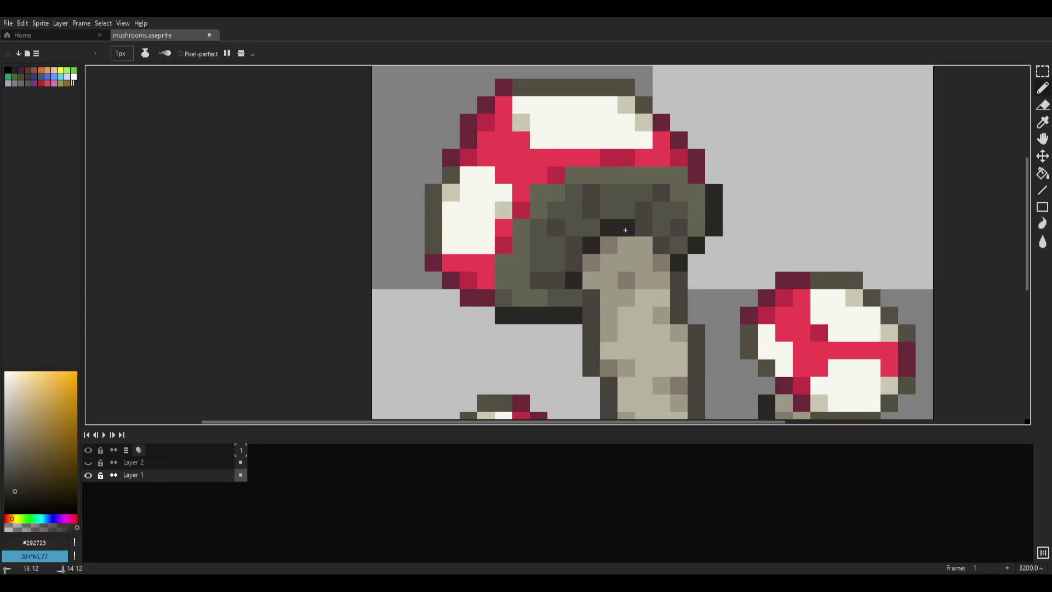
scroll(748, 228, "down", 12)
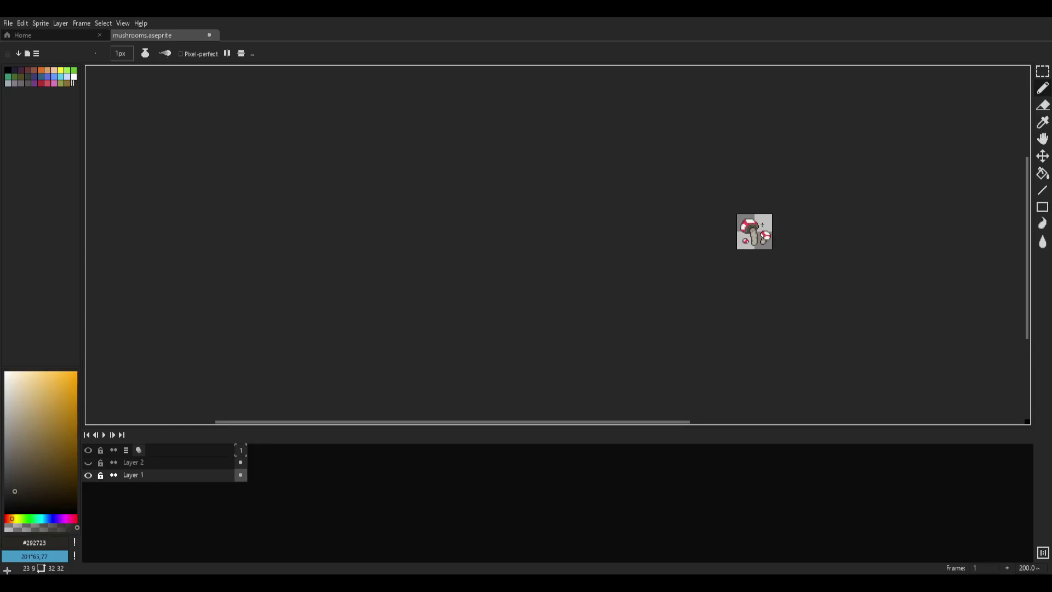
scroll(743, 228, "up", 12)
key("ctrl+z")
left_click(614, 272)
left_click(648, 273)
scroll(675, 267, "down", 9)
key("ctrl+z")
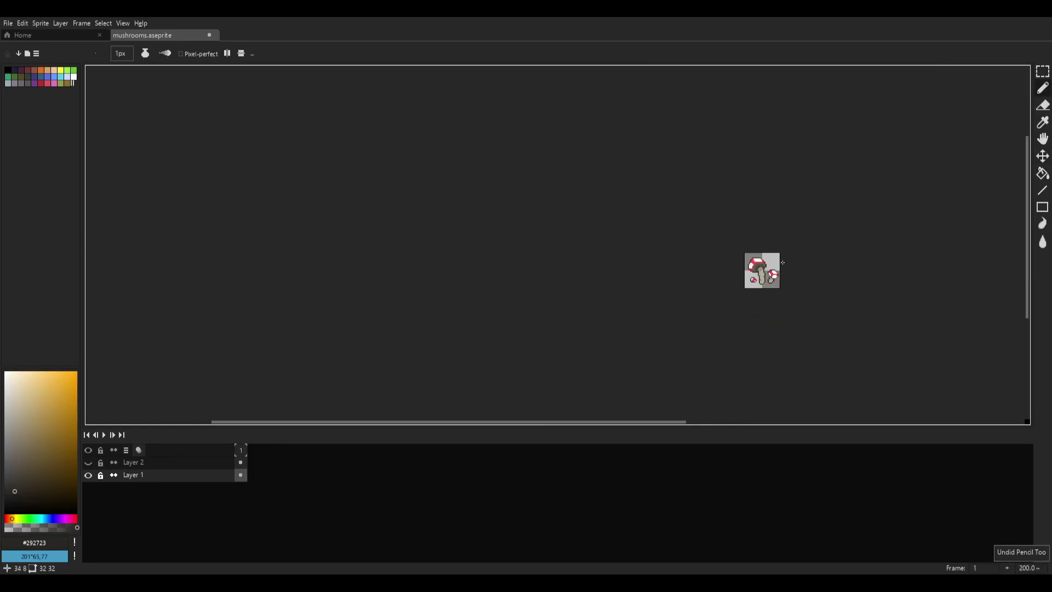
- Darken the right corner pixel of the arched outline above the large stem with #292723
scroll(782, 262, "up", 9)
scroll(856, 259, "down", 6)
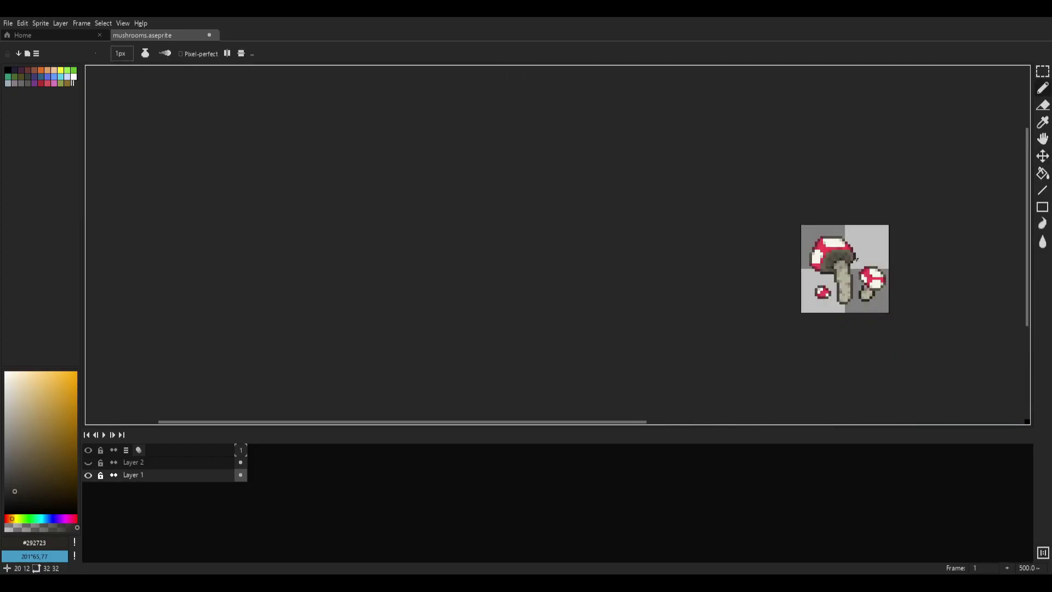
scroll(856, 258, "down", 2)
scroll(703, 238, "up", 3)
scroll(685, 239, "up", 6)
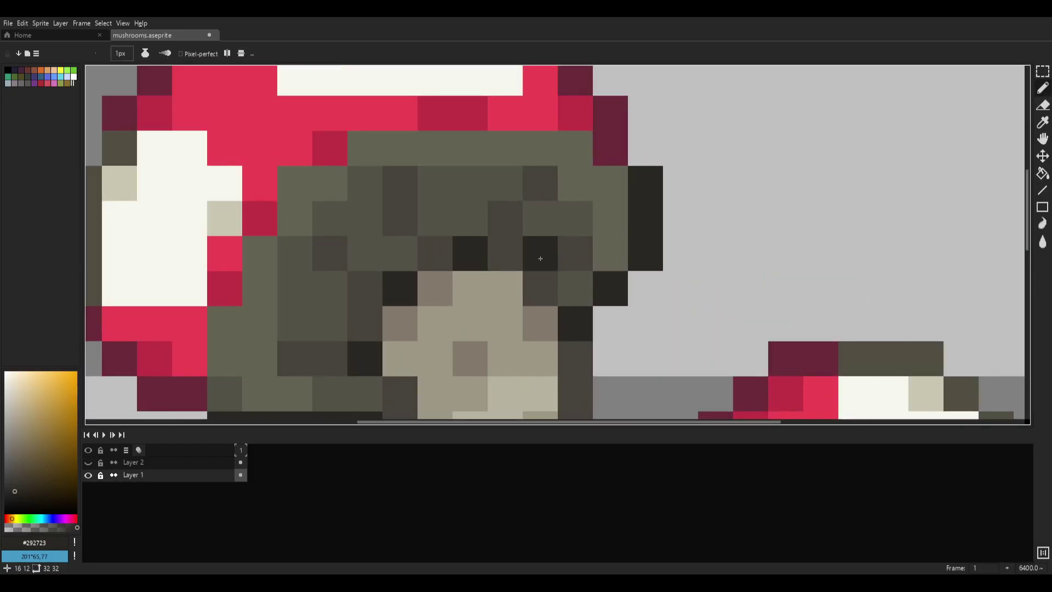
scroll(724, 263, "down", 6)
scroll(741, 260, "up", 2)
scroll(740, 261, "down", 4)
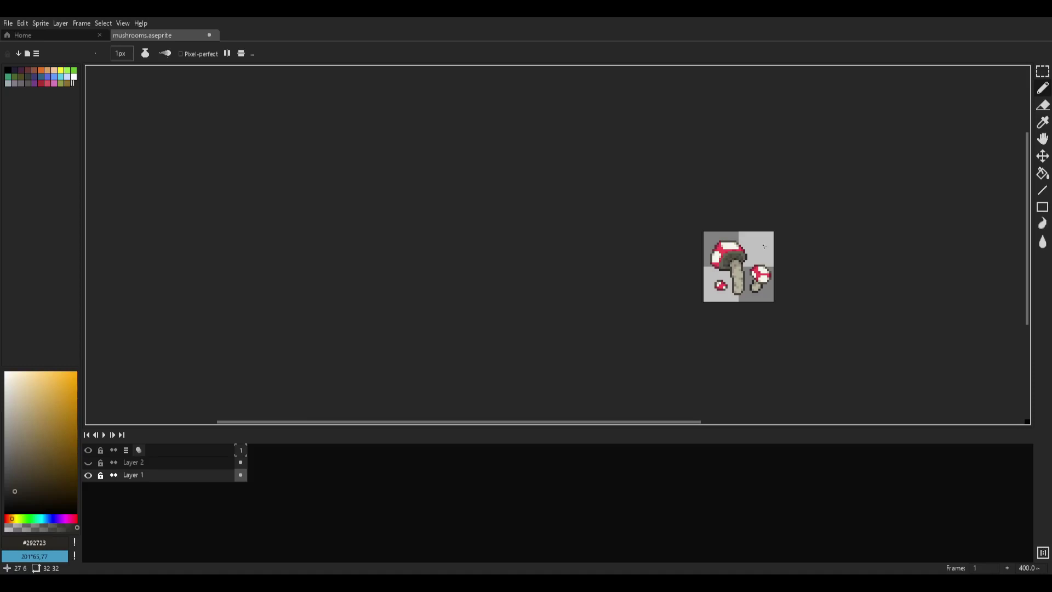
- Try a #292723 pixel in the shading of the large cap's underside, and undo it
scroll(658, 240, "up", 10)
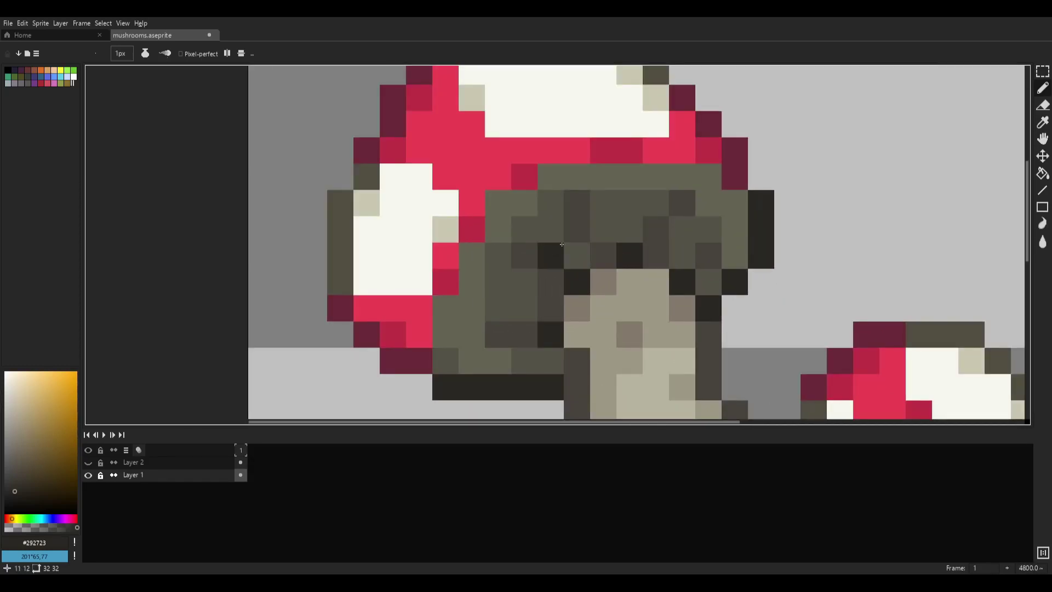
left_click(577, 229)
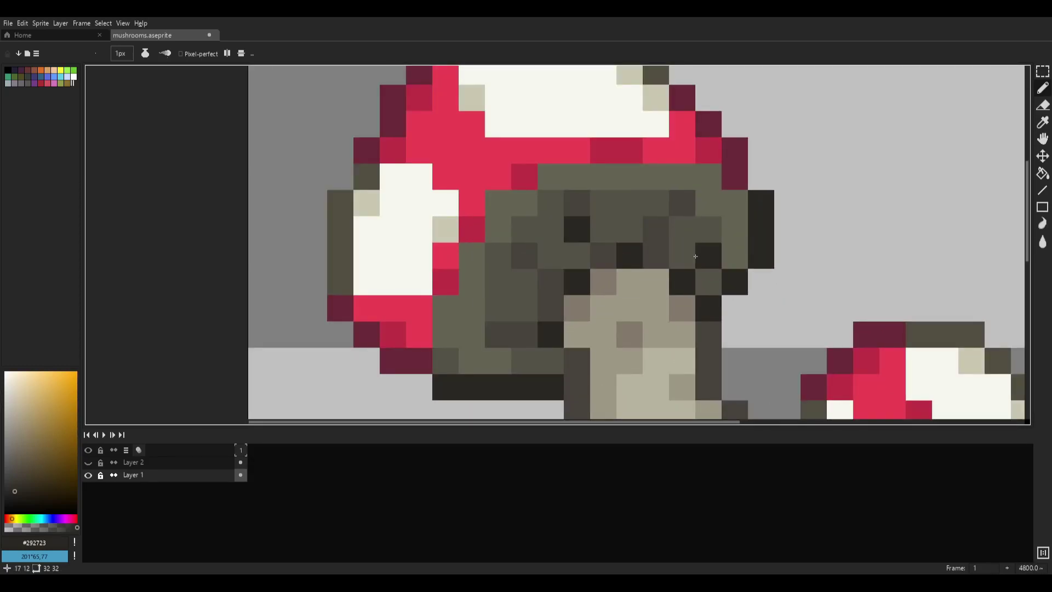
scroll(709, 258, "down", 10)
key("ctrl+z")
scroll(736, 269, "up", 8)
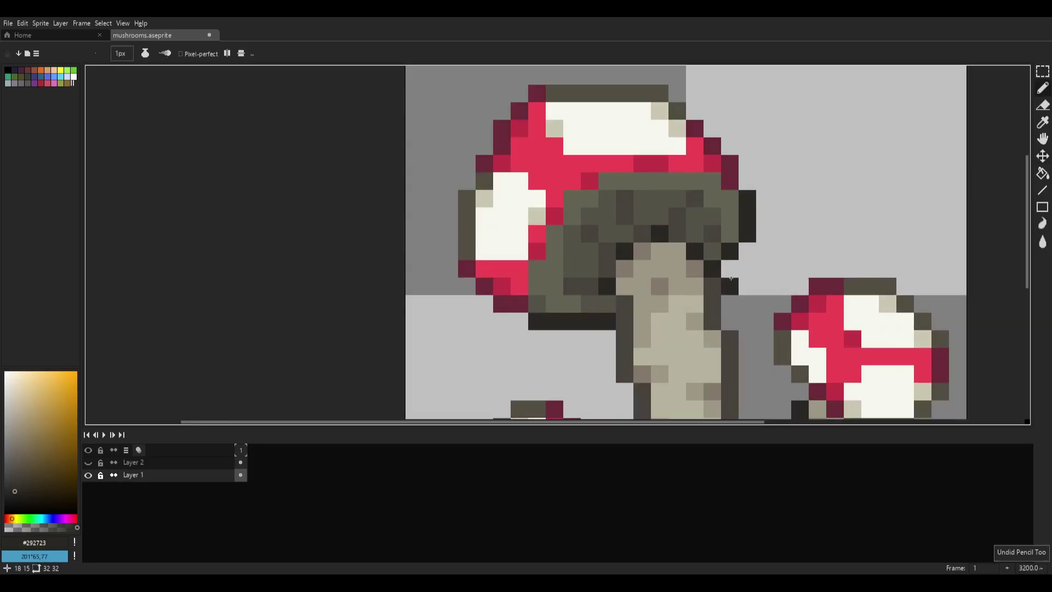
- Sample brown #46433b, darken it to HSV 43°, 14, 23, and recolour the near-black arch pixels around the large stem's top
key("i")
left_click(621, 255)
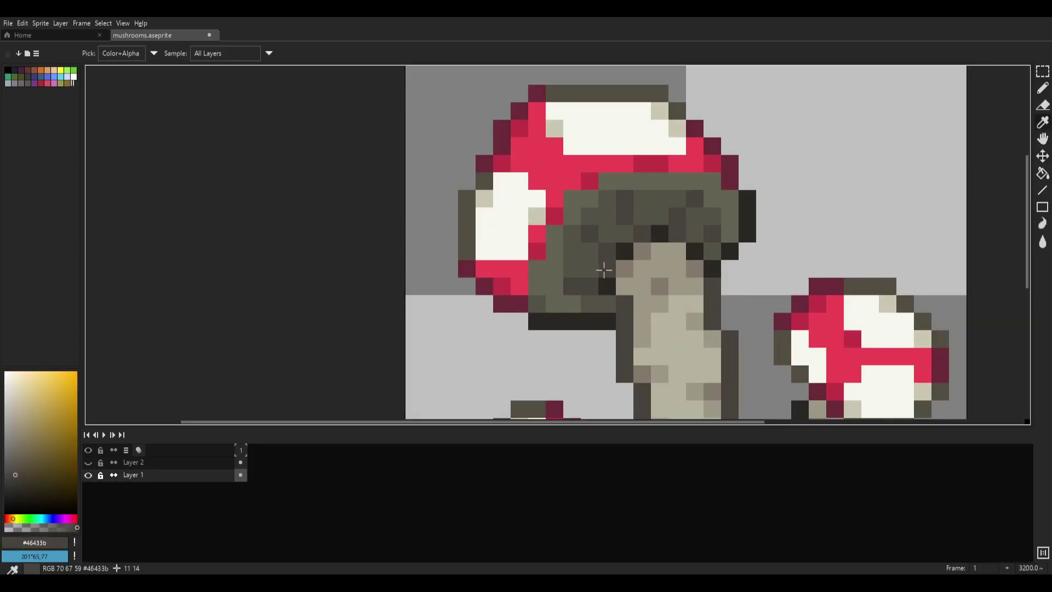
left_click(13, 480)
key("b")
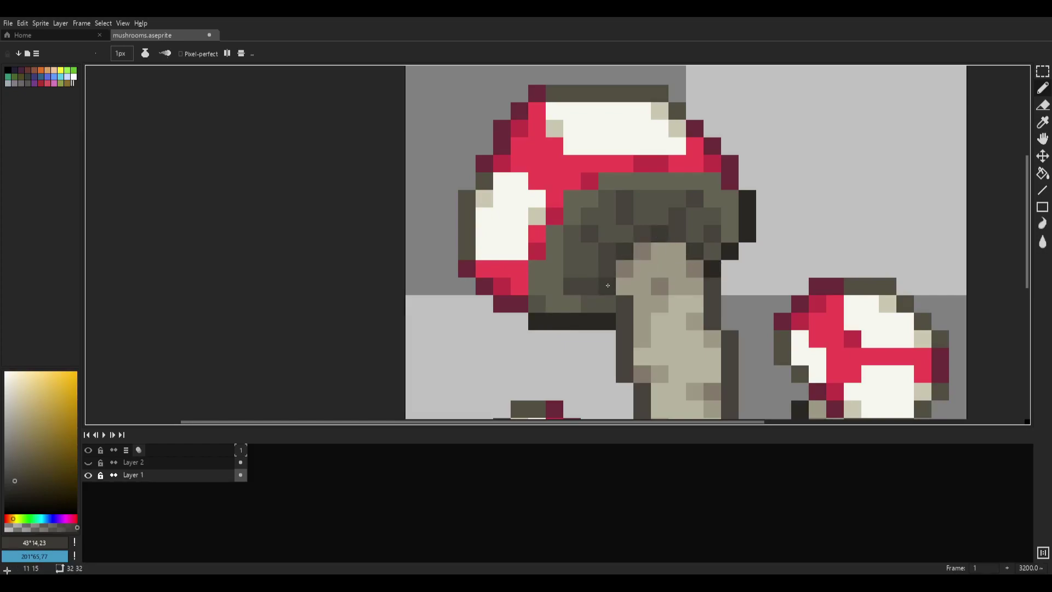
scroll(714, 270, "down", 1)
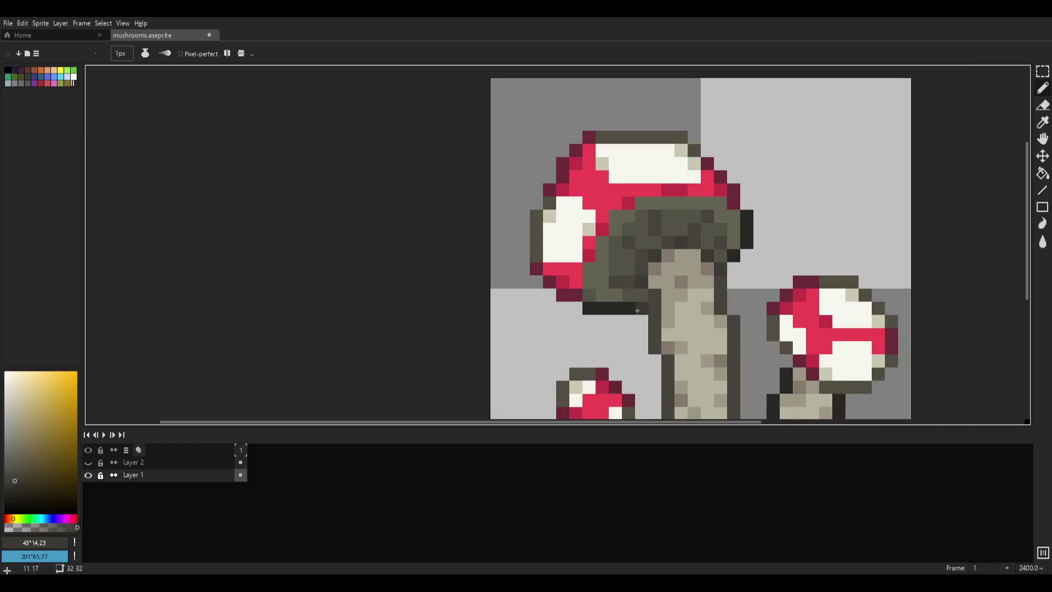
scroll(742, 250, "down", 7)
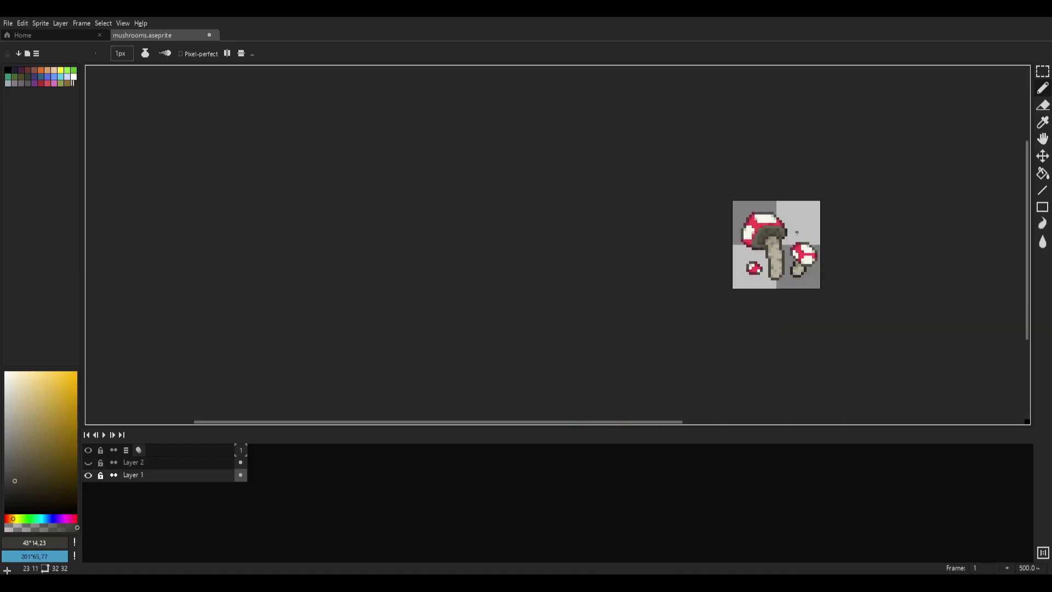
- Shade the outlines of the large stem and the small mushroom's stem with patches of the darker brown, HSV 43°, 14, 23
scroll(754, 295, "up", 10)
scroll(754, 294, "down", 5)
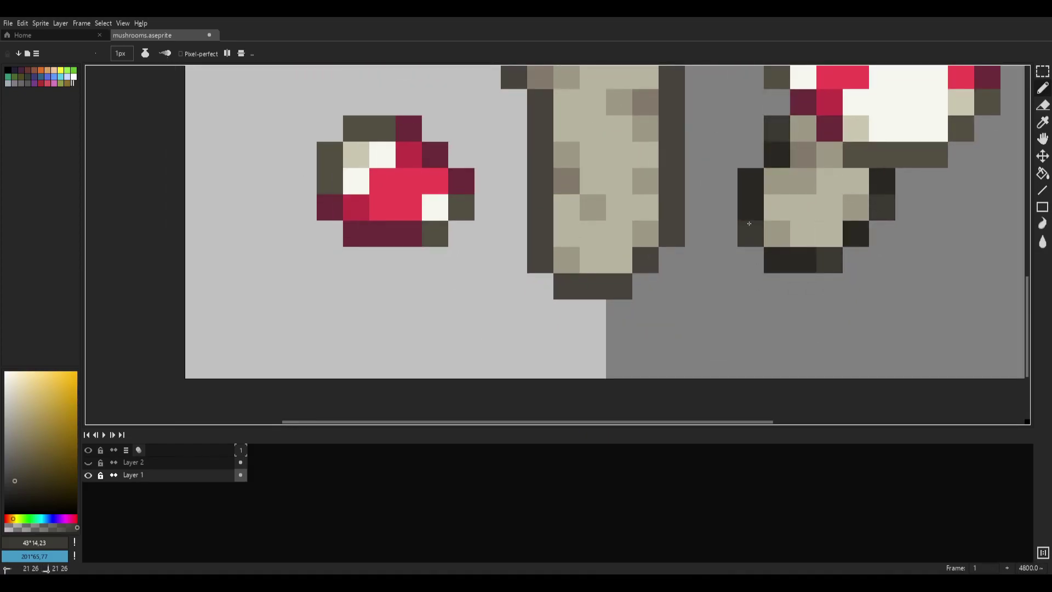
scroll(608, 230, "down", 3)
scroll(589, 263, "up", 3)
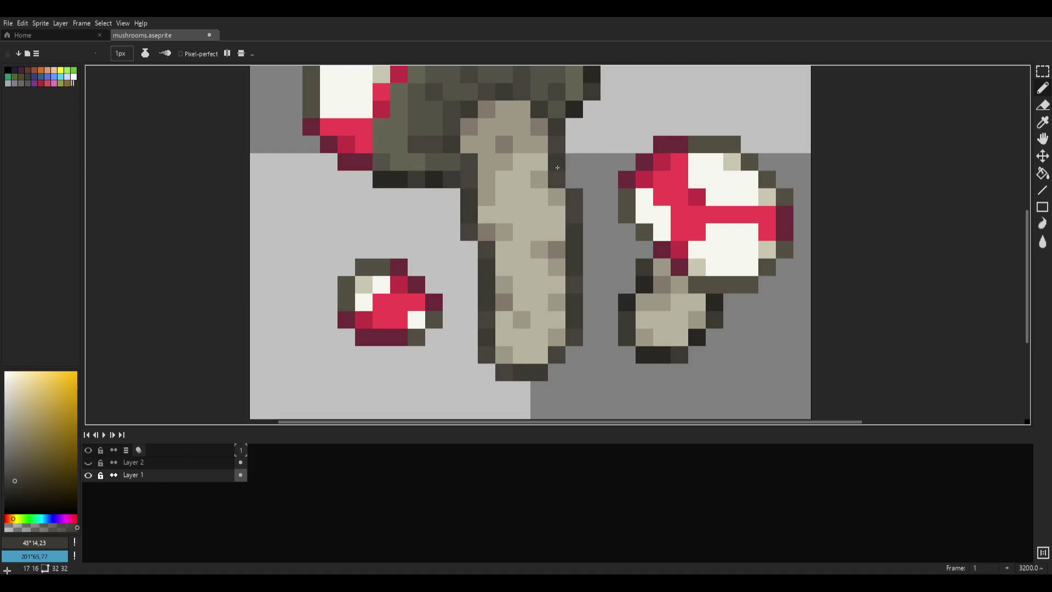
scroll(603, 181, "down", 3)
scroll(630, 202, "up", 2)
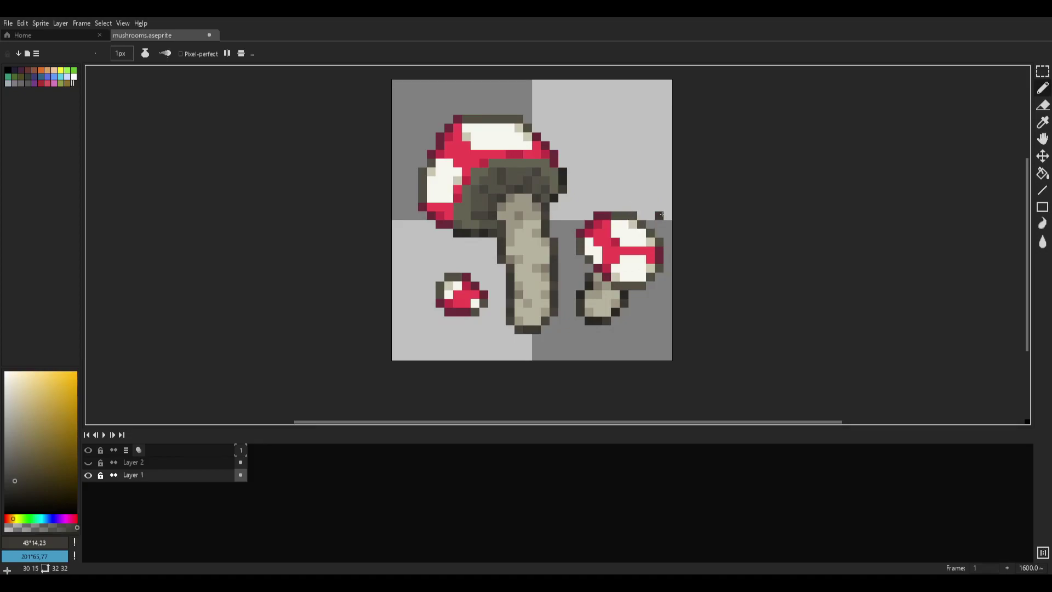
scroll(660, 215, "down", 5)
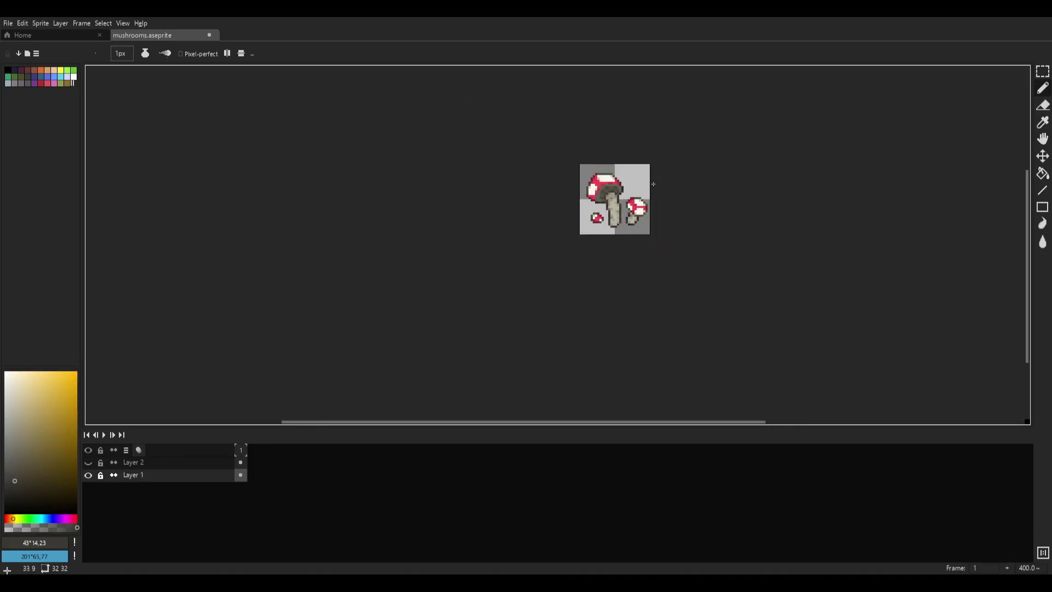
scroll(636, 189, "up", 5)
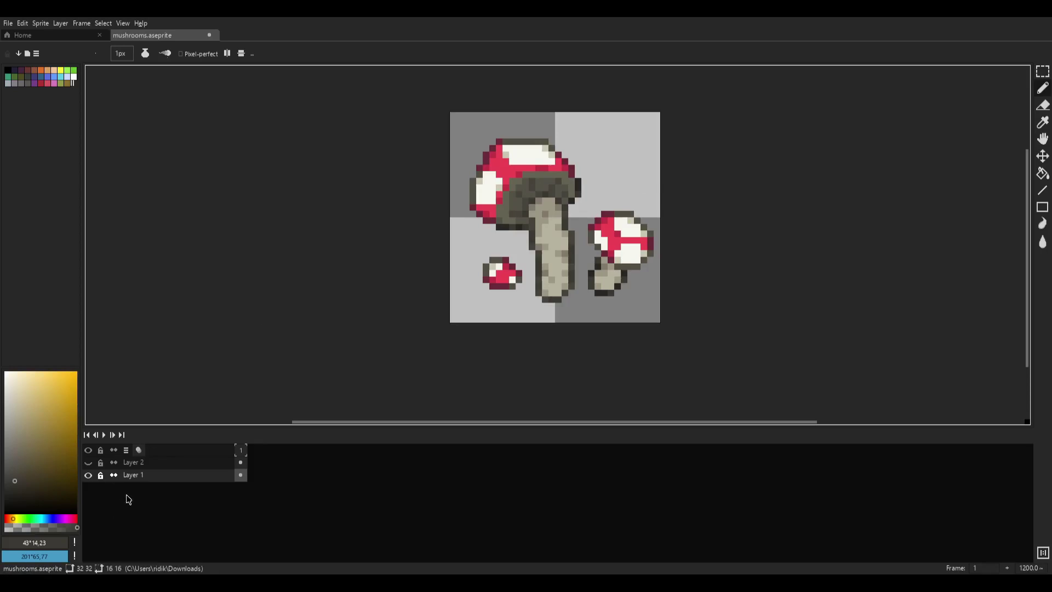
- Add a new layer and move it beneath Layer 1, the mushroom layer
right_click(145, 474)
left_click(145, 473)
right_click(144, 475)
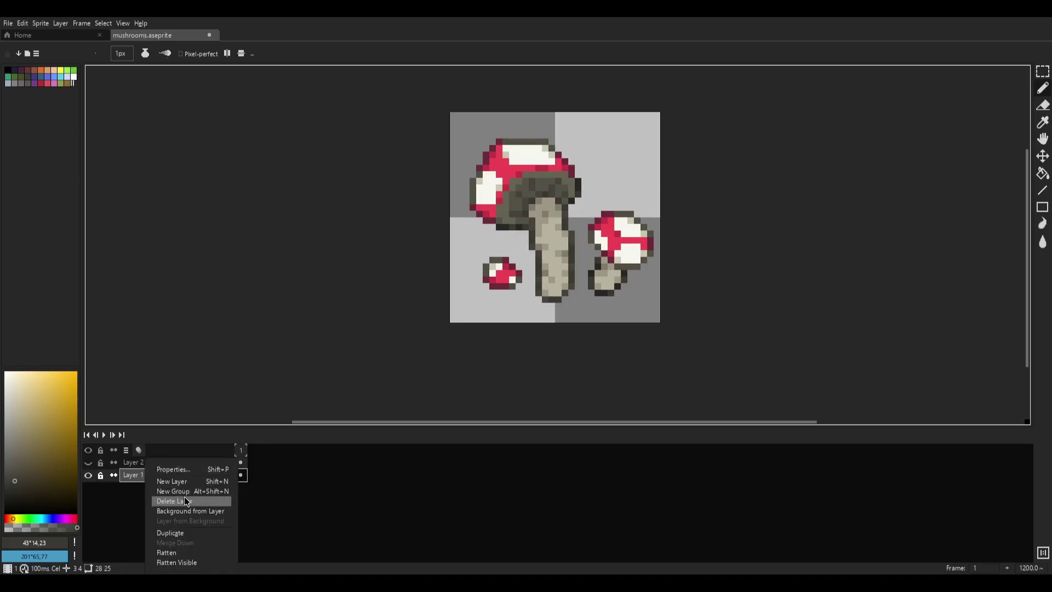
left_click(186, 482)
left_click_drag(188, 475, 188, 493)
- Fill the new bottom layer with green, trying darker and lighter shades before settling on HSV 111°, 20, 46
left_click(26, 518)
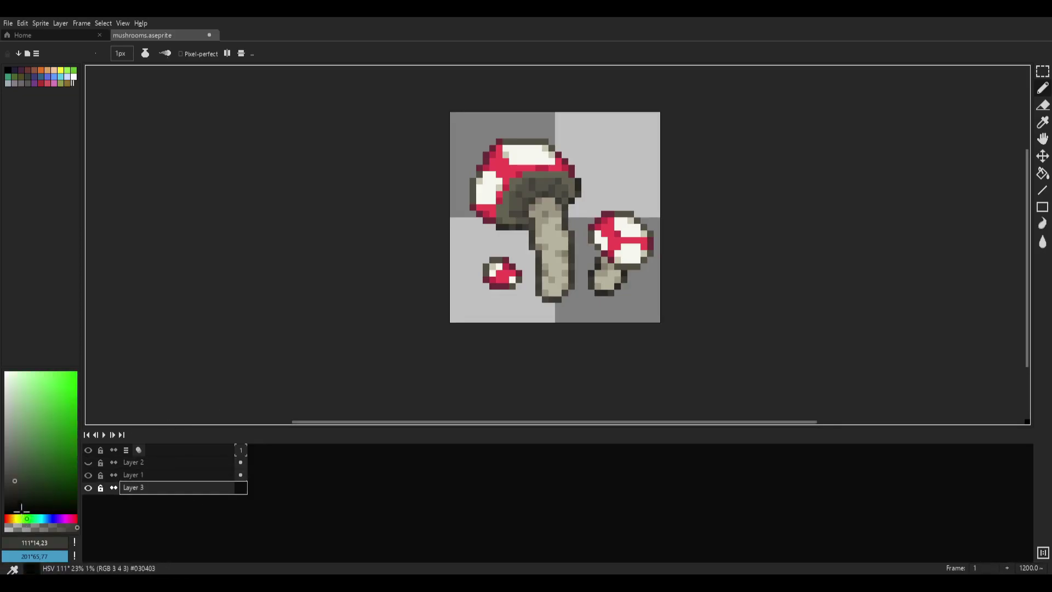
left_click(25, 468)
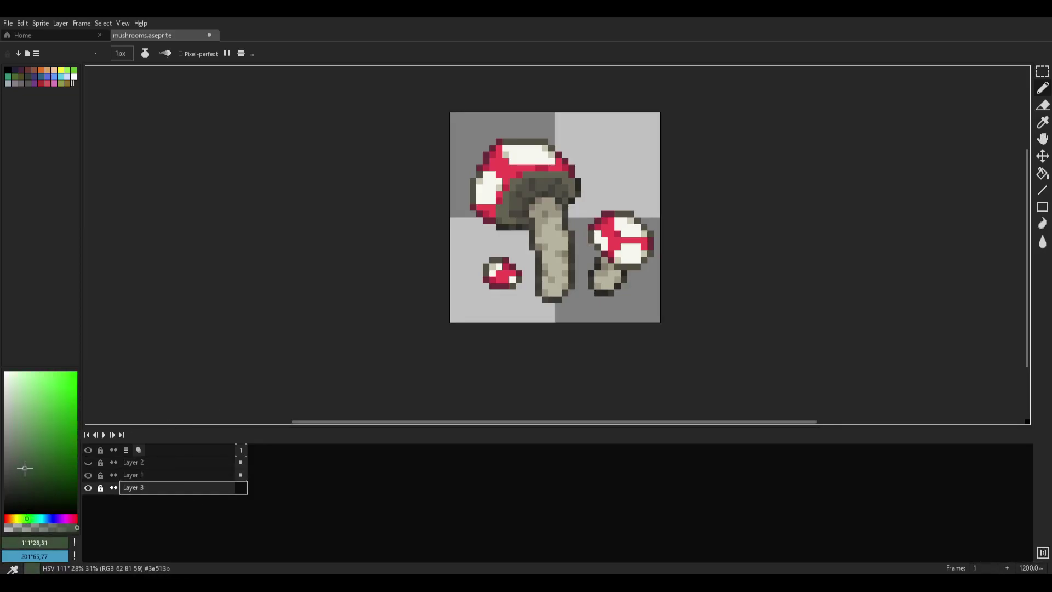
key("g")
left_click(525, 280)
left_click(16, 478)
left_click(476, 245)
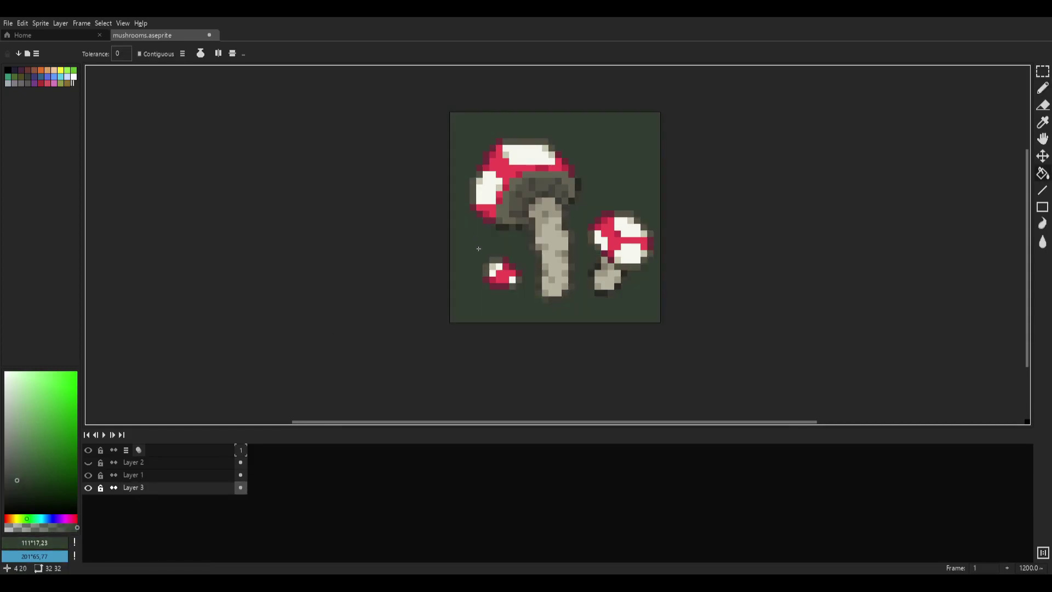
left_click(24, 430)
left_click(491, 232)
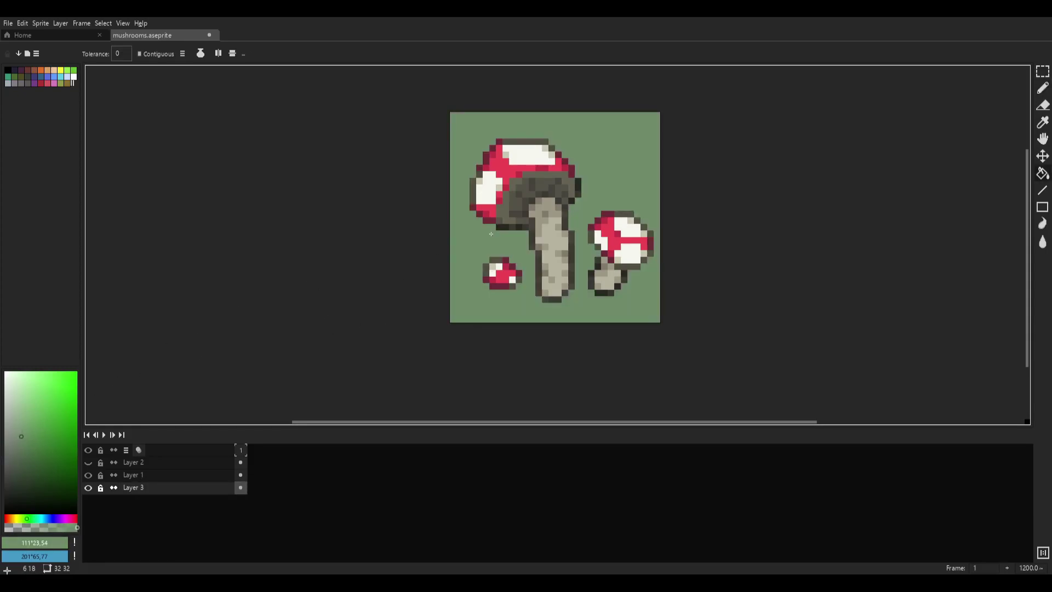
left_click(20, 446)
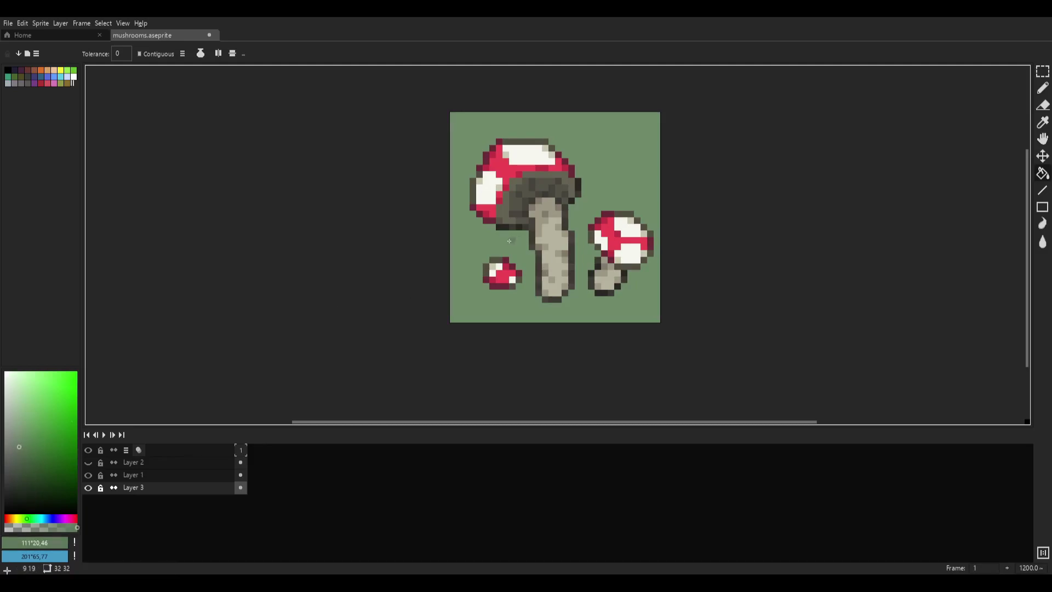
left_click(525, 251)
scroll(562, 304, "down", 4)
scroll(562, 305, "up", 4)
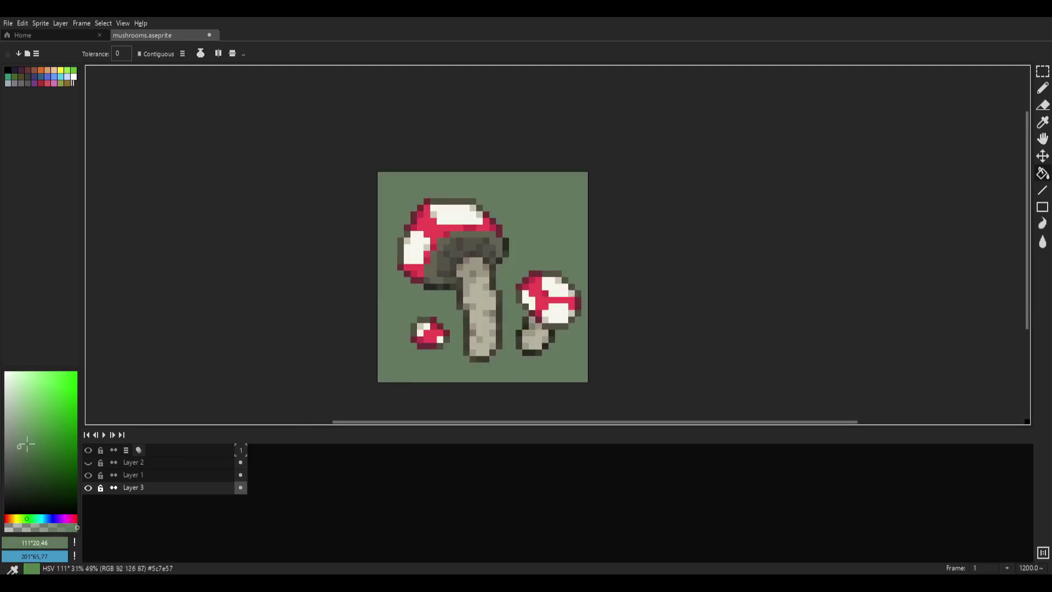
- Choose a darker green, HSV 128°, 17, 36, and add a new layer above the green background layer
left_click(21, 461)
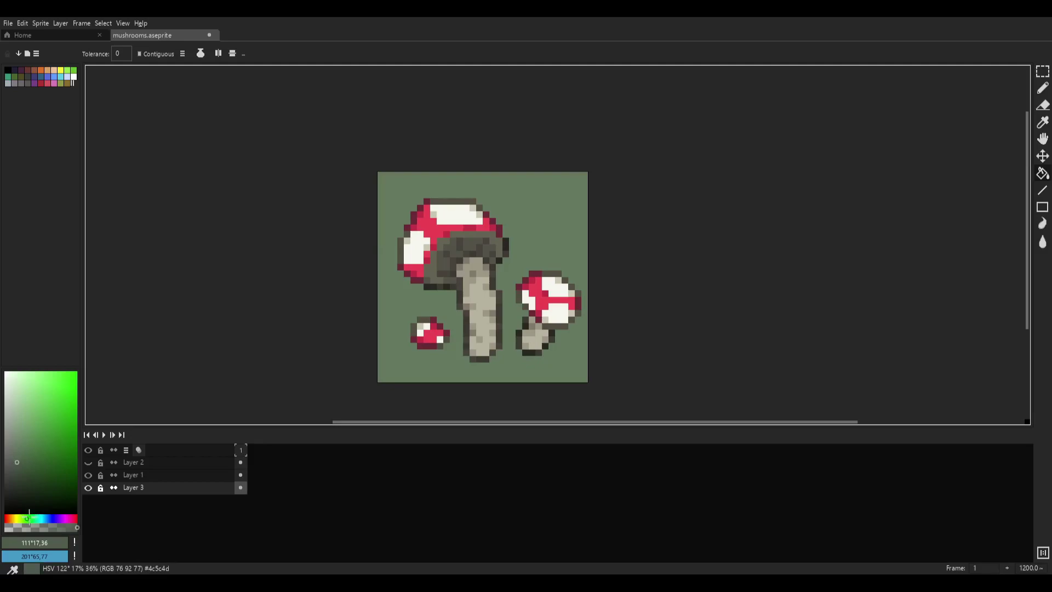
right_click(134, 488)
left_click(159, 482)
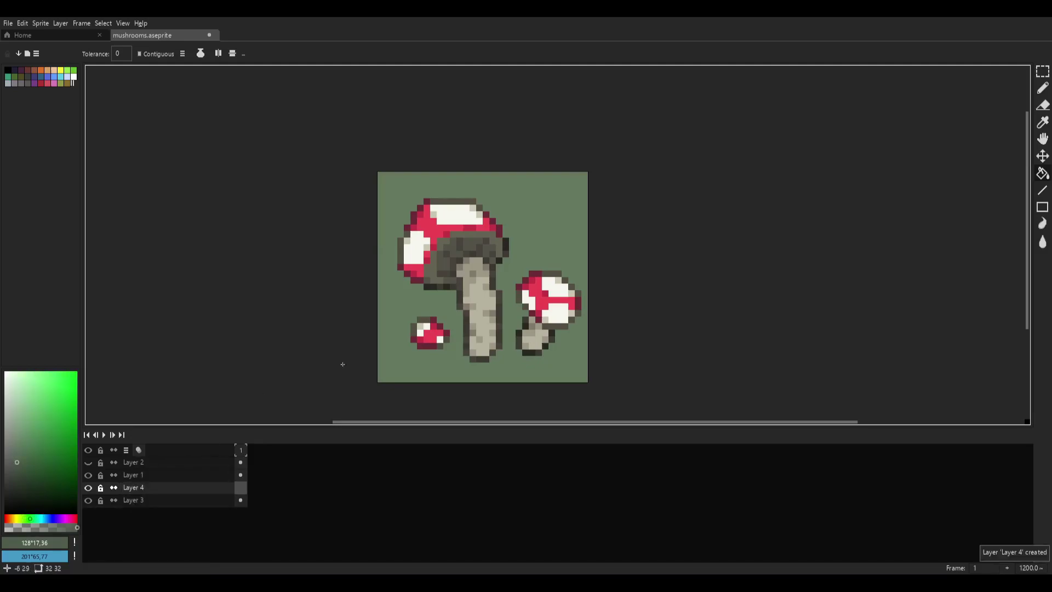
- Outline a wide oval shadow around the bases of all three mushrooms and fill it with the dark green
key("b")
mouse_move(388, 351)
left_mouse_down()
mouse_move(447, 370)
mouse_move(522, 365)
left_mouse_up()
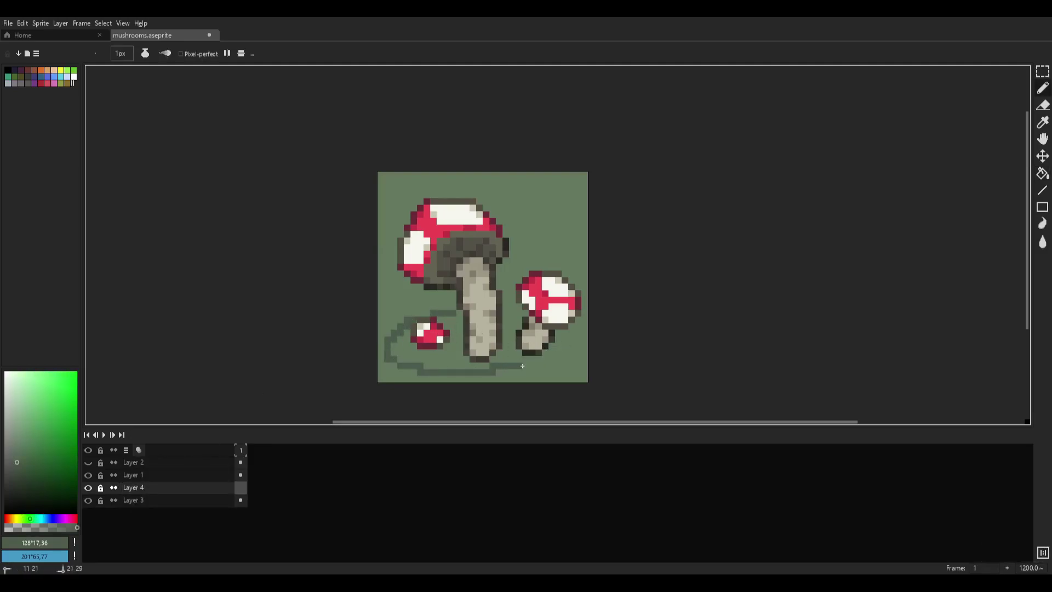
key("g")
left_click(464, 334)
scroll(465, 334, "down", 4)
scroll(465, 334, "up", 3)
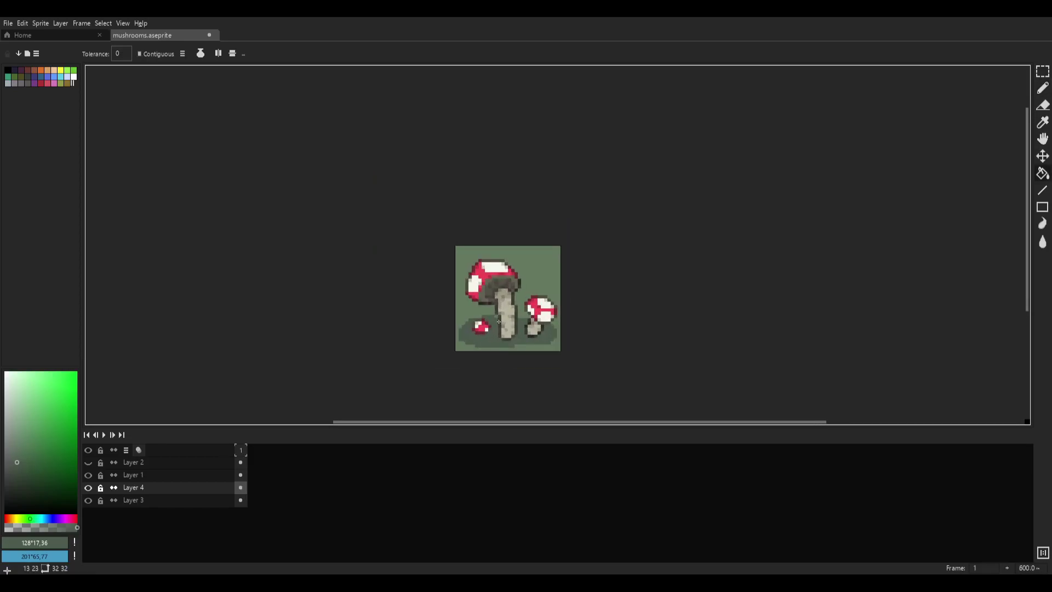
- Erase the surplus pixels along the shadow's upper edge between the tiny mushroom and the large stem
scroll(500, 322, "up", 3)
key("e")
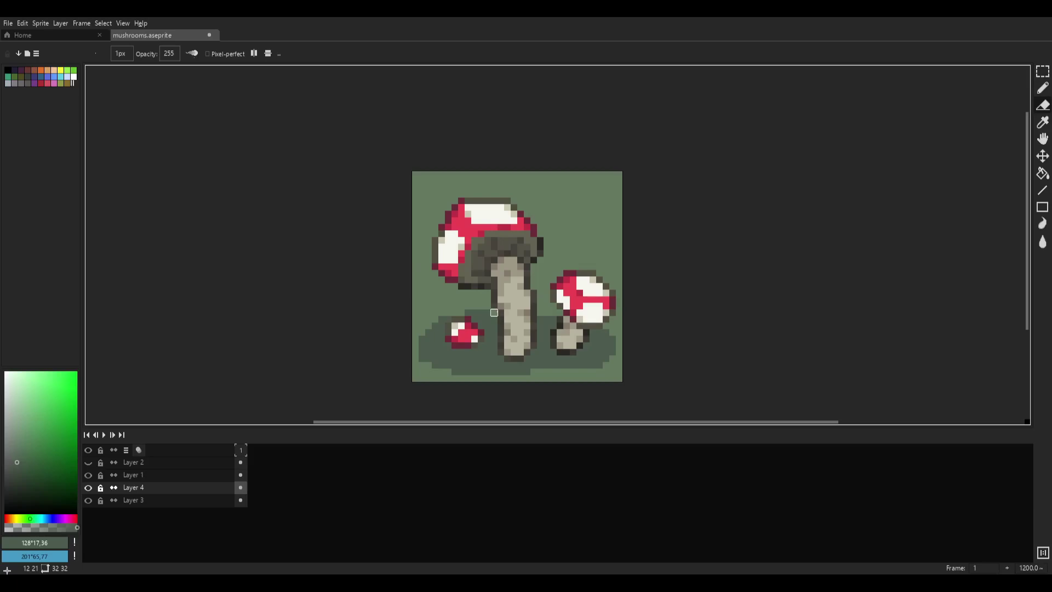
scroll(494, 313, "down", 4)
scroll(471, 350, "up", 6)
scroll(471, 350, "down", 6)
scroll(582, 347, "up", 4)
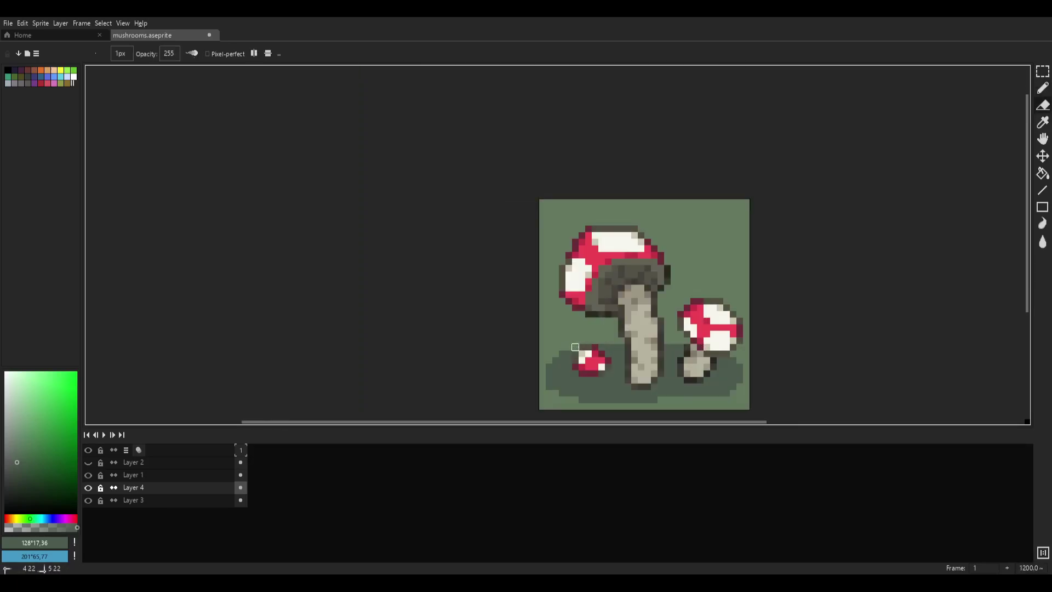
scroll(739, 334, "down", 4)
- Extend the shadow with dark green pixels below the small mushroom and along its upper edge beside the large stem
scroll(734, 348, "up", 6)
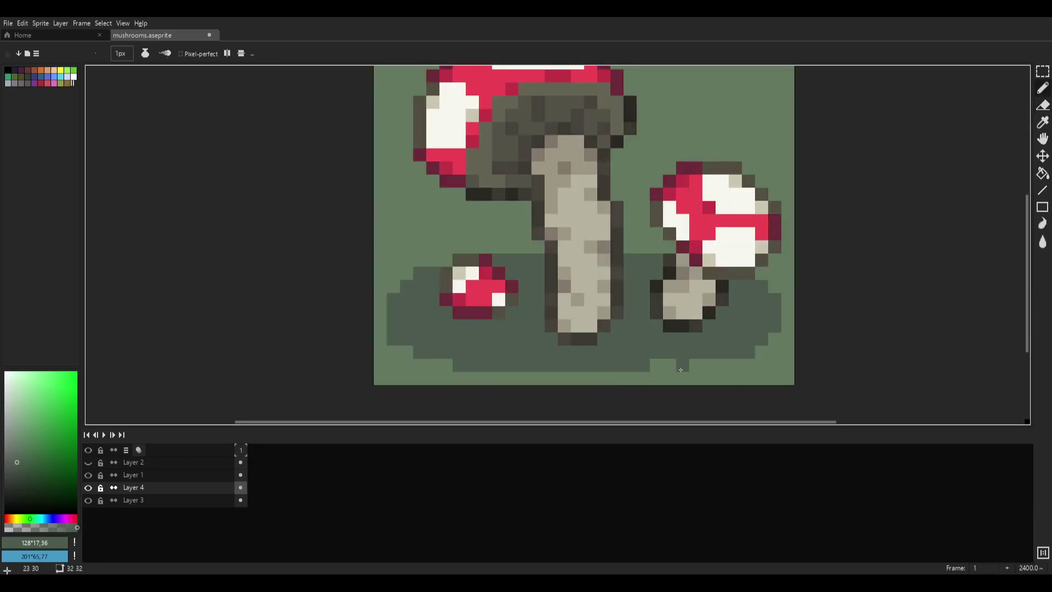
left_click_drag(680, 369, 715, 357)
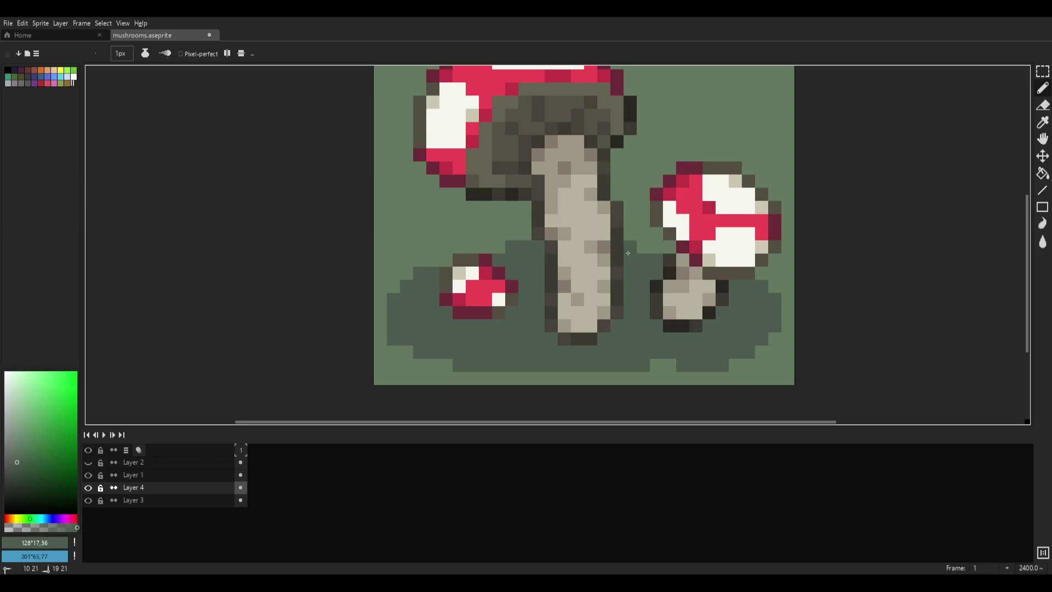
scroll(632, 251, "down", 5)
scroll(680, 258, "right", 4)
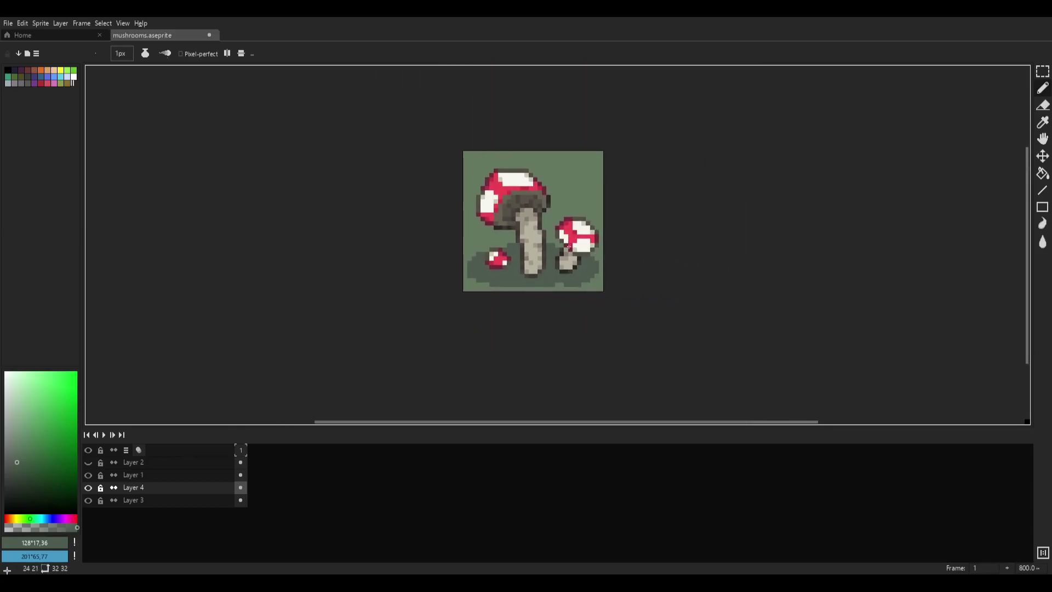
scroll(593, 171, "up", 2)
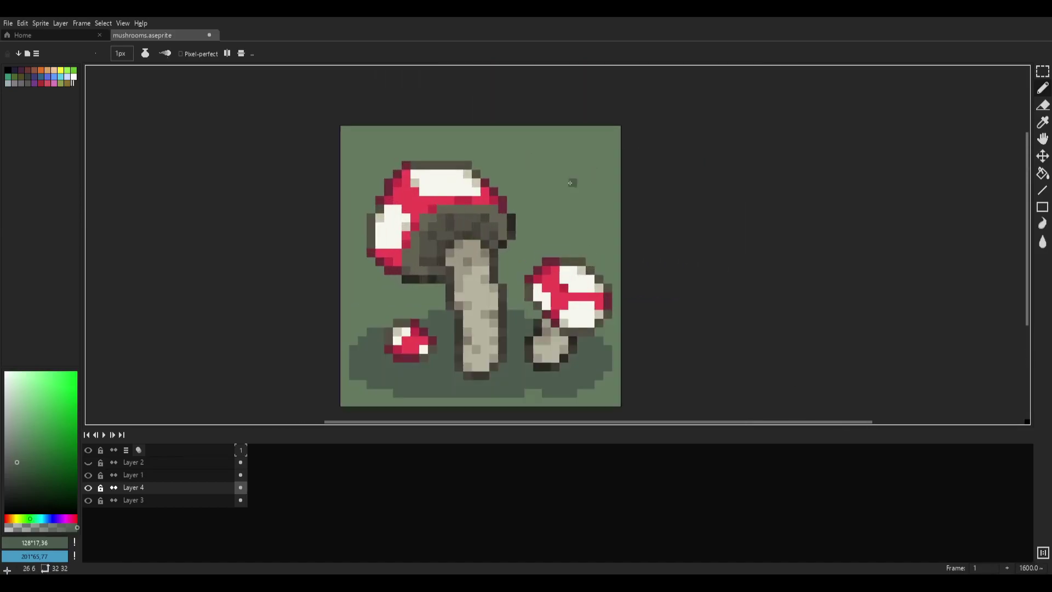
- Draw a horizon line across the canvas in light blue, HSV 188°, 43, 94, and fill the area above it as sky
left_click_drag(38, 497, 35, 379)
left_click_drag(394, 233, 648, 225)
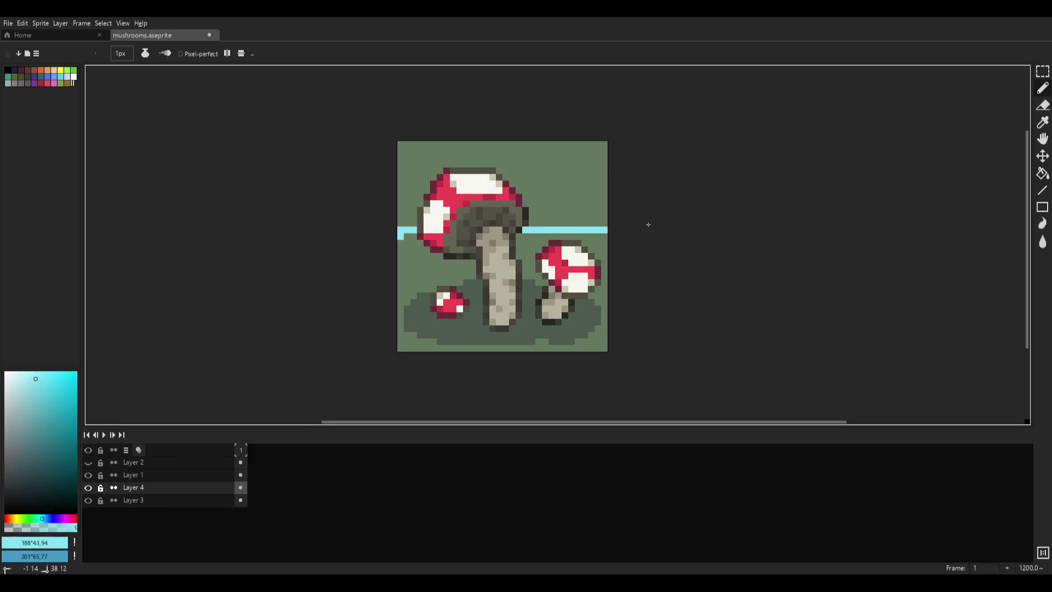
key("g")
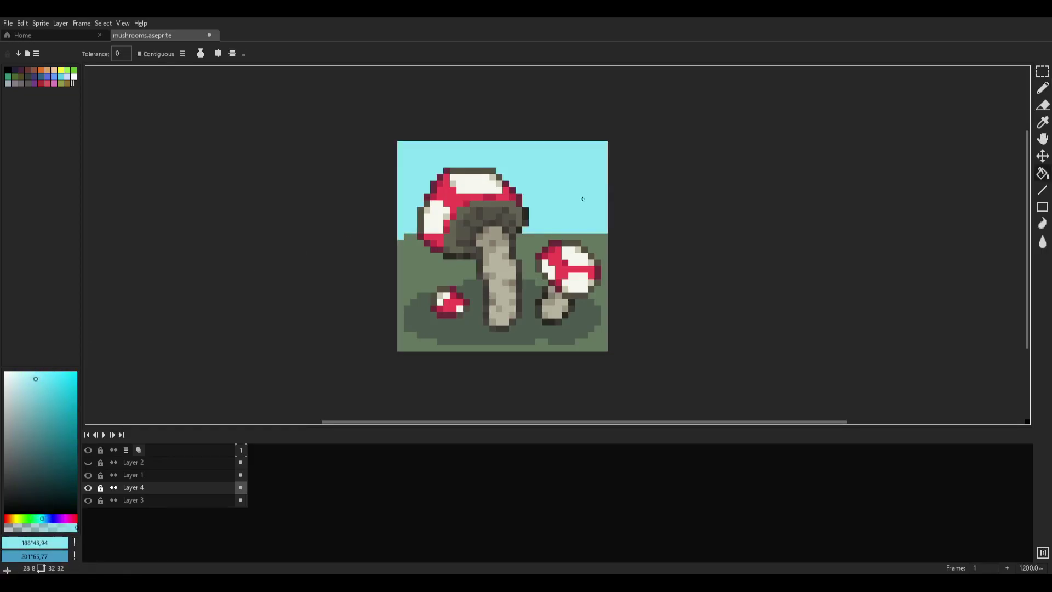
scroll(584, 196, "down", 3)
scroll(619, 219, "up", 8)
- Lower the right end of the horizon by one pixel row with the light blue sky colour
key("b")
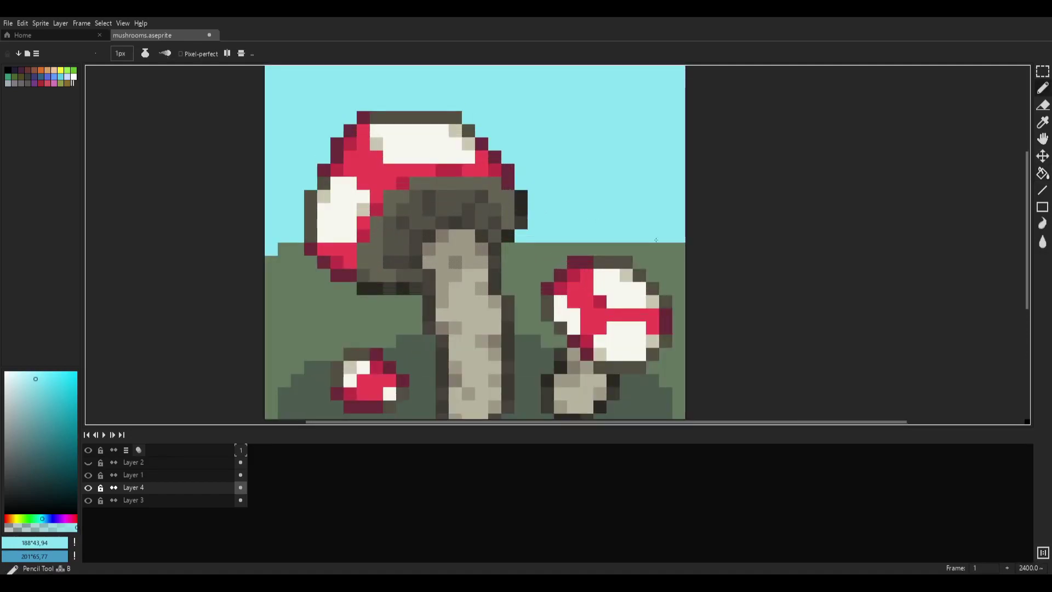
scroll(683, 244, "down", 5)
scroll(696, 247, "up", 3)
- Sample the ground green #63785f and place grass pixels on the horizon above the small mushroom, undoing the unwanted ones
left_click(619, 224, "alt")
left_click(619, 207)
left_click(602, 207)
left_click(602, 199)
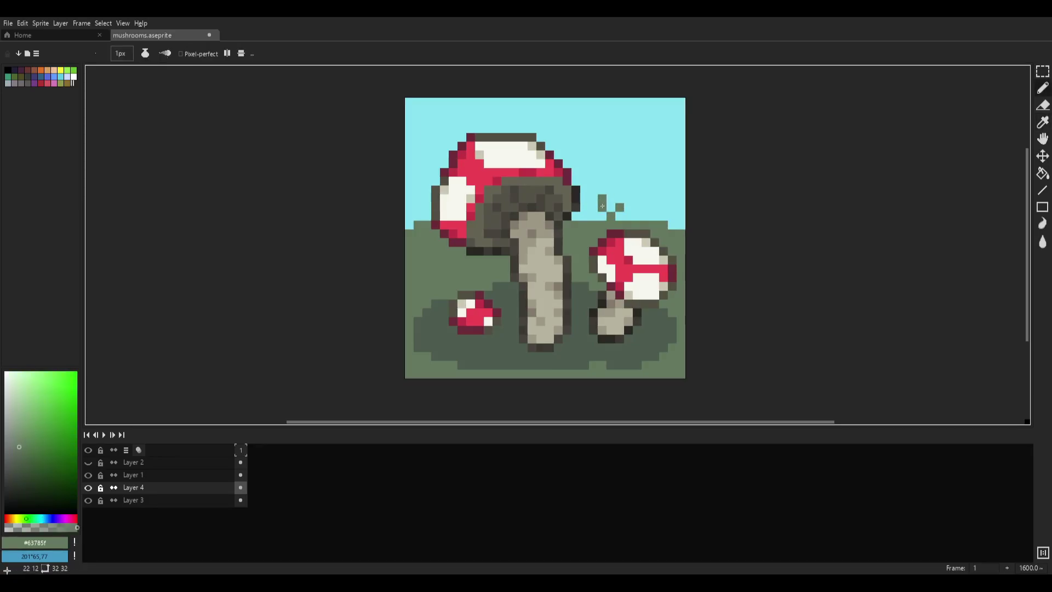
scroll(685, 214, "down", 5)
scroll(679, 216, "up", 5)
key("ctrl+z")
key("ctrl+z")
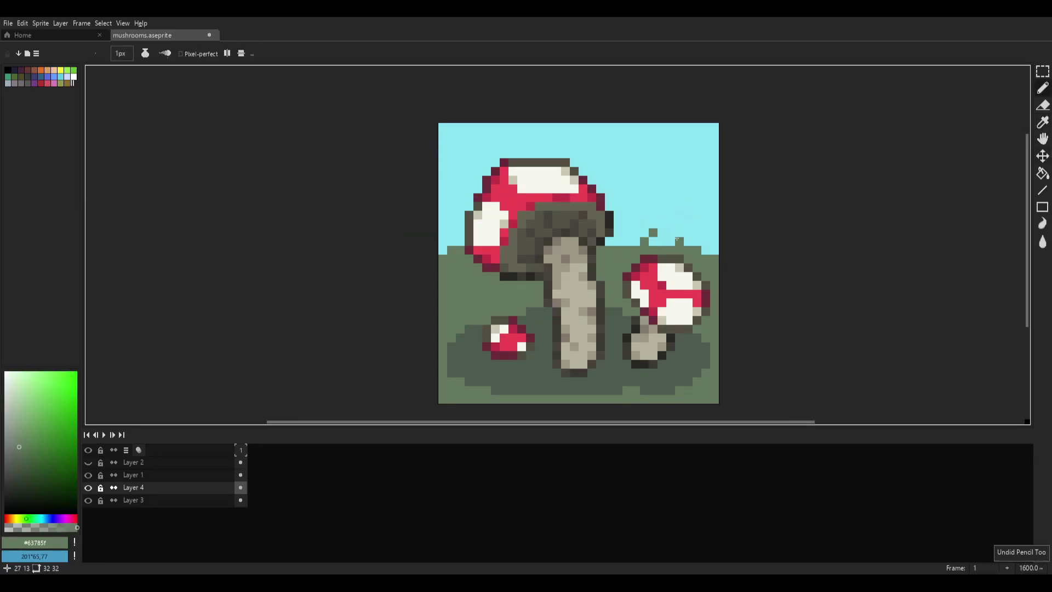
- Add a single #63785f grass pixel on the horizon near the canvas's right edge
scroll(689, 246, "down", 4)
scroll(705, 246, "up", 6)
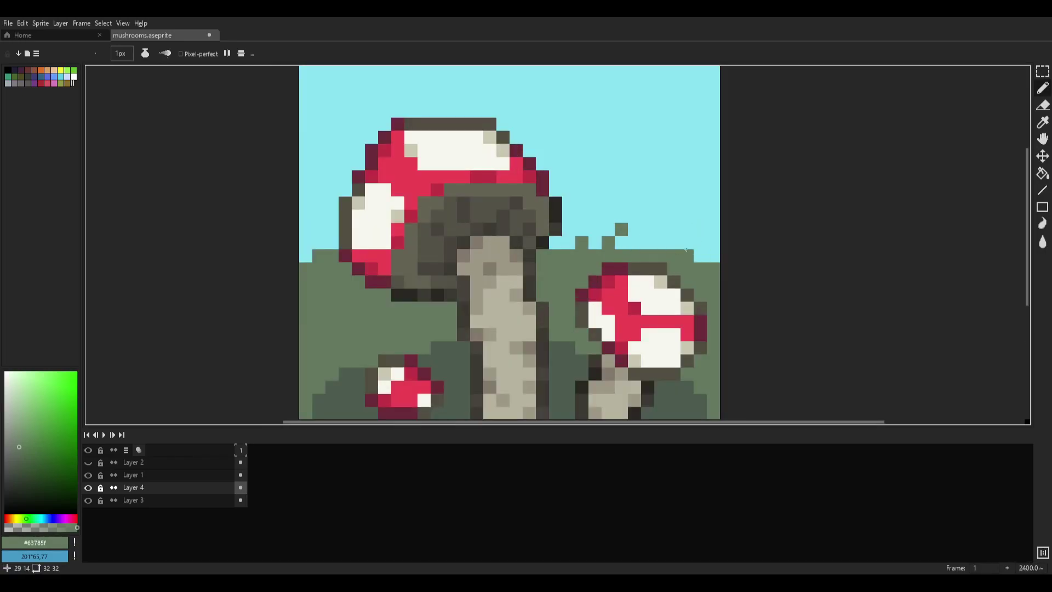
left_click(700, 242)
scroll(315, 242, "down", 8)
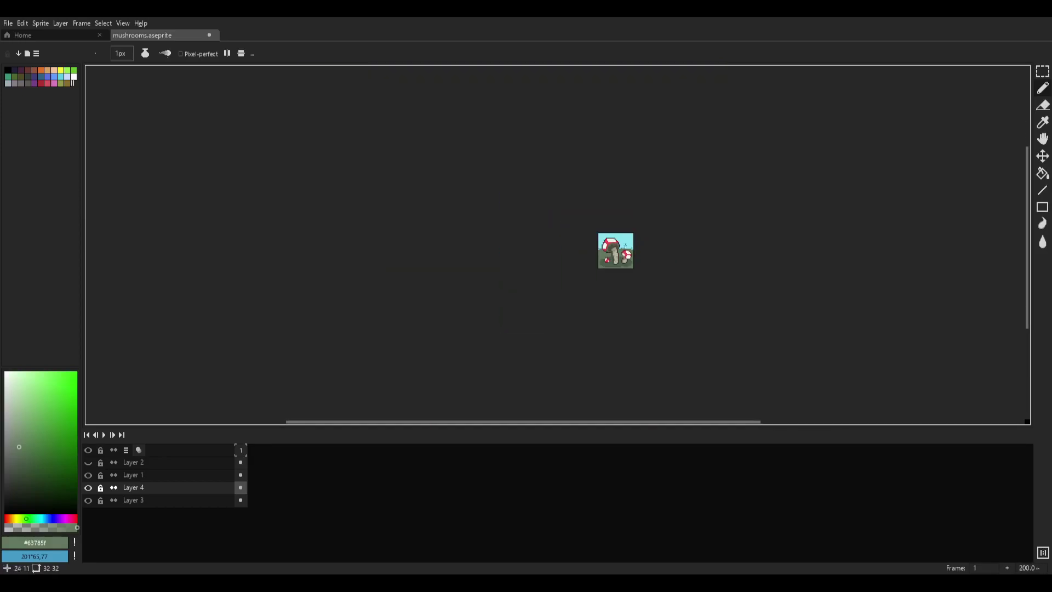
- Try #63785f grass blades on the horizon left of the large cap, keeping only the short pixels near the ground
scroll(537, 242, "up", 7)
scroll(537, 241, "up", 1)
left_click_drag(536, 276, 536, 250)
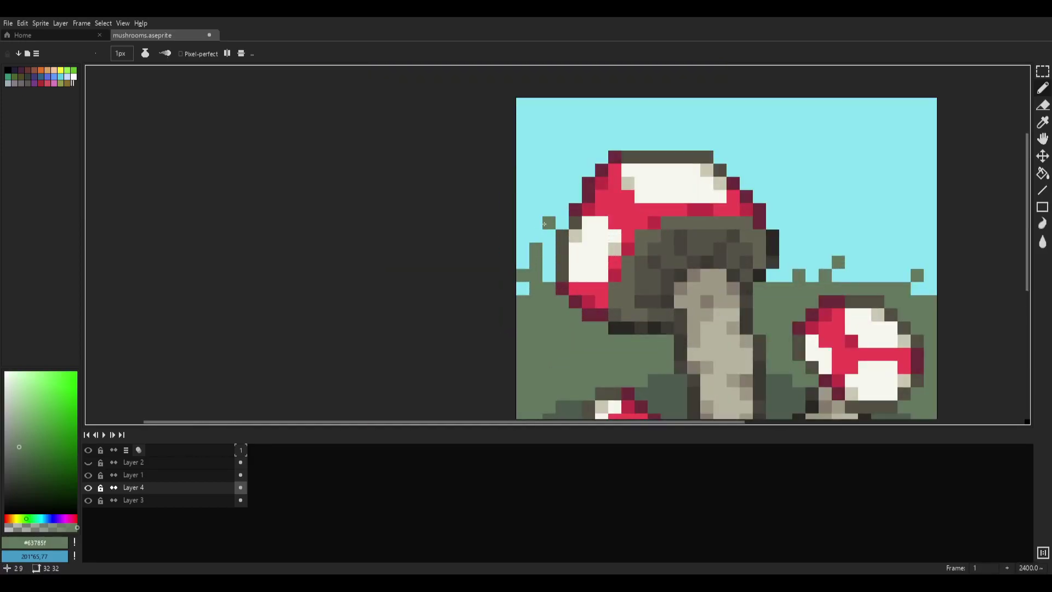
left_click(522, 224)
scroll(796, 248, "down", 5)
scroll(796, 247, "up", 6)
scroll(796, 247, "down", 4)
left_click_drag(747, 234, 659, 215)
scroll(681, 213, "up", 1)
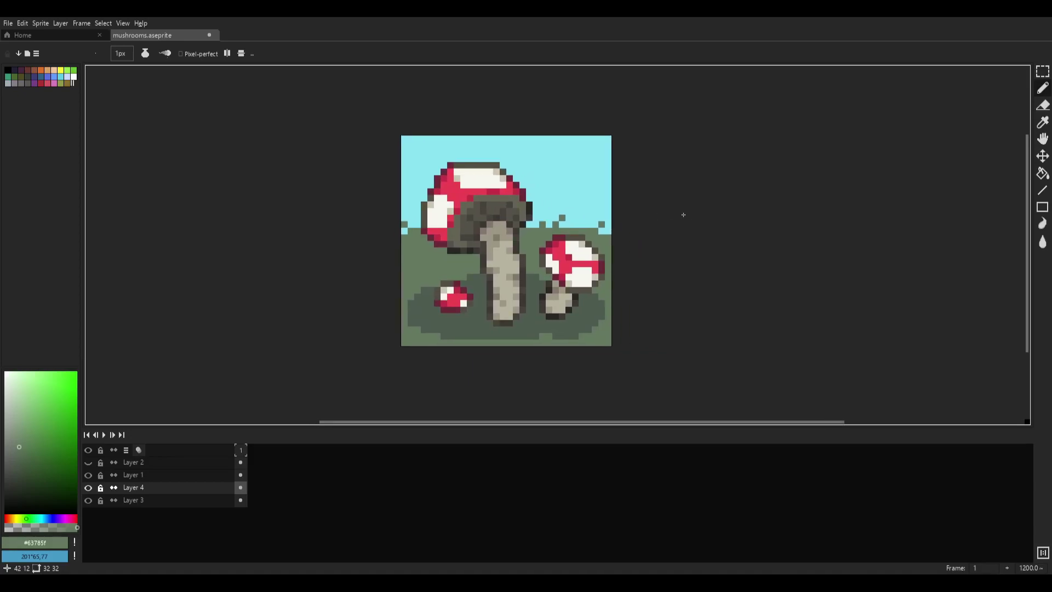